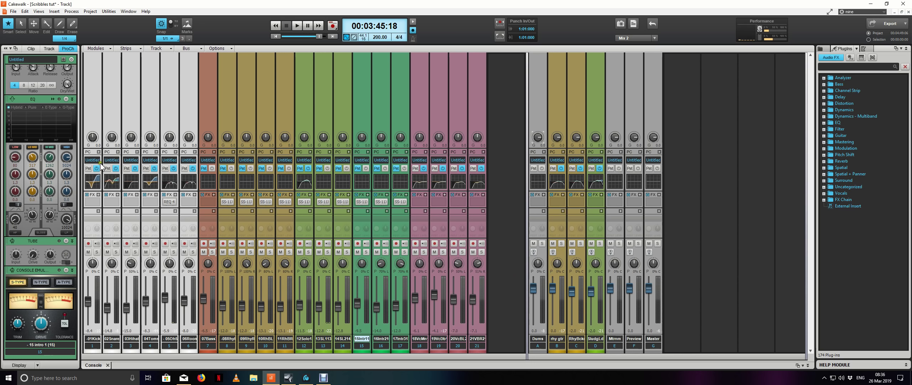
- Examine the ProChannel EQ curves of the kick and overhead tracks, enlarging the overhead track's QuadCurve Equalizer
left_click(99, 152)
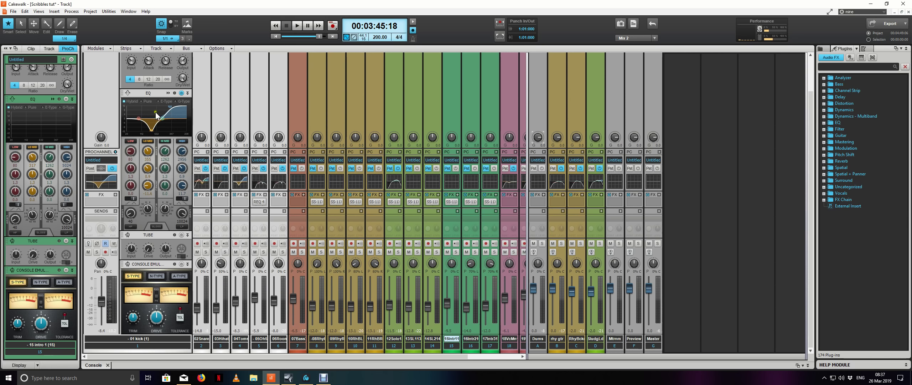
left_click(110, 153)
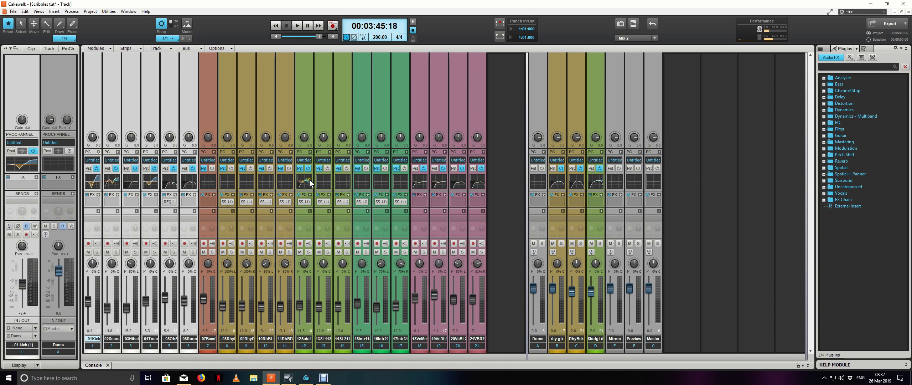
left_click(174, 152)
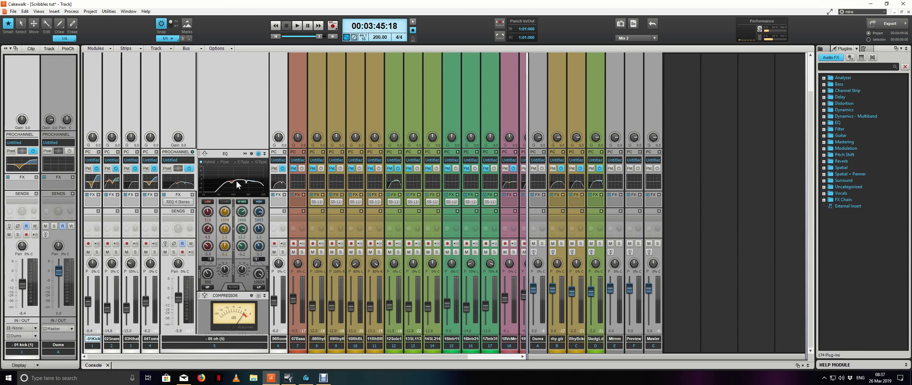
left_click(244, 154)
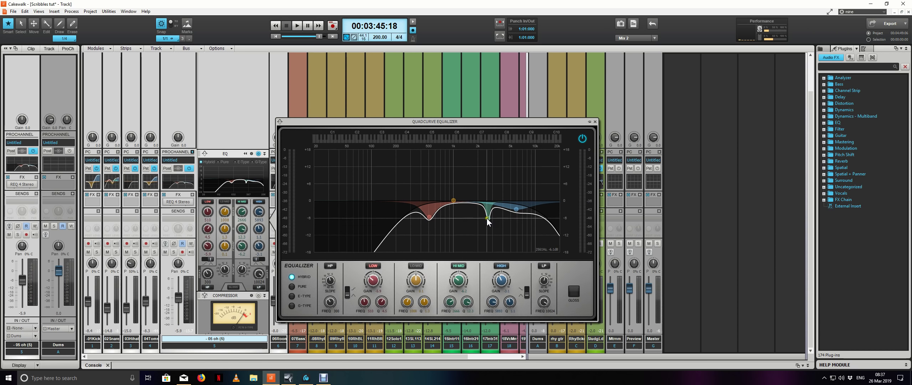
mouse_move(487, 218)
left_mouse_down()
mouse_move(529, 222)
mouse_move(503, 211)
mouse_move(487, 223)
mouse_move(487, 215)
left_mouse_up()
- Examine the room track's EQ curve in the enlarged QuadCurve Equalizer
left_click(194, 153)
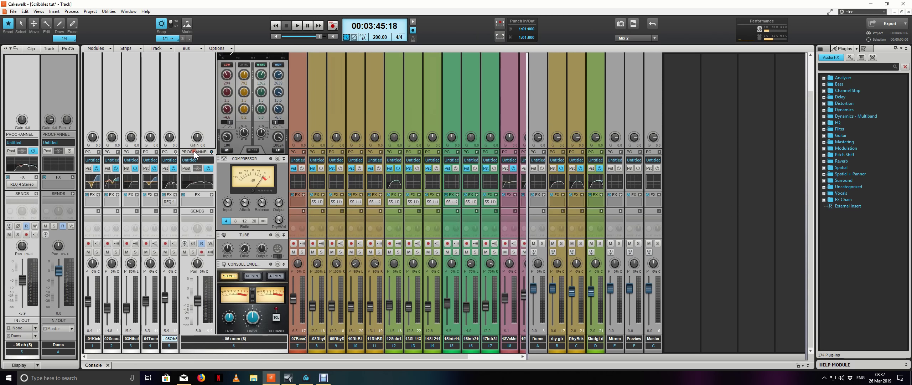
scroll(237, 167, "up", 7)
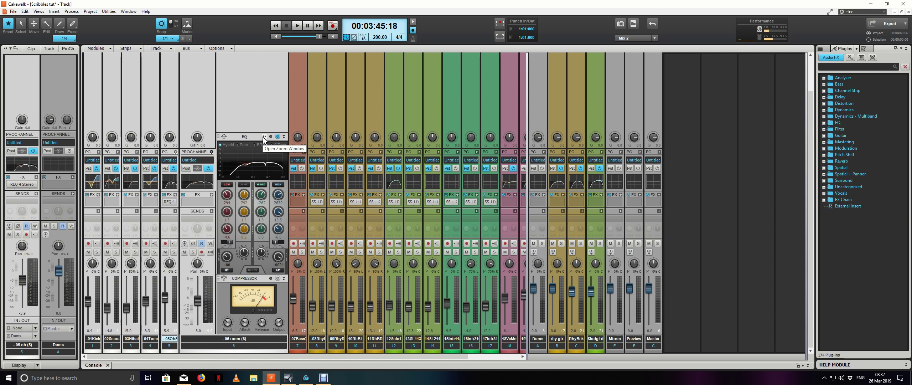
left_click(264, 136)
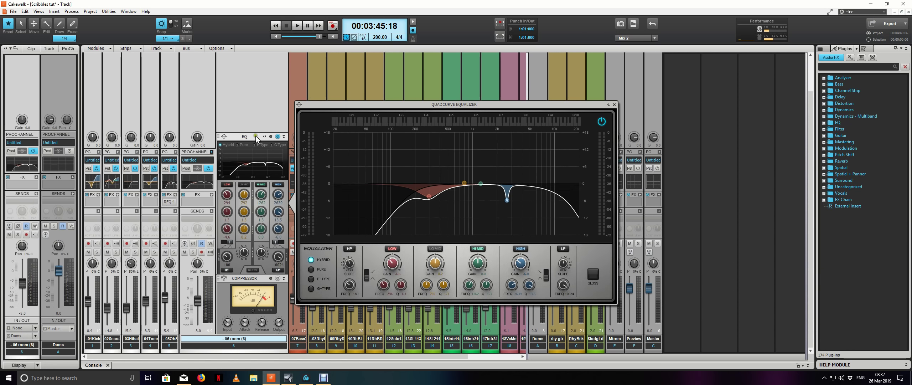
left_click(290, 203)
- Open the overhead track's REQ 4 Stereo equalizer, examine its high-frequency band, and close the plug-in
double_click(172, 203)
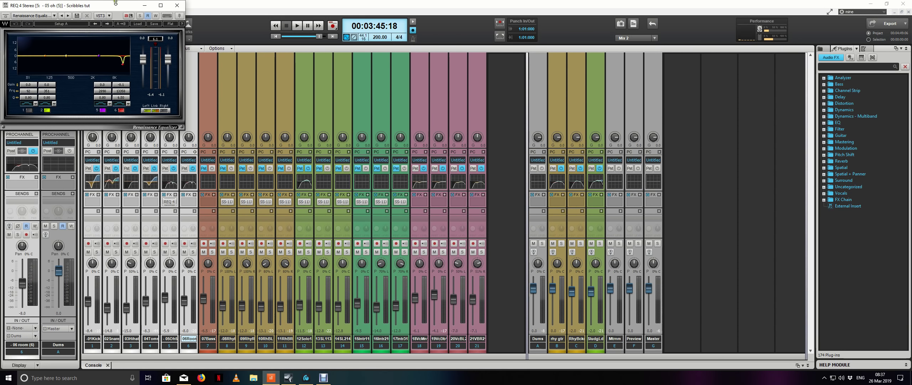
left_click_drag(114, 4, 463, 144)
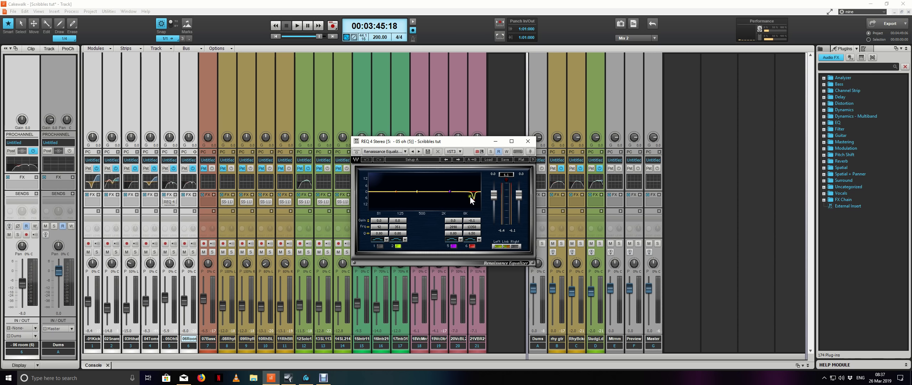
left_click(515, 246)
left_click(496, 247)
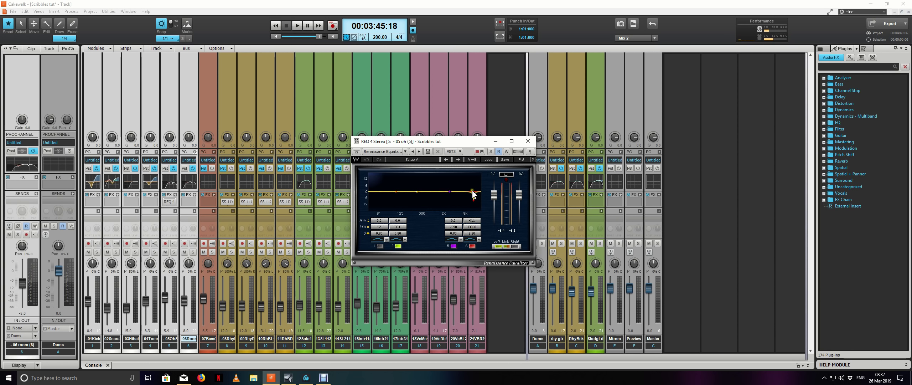
left_click(528, 141)
- Play the full mix in the track view and look through all the tracks from drums to vocals
key("alt+1")
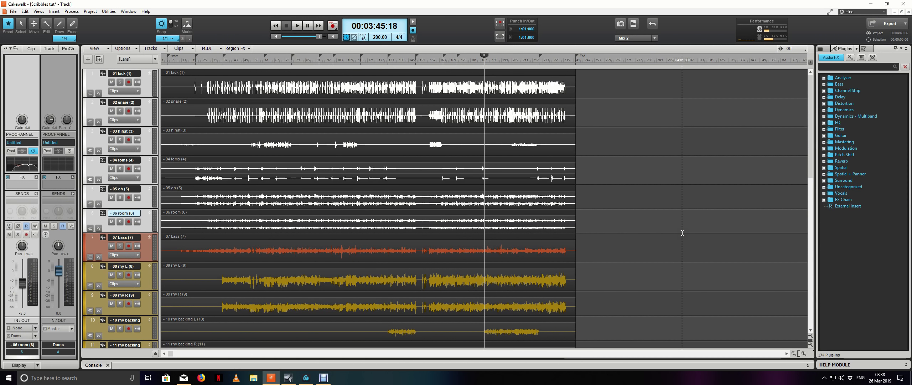
key("space")
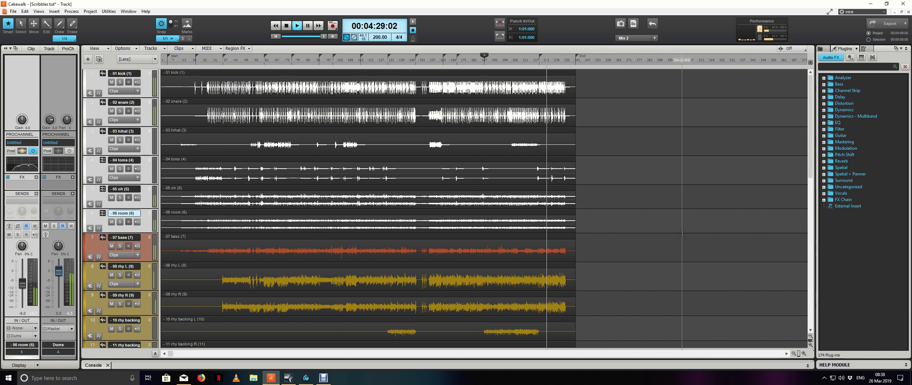
scroll(682, 233, "down", 10)
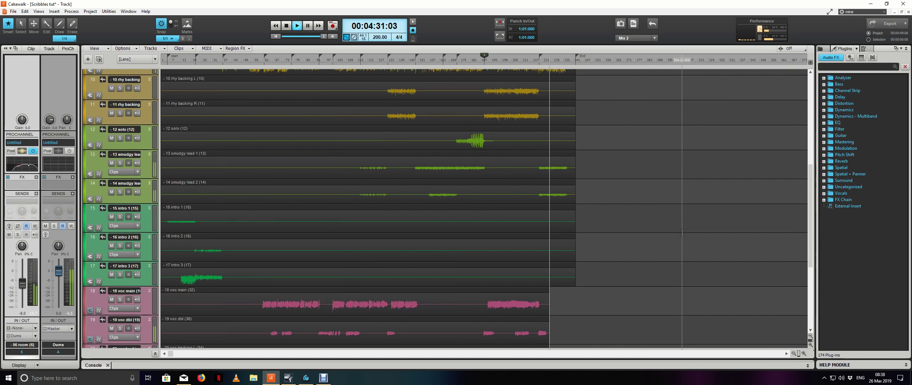
scroll(682, 232, "up", 8)
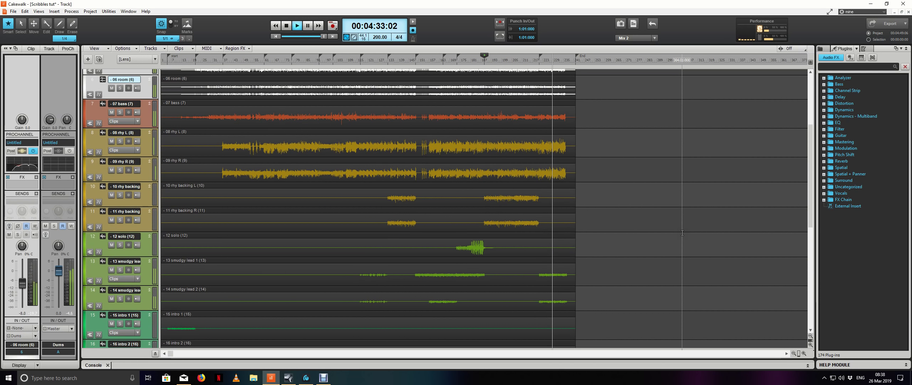
scroll(682, 232, "up", 5)
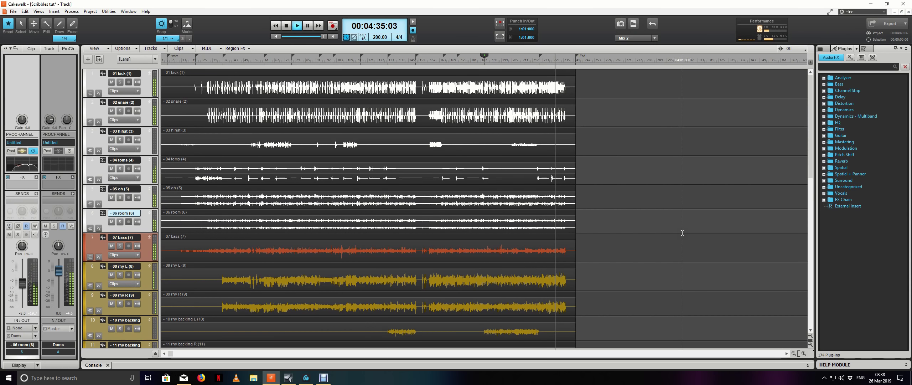
key("space")
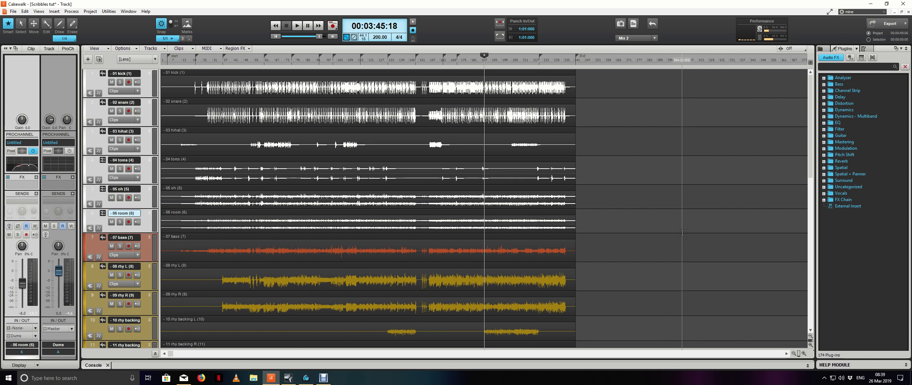
- Select the song section starting at 00:03:45:18, solo the 07 bass track and play it
mouse_move(271, 380)
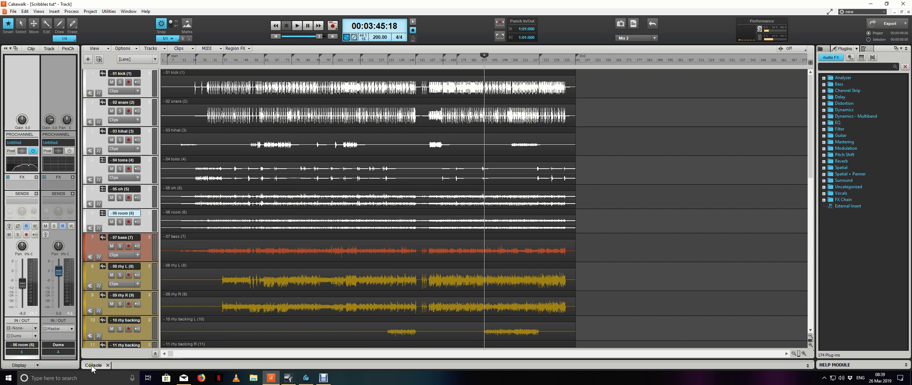
double_click(503, 56)
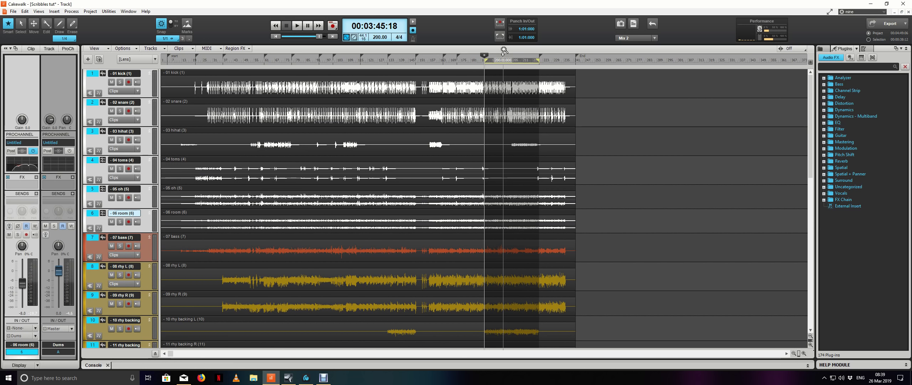
left_click(121, 248)
key("space")
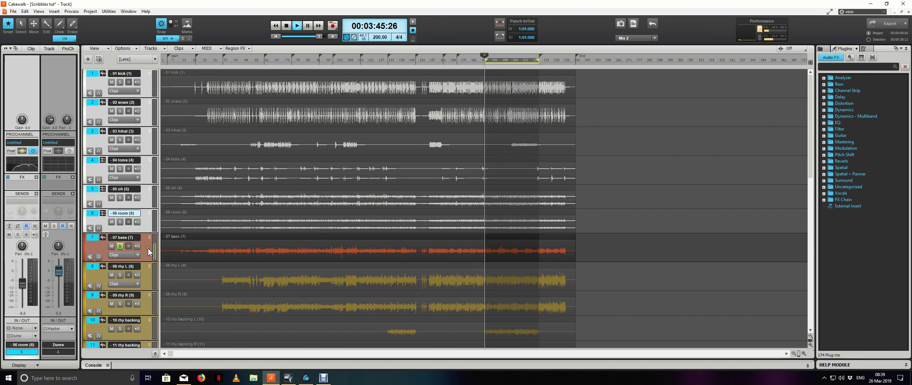
left_click(148, 248)
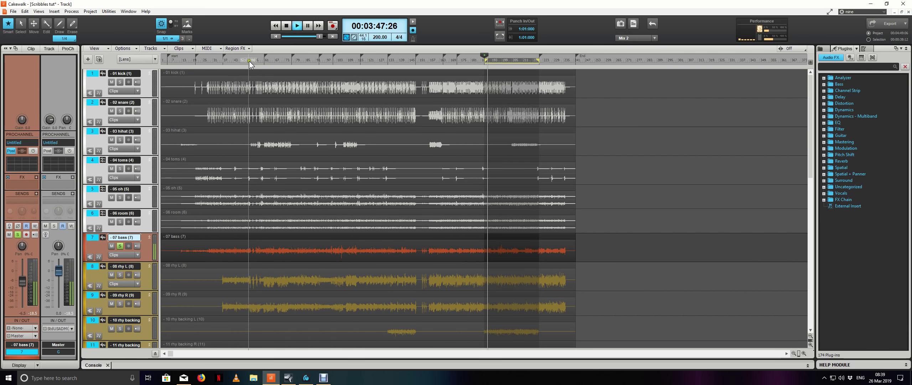
key("space")
- Select the song section starting at 00:00:43:06 and audition the soloed bass there
double_click(232, 51)
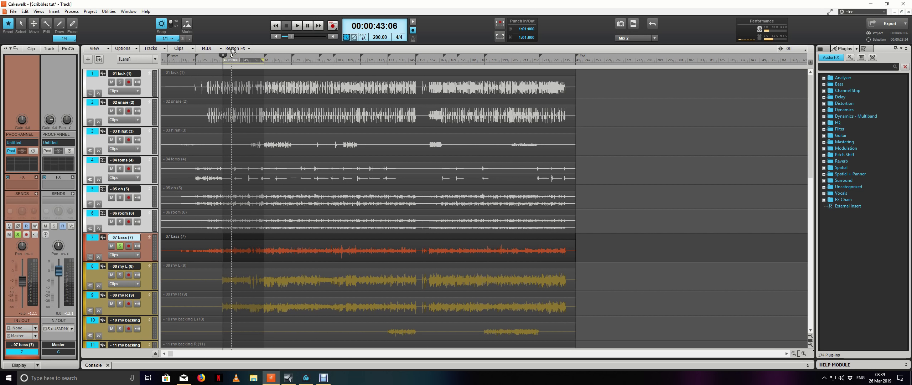
key("space")
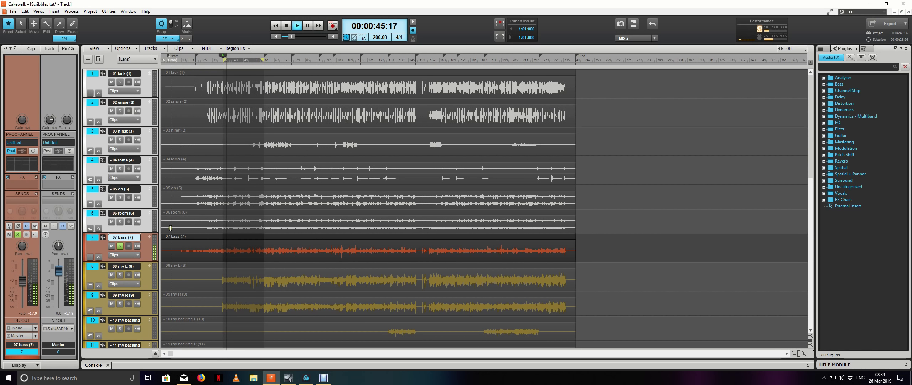
key("space")
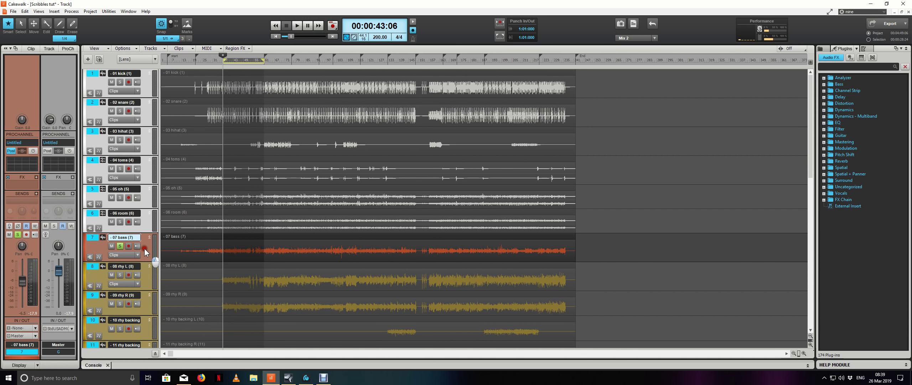
- Select only the 07 bass track and insert the TH3 amp simulator in its FX rack in the console
left_click(96, 246)
left_click(99, 251)
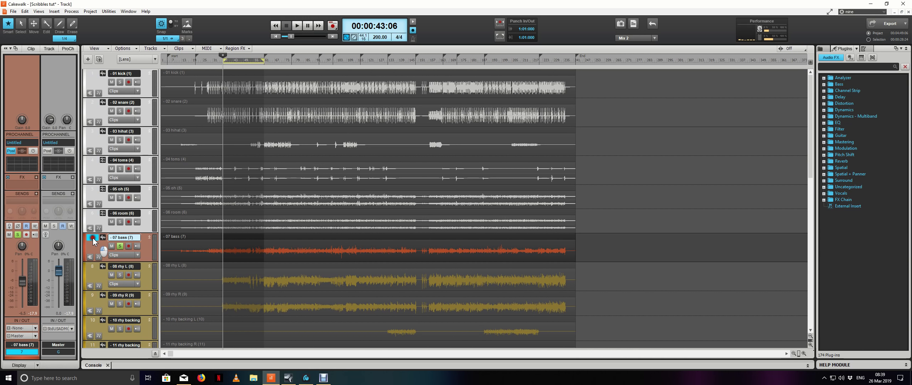
left_click(93, 365)
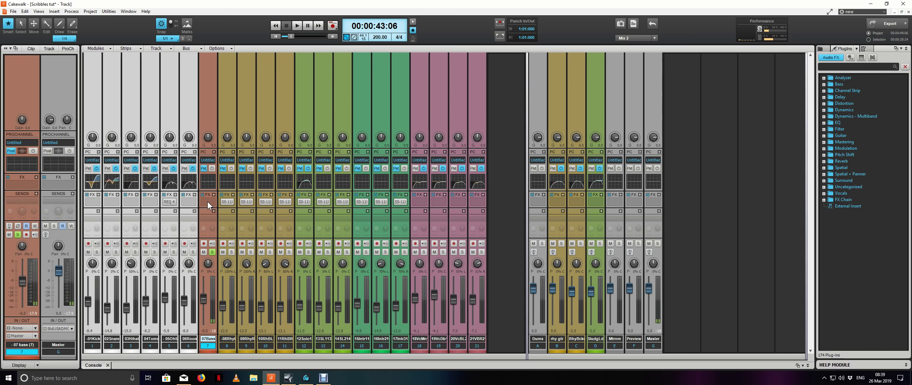
left_click(213, 194)
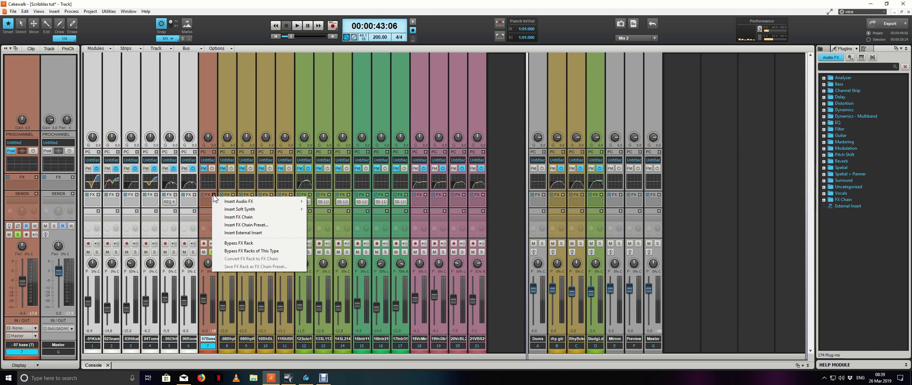
mouse_move(288, 199)
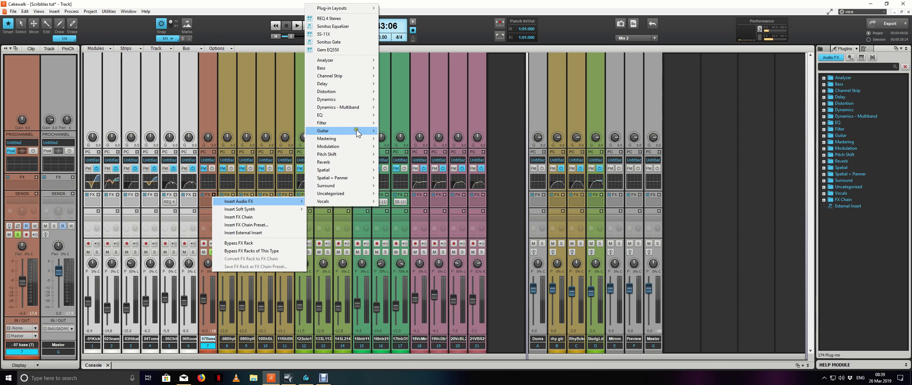
mouse_move(357, 131)
left_click(425, 267)
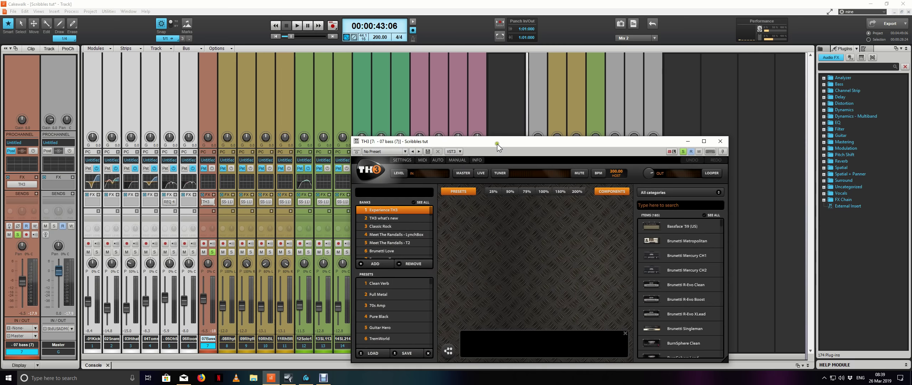
left_click_drag(497, 144, 438, 77)
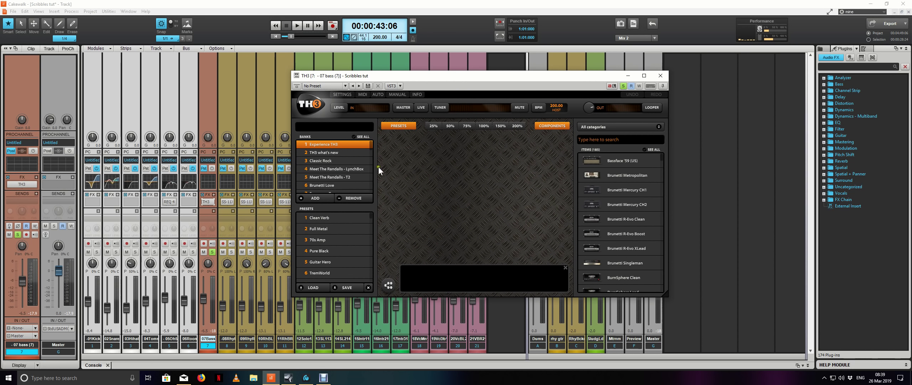
- Filter the TH3 components by Amp, add the Bass SuperTube CL, and enlarge the plug-in window to show the whole rig
left_click(610, 127)
left_click(615, 180)
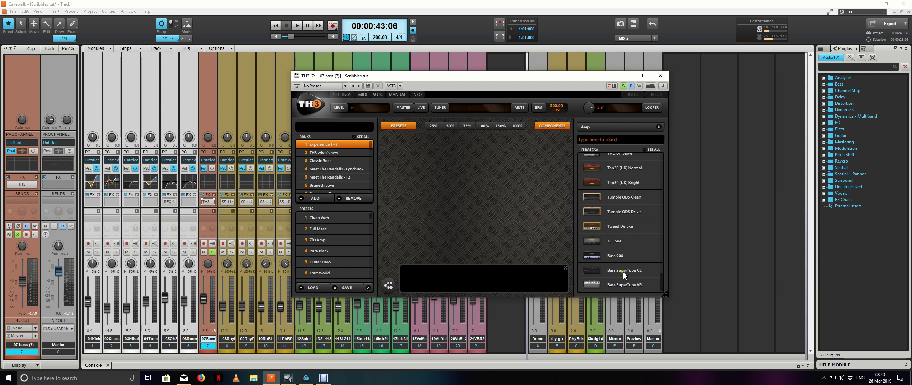
left_click_drag(623, 272, 472, 209)
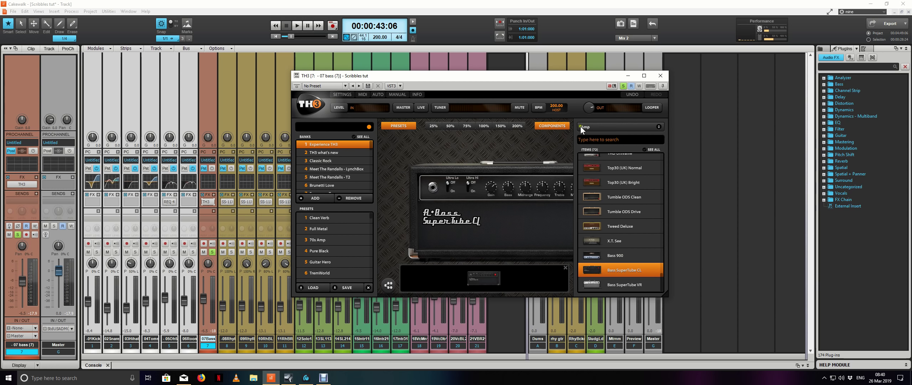
left_click_drag(662, 293, 864, 321)
left_click_drag(640, 78, 482, 57)
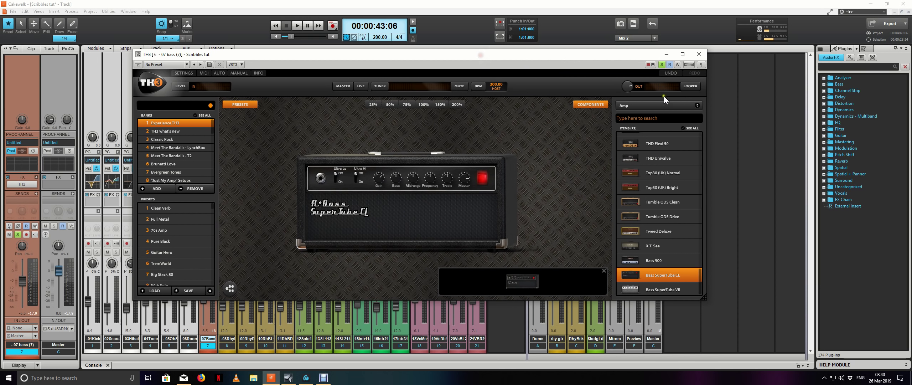
- Filter the TH3 components by Cabinet and add a Cabinet IR after the bass amp
left_click(668, 106)
left_click(662, 131)
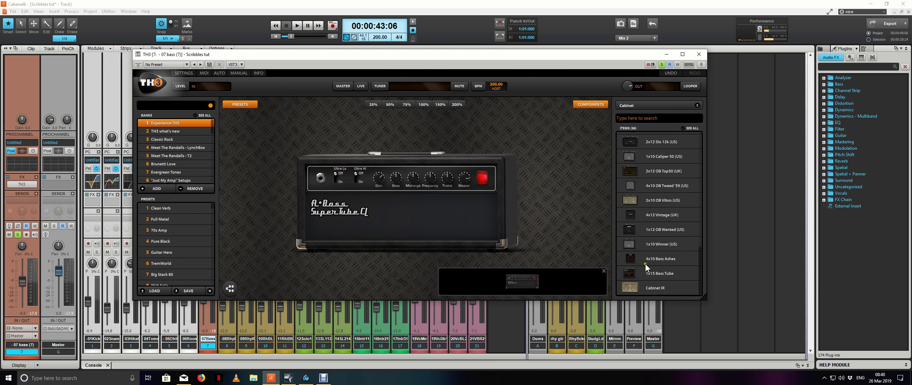
left_click_drag(657, 291, 557, 213)
- Open the Cabinet IR settings and look at the impulse responses available for IR A
left_click(519, 178)
left_click(234, 113)
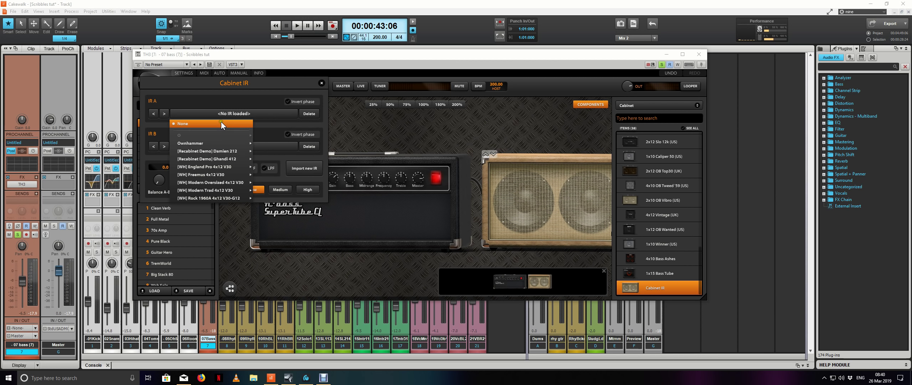
left_click(261, 88)
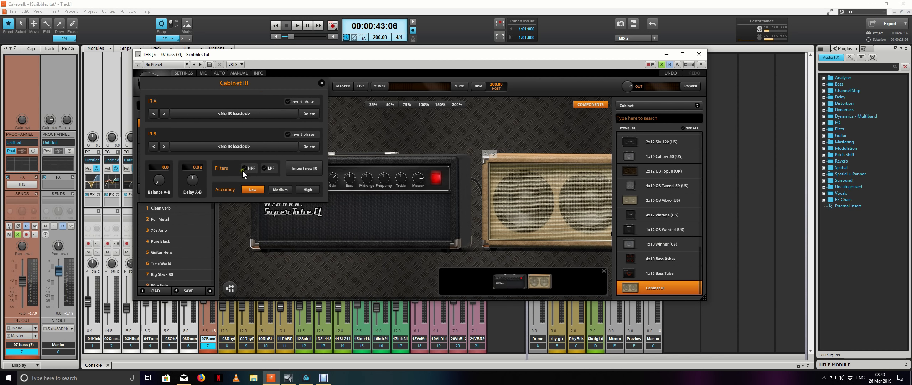
- Load the Ampeg SVT 1 impulse response from the bass folder into IR A and close the Cabinet IR settings
left_click(204, 114)
mouse_move(225, 204)
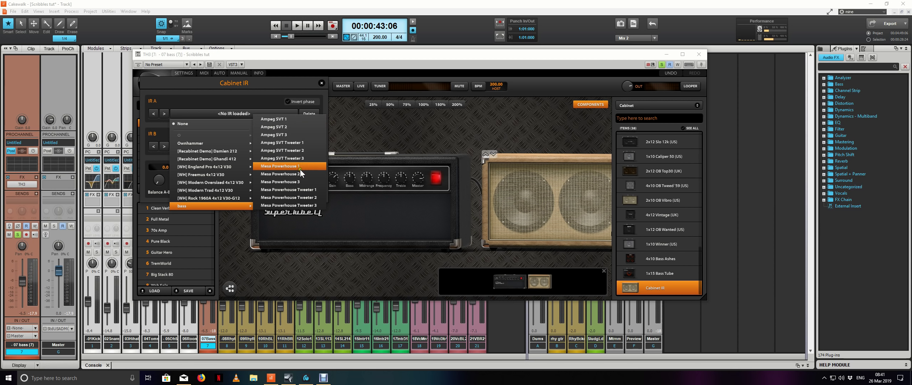
left_click(314, 118)
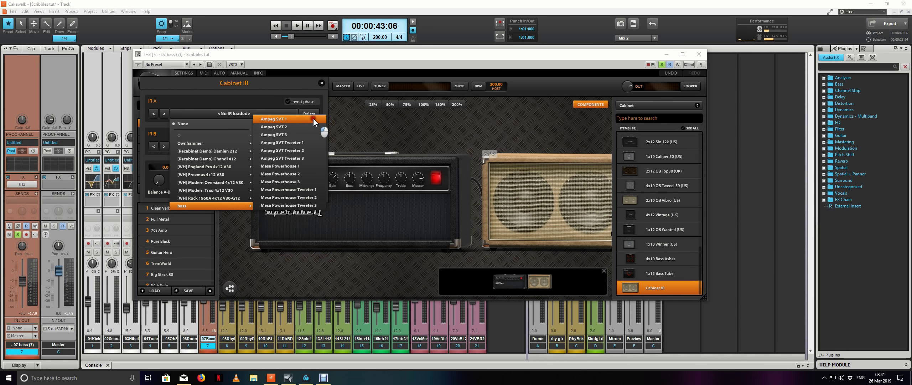
left_click(322, 84)
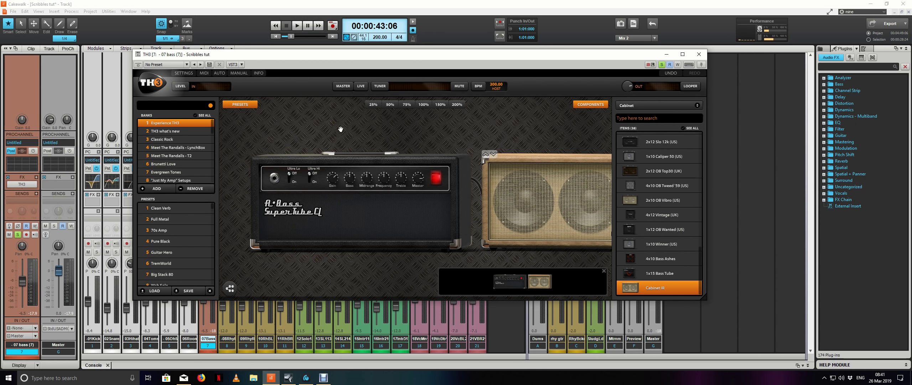
- Play the soloed bass and compare its sound with TH3 bypassed and active
key("space")
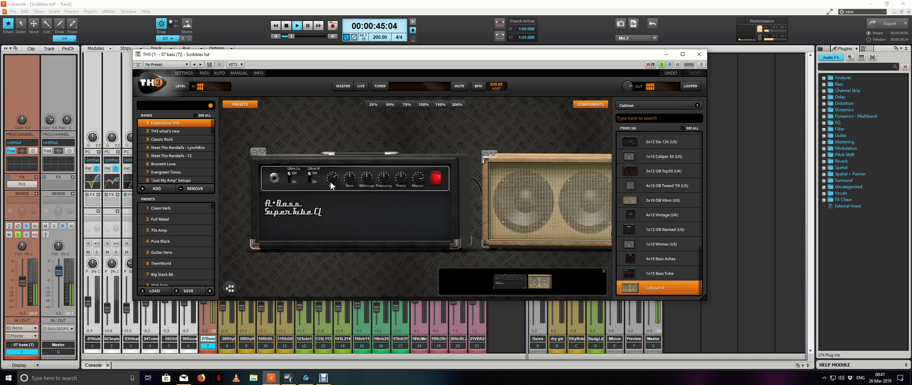
left_click(138, 64)
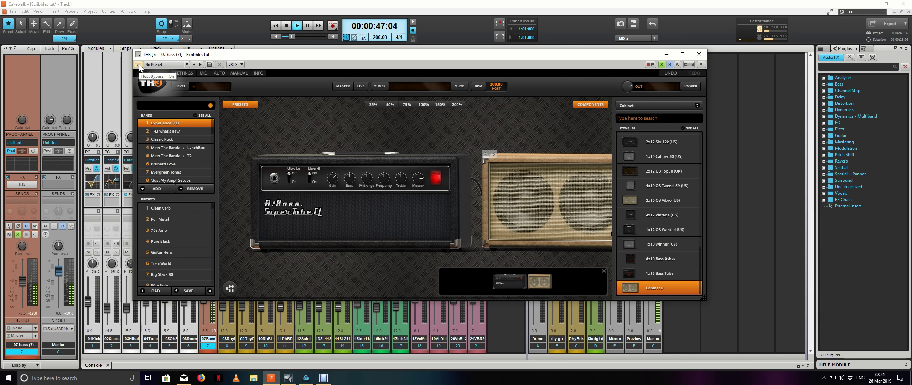
left_click(138, 64)
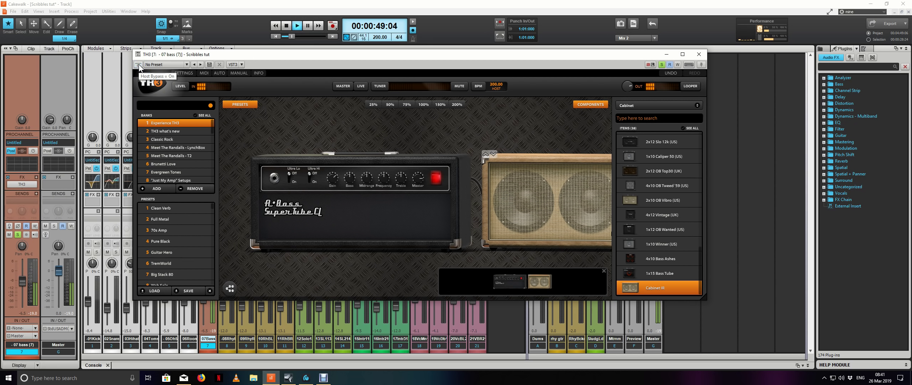
- Hide the TH3 presets list, move the plug-in window clear of the bass channel strip, and stop playback
left_click(235, 104)
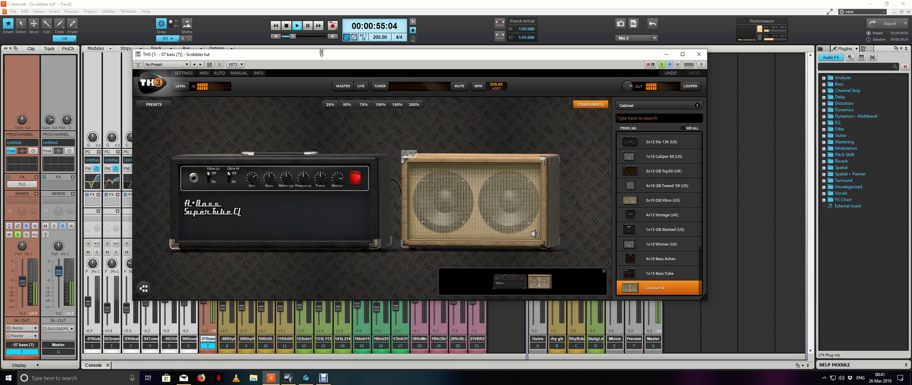
left_click_drag(322, 53, 459, 61)
key("space")
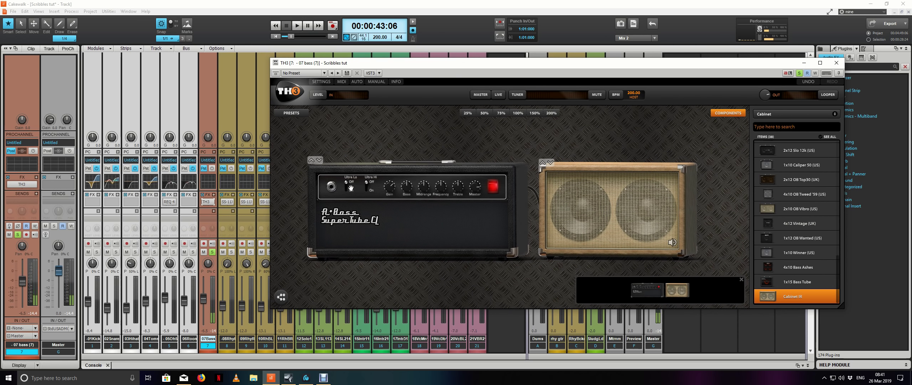
- Adjust the Bass SuperTube CL's amp knobs while the soloed bass plays, and stop playback
key("space")
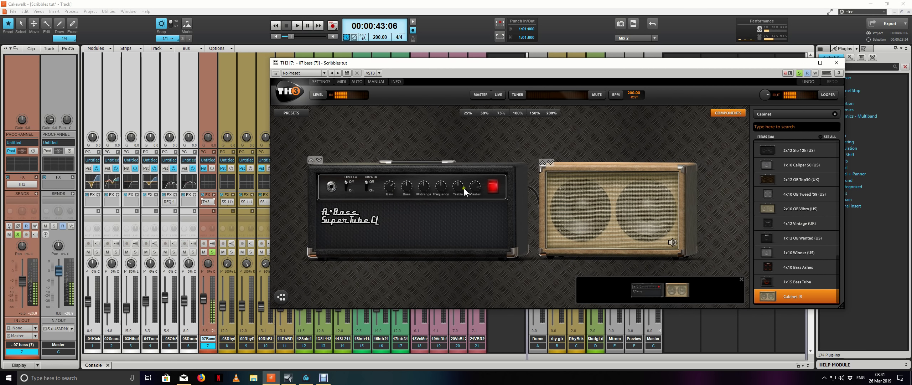
left_click_drag(430, 190, 399, 158)
key("space")
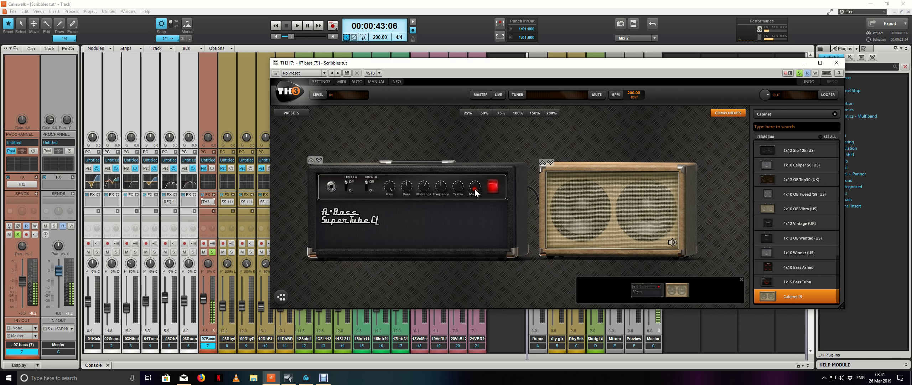
- Filter the TH3 components by Equalizer, add a 7-Band GEQ after the cabinet, and hide the components list
left_click(798, 117)
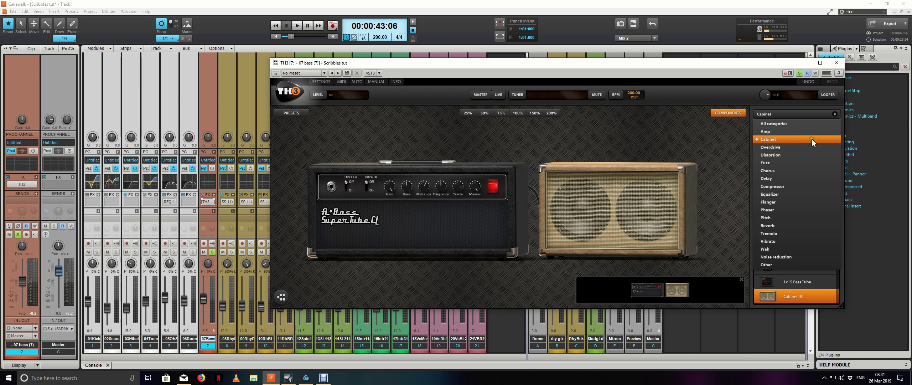
left_click(788, 139)
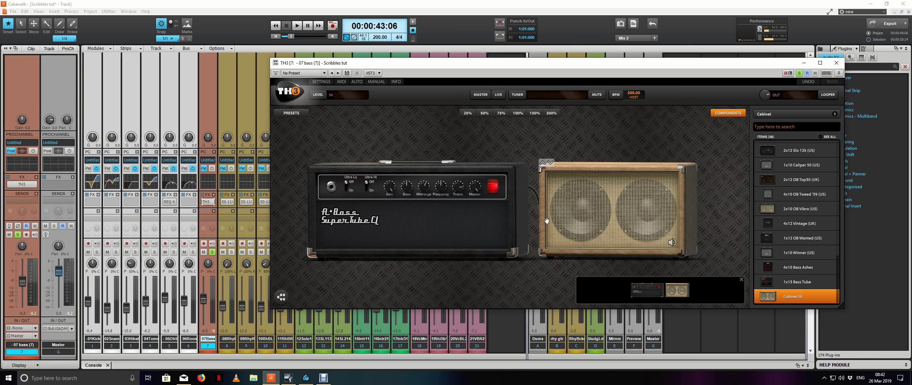
left_click(793, 113)
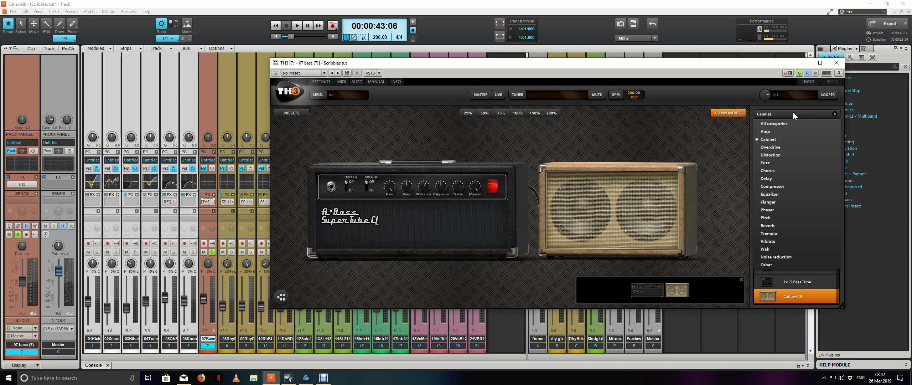
left_click(770, 194)
left_click(728, 112)
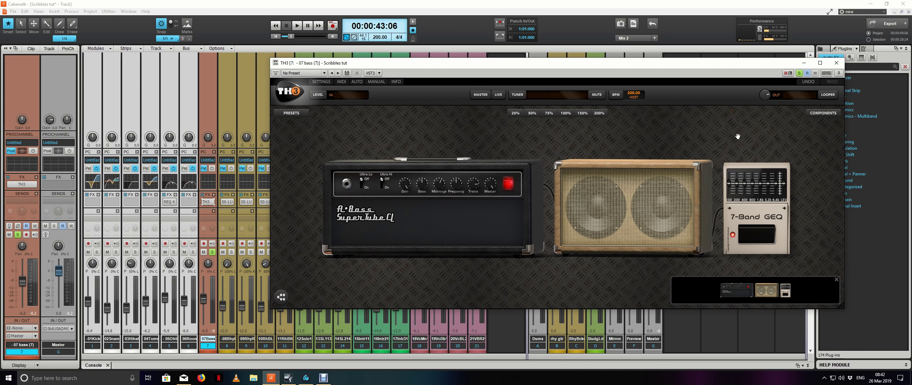
- Lower the 7-Band GEQ's output level during playback, comparing the loudness with TH3 bypassed and active
key("space")
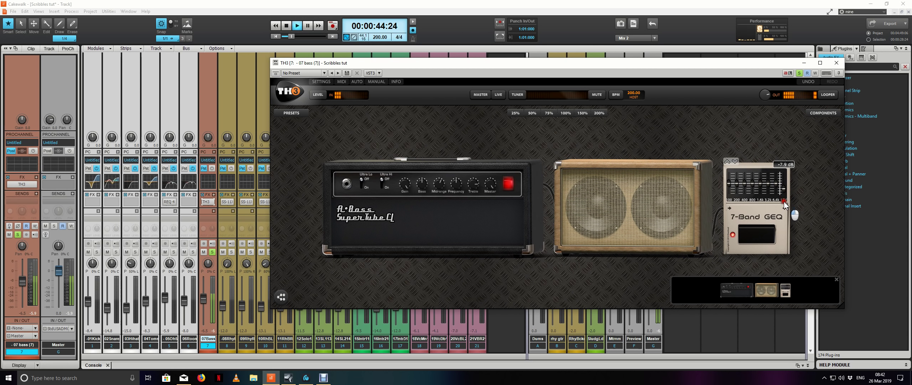
left_click(276, 73)
left_click(276, 73)
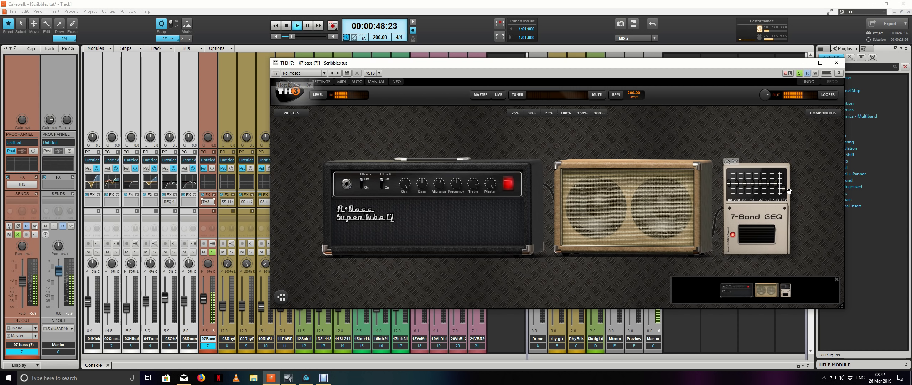
mouse_move(785, 194)
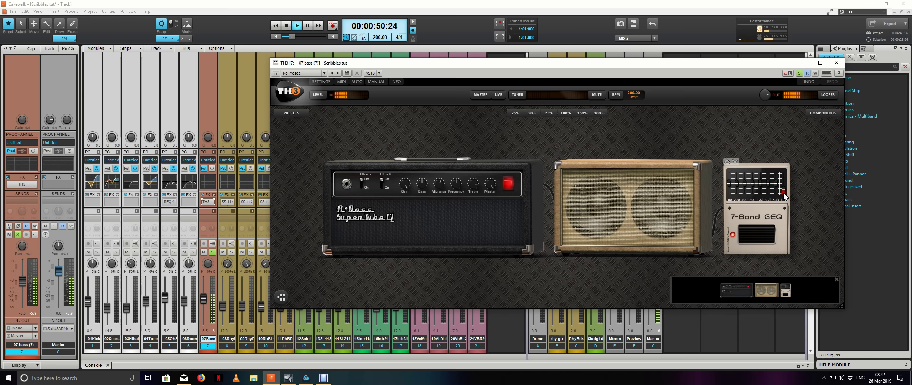
left_click(277, 73)
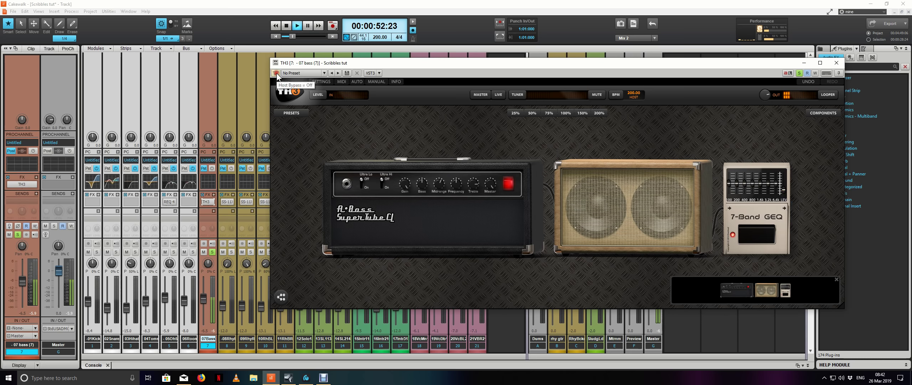
left_click(276, 74)
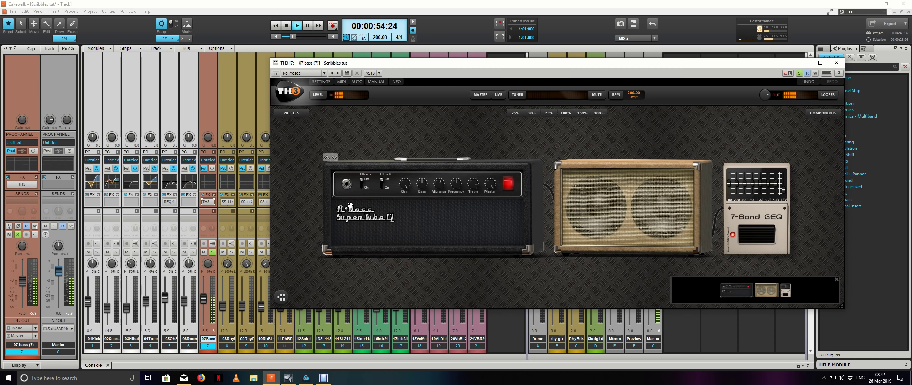
key("space")
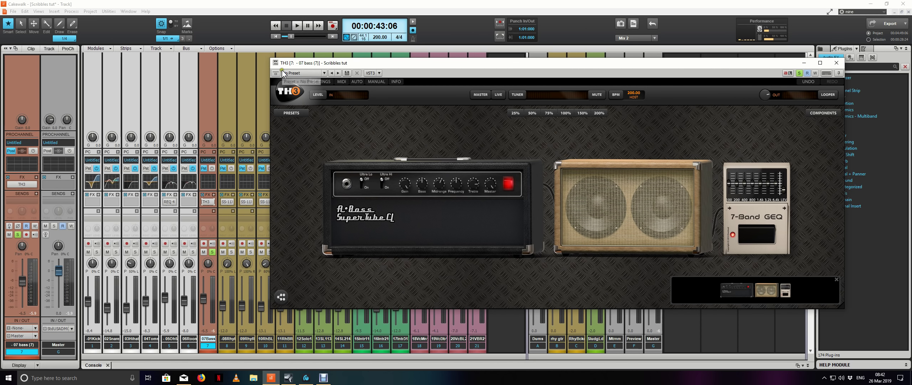
- Try the bass amp's Ultra Lo and Ultra Hi switches on and off while the soloed bass plays
left_click(362, 187)
key("space")
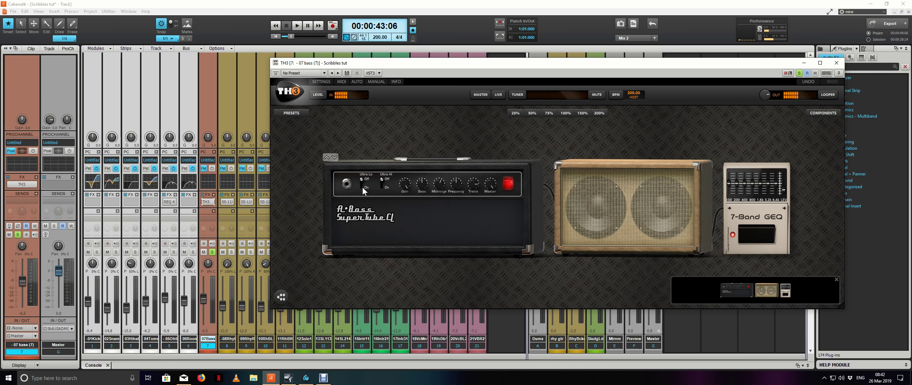
left_click(362, 187)
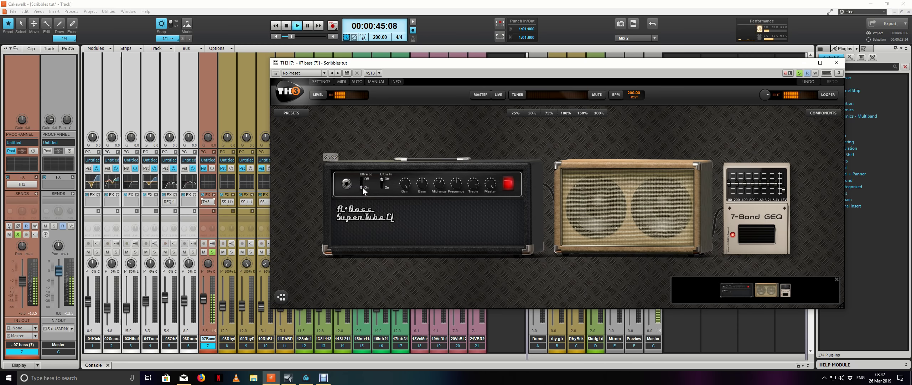
left_click(382, 186)
left_click(382, 186)
key("space")
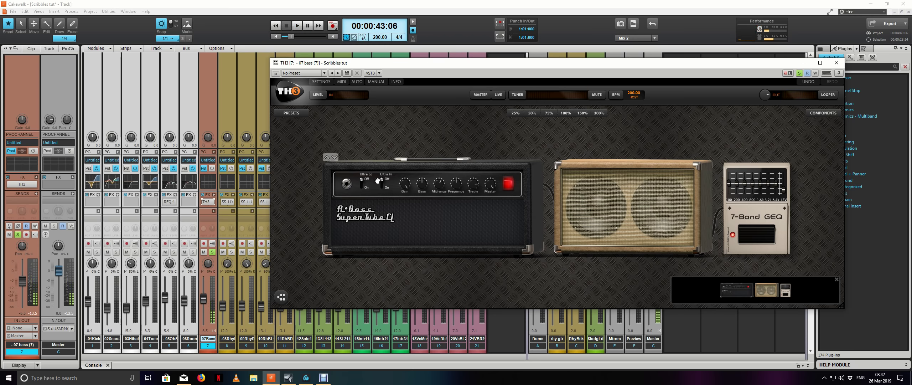
- Compare the soloed bass with Ultra Lo on and off, leaving both Ultra switches off
left_click(383, 186)
left_click(361, 186)
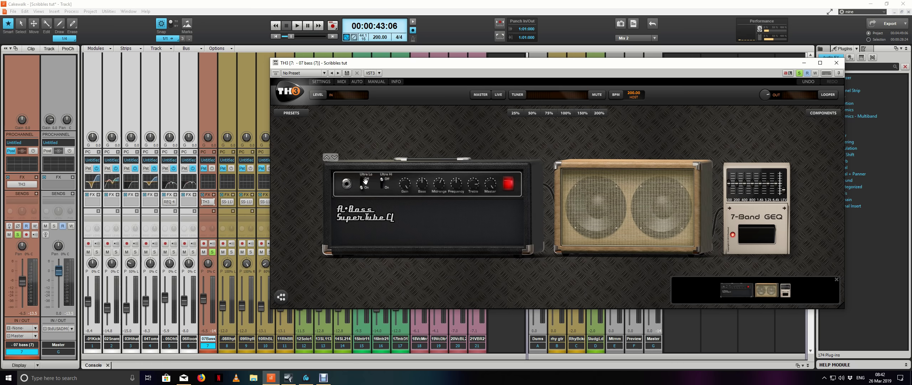
key("space")
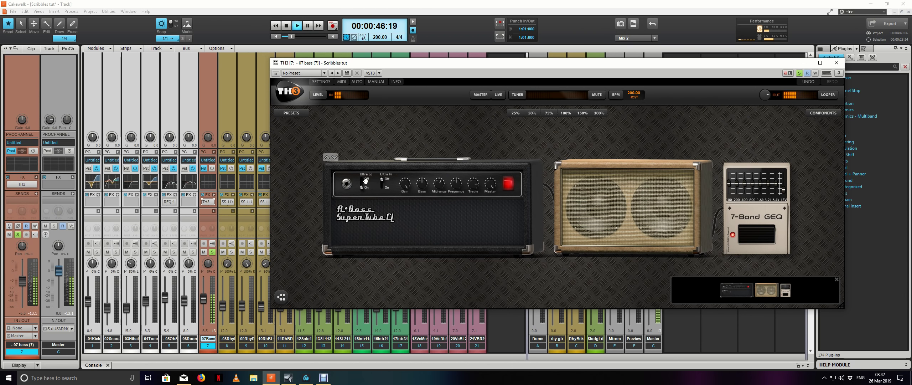
key("space")
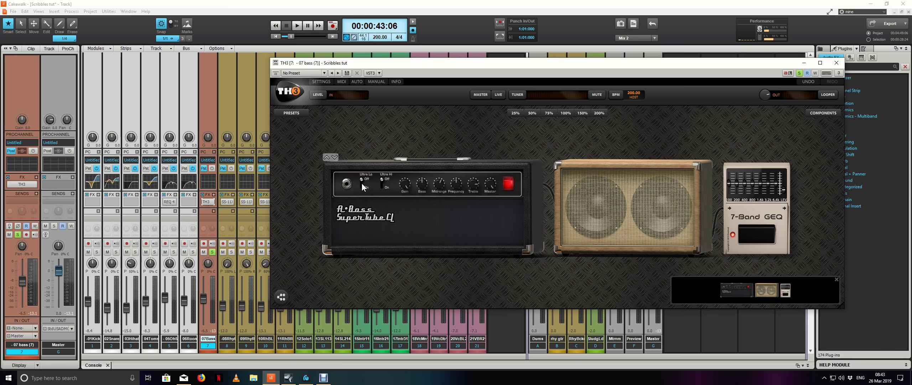
key("space")
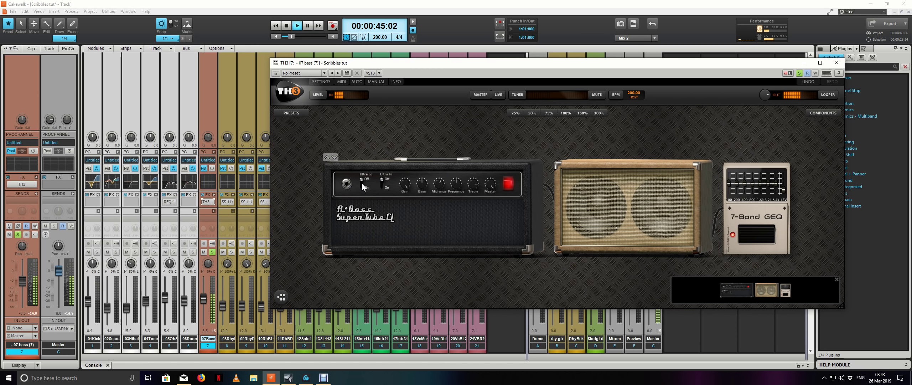
key("space")
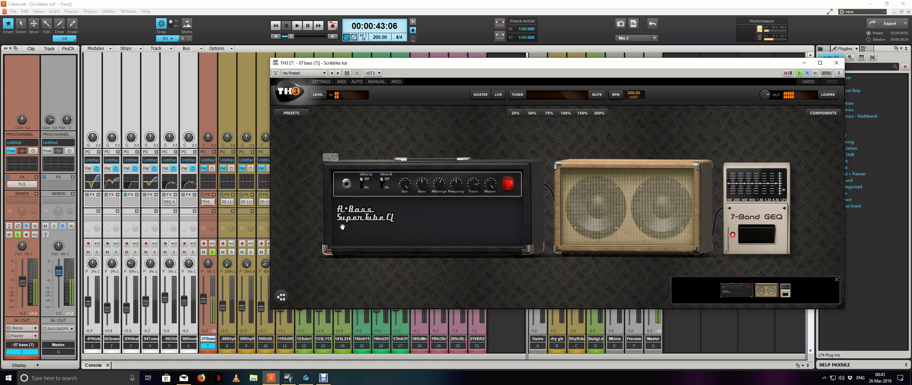
- Unsolo the bass track and play the full mix, comparing TH3 bypassed and active on the bass
left_click(213, 252)
key("space")
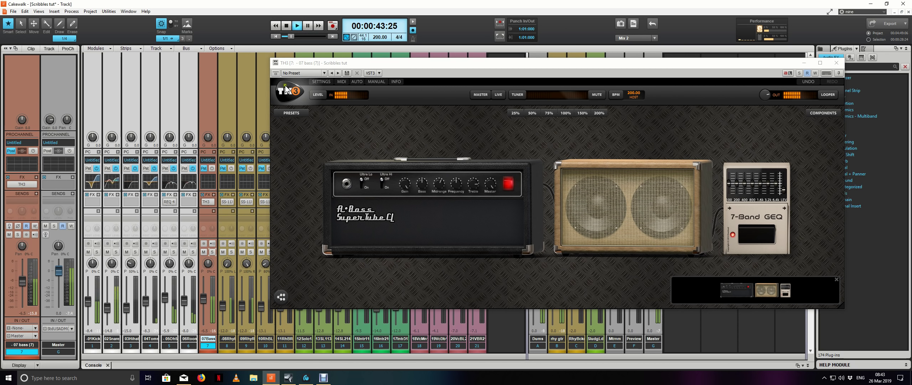
left_click(276, 74)
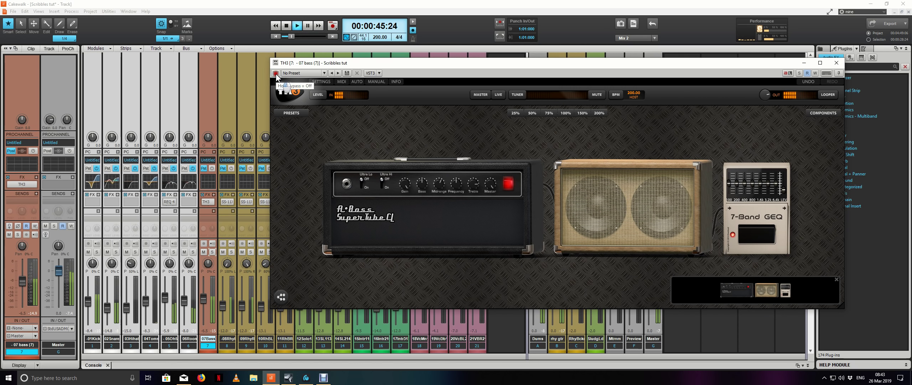
left_click(276, 73)
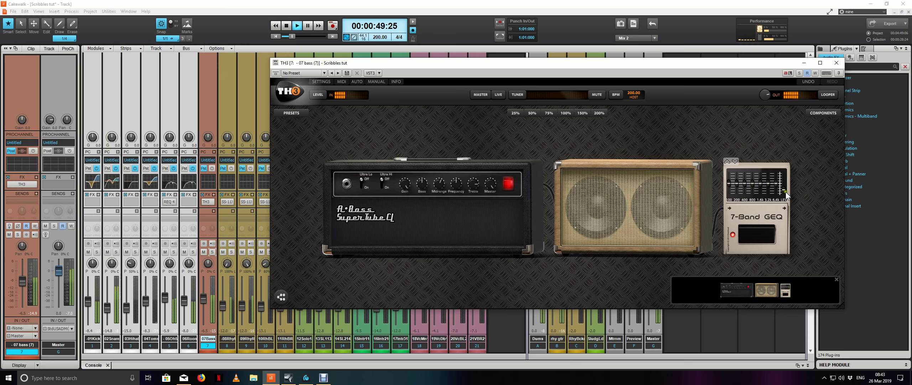
mouse_move(785, 196)
- Solo the bass track and compare its sound with TH3 bypassed and active during playback
left_click(212, 252)
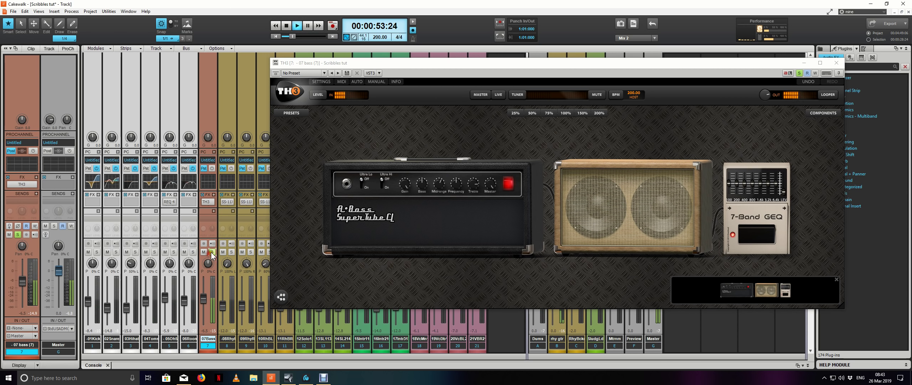
left_click(275, 73)
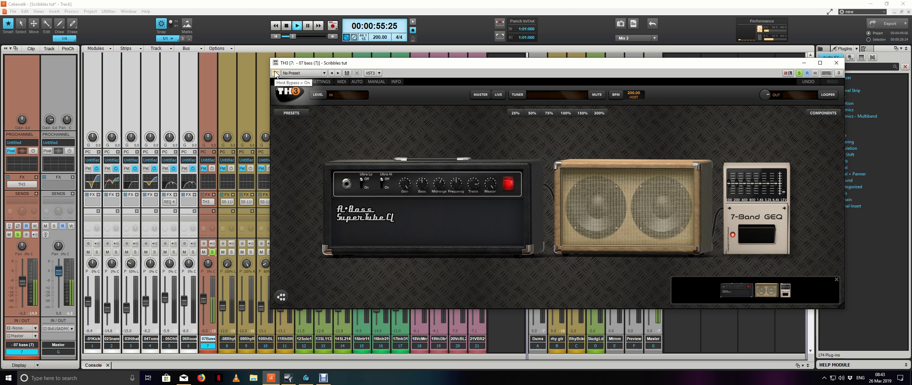
left_click(275, 73)
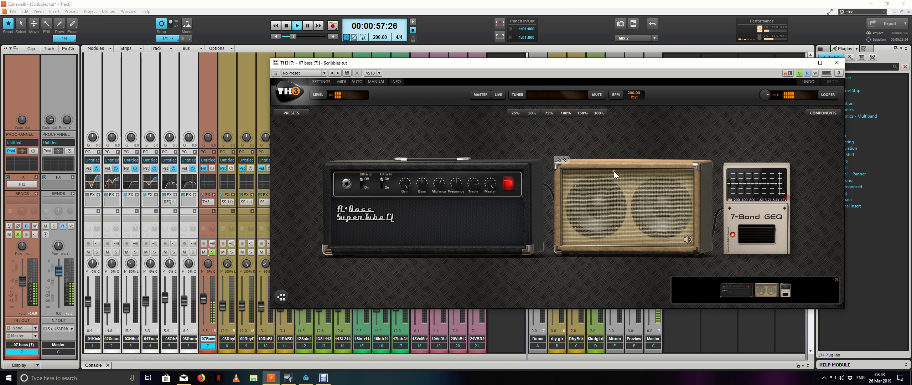
left_click(276, 73)
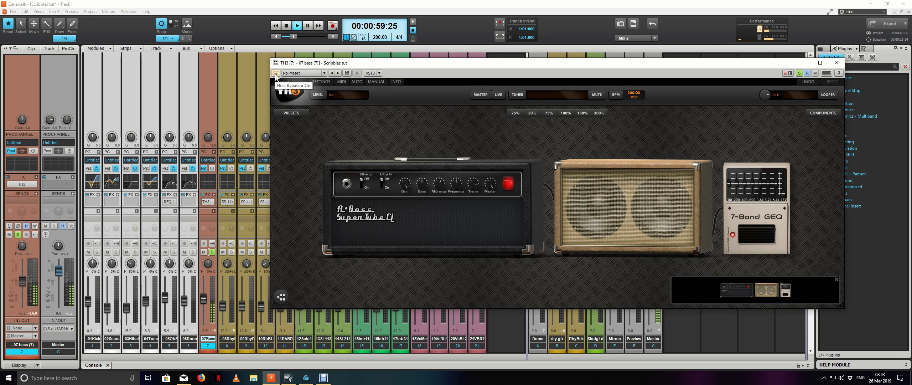
left_click(275, 73)
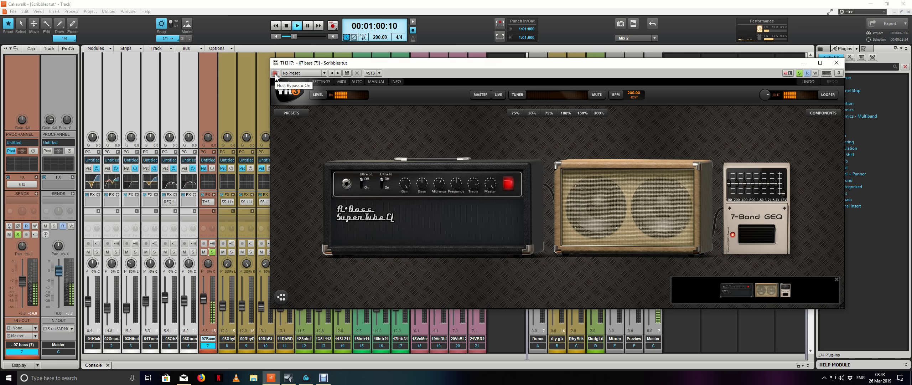
- Unsolo the bass track and listen to it in the full mix before stopping playback
left_click(213, 252)
key("alt+1")
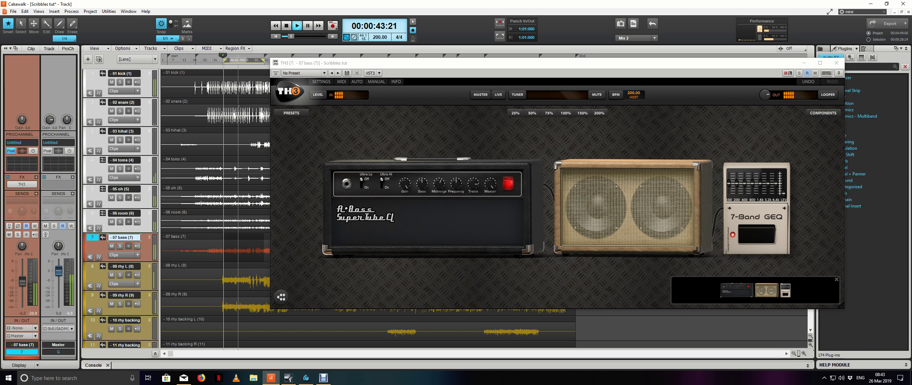
left_click(100, 365)
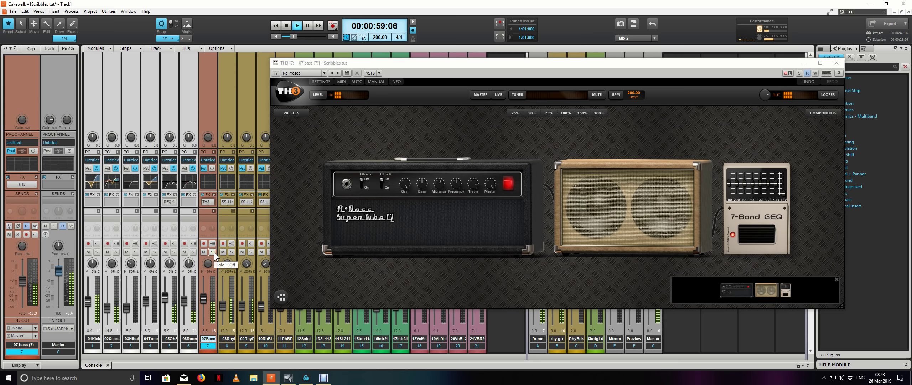
key("space")
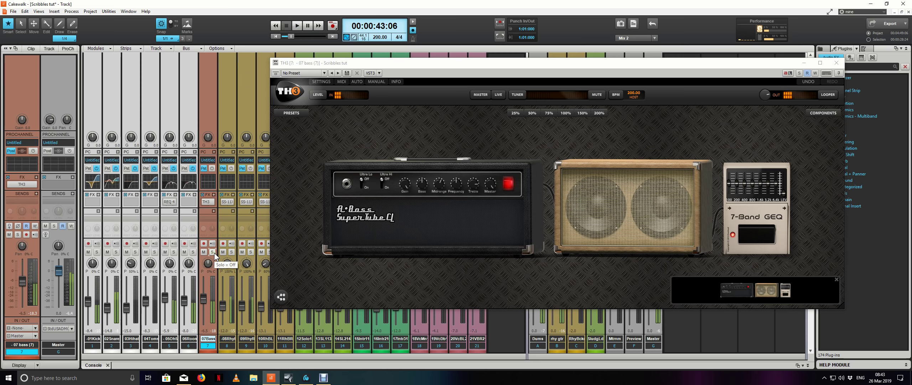
key("d")
mouse_move(379, 65)
left_mouse_down()
mouse_move(529, 85)
mouse_move(378, 69)
left_mouse_up()
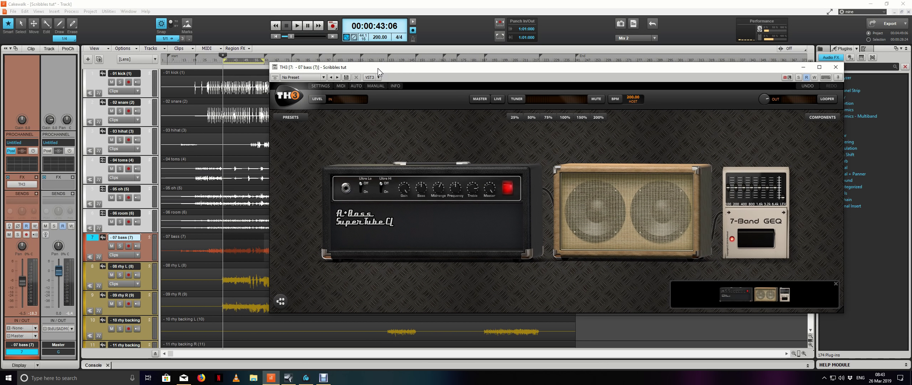
left_click(145, 252)
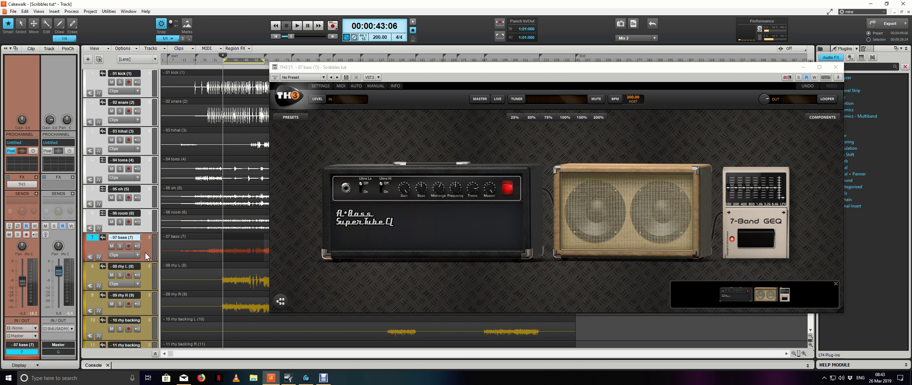
left_click(96, 364)
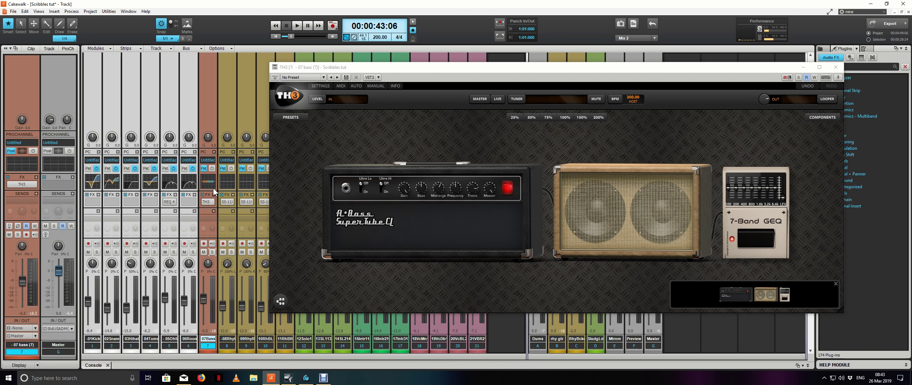
- Insert a C1 comp Stereo compressor in the bass track's effects rack and place it before TH3
mouse_move(597, 176)
left_click(214, 195)
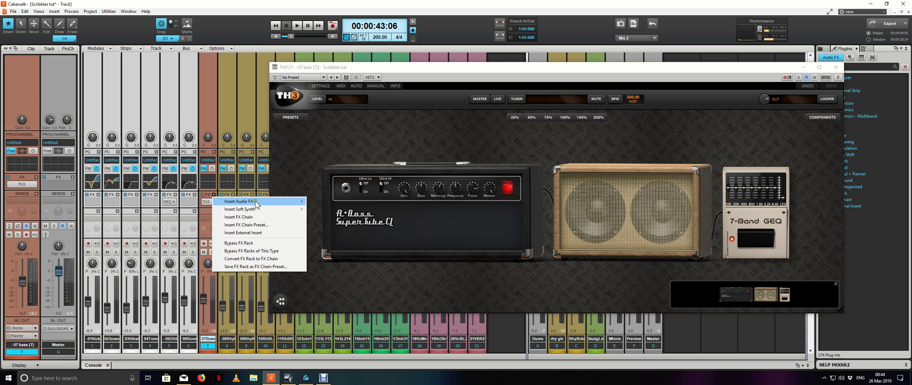
mouse_move(249, 201)
mouse_move(372, 101)
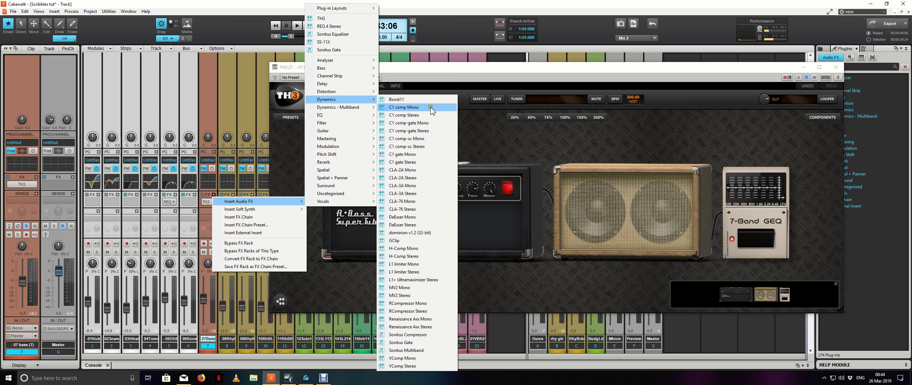
left_click(410, 115)
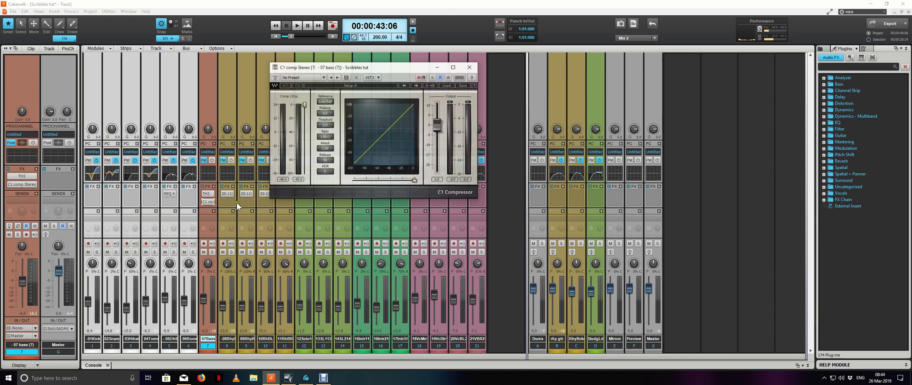
left_click_drag(213, 191, 209, 203)
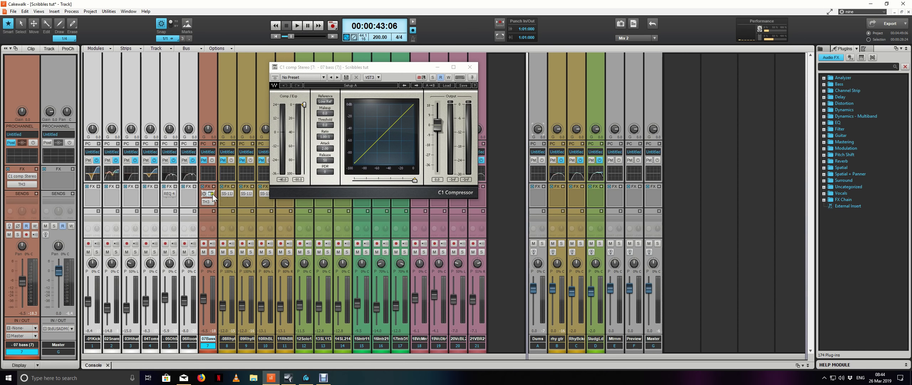
- Solo the bass track, bypass TH3 in its effects rack and start playback
left_click(212, 252)
left_click(204, 202)
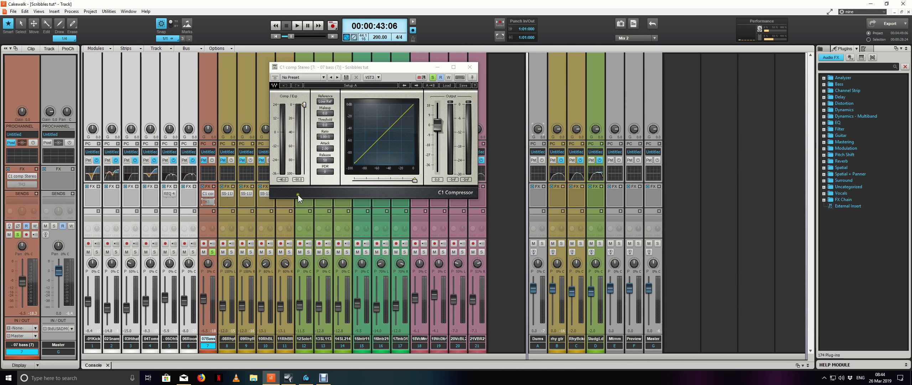
key("space")
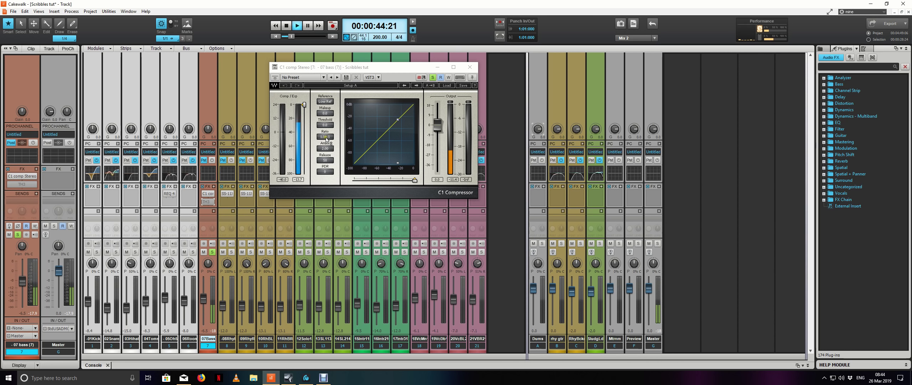
- Raise the C1 compressor's ratio, lower its threshold and lengthen its attack while the soloed bass plays
left_click_drag(326, 139, 307, 146)
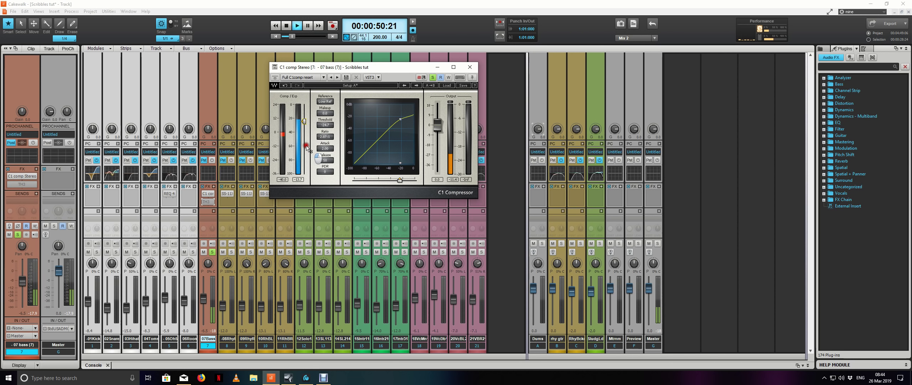
left_click_drag(304, 120, 305, 124)
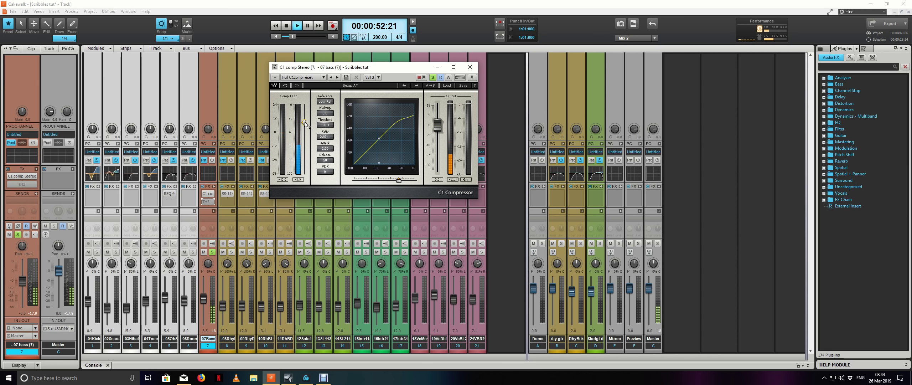
left_click_drag(325, 149, 325, 146)
left_click(326, 124)
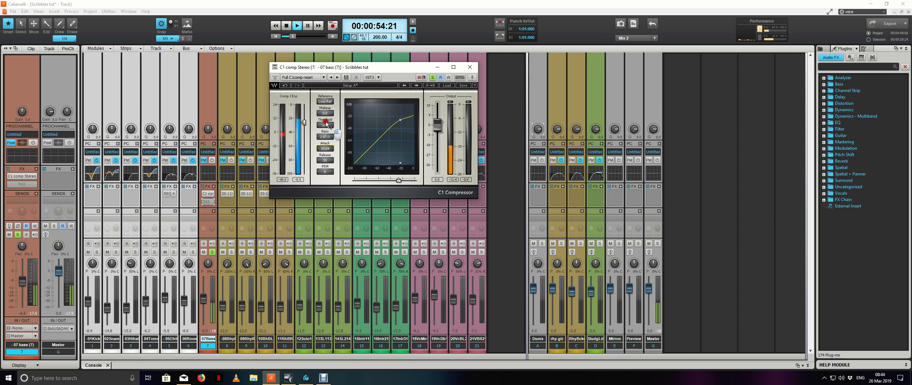
left_click(325, 150)
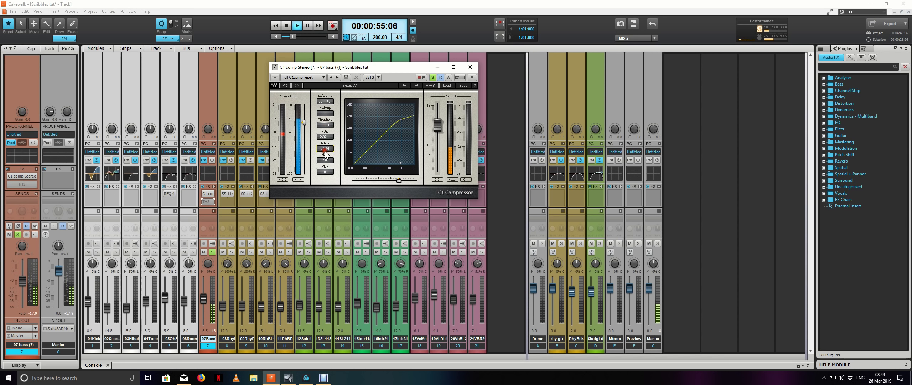
- Reset the C1 gain-reduction peak reading, lower the threshold slightly further and raise the ratio
left_click(279, 179)
left_click(323, 126)
left_click_drag(306, 124, 327, 138)
left_click(327, 138)
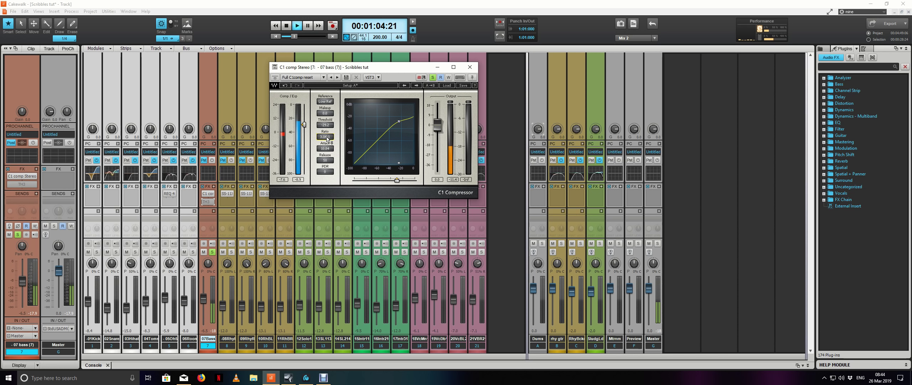
- Show the tracks above the console, raise the C1 output to 4.2 dB and check it against bypass before stopping playback
double_click(96, 366)
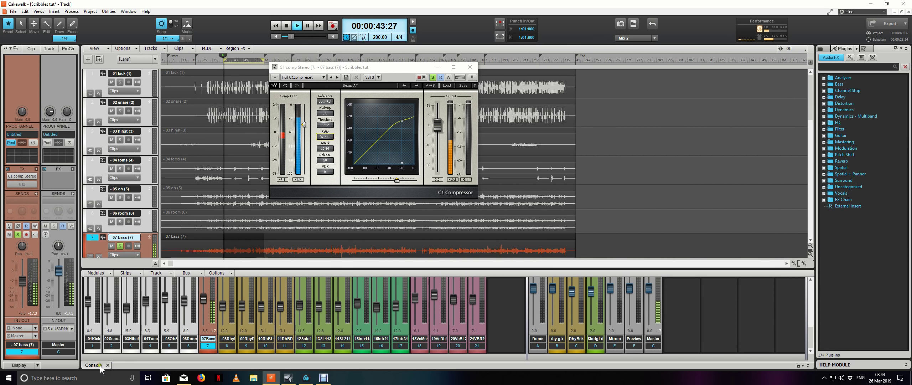
left_click_drag(437, 119, 438, 113)
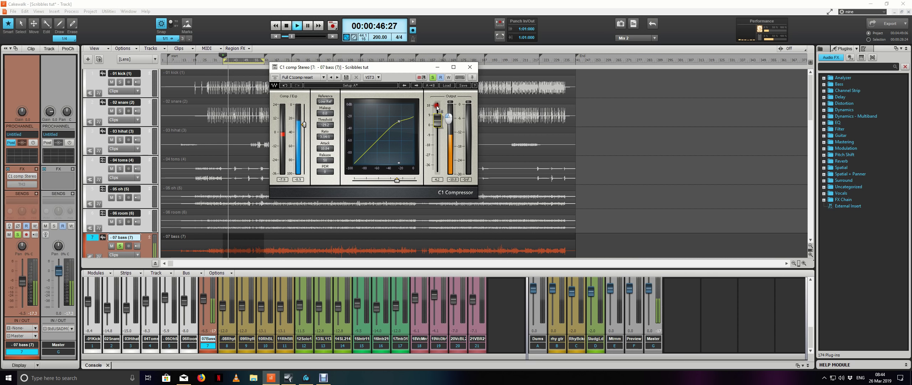
left_click(275, 78)
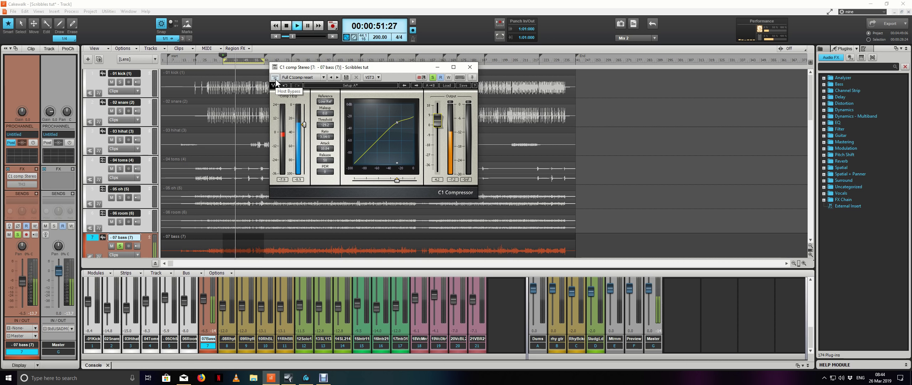
key("space")
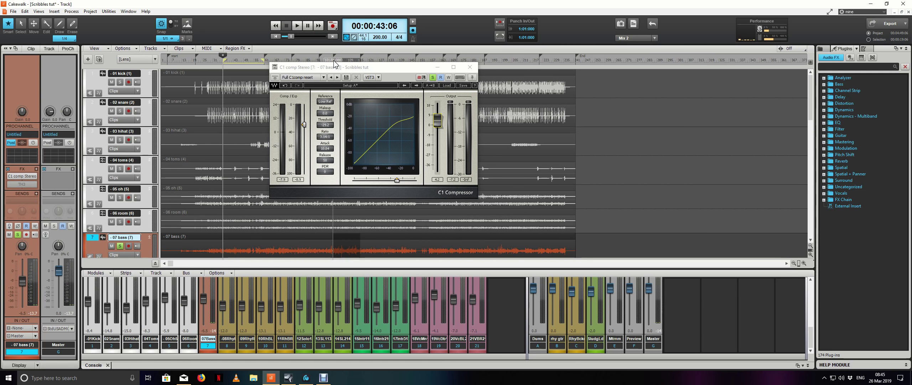
- Play the soloed, compressed bass from 00:02:00:00 and follow its waveform against the C1 gain-reduction meter
left_click(346, 248)
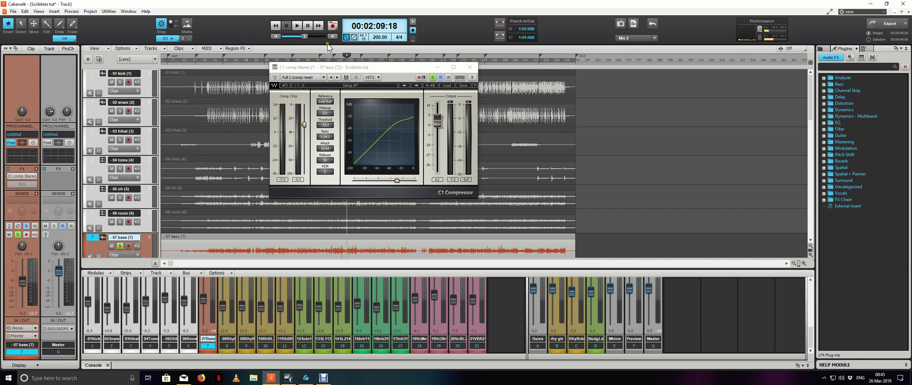
left_click(333, 58)
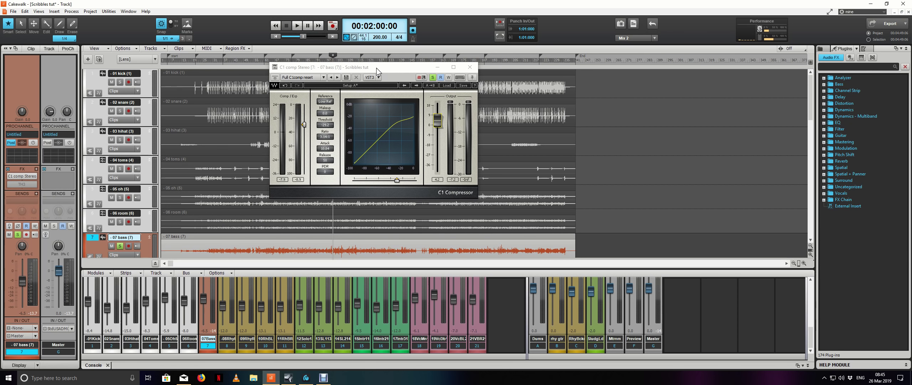
key("space")
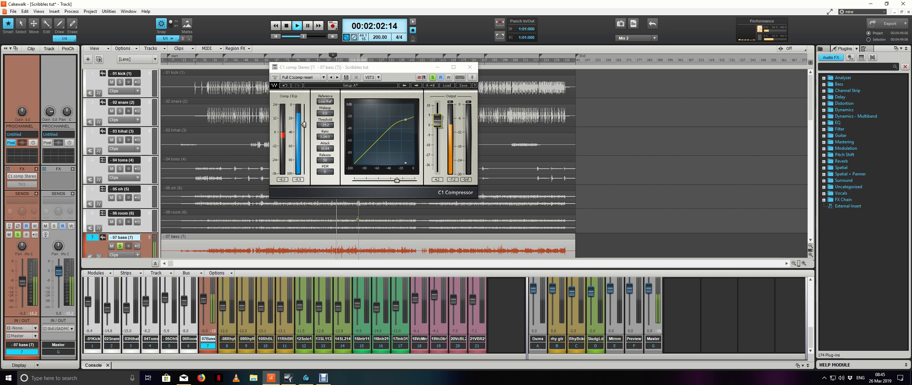
scroll(392, 263, "up", 3)
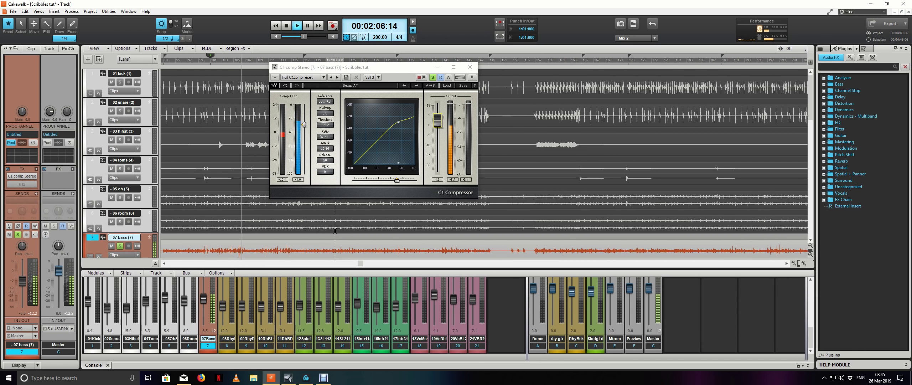
scroll(290, 243, "down", 1)
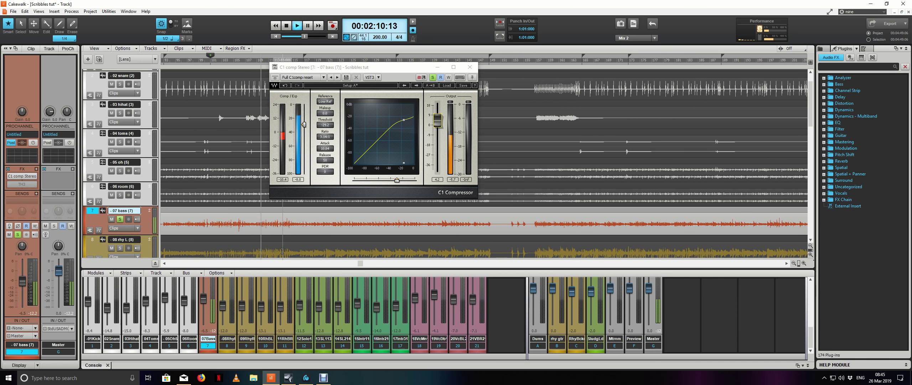
key("space")
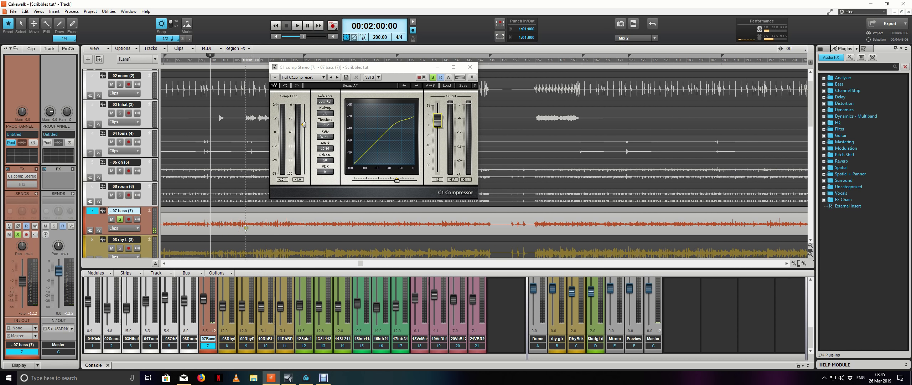
- Bypass the C1 compressor and replay the louder bass passage from about 00:02:05
left_click(276, 78)
key("space")
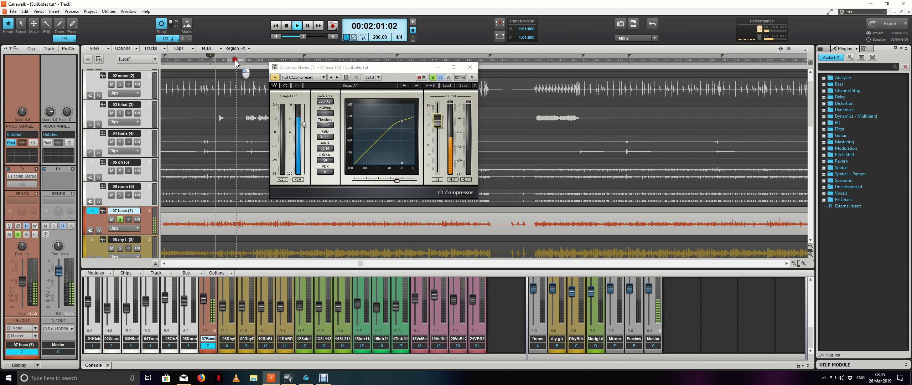
left_click(235, 60)
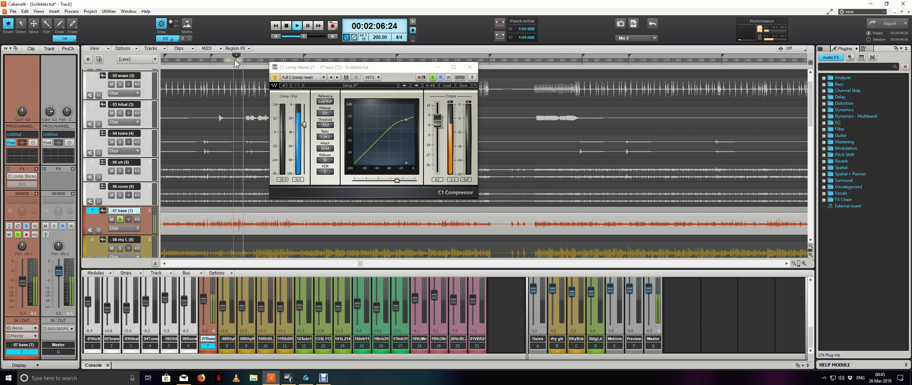
left_click(233, 60)
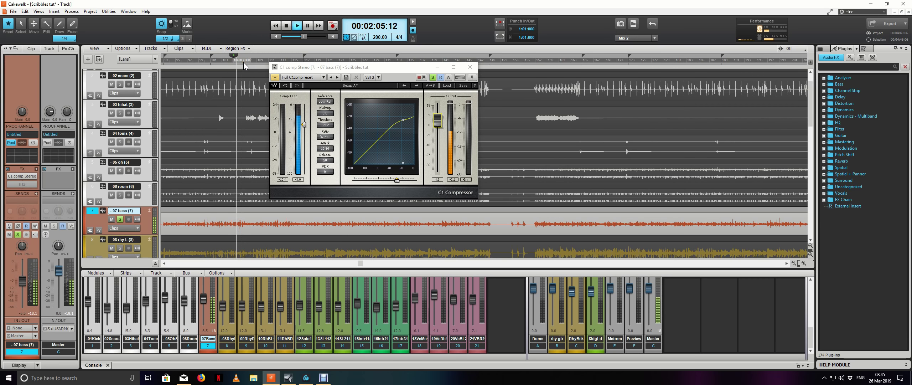
- Replay the soloed bass from 00:02:00:00, followed by the louder passage near 00:02:05, to compare how the C1 reacts
key("space")
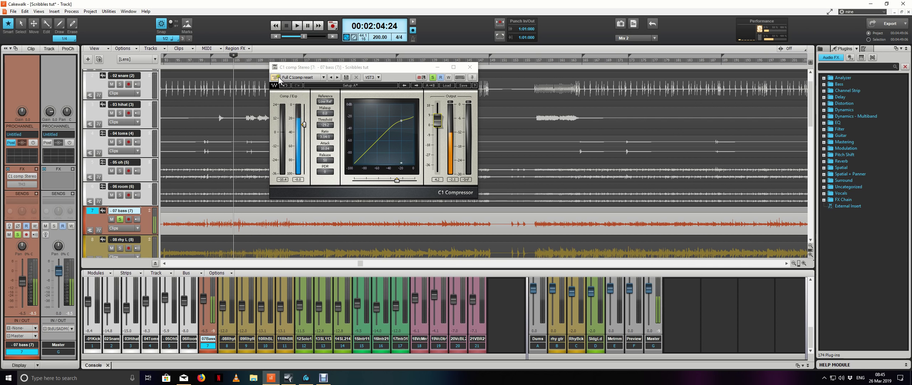
left_click(211, 61)
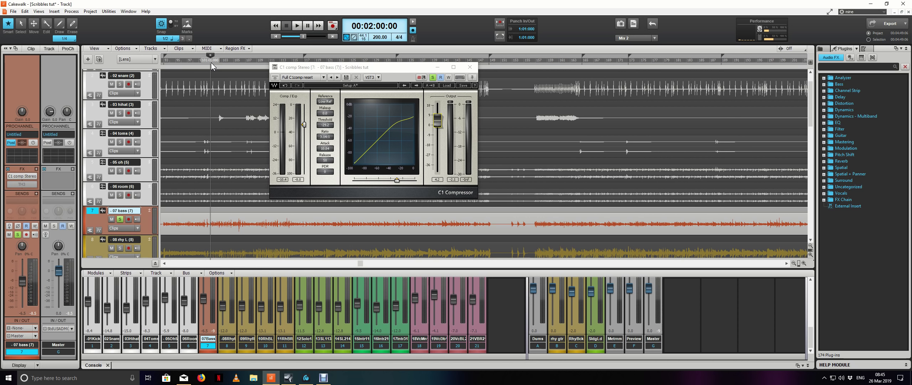
key("space")
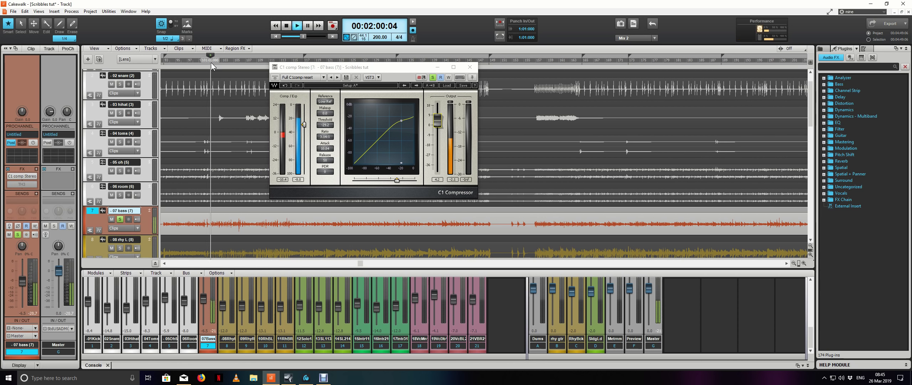
left_click(237, 62)
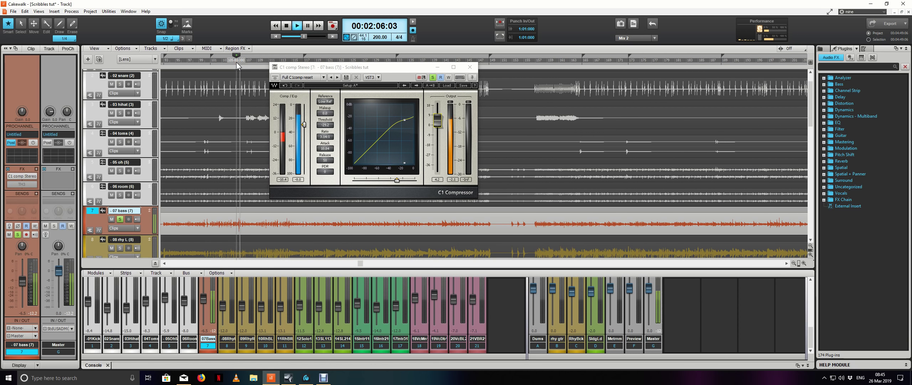
left_click(233, 62)
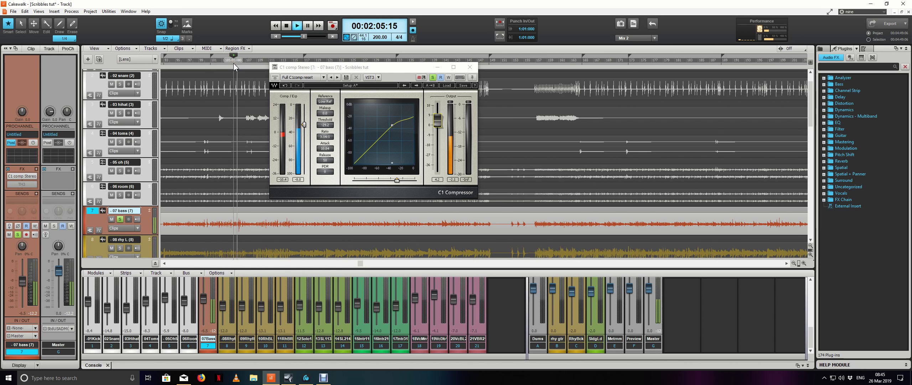
- Raise the C1 ratio and slightly raise its threshold, checking the change on the louder bass passage
left_click_drag(319, 135, 326, 139)
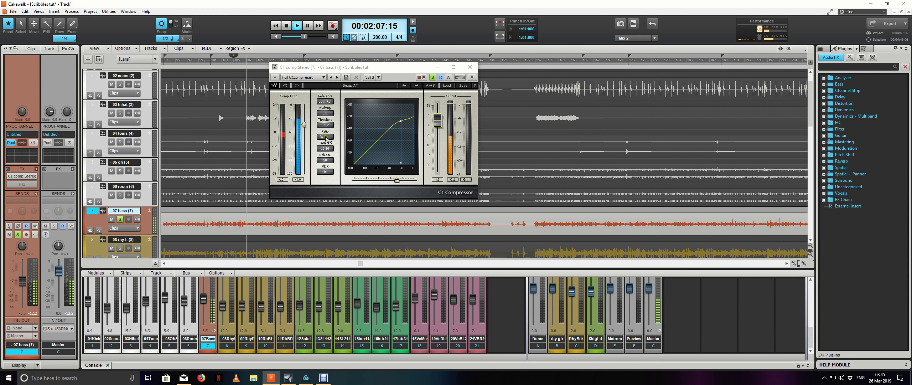
key("space")
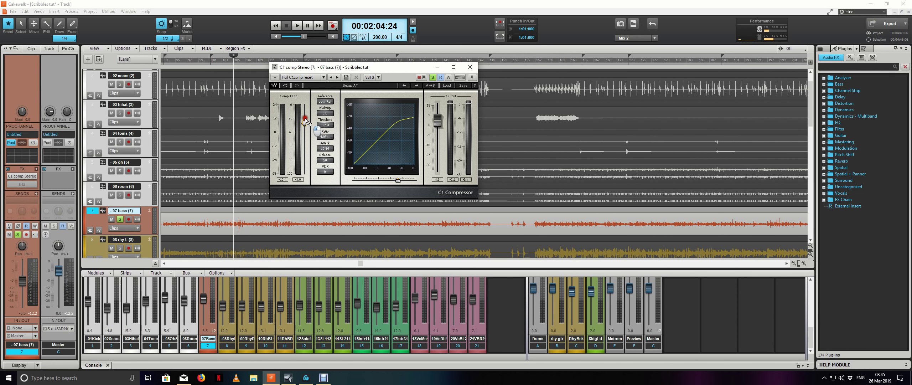
key("space")
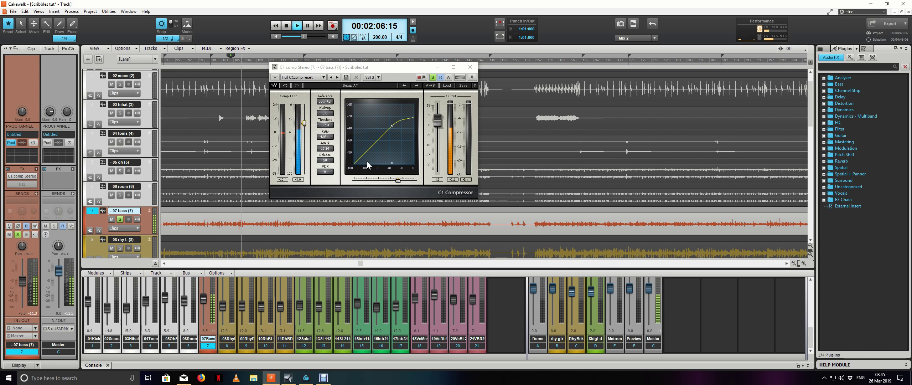
left_click(231, 63)
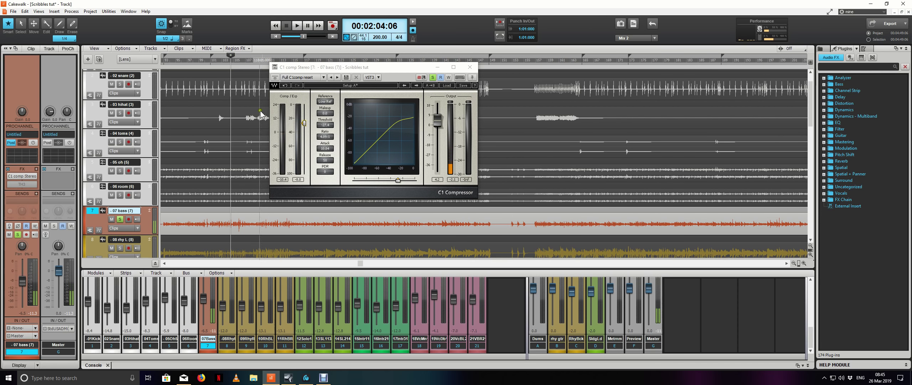
- Reset the C1 gain-reduction peak reading, shorten the attack to 1.02 and the release, and increase the ratio
left_click(283, 179)
key("space")
left_click_drag(325, 148, 327, 180)
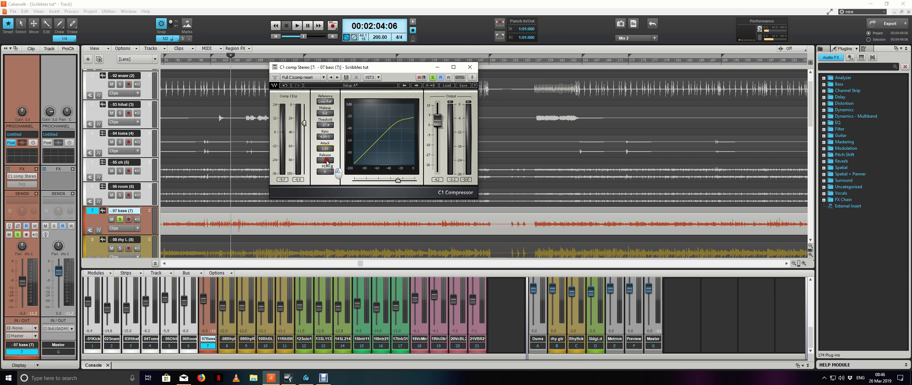
left_click_drag(325, 160, 323, 195)
left_click_drag(325, 137, 328, 118)
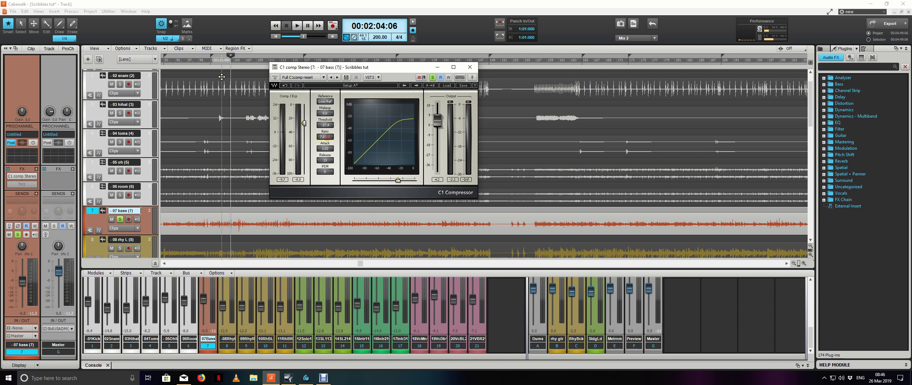
- Raise the C1 threshold while the bass plays and bring the output gain back to 0.0 dB
key("space")
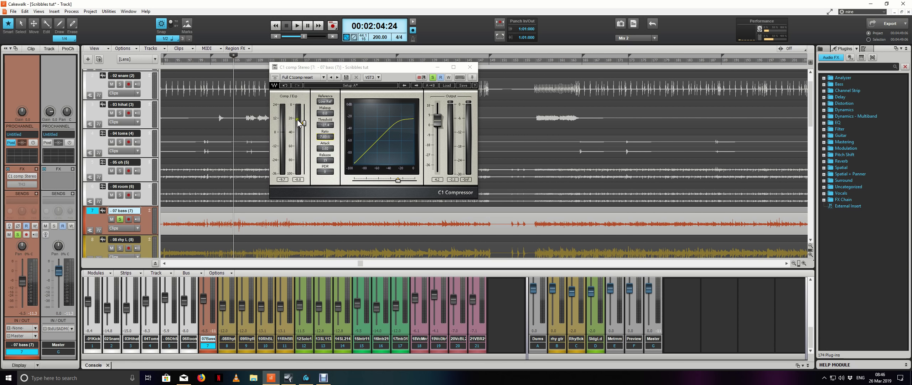
left_click_drag(304, 123, 306, 114)
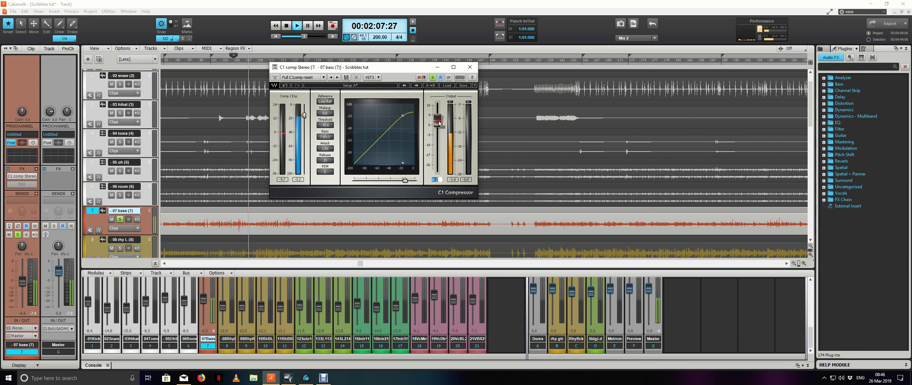
left_click(438, 179)
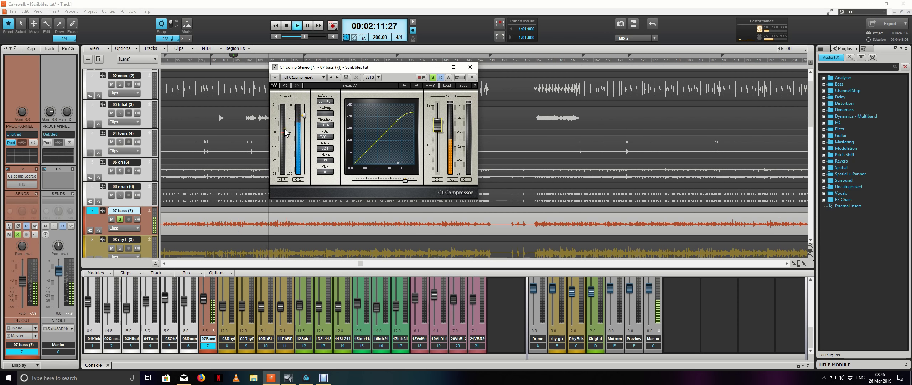
left_click_drag(306, 116, 305, 115)
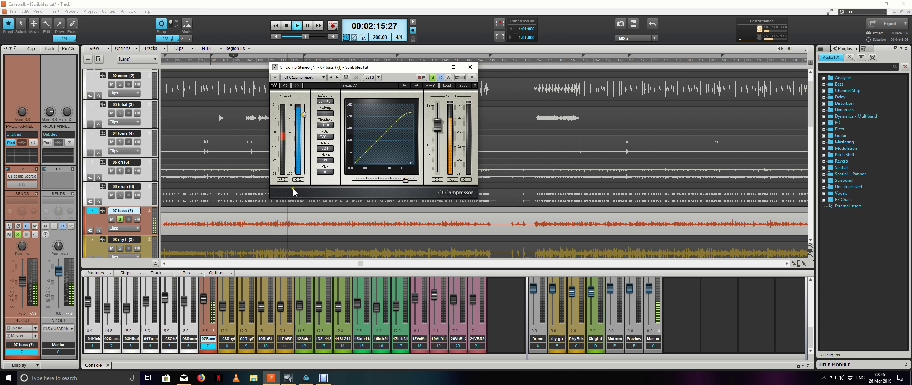
key("space")
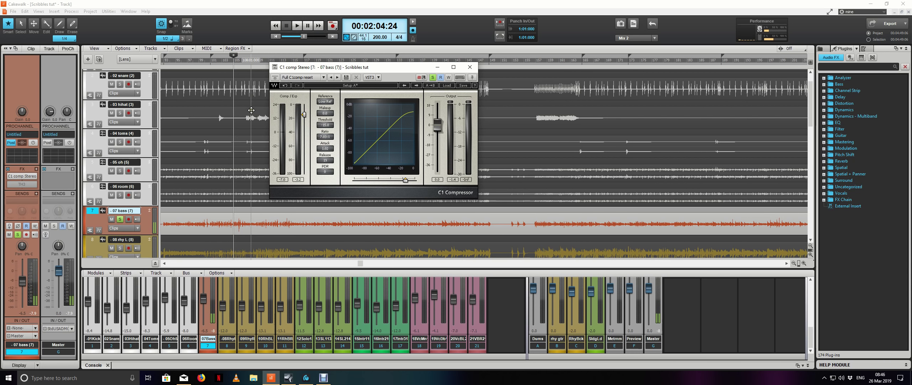
- Replay the loud bass passage with the C1 active and bypassed to compare the attack and level
key("space")
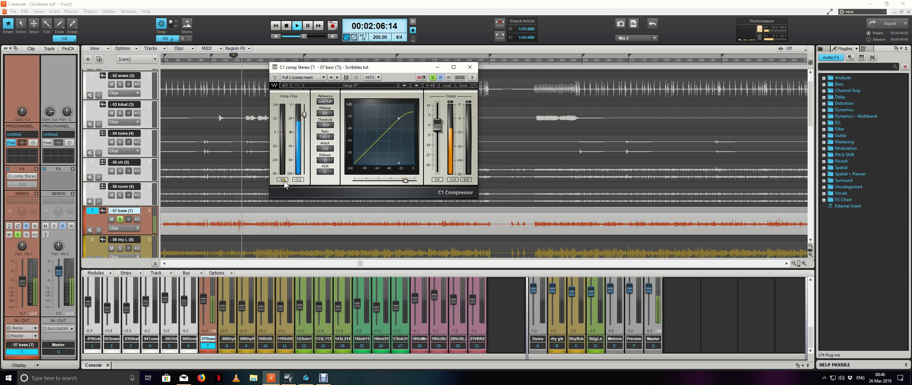
key("space")
key("space")
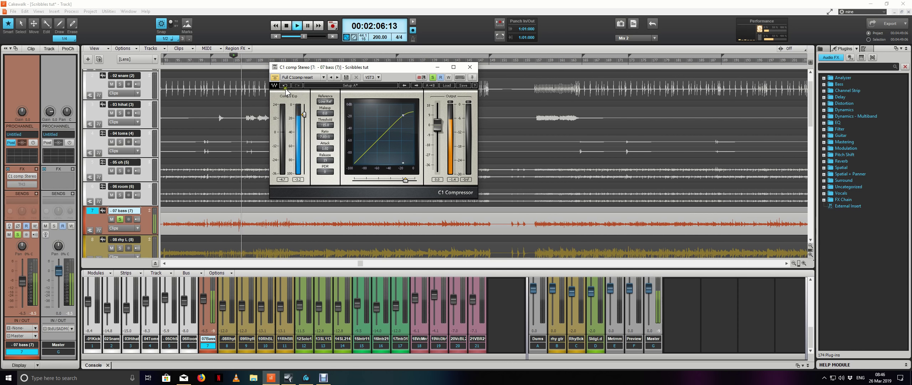
key("space")
key("space")
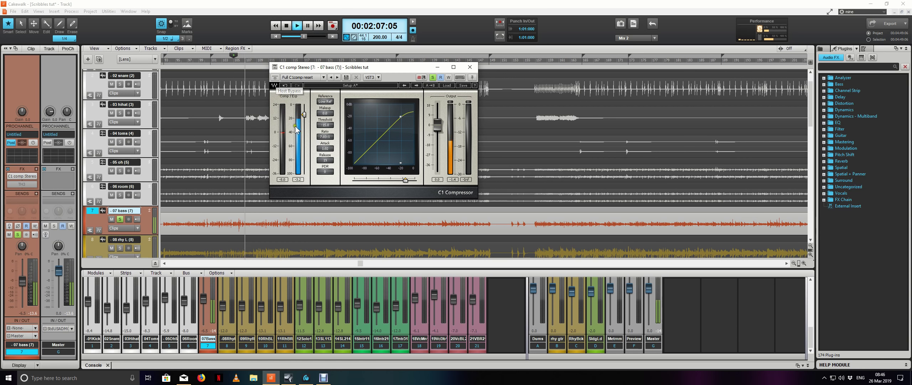
- Lower the C1 threshold slightly during playback and lengthen the attack to 2.48
left_click_drag(304, 114, 306, 120)
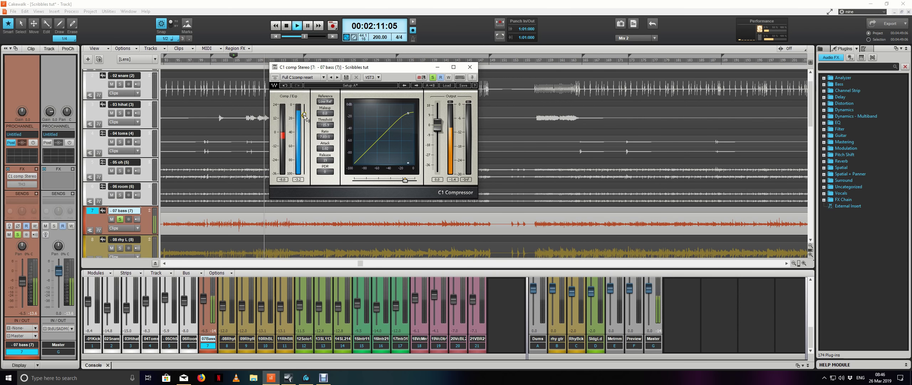
key("space")
left_click(372, 180)
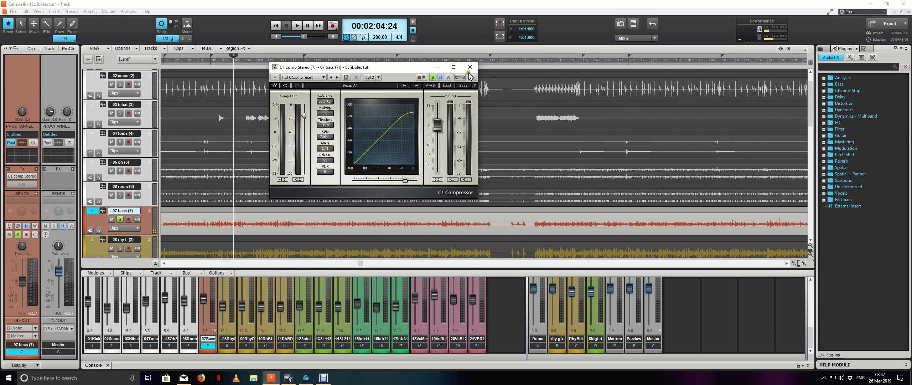
- Expand the console to full height, play the compressed bass through the enabled TH3 and open the TH3 window
left_click(98, 366)
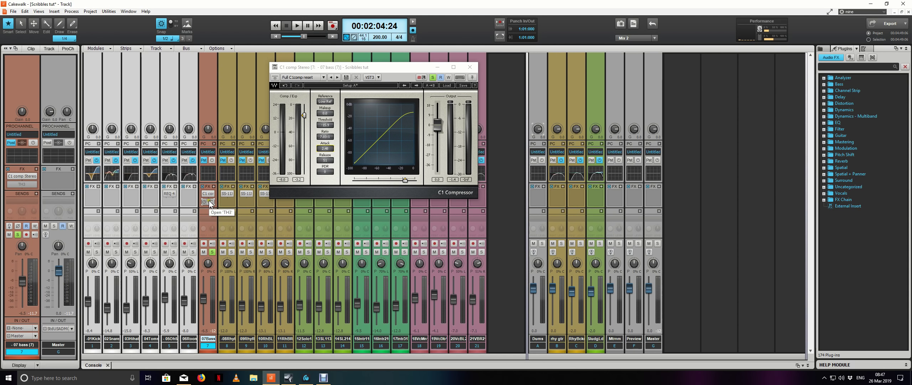
key("space")
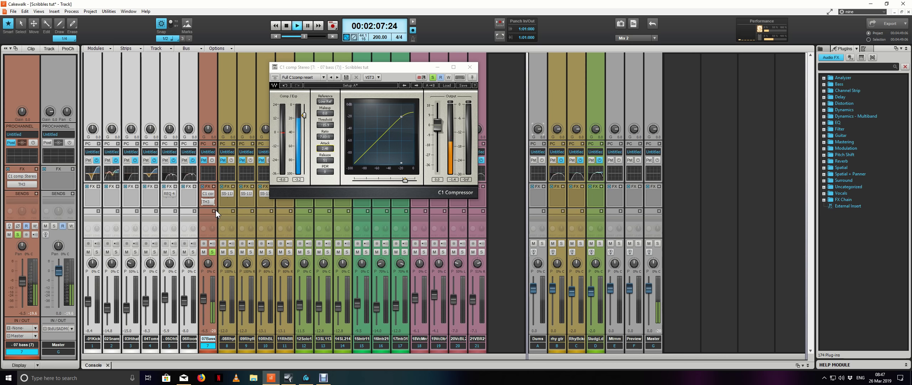
left_click(214, 202)
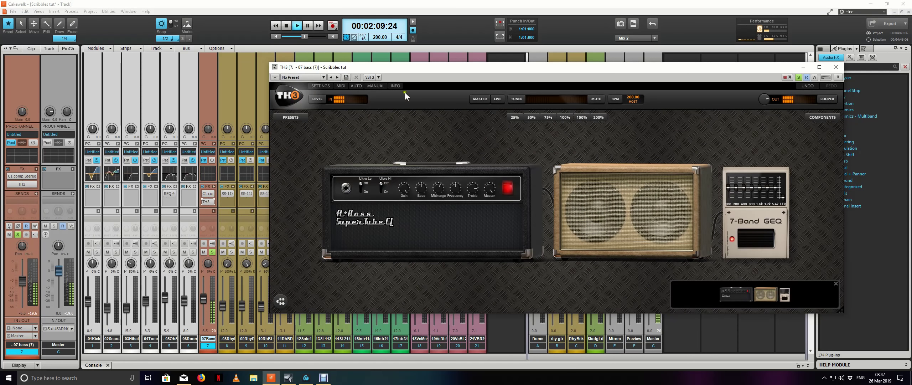
left_click_drag(431, 71, 351, 38)
key("space")
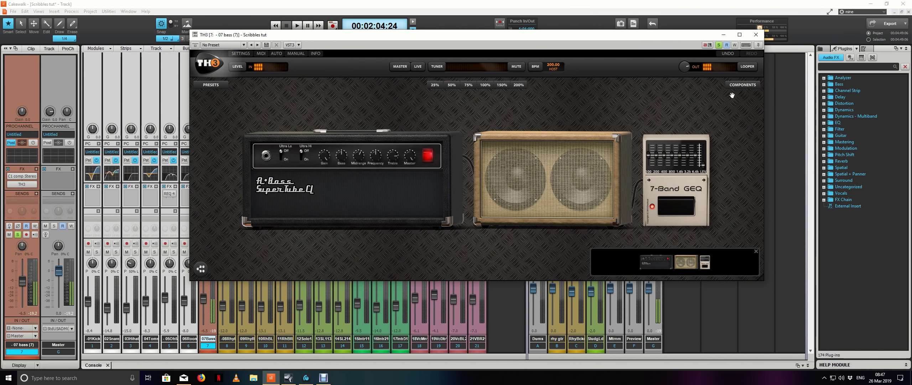
- Add a Gate Expander from TH3's Noise reduction category in front of the bass amp
left_click(757, 85)
left_click(756, 84)
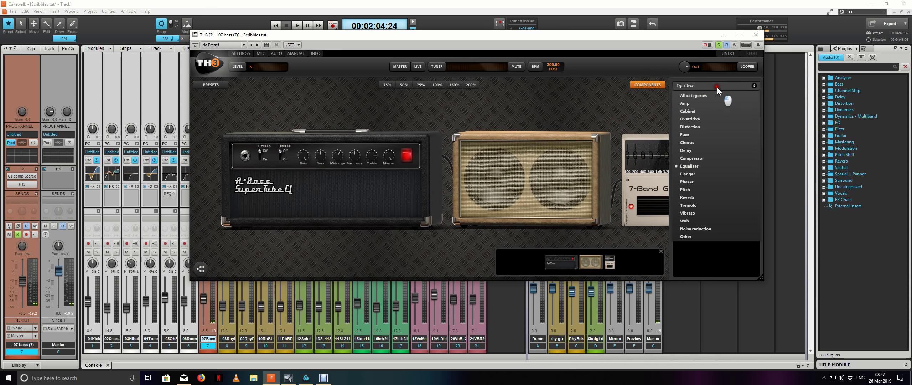
left_click(705, 224)
left_click_drag(719, 118, 210, 163)
left_click(634, 88)
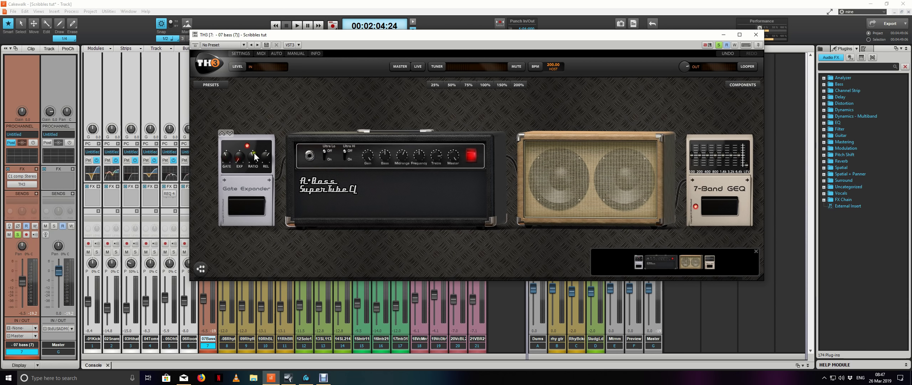
- Shorten the Gate Expander's release and adjust its gate threshold while the bass plays
left_click_drag(266, 157, 279, 210)
key("space")
left_click(227, 159)
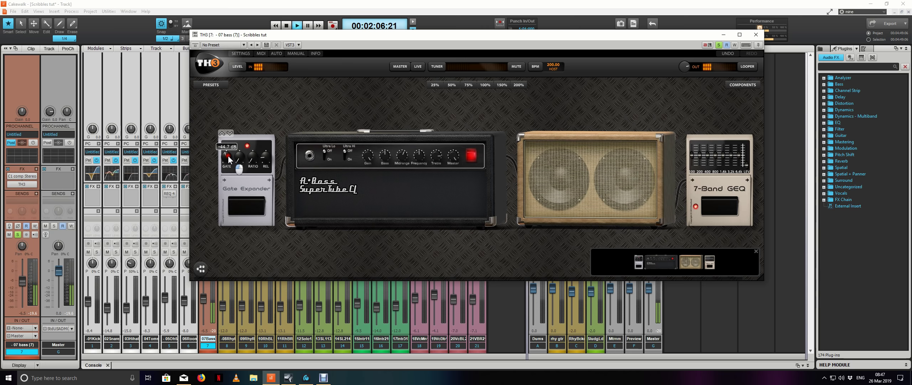
left_click_drag(228, 161, 228, 161)
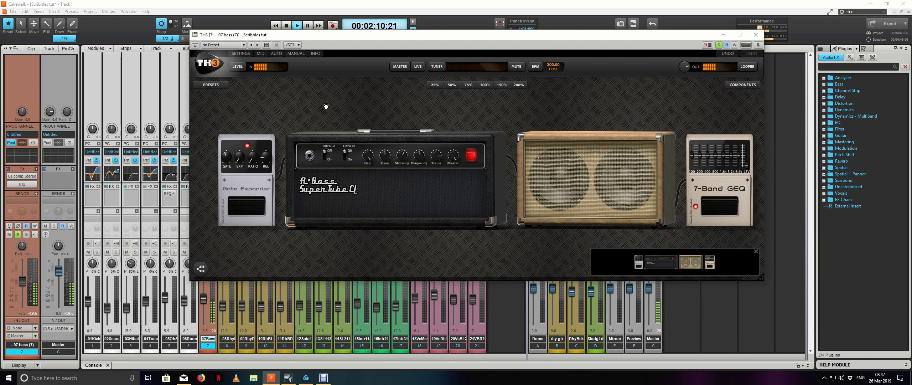
- Show TH3's noise reduction components, revisit the C1 compressor and bring the TH3 window back up
left_click(748, 86)
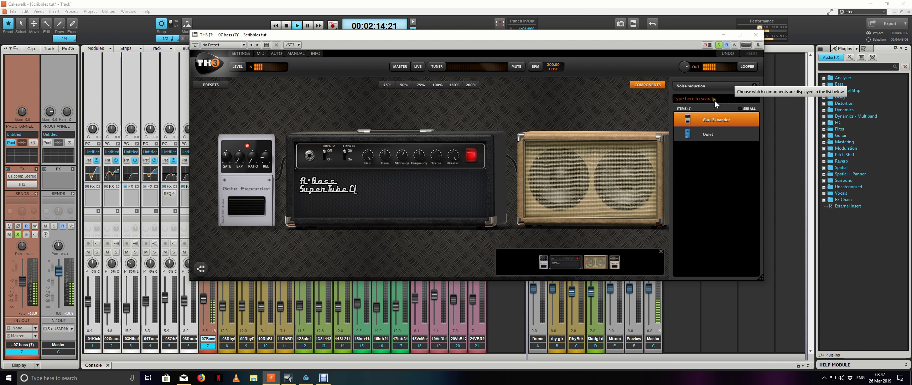
left_click_drag(572, 55, 613, 39)
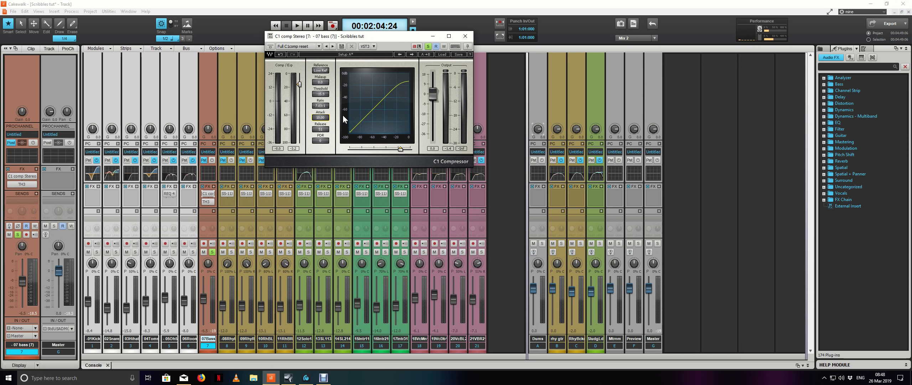
left_click(211, 202)
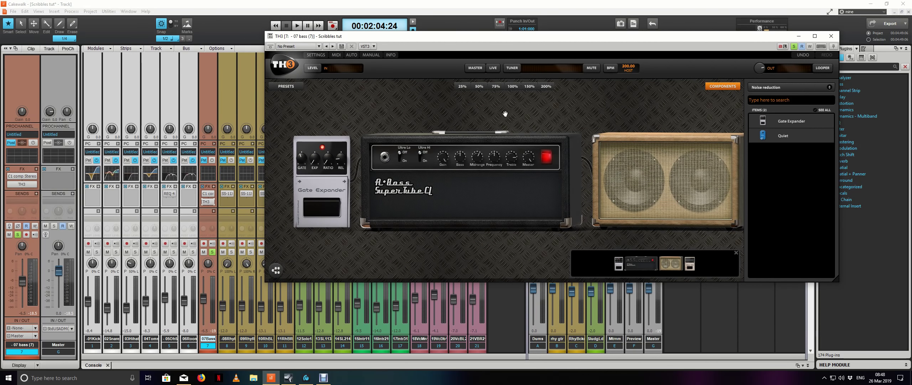
left_click_drag(536, 40, 487, 41)
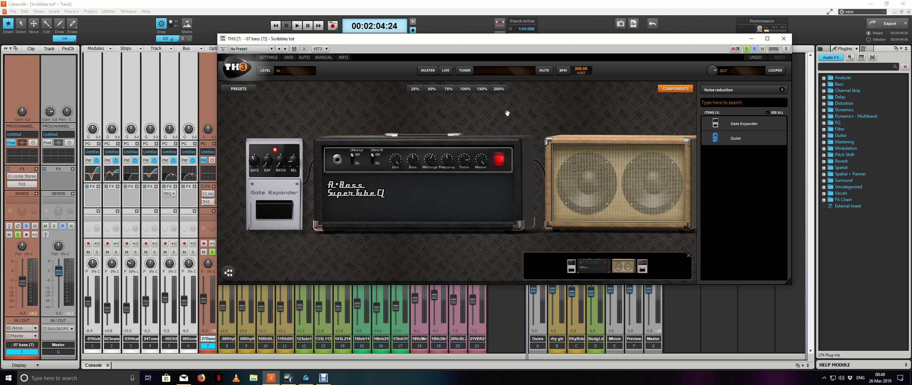
- Open the Cabinet IR settings of the bass rig and list the impulse responses available for IR A
left_click_drag(701, 90, 487, 167)
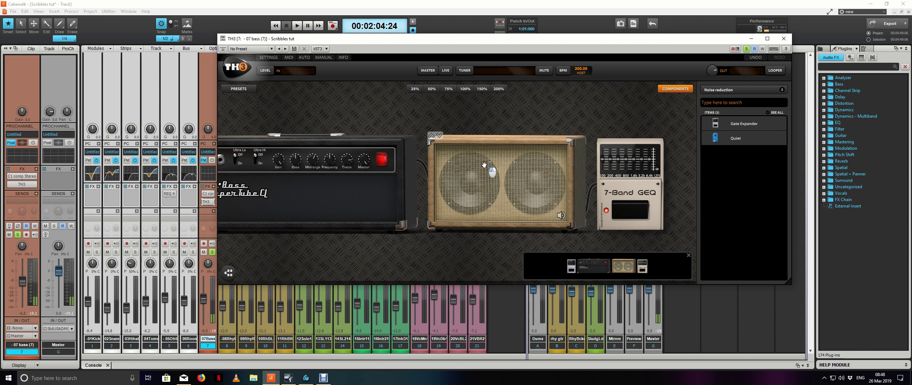
left_click(486, 166)
left_click(311, 97)
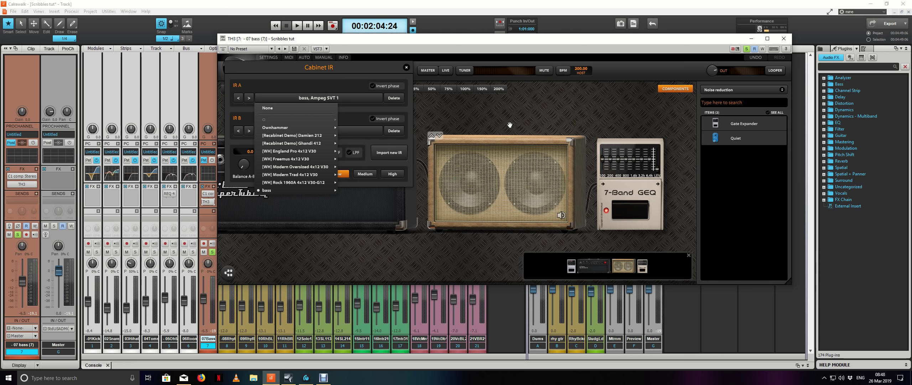
- Audition the bass impulse responses in IR A during playback, settle on Mesa Powerhouse 1 and unsolo the bass track
left_click(297, 26)
left_click(323, 98)
mouse_move(314, 191)
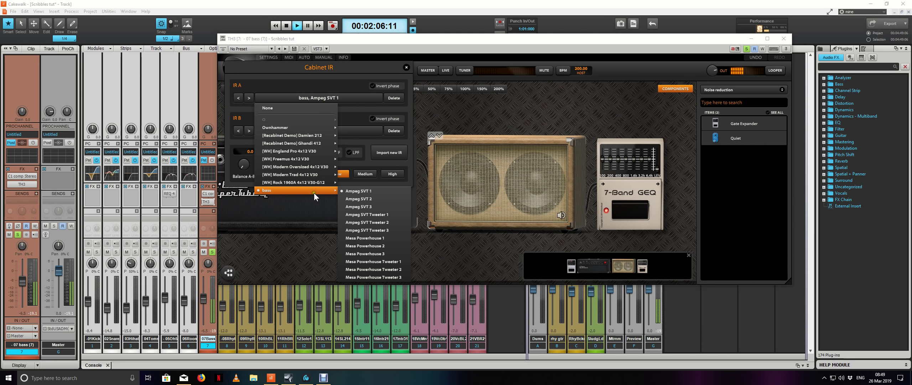
left_click(384, 199)
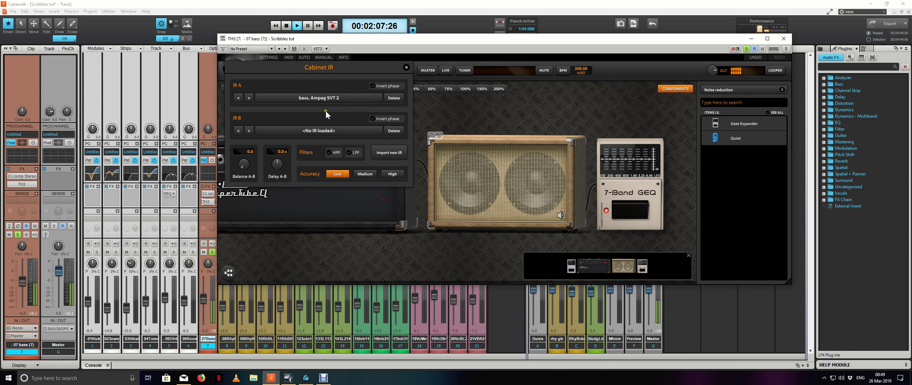
left_click(249, 97)
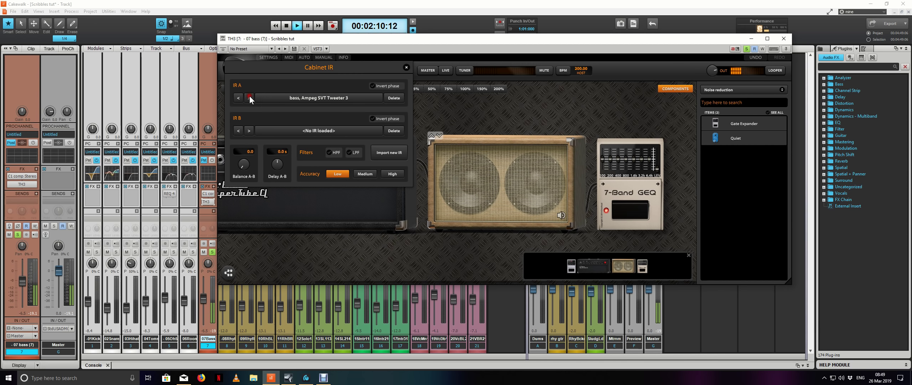
left_click(250, 97)
left_click(250, 97)
left_click(250, 97)
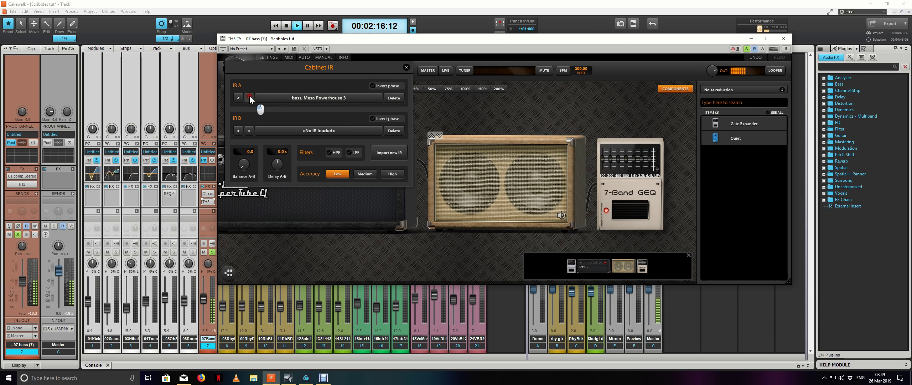
left_click(250, 97)
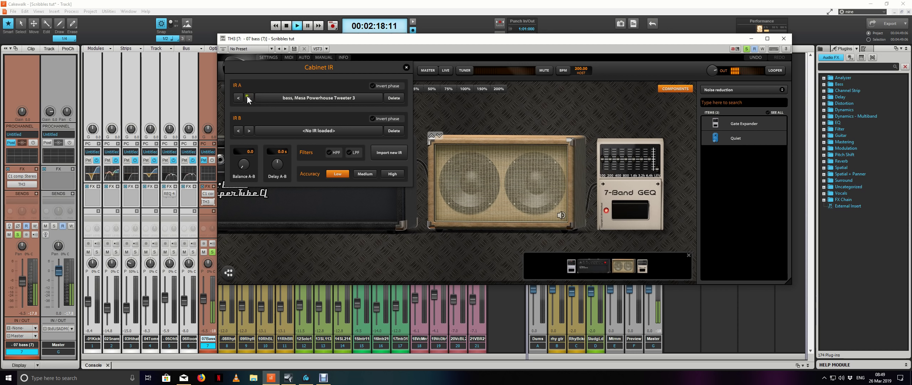
left_click(241, 97)
left_click(212, 252)
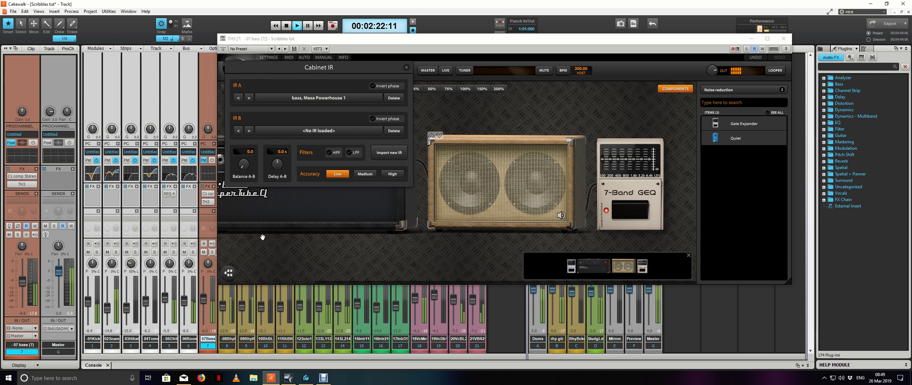
- Close TH3 in the track view and play the song from the section starting at 00:00:43:06
key("space")
key("d")
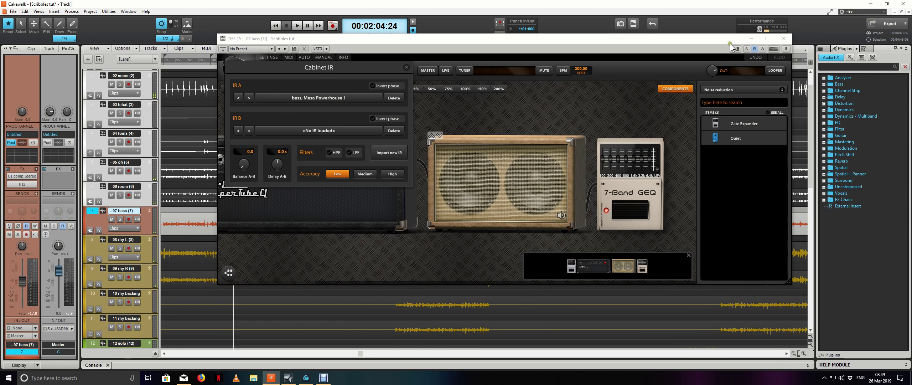
left_click(783, 38)
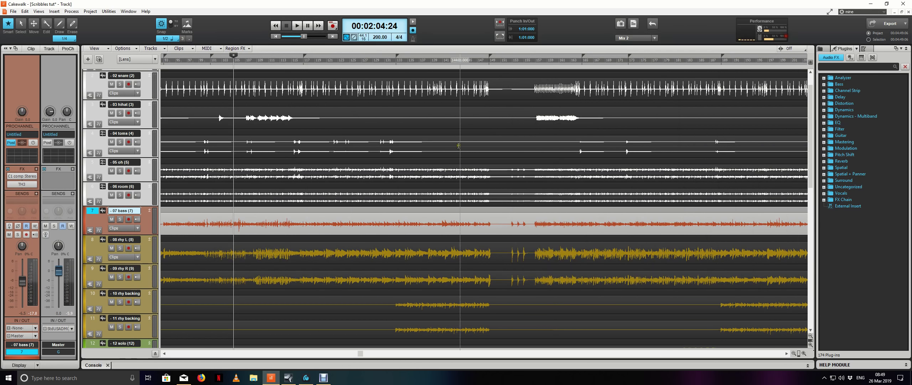
scroll(447, 151, "down", 5)
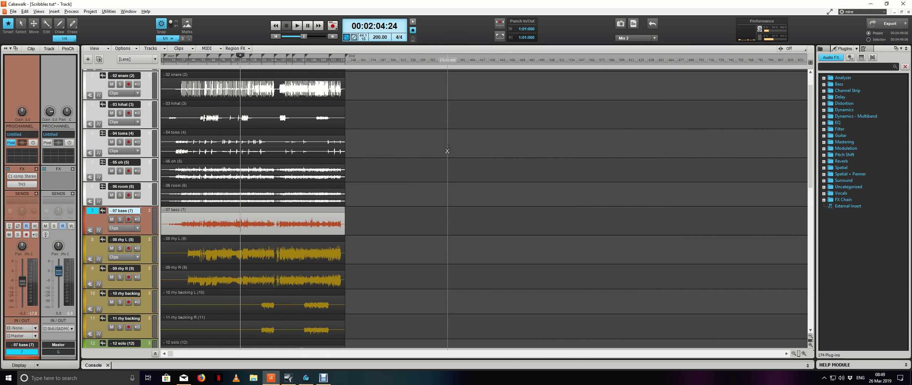
left_click(196, 57)
key("space")
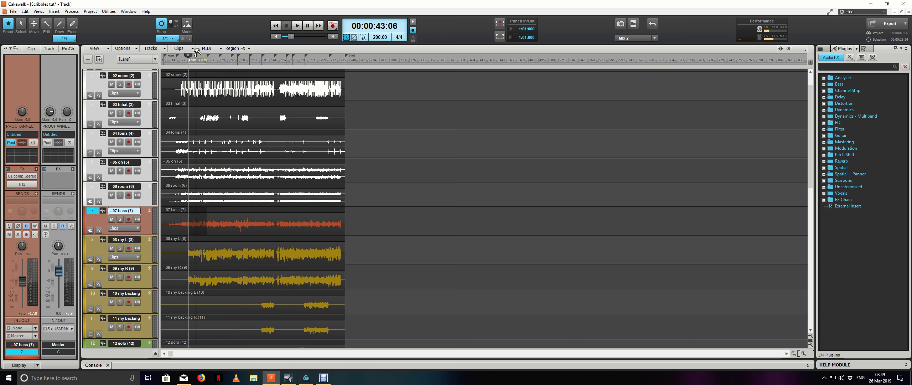
left_click_drag(185, 57, 184, 129)
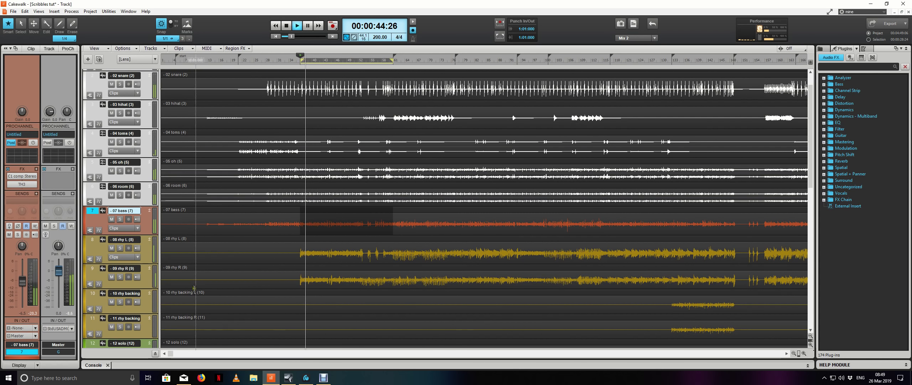
- Return to the console, reopen TH3 on the bass track and show its Cabinet IR settings
left_click(90, 365)
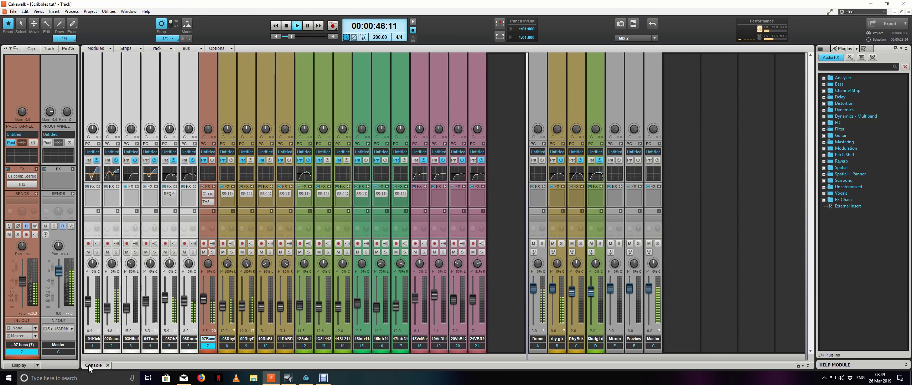
double_click(208, 202)
left_click_drag(280, 198, 401, 197)
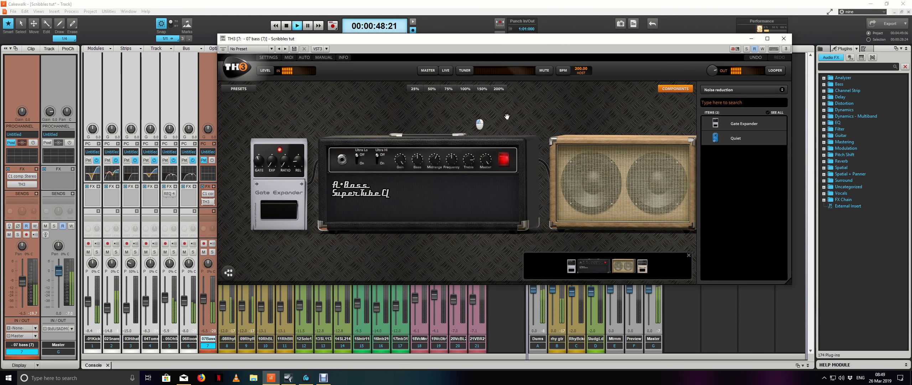
double_click(620, 182)
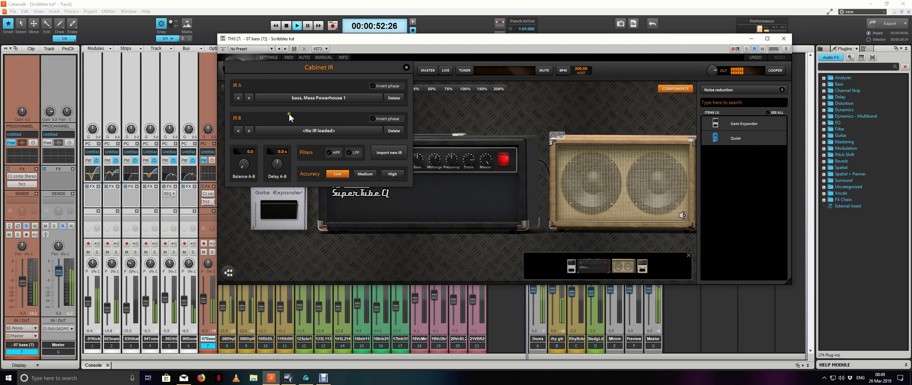
- Stop playback and load the Ampeg SVT 1 bass impulse response into IR B
key("space")
left_click(281, 131)
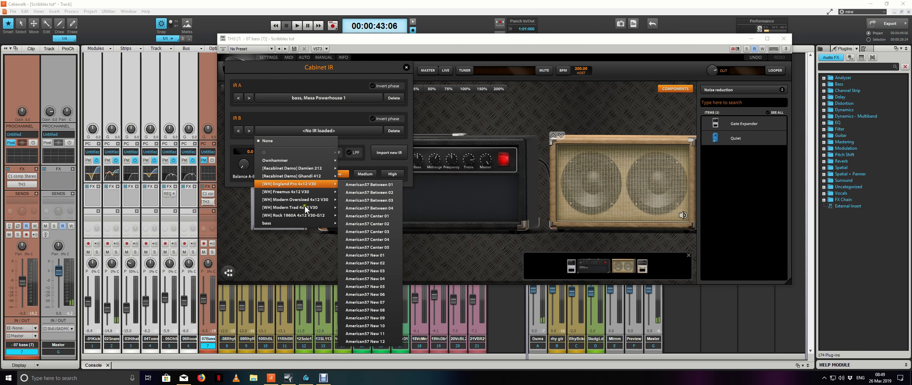
mouse_move(311, 222)
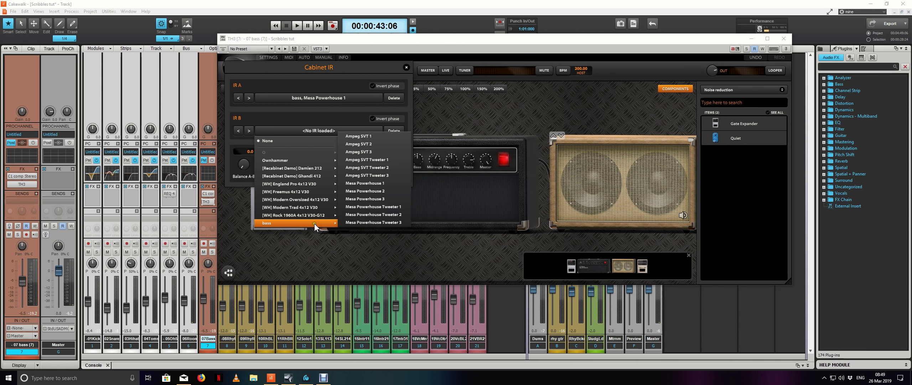
left_click(366, 136)
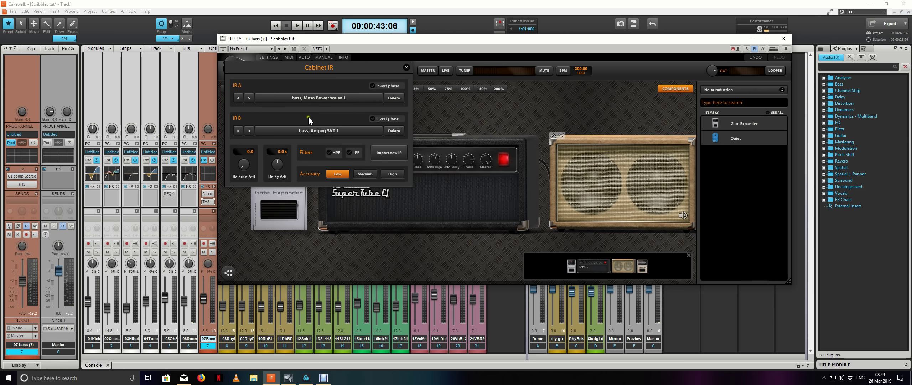
- Compare Balance A-B at 100 and 0 with the bass soloed and in the mix, ending at 100
key("space")
left_click_drag(243, 165, 242, 149)
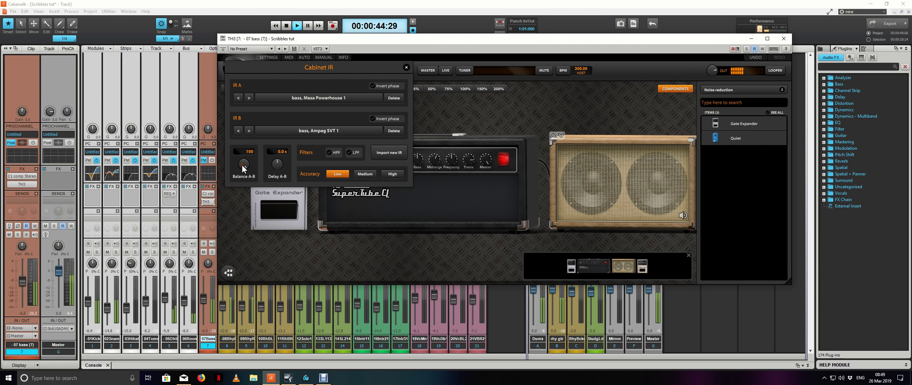
left_click(212, 252)
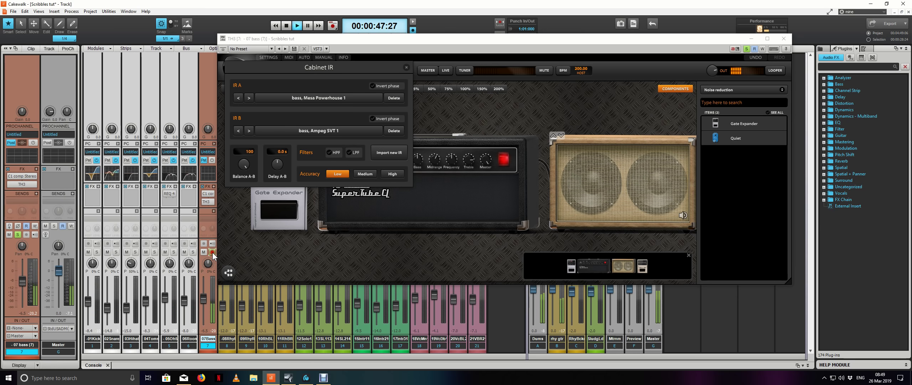
double_click(244, 165)
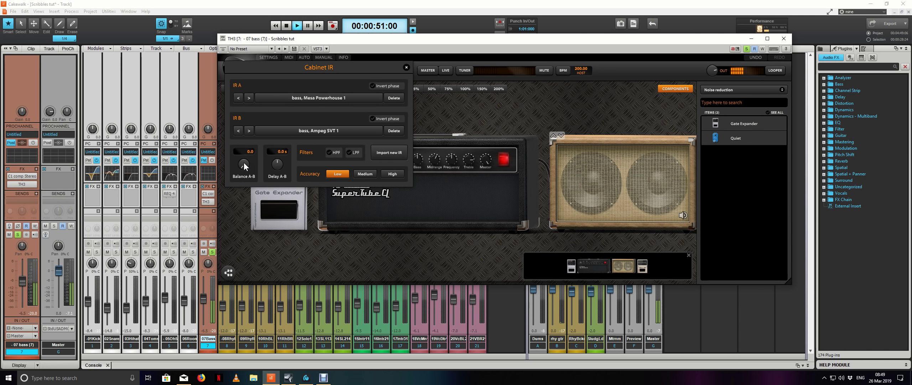
left_click(212, 252)
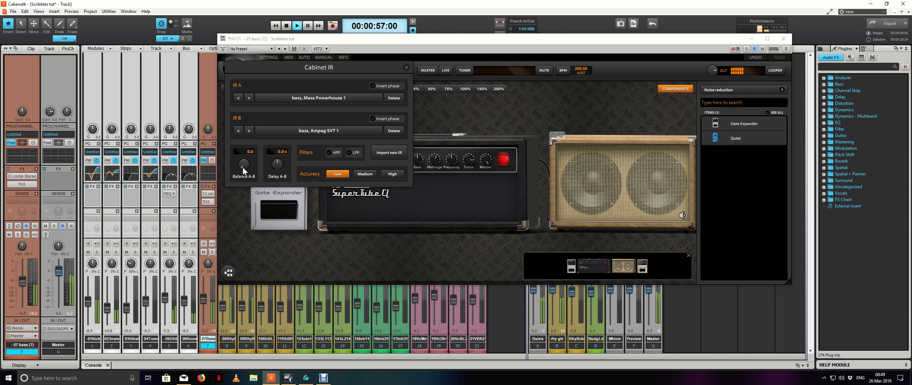
left_click_drag(242, 167, 237, 102)
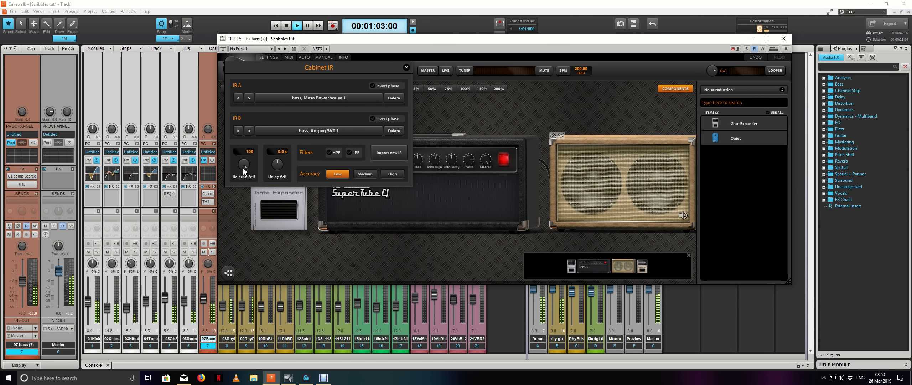
- Move the TH3 window off the timeline in the track view and play the section starting at 00:01:12:00
key("alt+1")
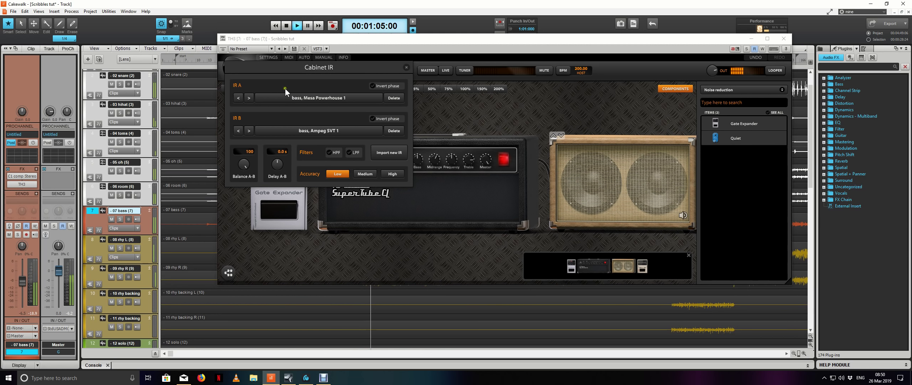
mouse_move(318, 39)
left_mouse_down()
mouse_move(262, 332)
mouse_move(237, 294)
mouse_move(237, 249)
left_mouse_up()
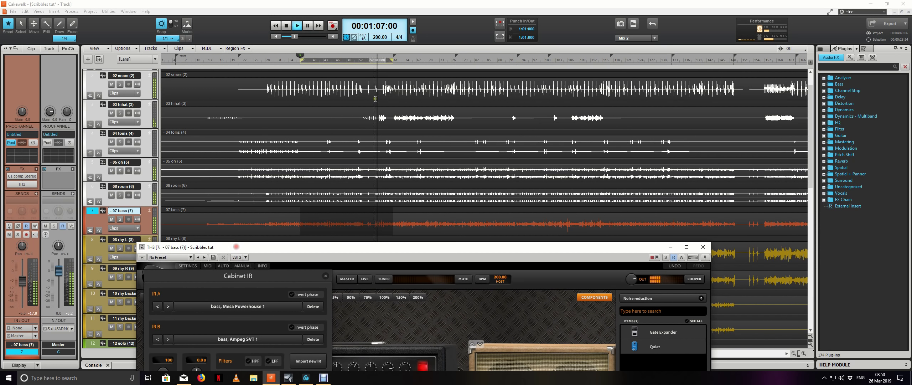
double_click(422, 55)
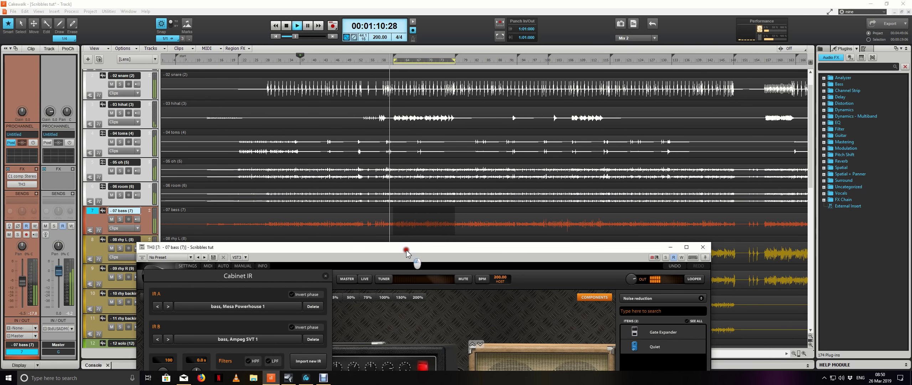
left_click_drag(407, 251, 496, 125)
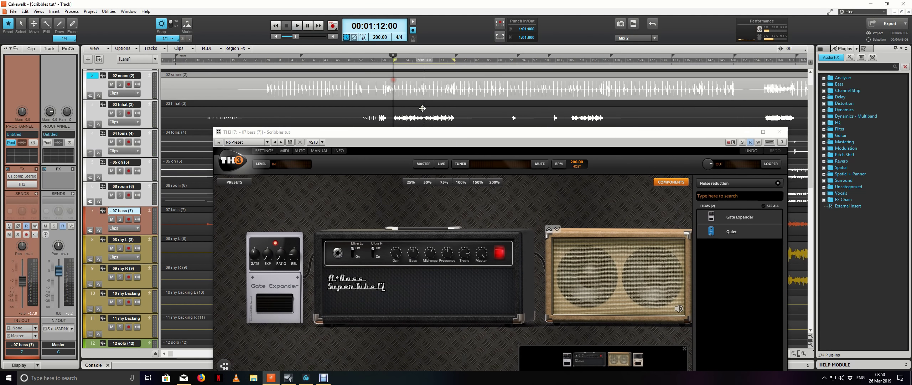
left_click_drag(438, 118, 450, 71)
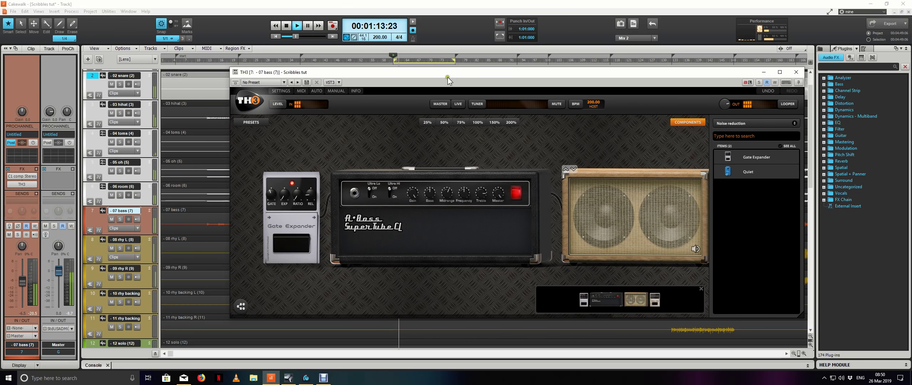
- Reopen the Cabinet IR settings and compare Balance A-B at 0 and 100, first in the mix and then with the bass soloed
left_click(343, 171)
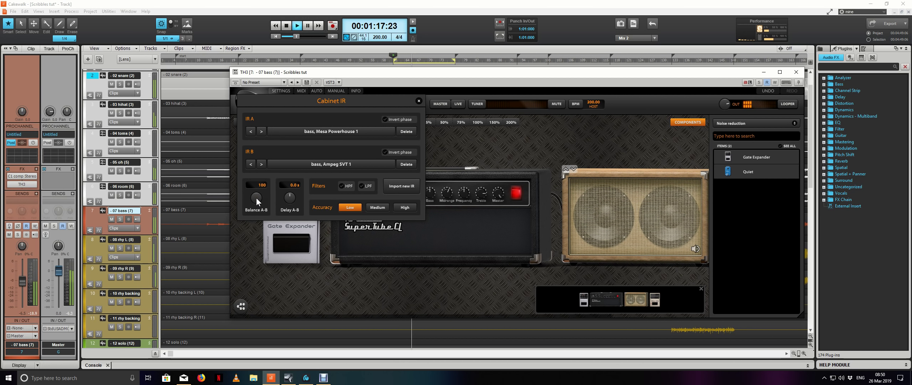
left_click_drag(257, 202, 259, 209)
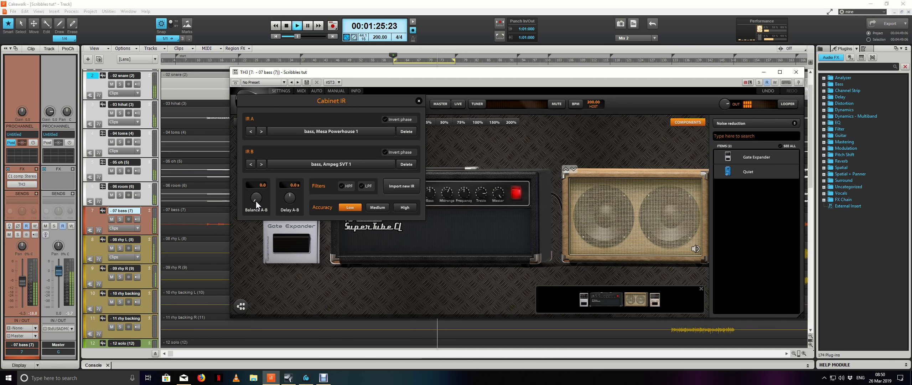
left_click_drag(256, 201, 263, 29)
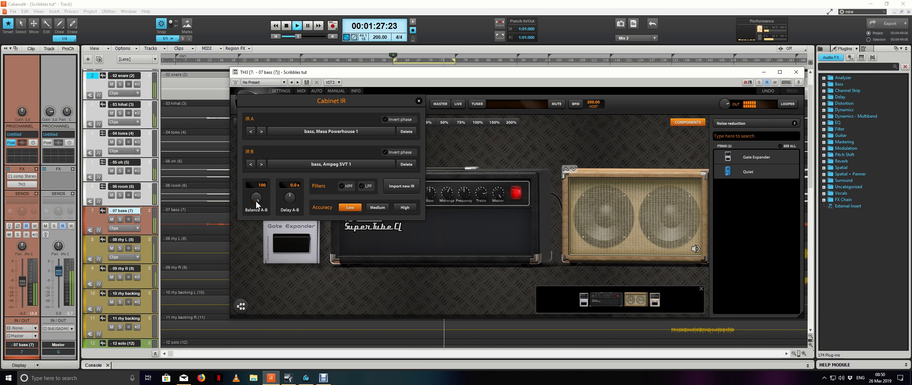
key("s")
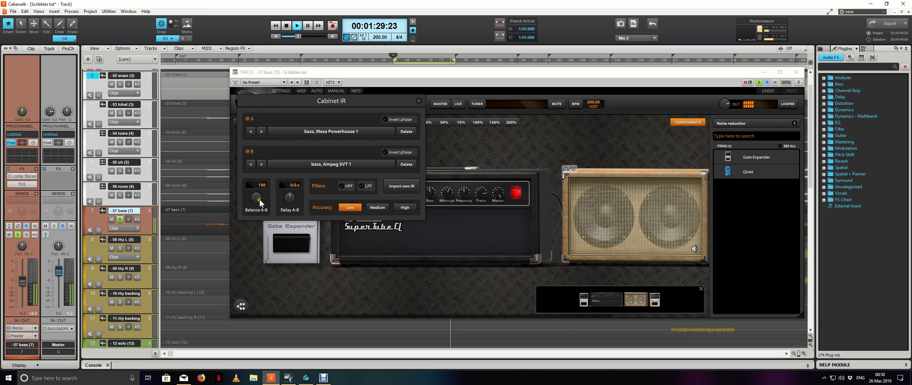
double_click(261, 203)
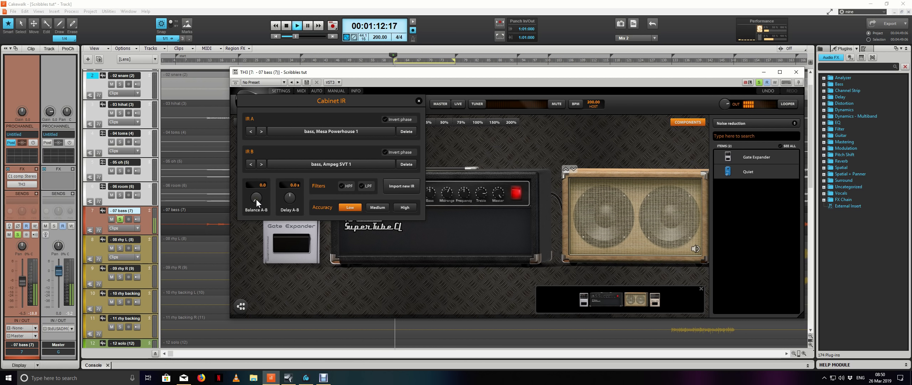
left_click_drag(258, 203, 272, 206)
key("space")
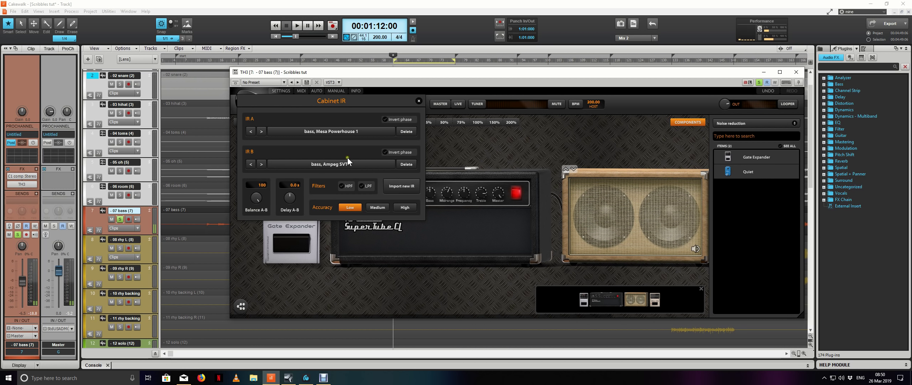
- Unsolo the bass, restart playback, and close the Cabinet IR settings and the TH3 window
left_click(120, 219)
key("space")
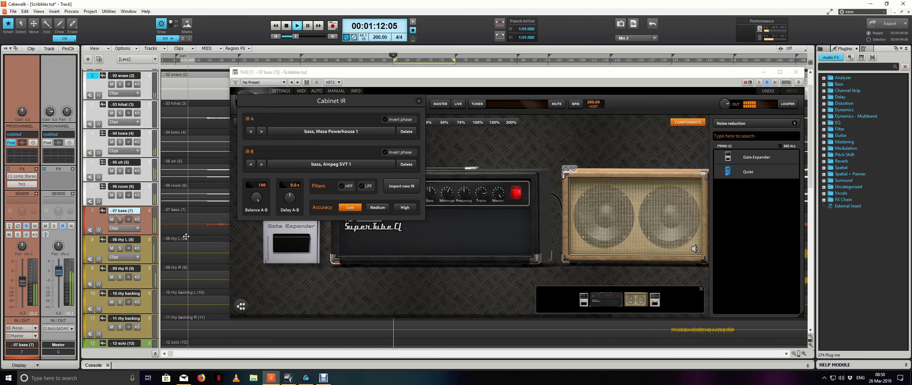
left_click(418, 101)
left_click_drag(425, 150, 342, 148)
left_click(795, 73)
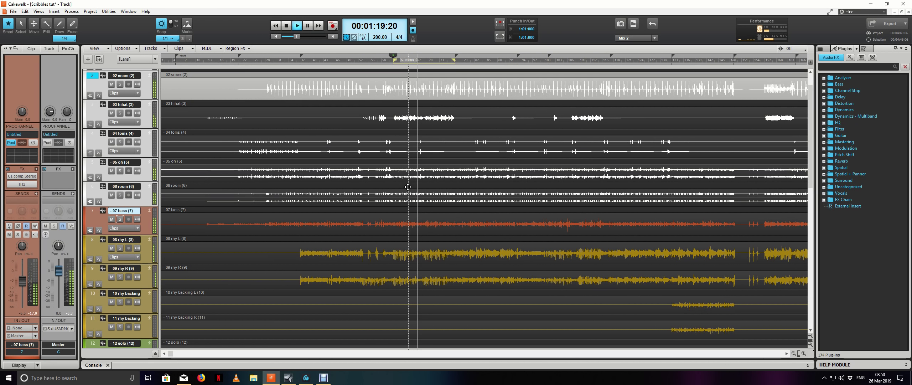
- Stop playback, save the project, and store the current mix as a new mix scene named Mix 3
key("space")
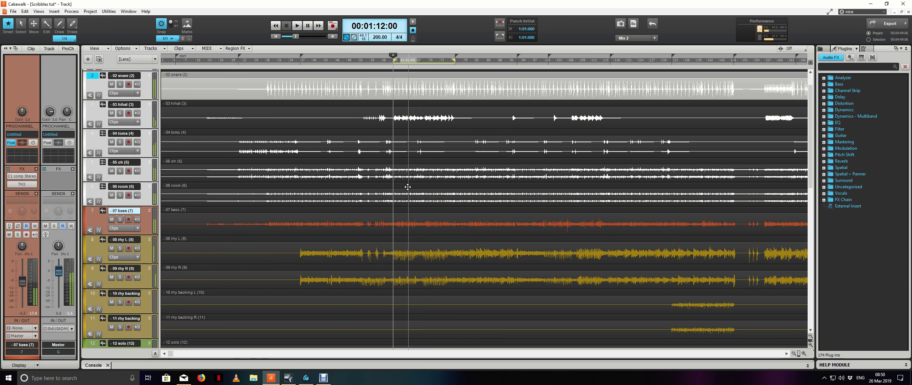
key("ctrl+s")
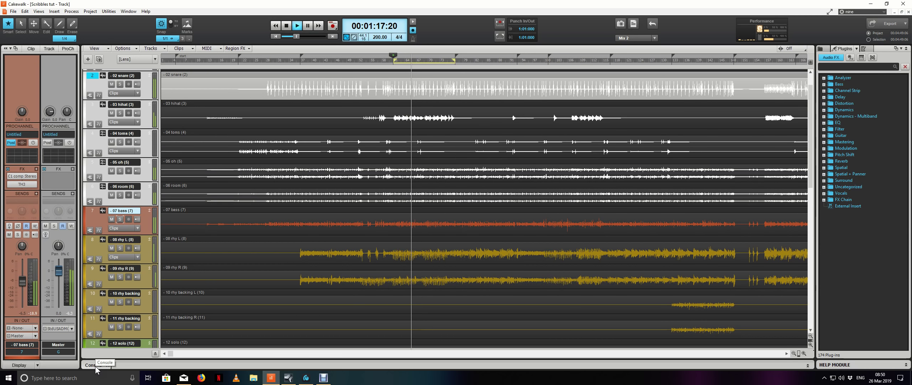
key("space")
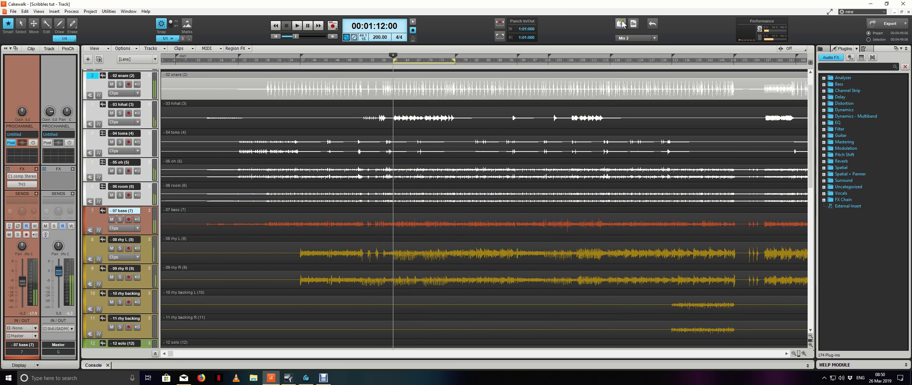
left_click(634, 24)
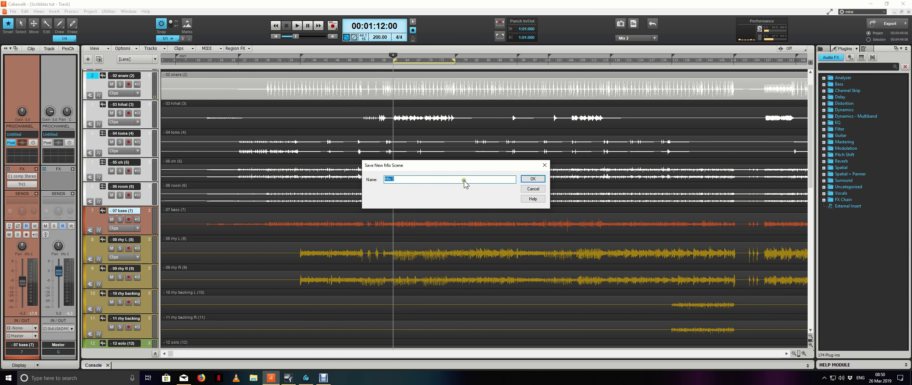
left_click(532, 179)
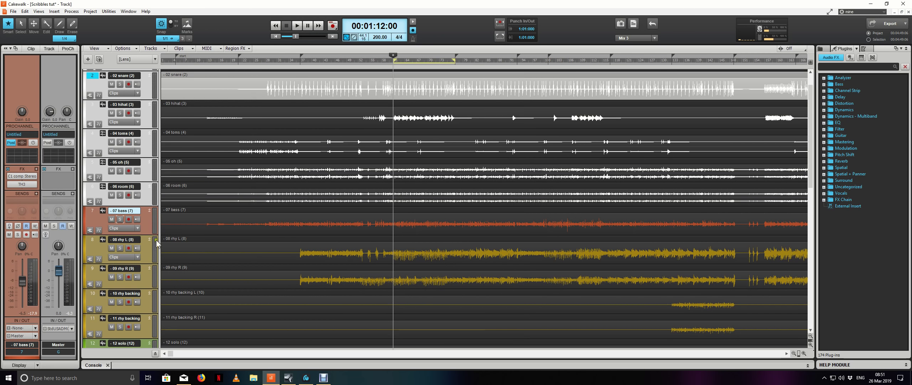
- Play the section from 00:01:12:00 and expand the Console to fill the main view
key("space")
scroll(284, 271, "down", 1)
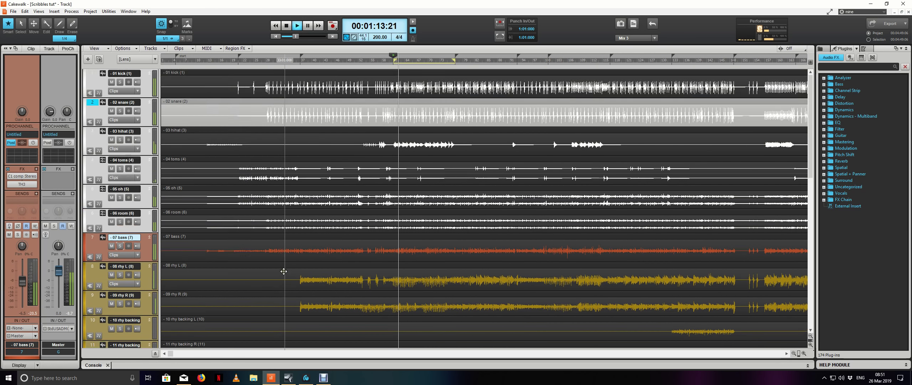
scroll(284, 272, "up", 2)
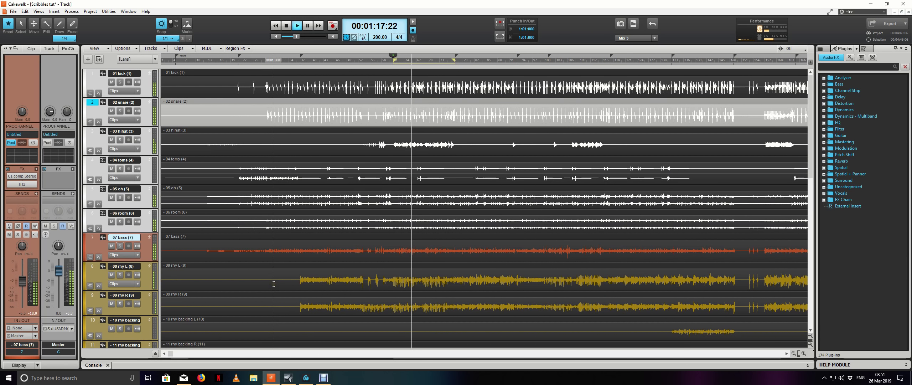
left_click(95, 365)
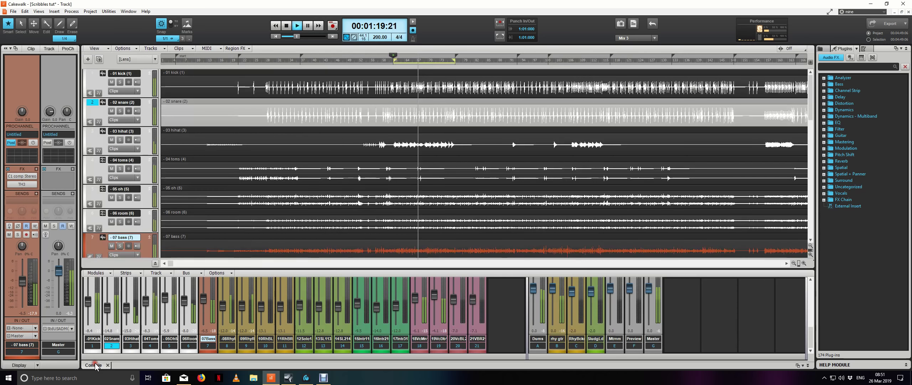
double_click(95, 366)
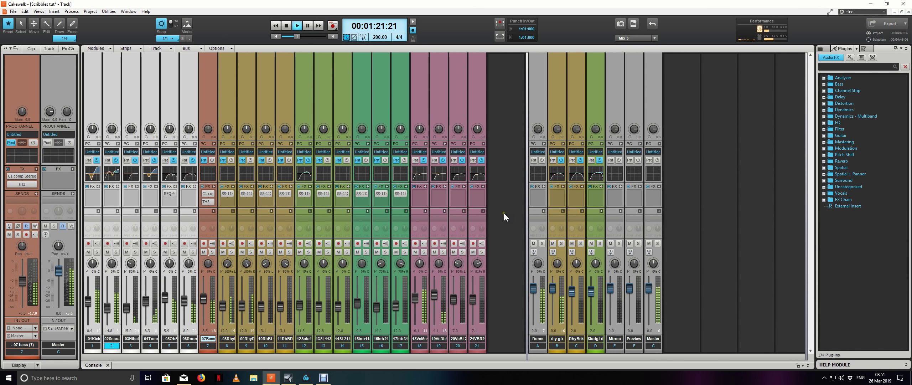
- Replay the section from 00:01:12:00 and compare the mix with the bass muted and unmuted
key("space")
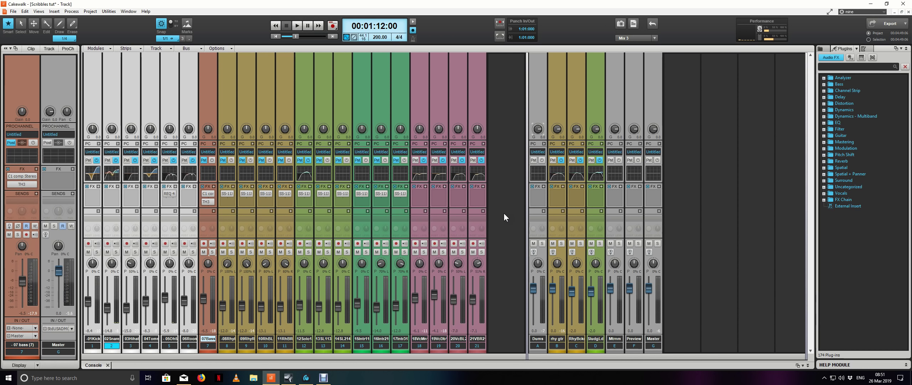
key("space")
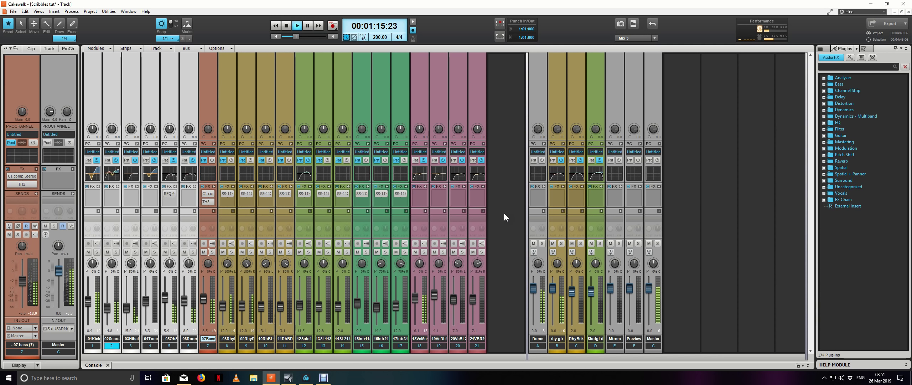
key("space")
left_click(650, 252)
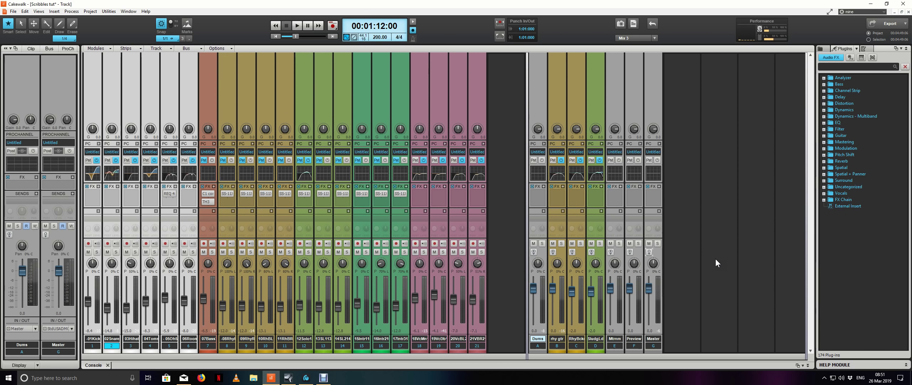
key("space")
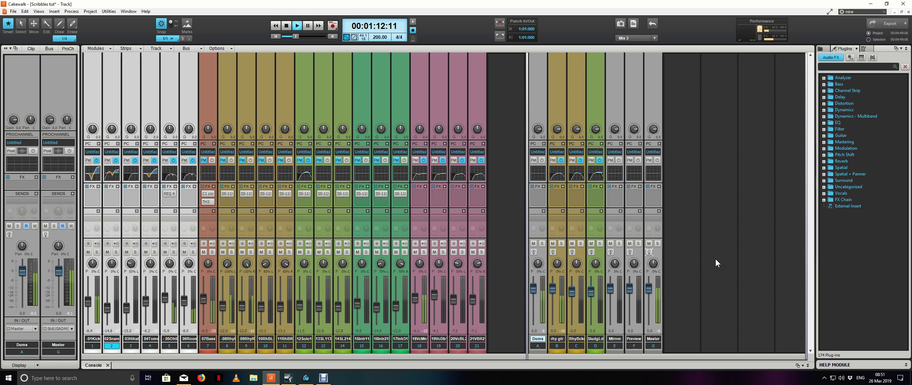
left_click(204, 252)
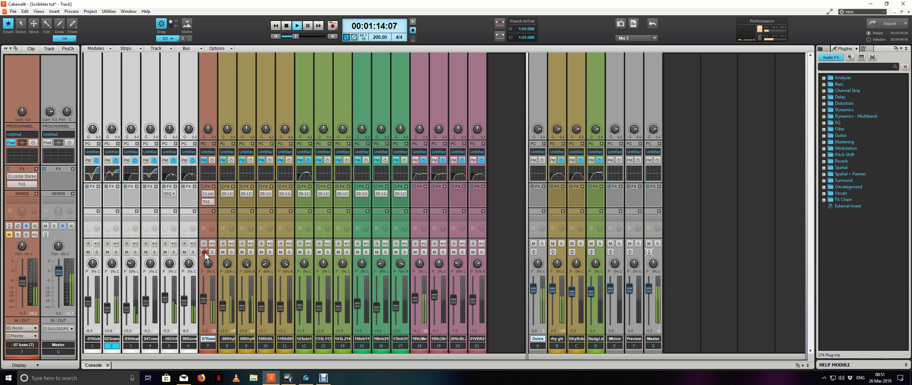
left_click(205, 252)
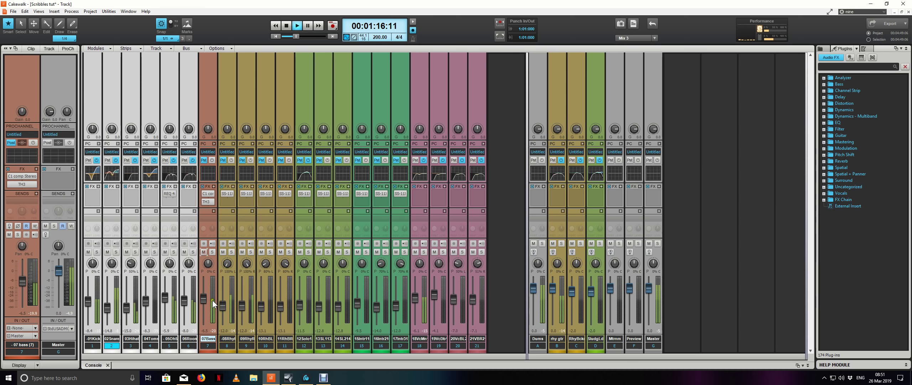
key("space")
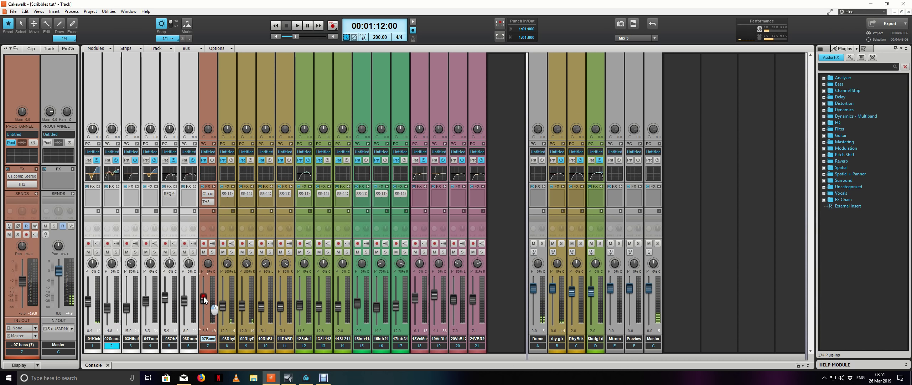
- Lower the bass track's fader to about -11 dB and check it during playback
scroll(204, 296, "down", 4)
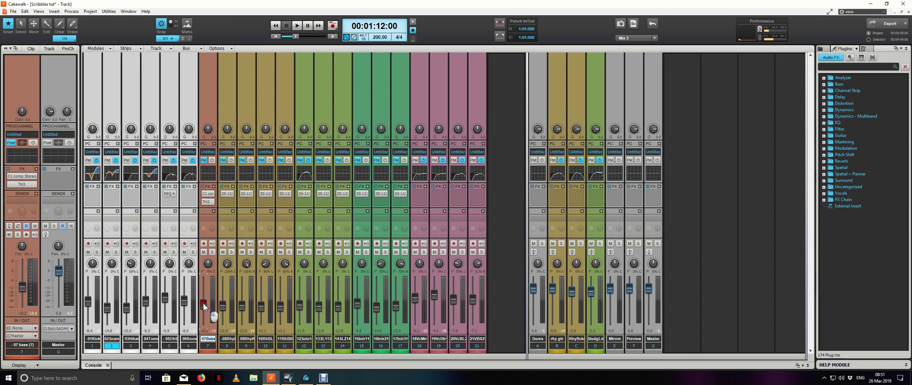
scroll(203, 304, "down", 2)
key("space")
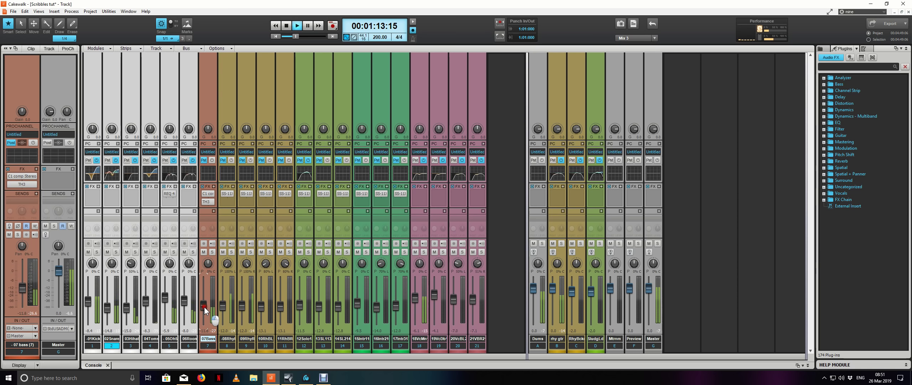
scroll(205, 307, "up", 1)
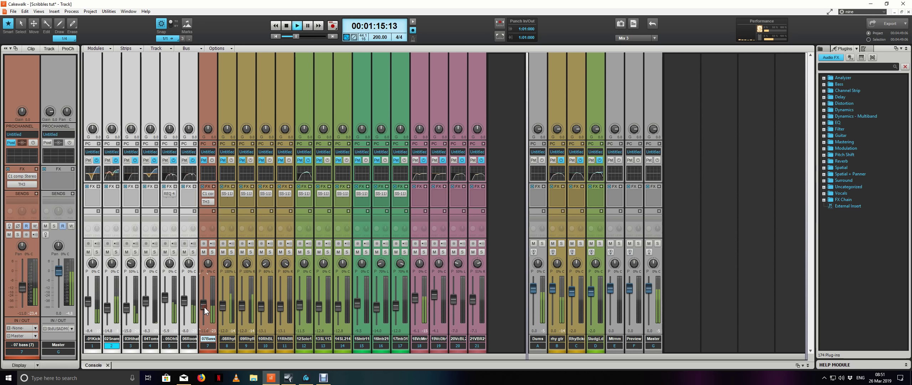
- Compare the mix with the bass muted and unmuted, and raise the bass fader slightly to about -10.7 dB
left_click(204, 254)
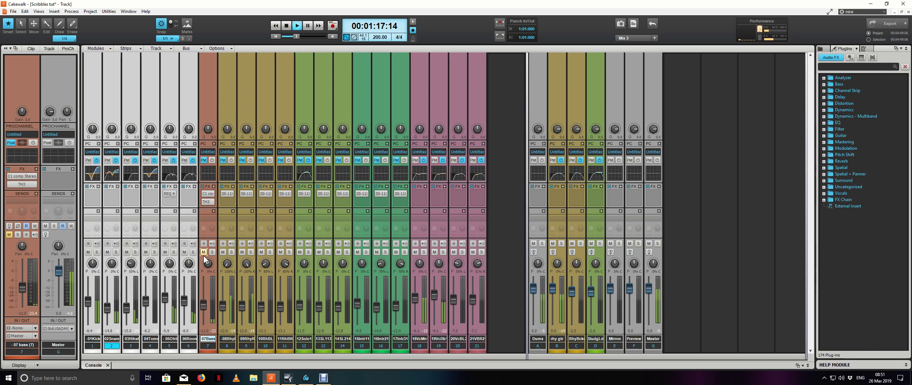
left_click(203, 252)
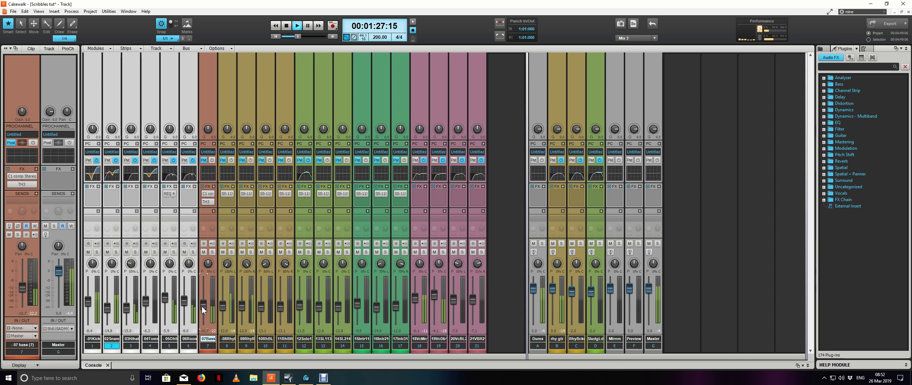
key("space")
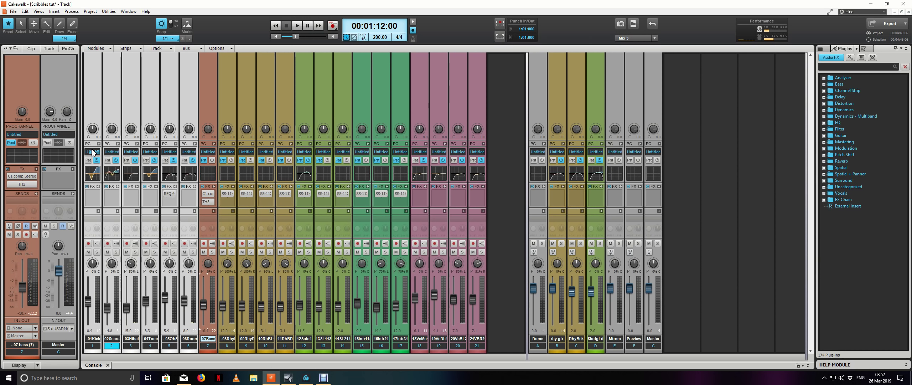
- Open the kick's ProChannel EQ in its zoom window, solo the kick, and audition it
left_click(99, 143)
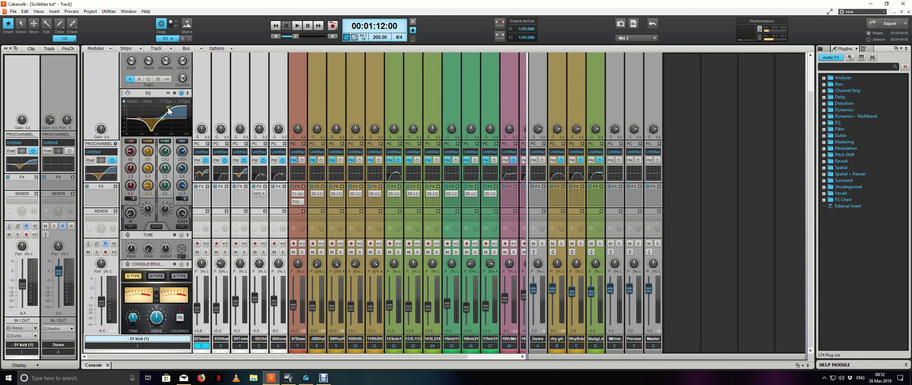
mouse_move(172, 103)
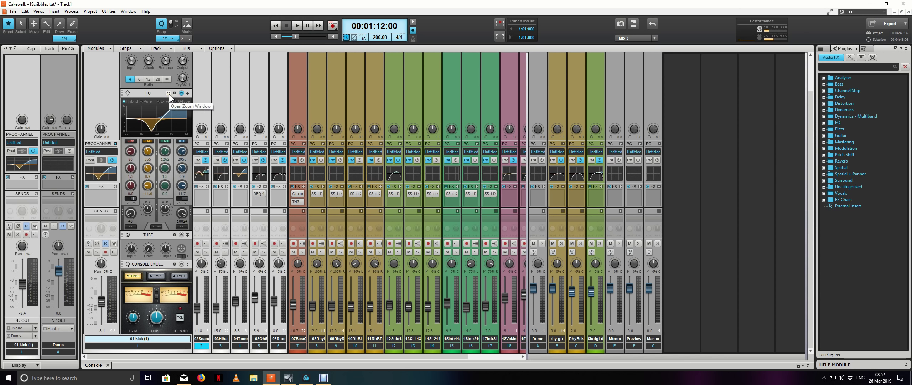
left_click(168, 93)
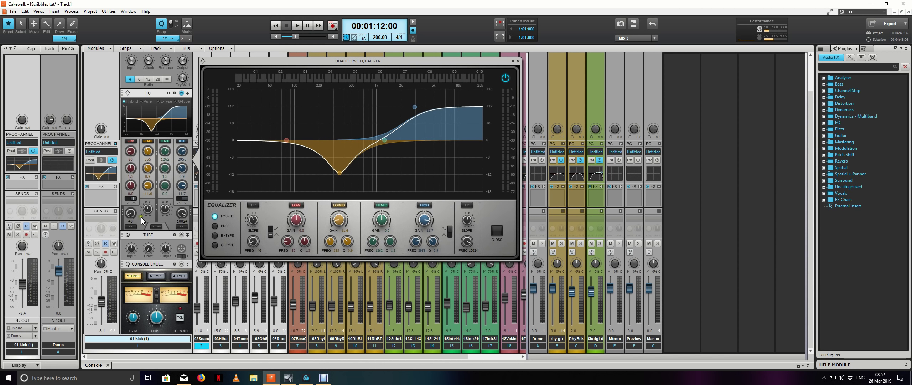
key("space")
left_click(97, 251)
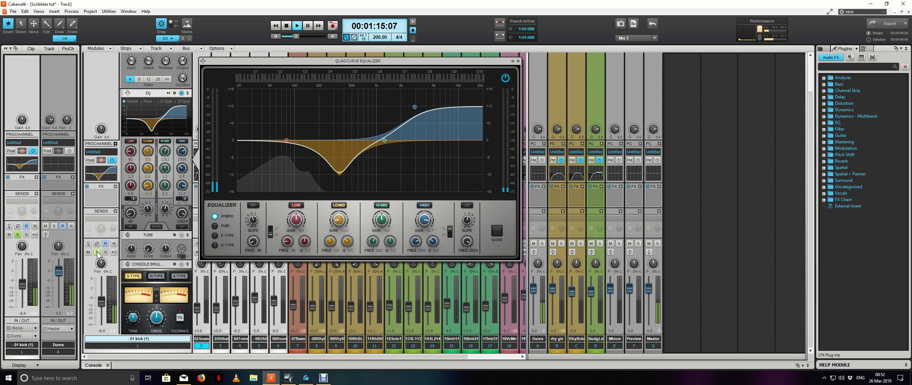
key("space")
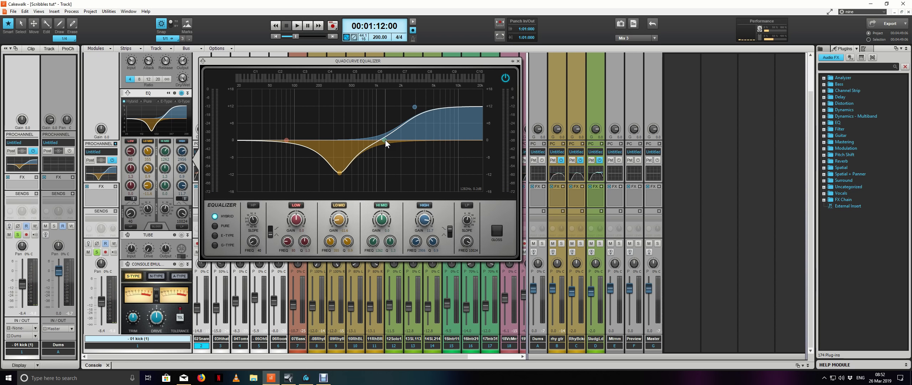
- Move the kick EQ's Hi Mid band to a cut of about 12 dB near 350 Hz, and shift the Lo Mid cut lower in frequency
left_click_drag(385, 140, 389, 141)
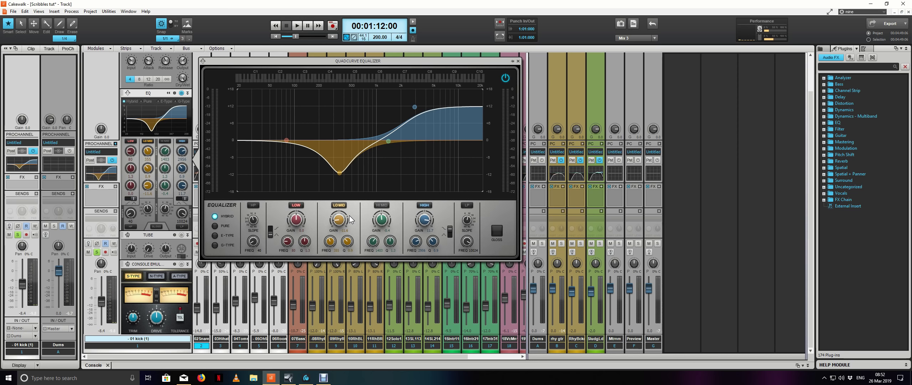
left_click_drag(388, 142, 341, 173)
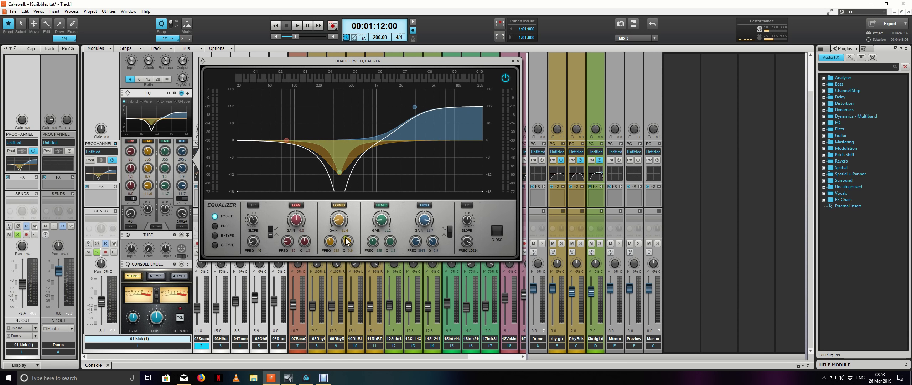
scroll(330, 241, "down", 10)
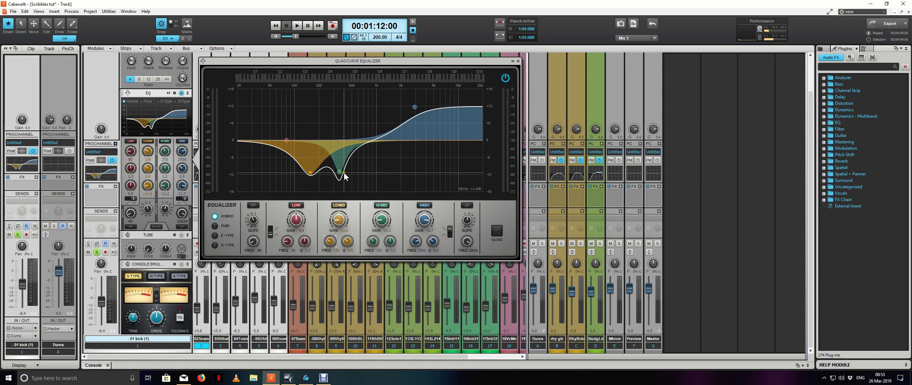
scroll(340, 173, "down", 2)
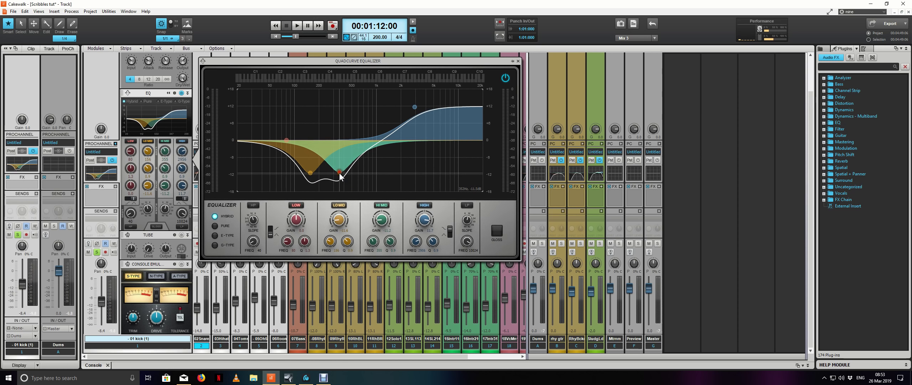
- Flatten the kick EQ's Lo Mid band to about 0 dB and shift the Hi Mid cut to about 12 dB near 300 Hz
left_click_drag(339, 173, 309, 144)
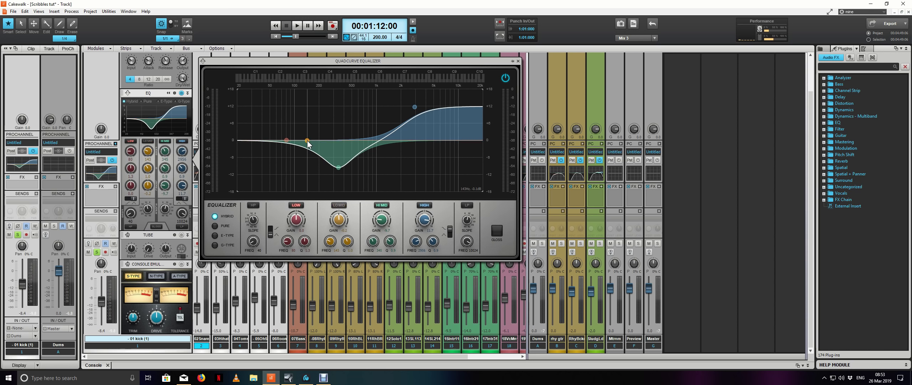
key("space")
mouse_move(337, 168)
left_mouse_down()
mouse_move(336, 123)
mouse_move(334, 175)
left_mouse_up()
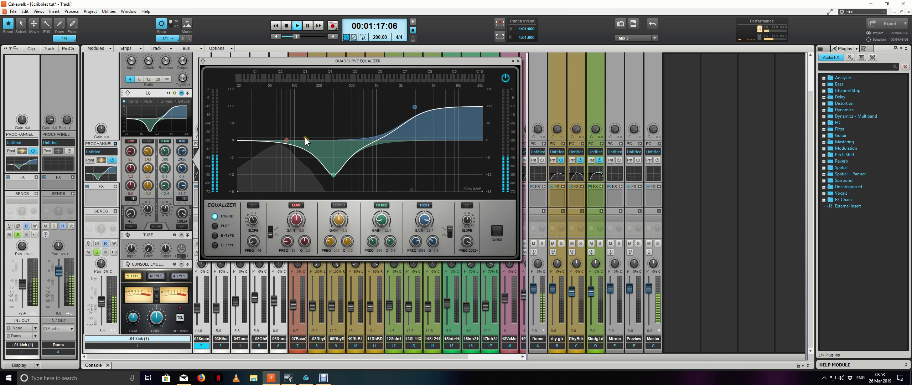
key("space")
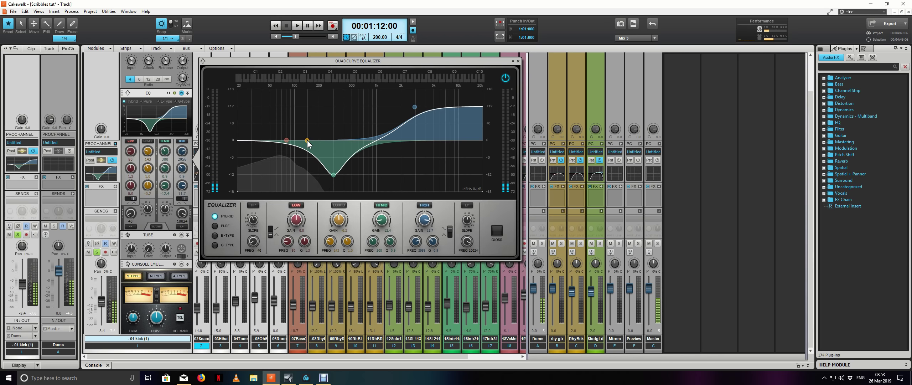
- Boost the kick EQ's Low band about 6 dB near 50 Hz, cut Lo Mid about 3 dB, and audition the soloed kick
left_click_drag(308, 141, 273, 122)
key("space")
key("space")
key("space")
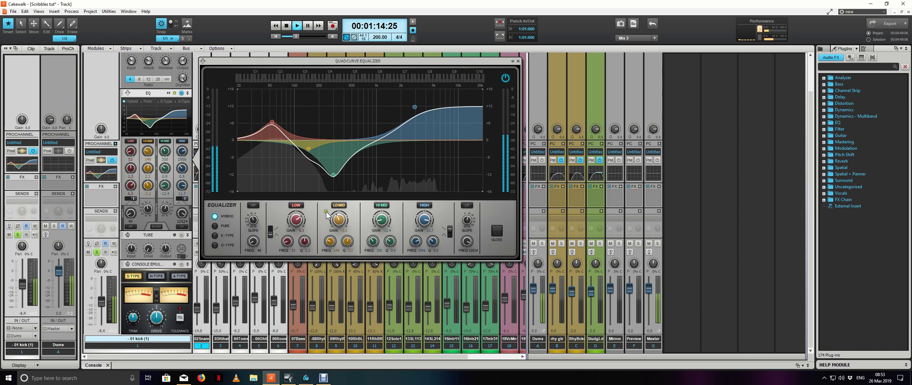
- Compare the soloed kick with its Lo Mid EQ band off and on, and deepen that cut to about 6 dB near 145 Hz
left_click(335, 205)
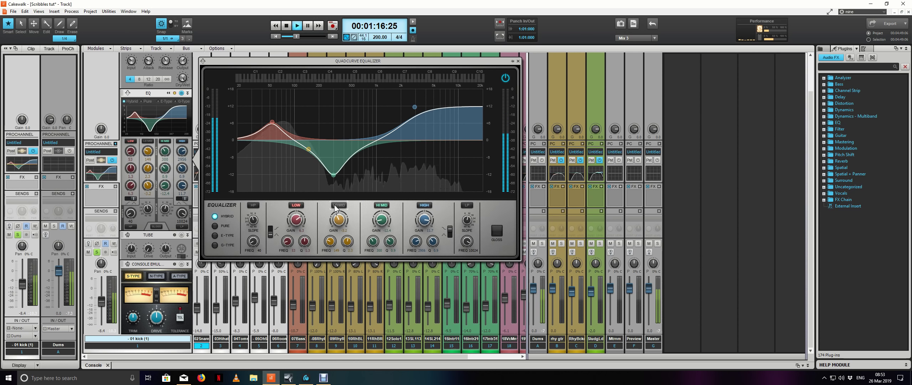
left_click(336, 206)
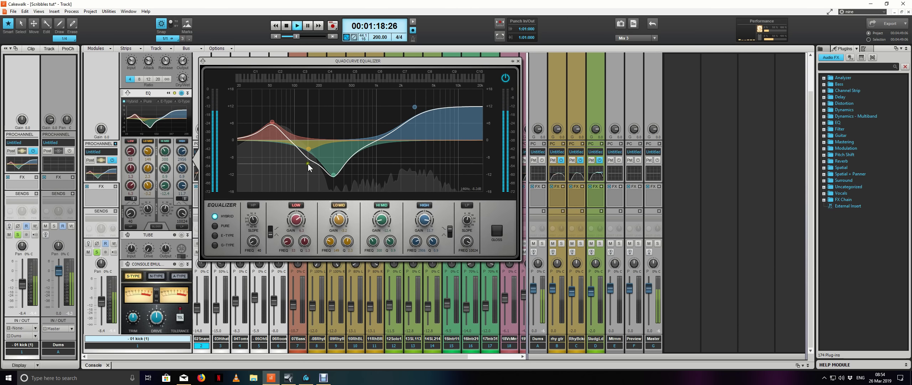
left_click_drag(310, 152, 308, 158)
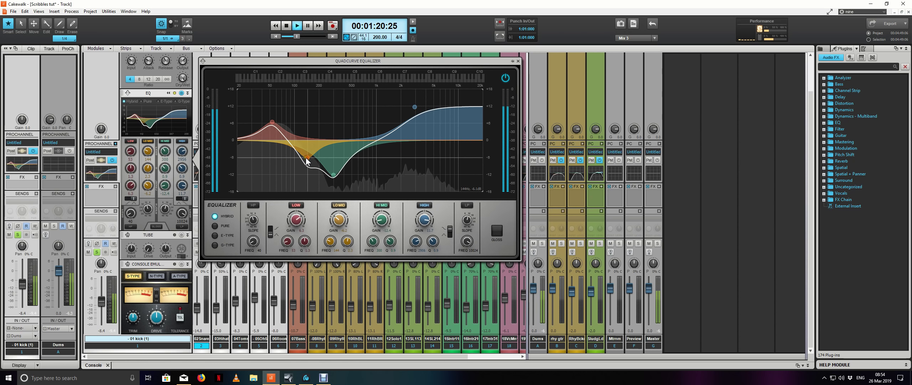
key("space")
key("space")
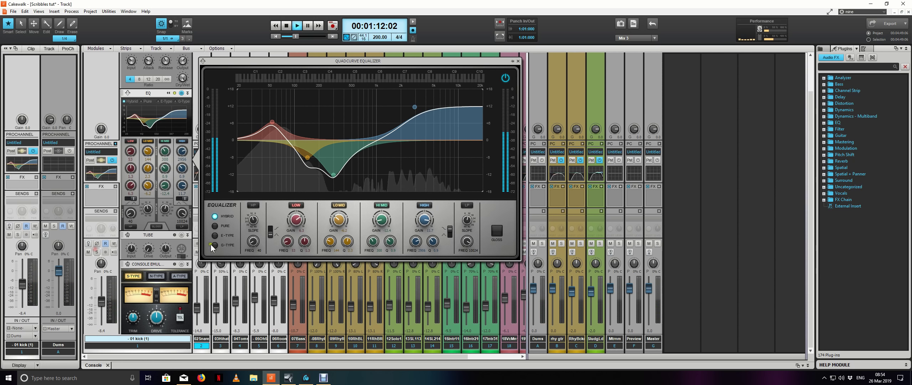
- With the kick unsoloed, compare its EQ without Lo Mid, fine-tune the Low boost to about 6 dB, and reduce the Lo Mid cut to about 5 dB
left_click(317, 207)
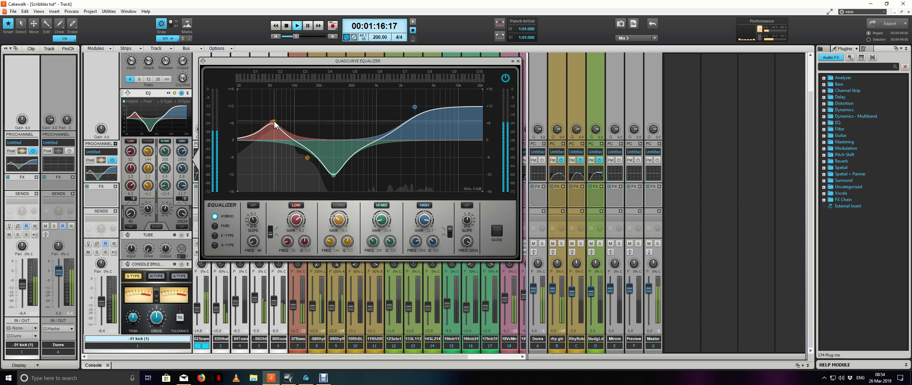
mouse_move(272, 122)
left_mouse_down()
mouse_move(283, 120)
mouse_move(272, 123)
left_mouse_up()
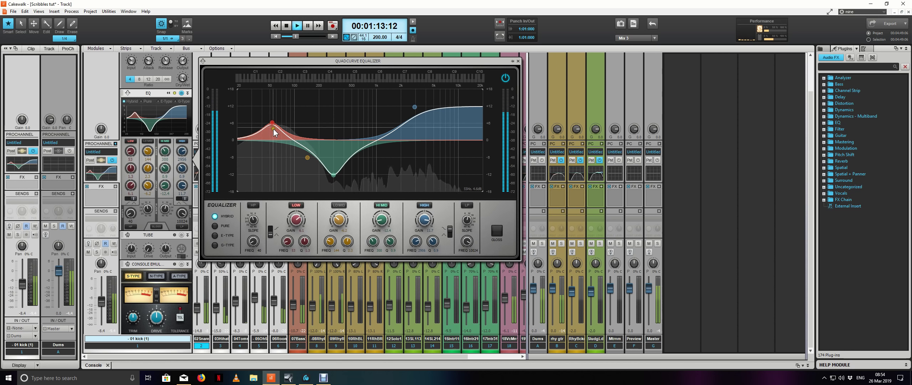
left_click_drag(307, 159, 307, 156)
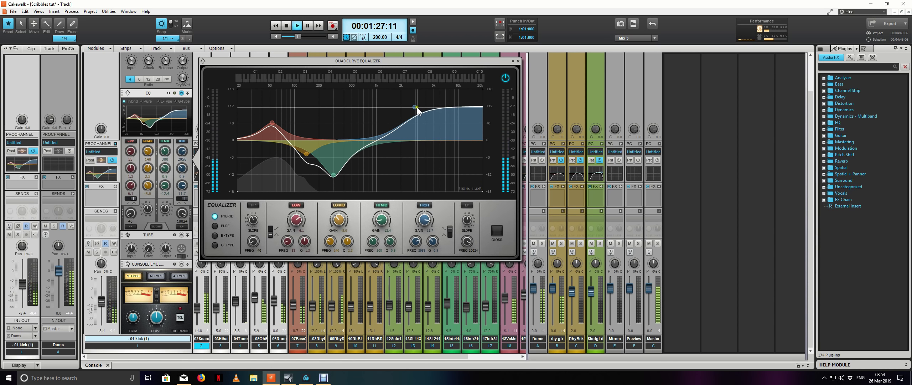
- Adjust the kick EQ's High band to a boost of about 12.5 dB near 2.8 kHz, close the EQ window, and stop playback
mouse_move(417, 107)
left_mouse_down()
mouse_move(375, 98)
mouse_move(413, 96)
mouse_move(413, 105)
left_mouse_up()
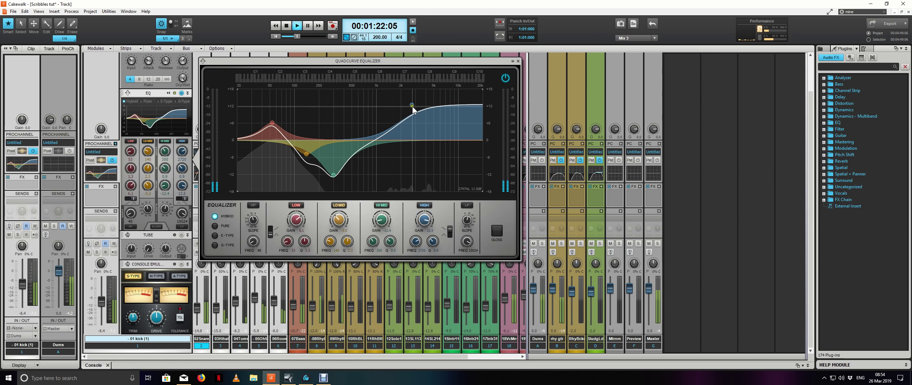
left_click_drag(412, 105, 413, 107)
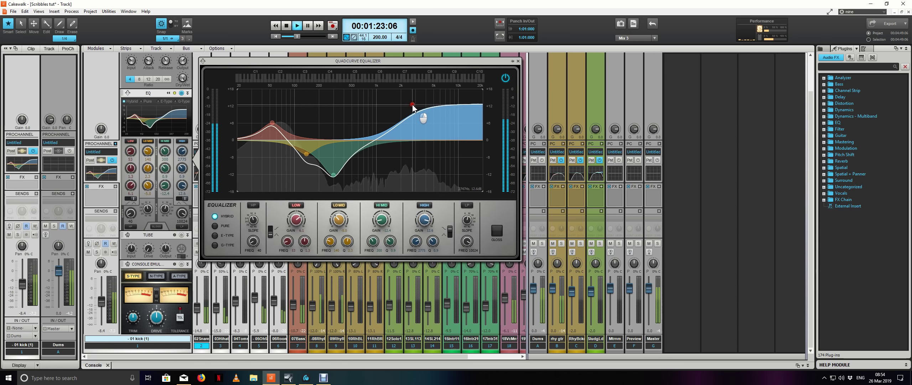
left_click(517, 61)
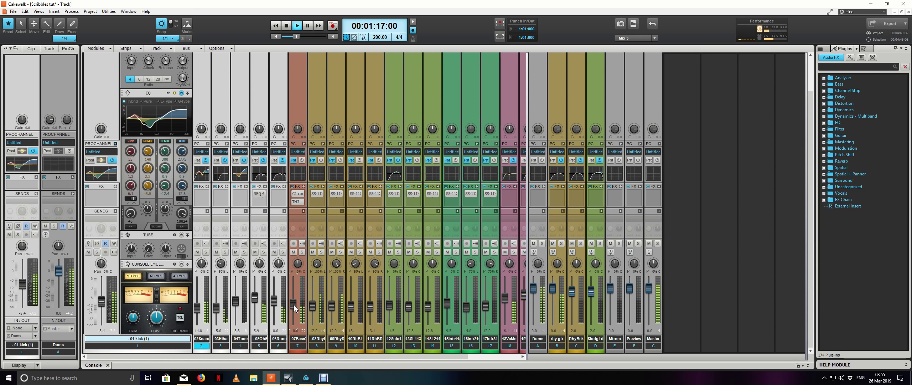
key("space")
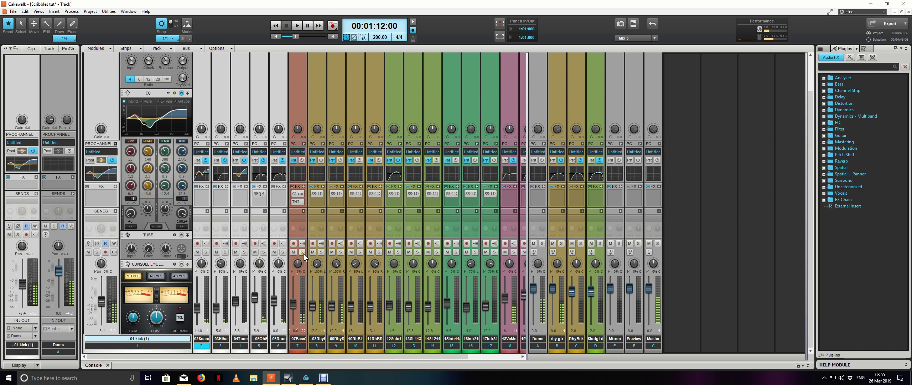
- Solo the bass track, expand its ProChannel, open its EQ in the zoom window, and audition it
left_click(303, 253)
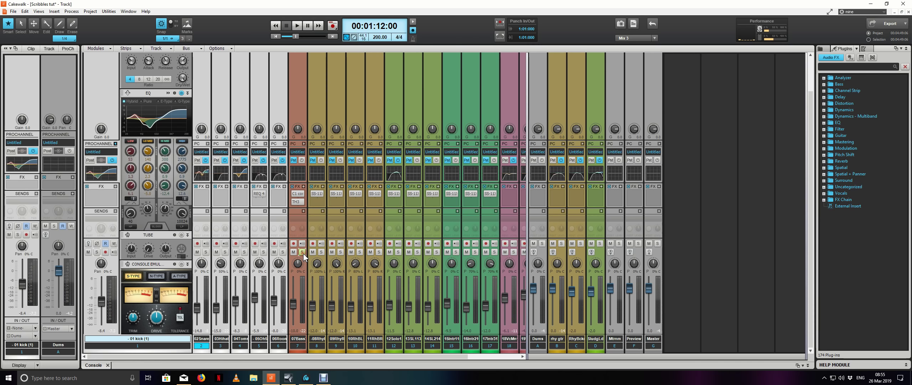
left_click(305, 142)
left_click(304, 144)
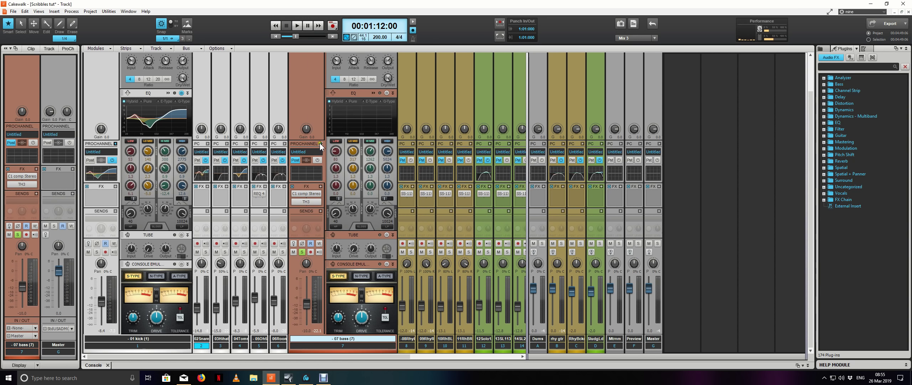
left_click(376, 92)
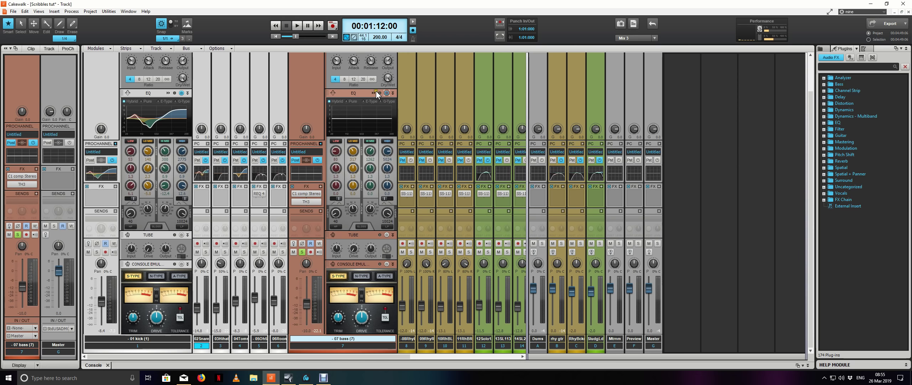
left_click(373, 92)
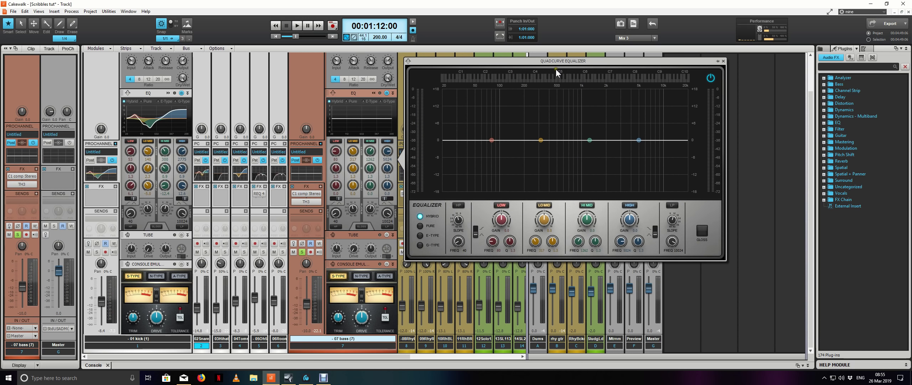
key("space")
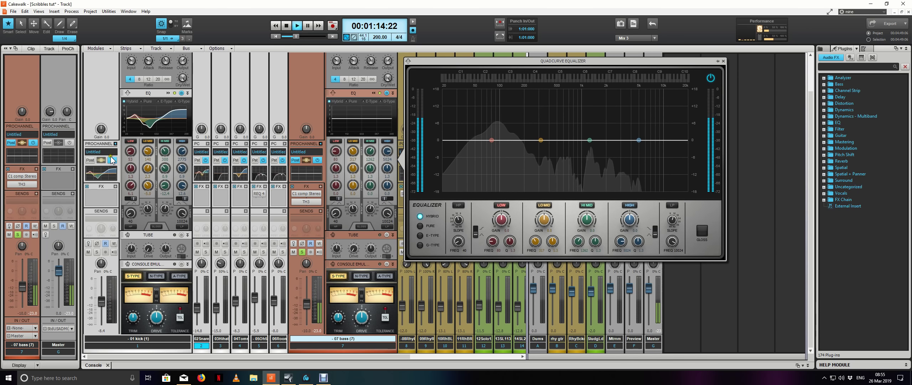
- Solo the kick alongside the bass to hear both together, and then remove the kick's solo and stop playback
left_click(96, 252)
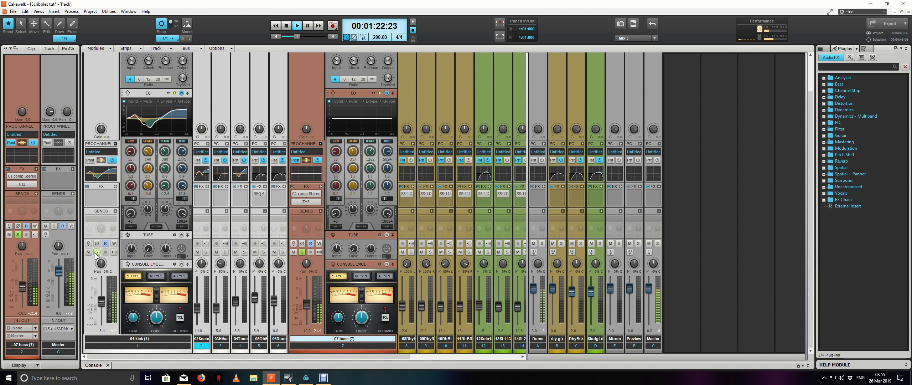
left_click(97, 252)
key("space")
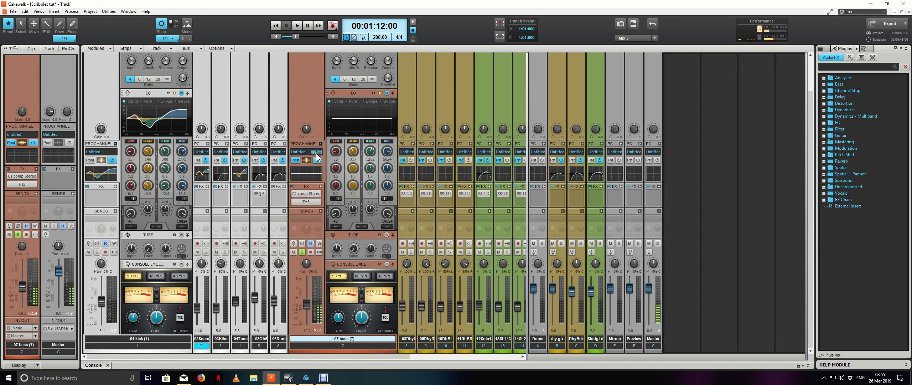
- Compare the bass EQ with the kick's EQ curve, watching the kick's spectrum during a short playback
left_click(373, 93)
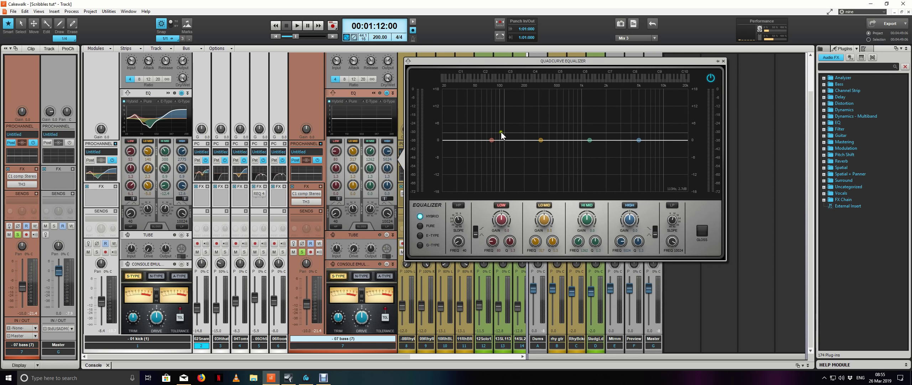
double_click(168, 117)
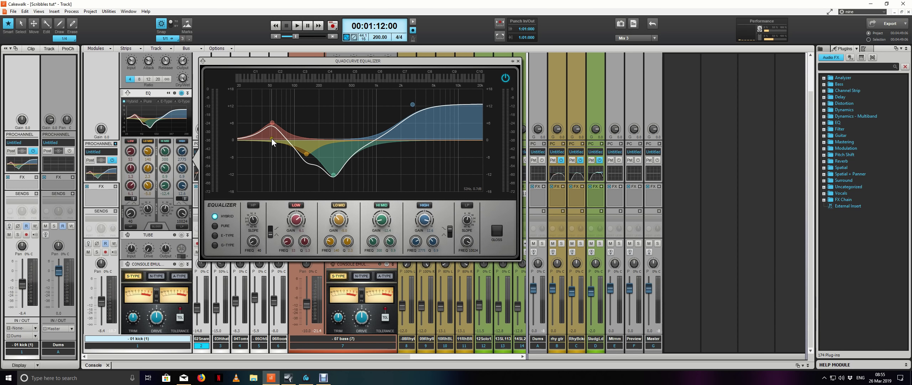
key("space")
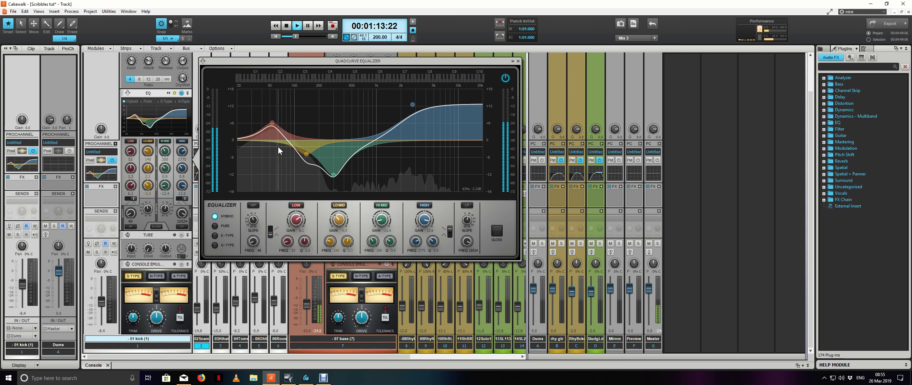
key("space")
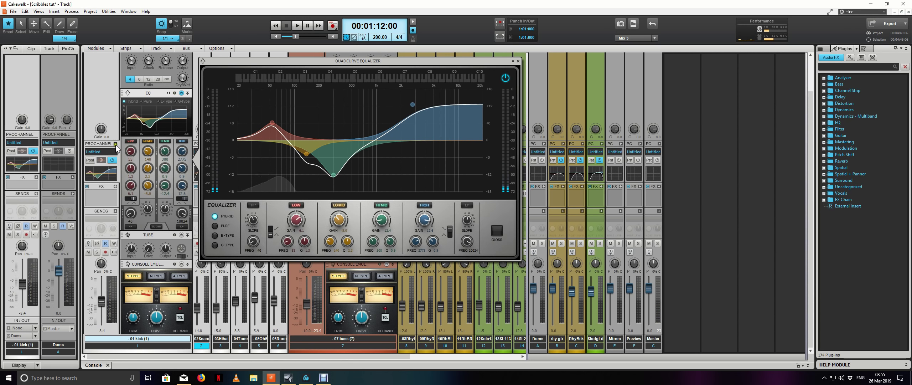
- Open the bass EQ with the kick's ProChannel collapsed, audition the bass, and enable its high-pass filter at about 55 Hz
left_click(115, 144)
left_click(286, 93)
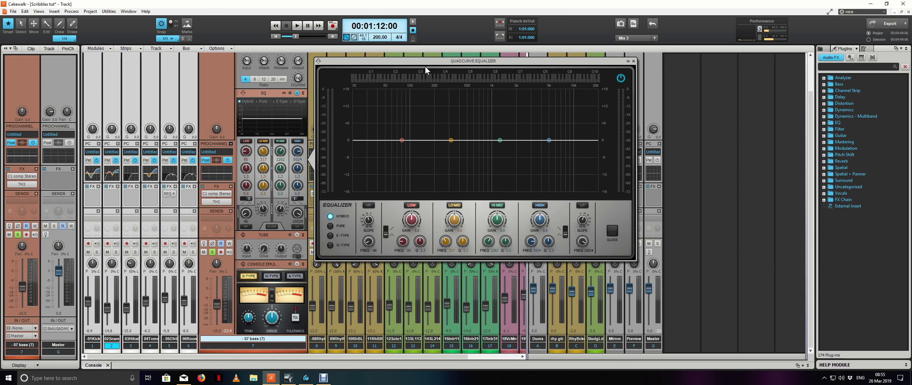
key("space")
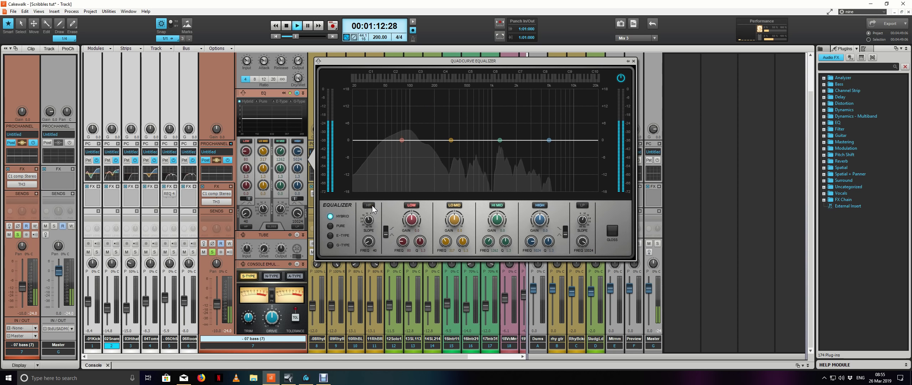
key("space")
left_click(369, 205)
scroll(370, 243, "up", 3)
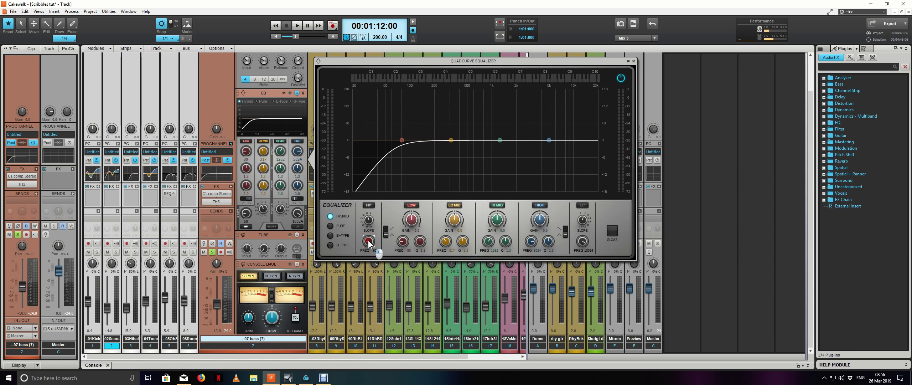
scroll(369, 243, "down", 2)
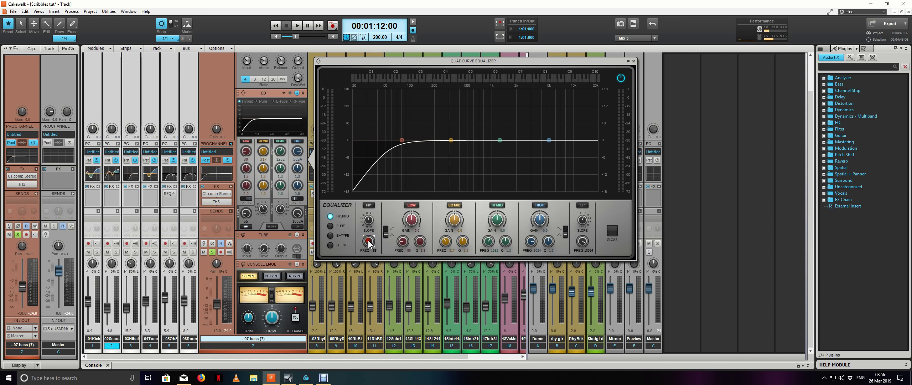
- Expand the kick's ProChannel, lower the bass high-pass frequency to 54 Hz, and reopen the bass EQ zoom window
left_click(98, 143)
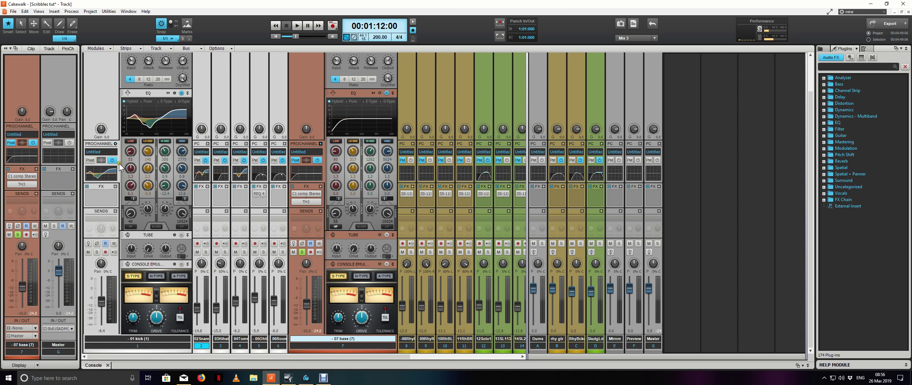
scroll(338, 212, "down", 1)
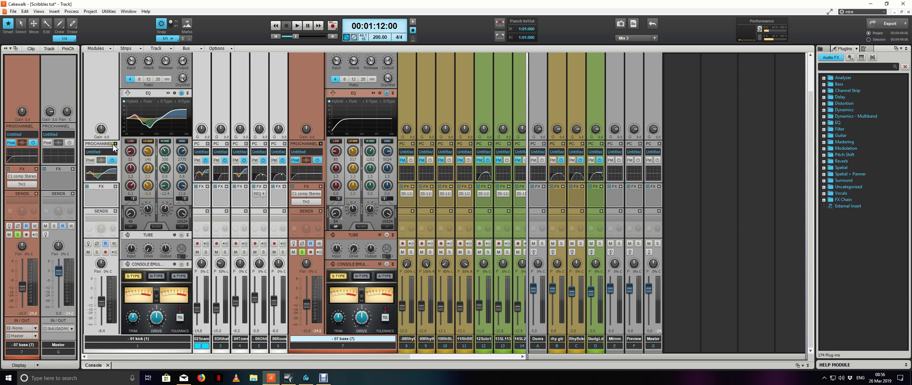
left_click(373, 93)
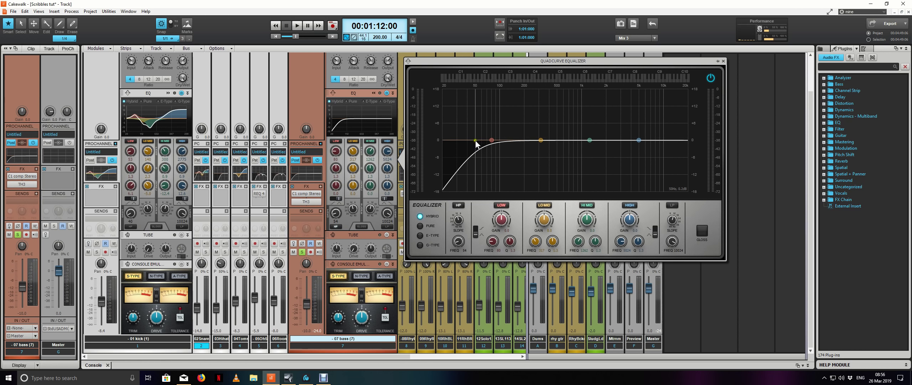
left_click_drag(475, 149, 469, 159)
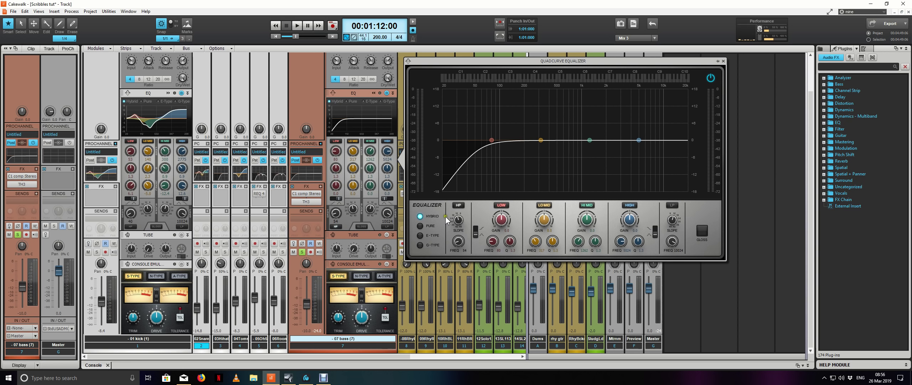
- Audition the soloed bass and boost its EQ's Low band about 2.7 dB near 100 Hz
key("space")
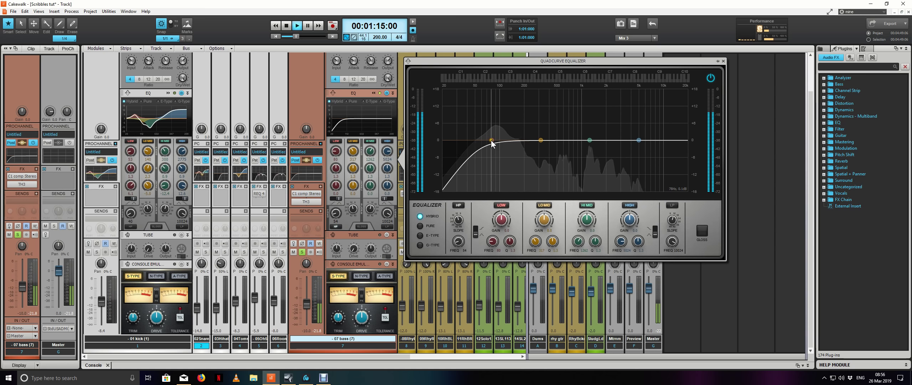
key("space")
left_click_drag(492, 142, 500, 133)
key("space")
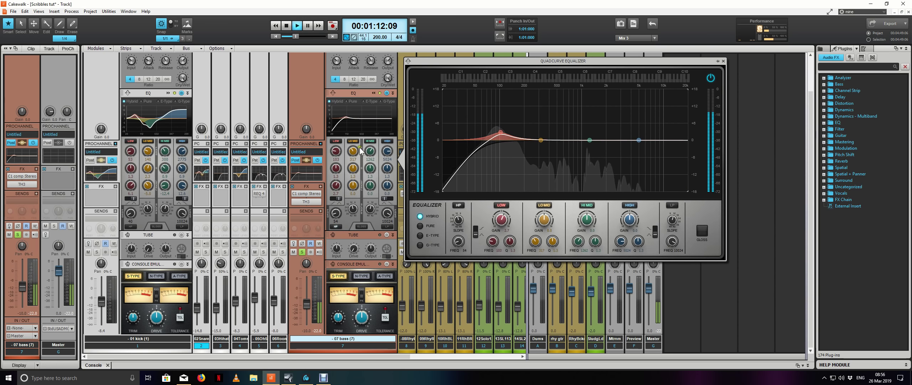
- Unsolo the bass, play the full mix, and shift the bass EQ's Low boost down to about 95 Hz
key("space")
left_click(303, 251)
key("space")
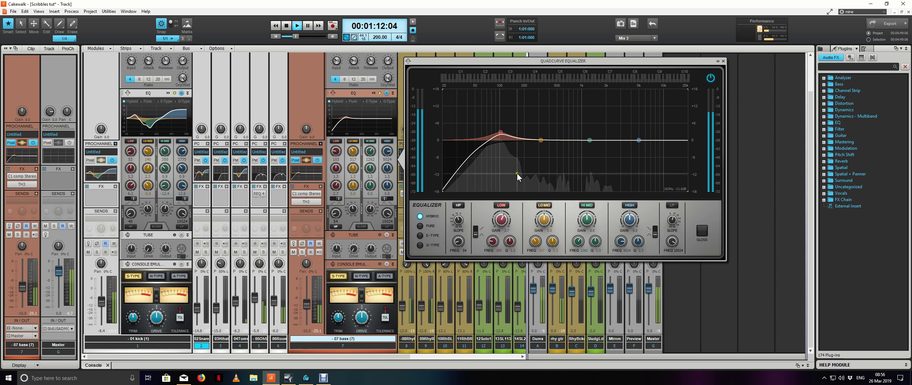
mouse_move(501, 131)
left_mouse_down()
mouse_move(496, 116)
mouse_move(499, 132)
left_mouse_up()
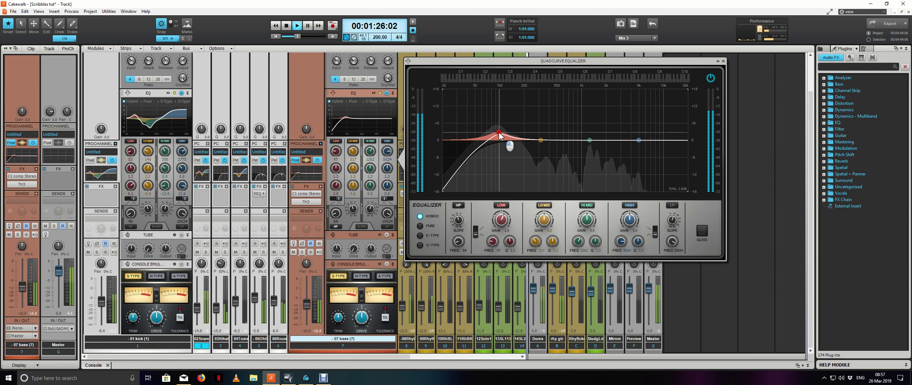
left_click_drag(499, 133, 497, 131)
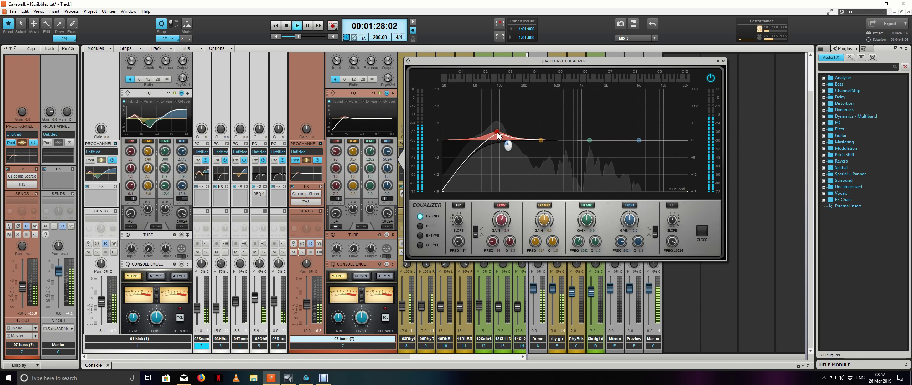
- Solo the bass, cut its EQ's Lo-Mid band about 8 dB near 340 Hz, and compare the sound with the band bypassed
left_click(302, 252)
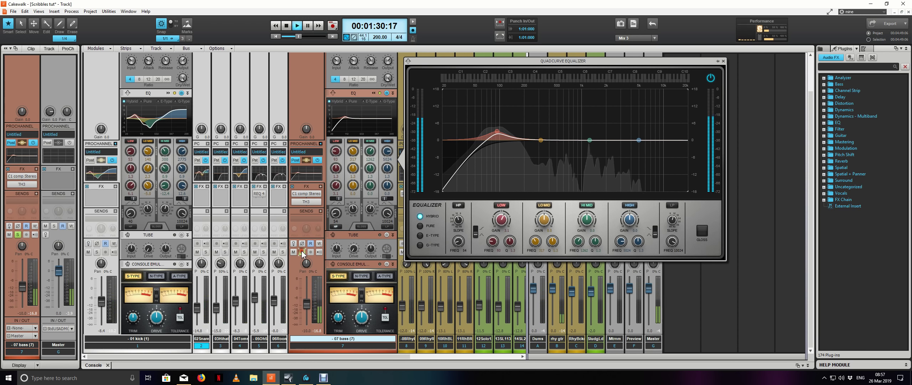
double_click(540, 140)
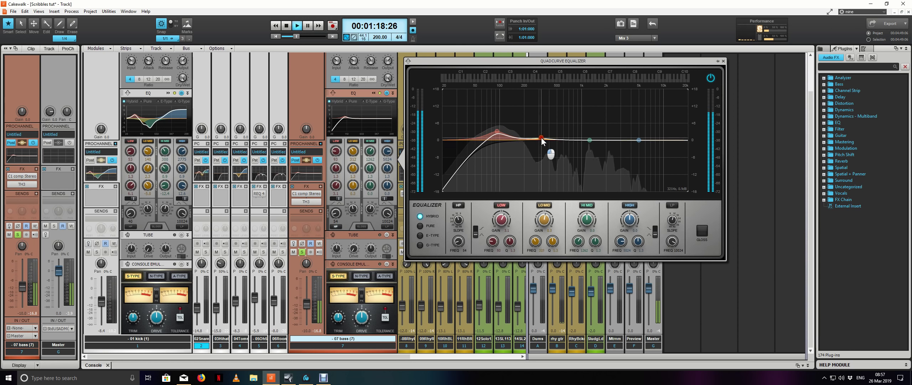
left_click_drag(541, 140, 544, 164)
double_click(544, 162)
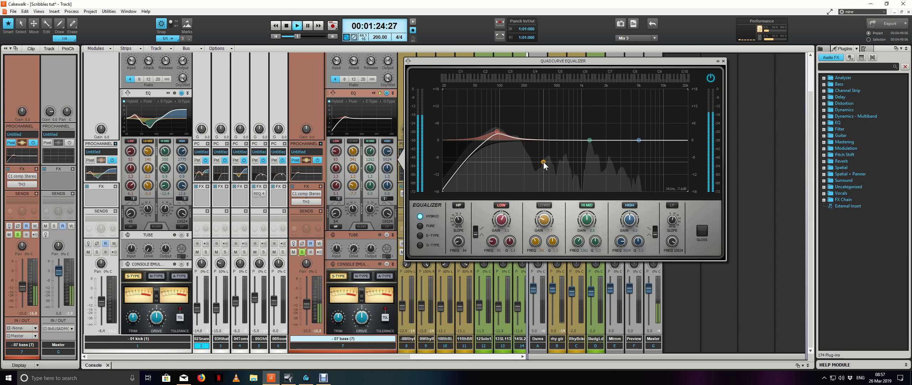
key("space")
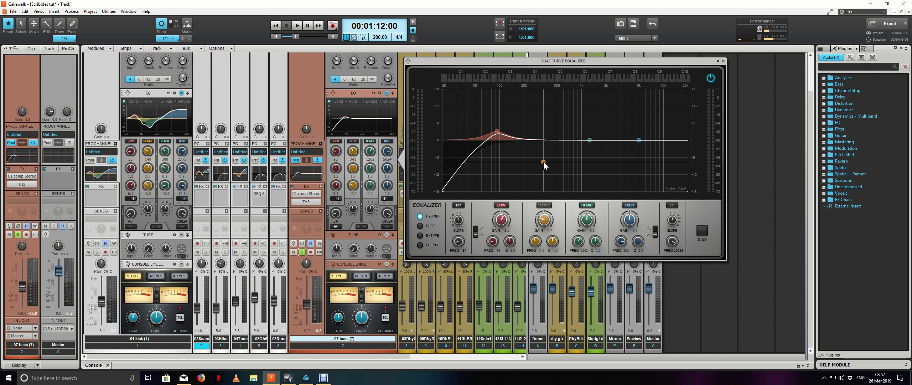
double_click(544, 161)
key("space")
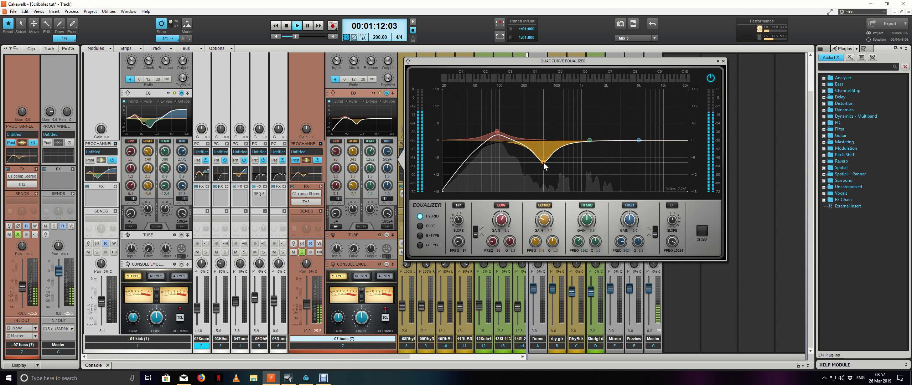
- Deepen the bass EQ's Lo-Mid cut to about 9.4 dB near 360 Hz and compare with the band off and on
mouse_move(542, 162)
left_mouse_down()
mouse_move(545, 119)
mouse_move(546, 167)
left_mouse_up()
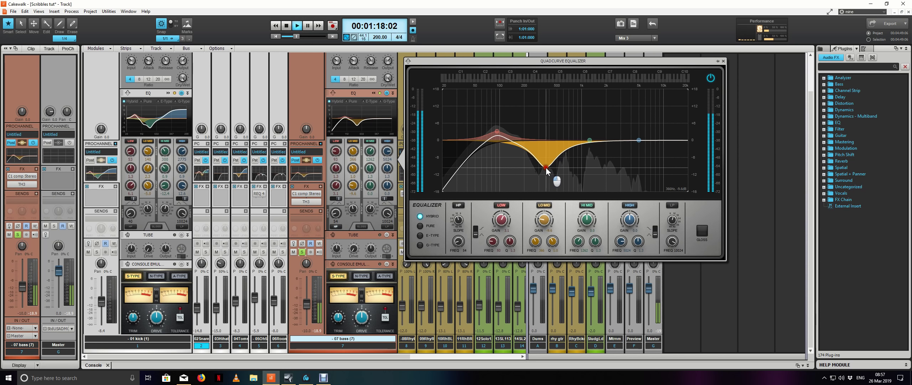
double_click(546, 166)
double_click(546, 166)
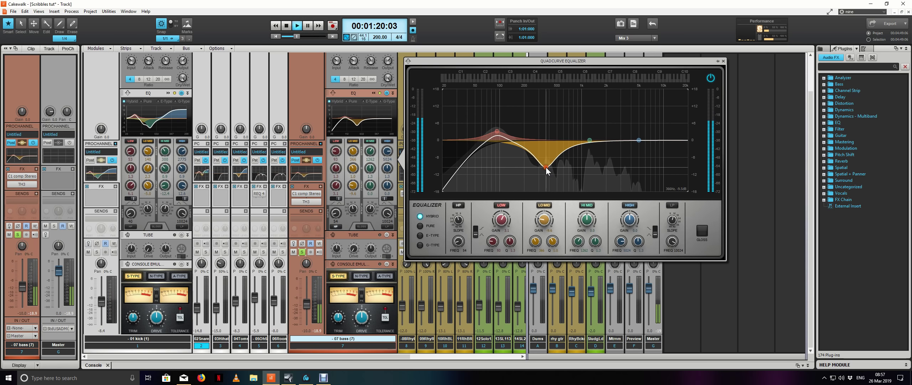
key("space")
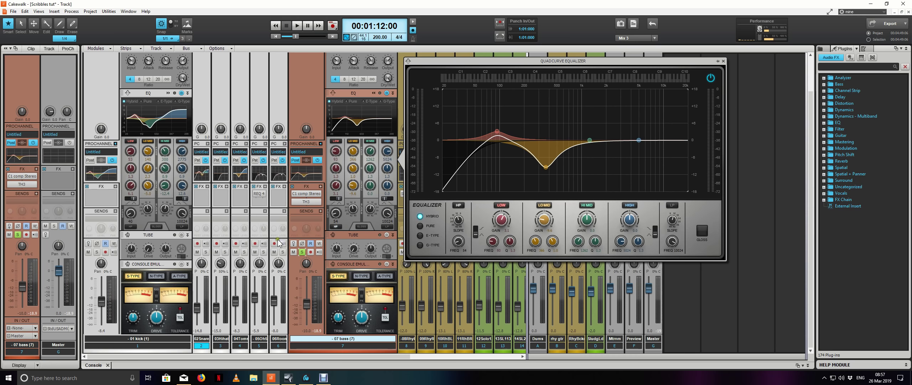
- Ease the Lo-Mid cut to about 9 dB in the full mix, compare it bypassed and active, and check the bass soloed
left_click(303, 252)
key("space")
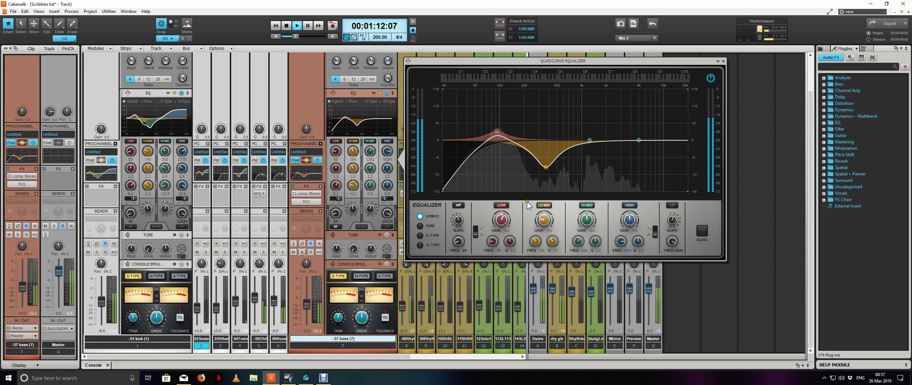
left_click_drag(545, 167, 546, 165)
double_click(546, 165)
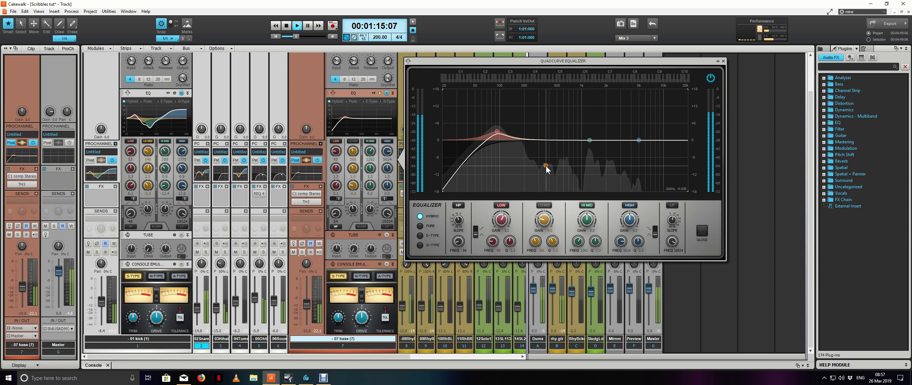
double_click(546, 165)
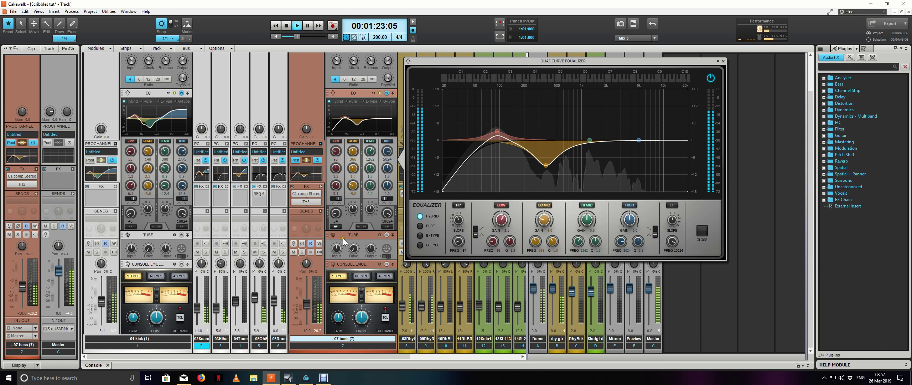
left_click(300, 251)
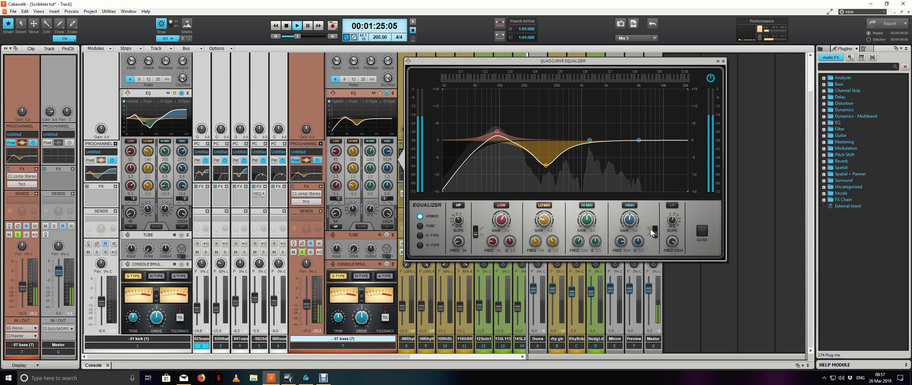
key("space")
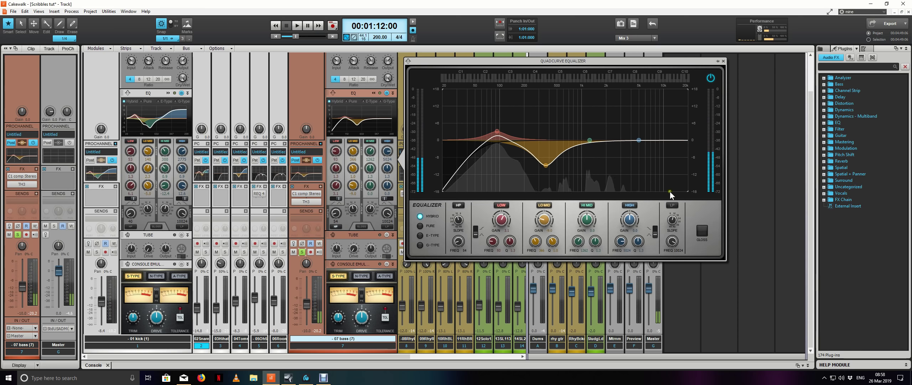
- Enable the bass EQ's low-pass filter and lower its cutoff to about 4081 Hz while auditioning the soloed bass
left_click(672, 205)
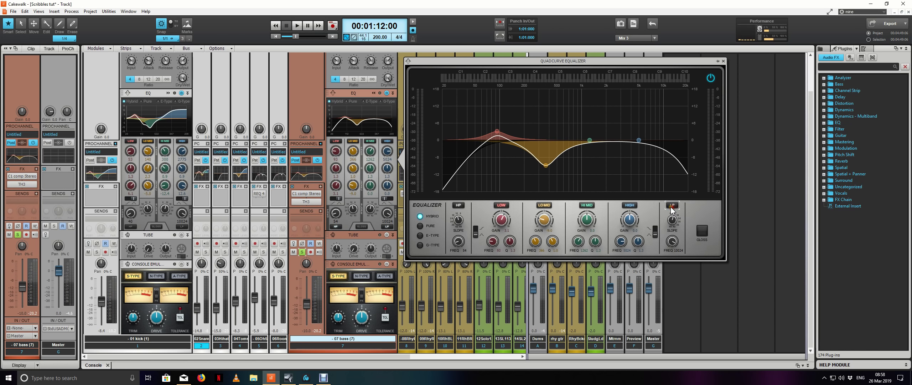
left_click_drag(674, 242, 674, 242)
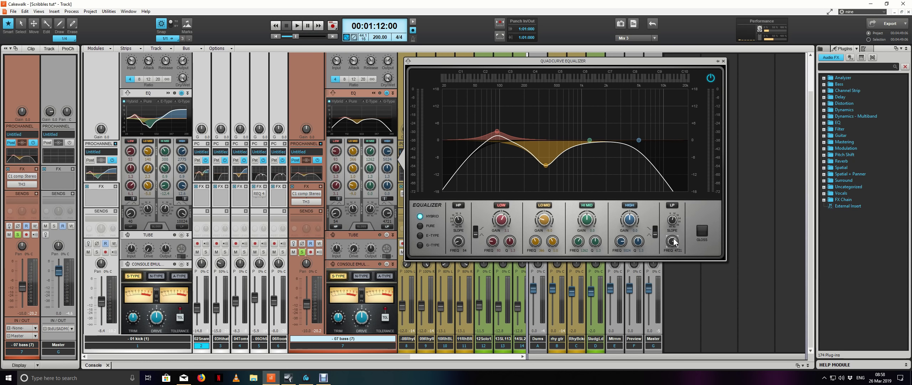
key("space")
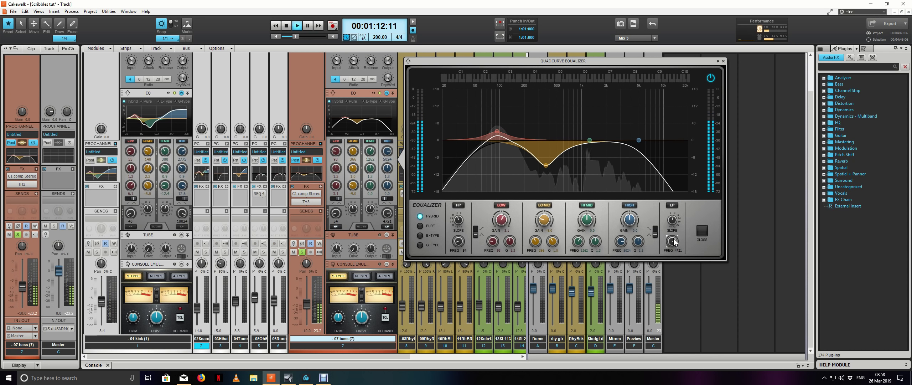
scroll(673, 241, "down", 5)
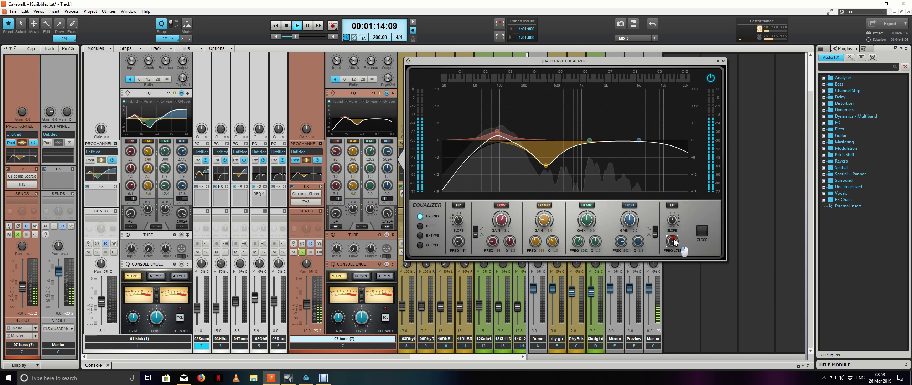
scroll(674, 241, "up", 4)
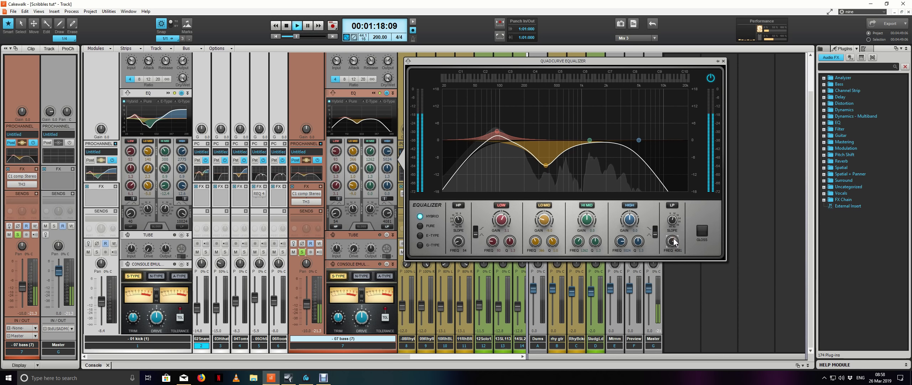
key("space")
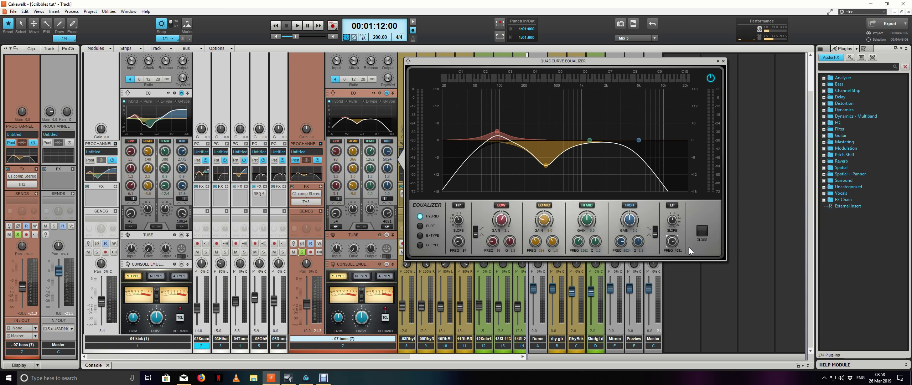
- Unsolo the bass and boost its EQ's Hi-Mid band about 6 dB near 1.2 kHz with a wider curve during full-mix playback
key("space")
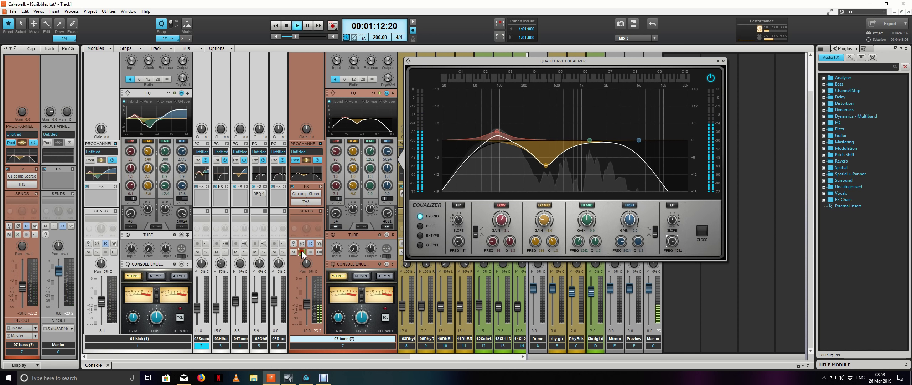
left_click(301, 252)
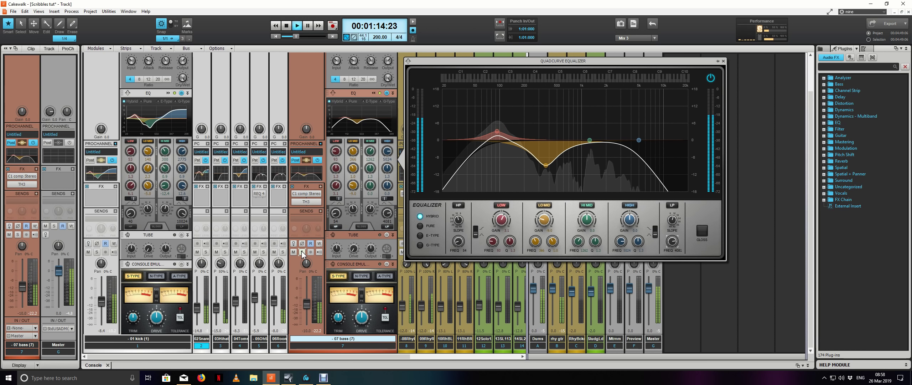
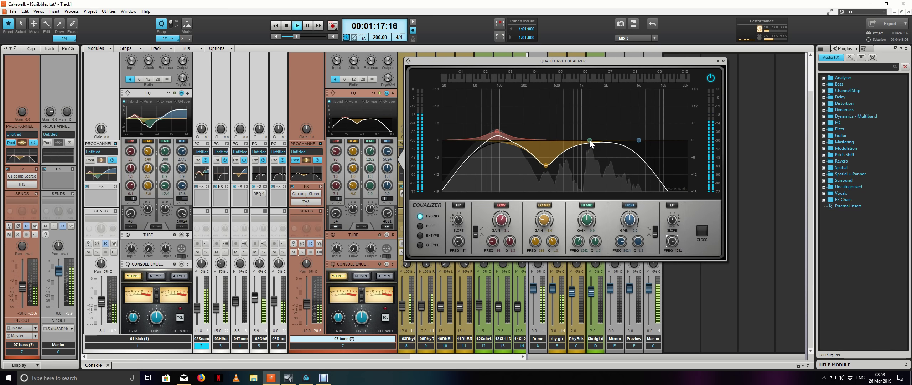
key("space")
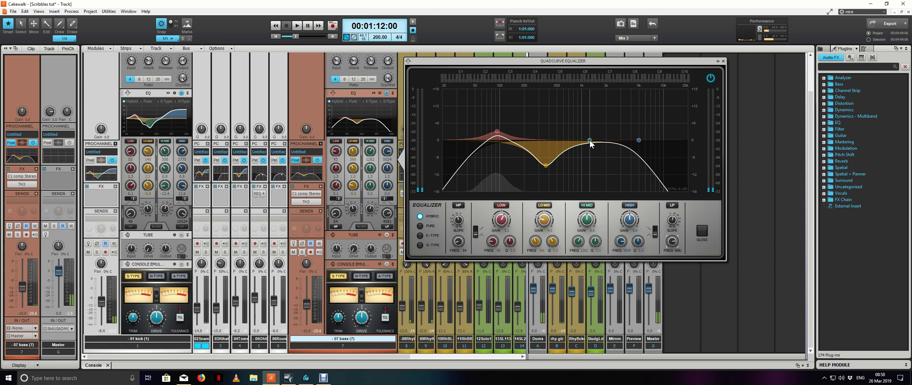
left_click_drag(590, 140, 589, 115)
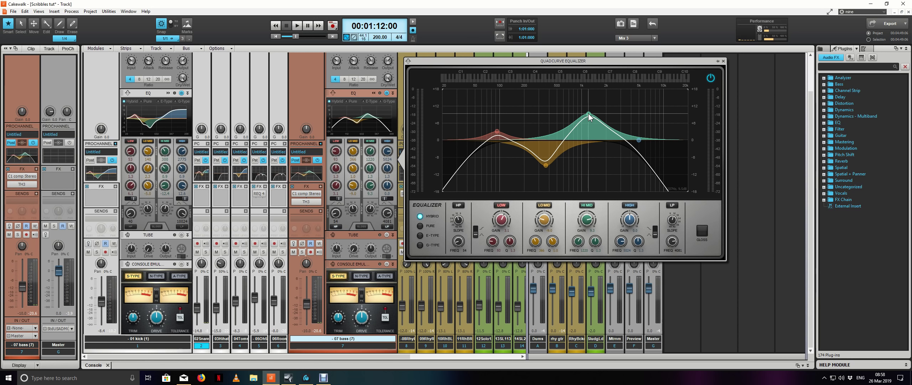
key("space")
mouse_move(589, 113)
left_mouse_down()
mouse_move(614, 114)
mouse_move(568, 115)
mouse_move(588, 113)
mouse_move(590, 128)
mouse_move(592, 117)
mouse_move(617, 117)
mouse_move(588, 118)
mouse_move(622, 115)
mouse_move(648, 84)
mouse_move(566, 83)
mouse_move(587, 85)
mouse_move(589, 122)
left_mouse_up()
scroll(591, 123, "down", 6)
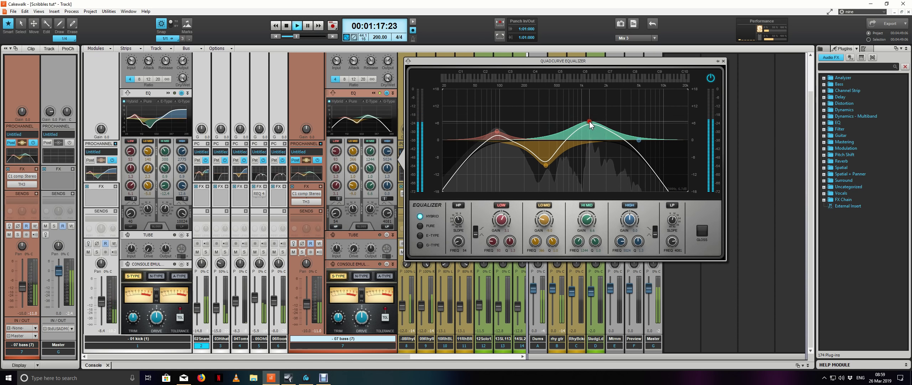
key("space")
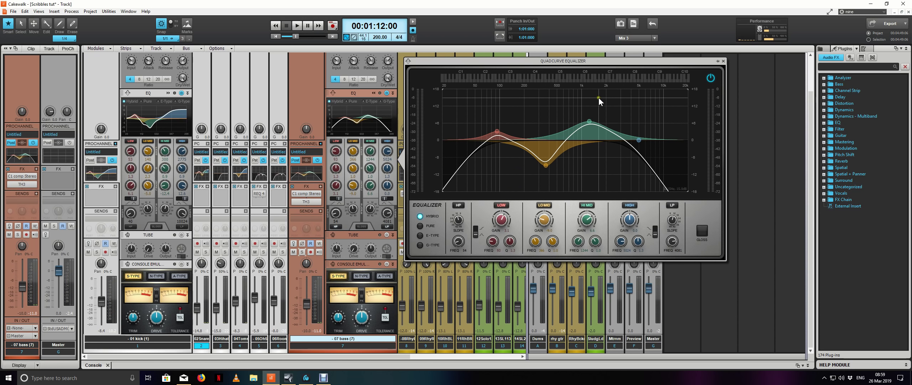
- Reduce the bass Hi-Mid boost to about 4 dB near 1.2 kHz, checking it soloed and in the mix with the band off and on
left_click(302, 252)
key("space")
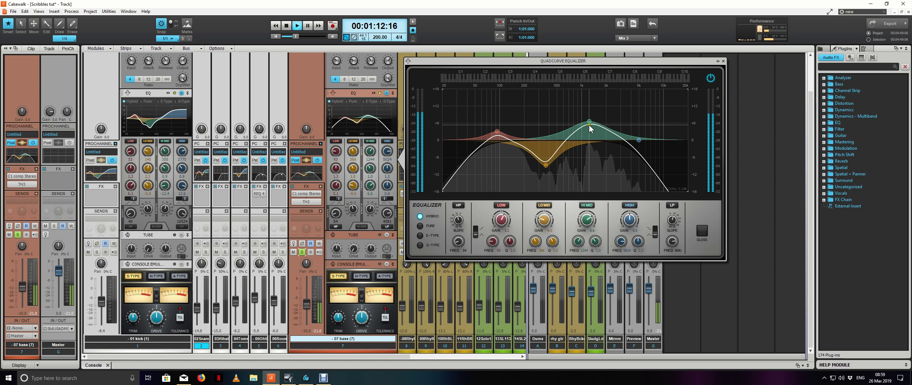
mouse_move(589, 124)
left_mouse_down()
mouse_move(593, 116)
mouse_move(578, 131)
mouse_move(565, 127)
mouse_move(590, 126)
left_mouse_up()
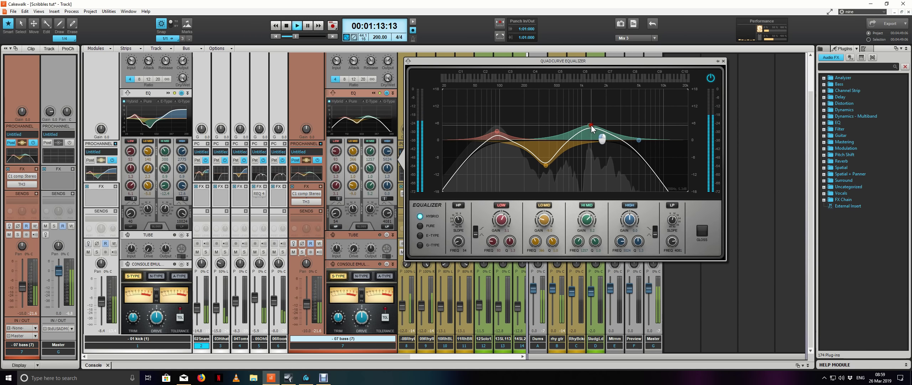
left_click_drag(590, 125, 588, 128)
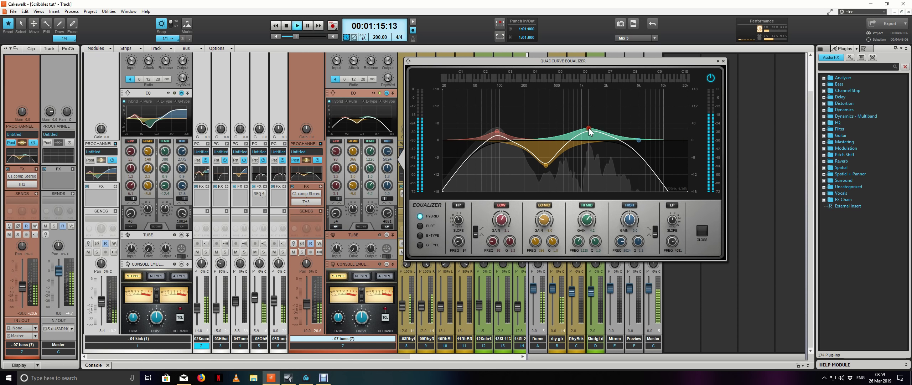
double_click(589, 128)
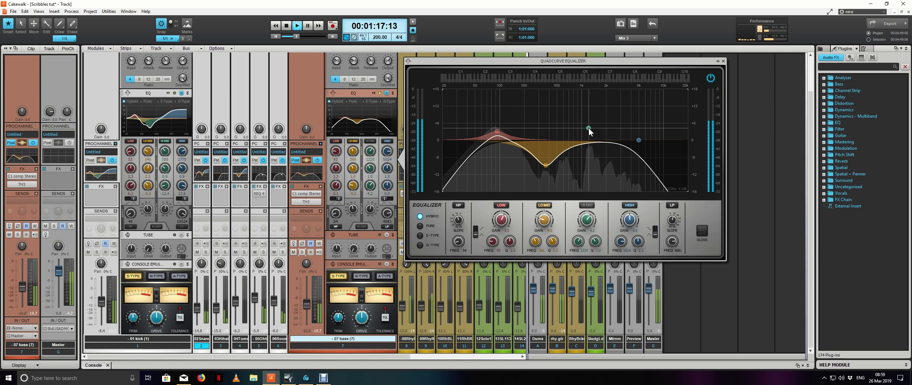
double_click(589, 129)
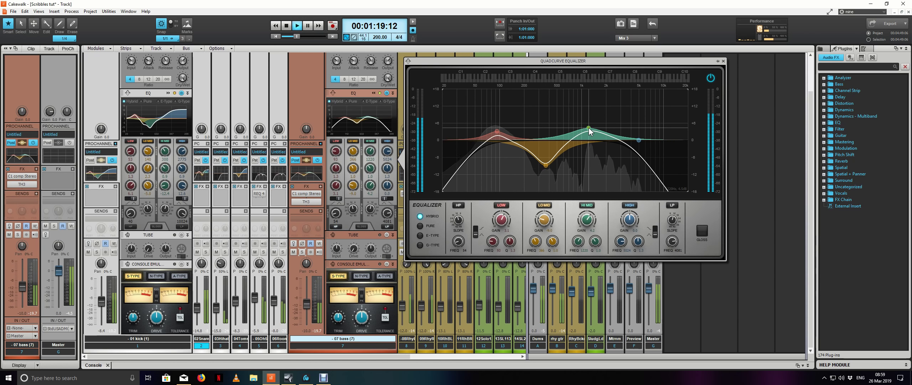
key("space")
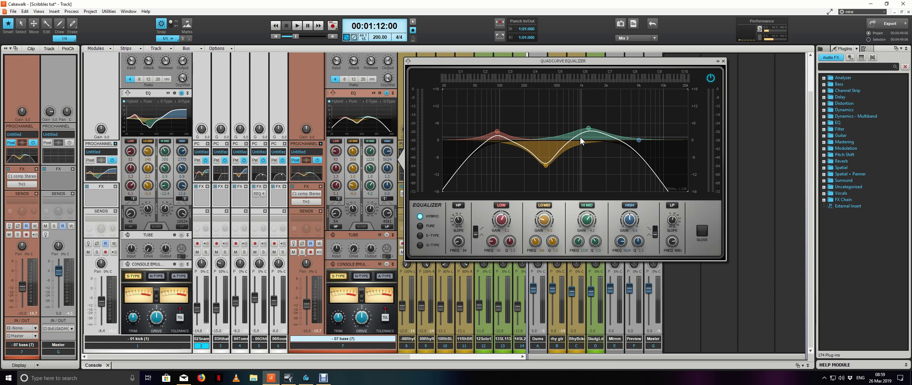
- Close the bass EQ window, play the full mix, and collapse the kick's ProChannel
left_click(724, 61)
left_click(650, 252)
key("space")
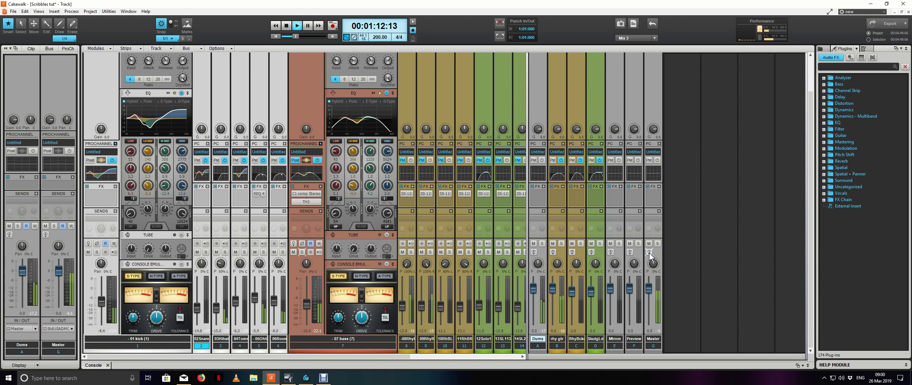
left_click(372, 142)
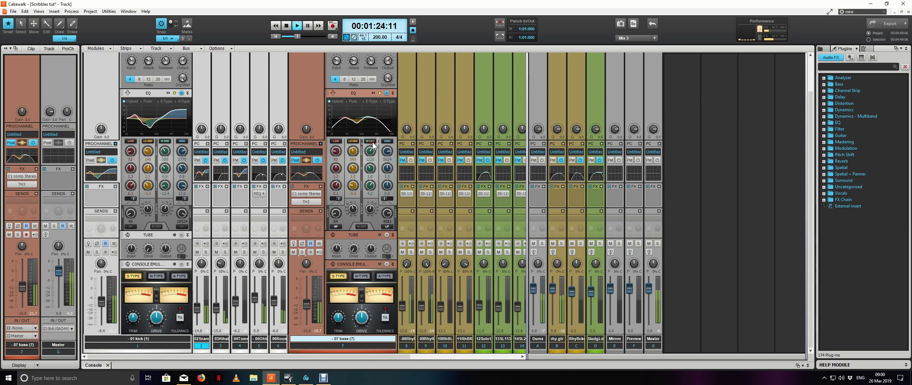
left_click(115, 143)
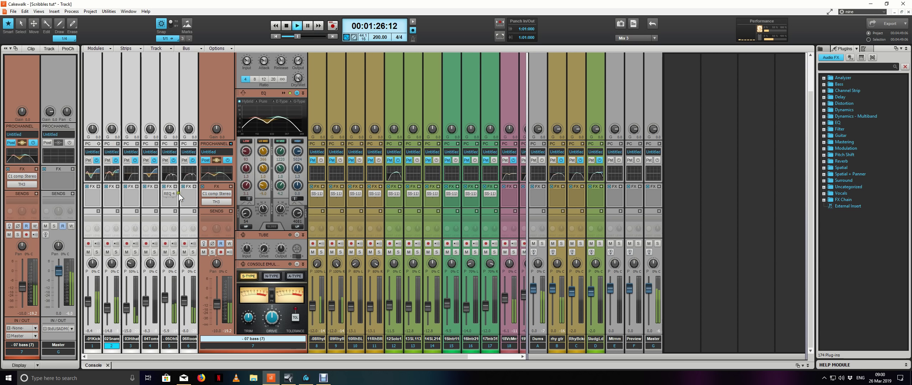
- Collapse the bass track's ProChannel, adjust the divider between the tracks and buses, and stop playback
mouse_move(526, 192)
left_mouse_down()
mouse_move(591, 193)
mouse_move(539, 194)
left_mouse_up()
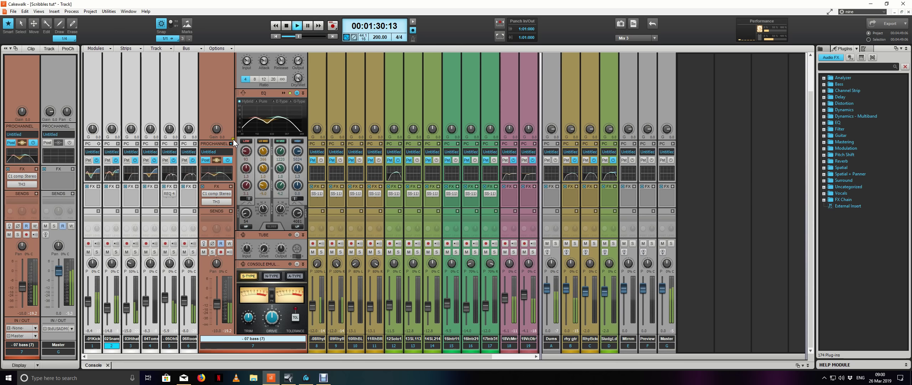
left_click(230, 143)
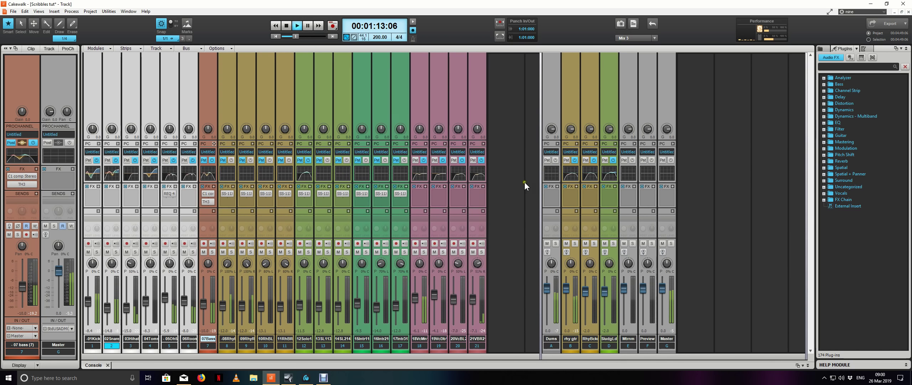
left_click_drag(542, 181, 526, 189)
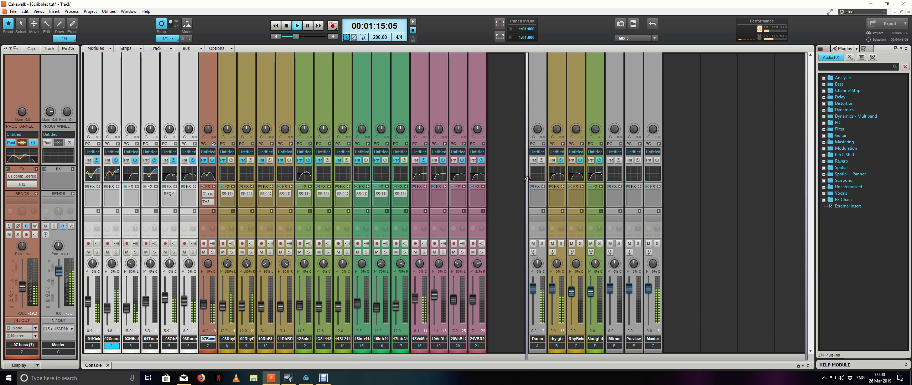
key("space")
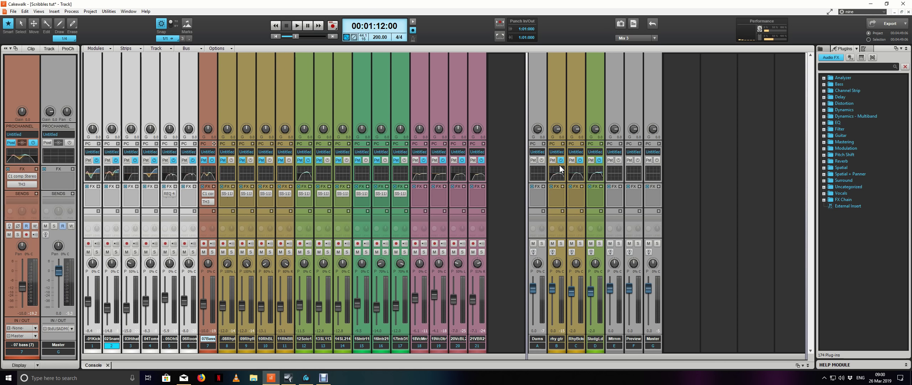
- On the rhy gtr bus EQ, try a Low-band cut of about 7 dB near 140 Hz during playback and switch that band off
left_click(562, 144)
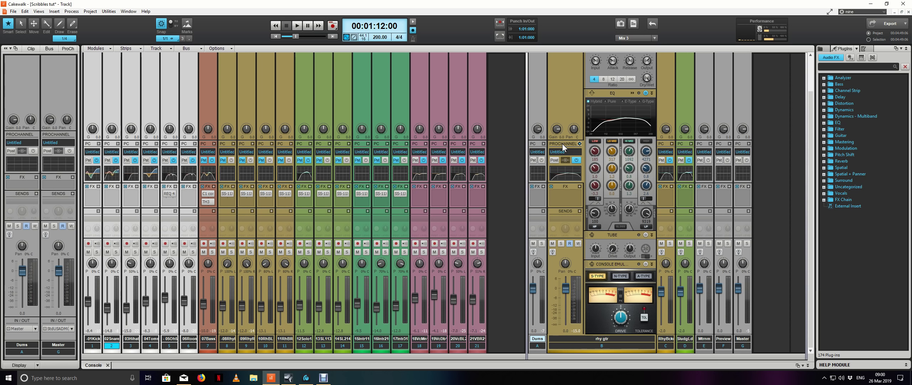
left_click(633, 93)
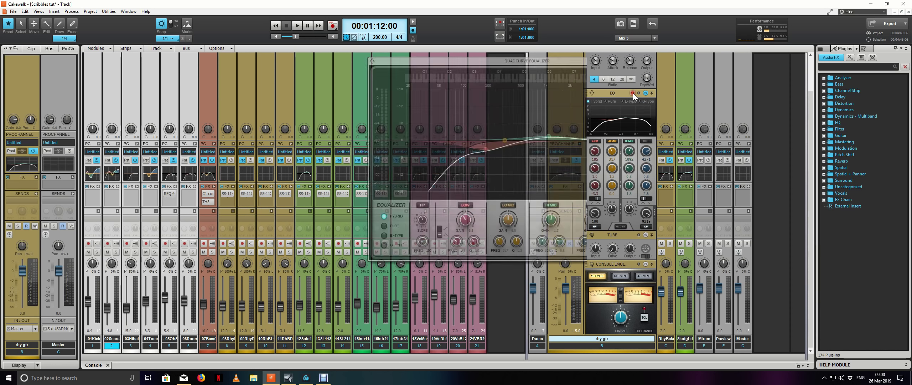
key("space")
left_click_drag(374, 148, 361, 161)
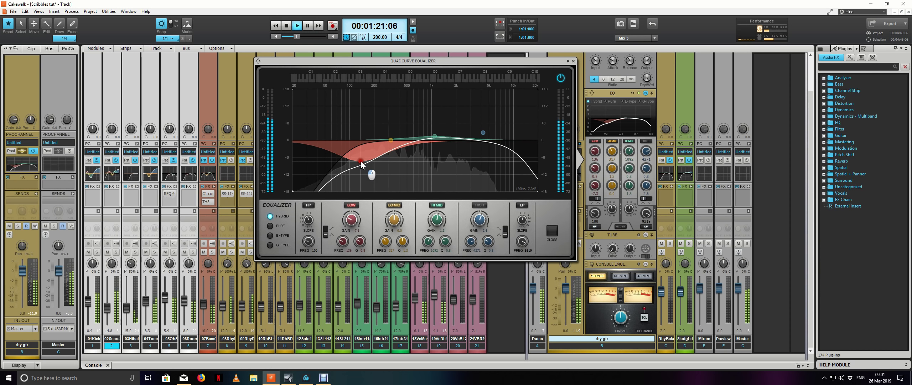
left_click_drag(361, 162, 362, 163)
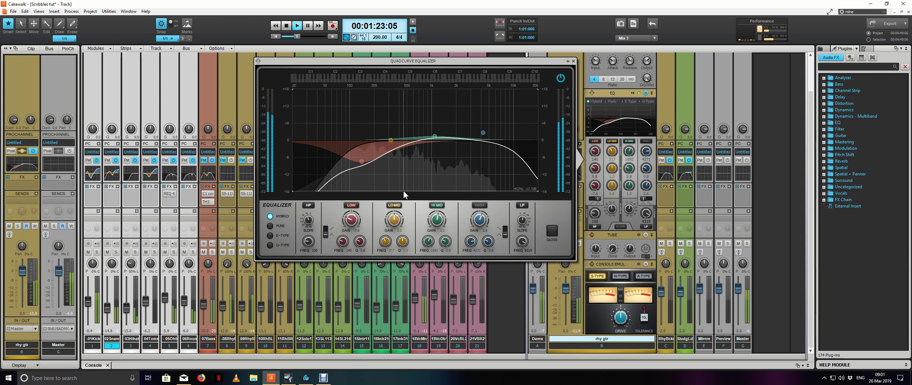
scroll(361, 164, "down", 1)
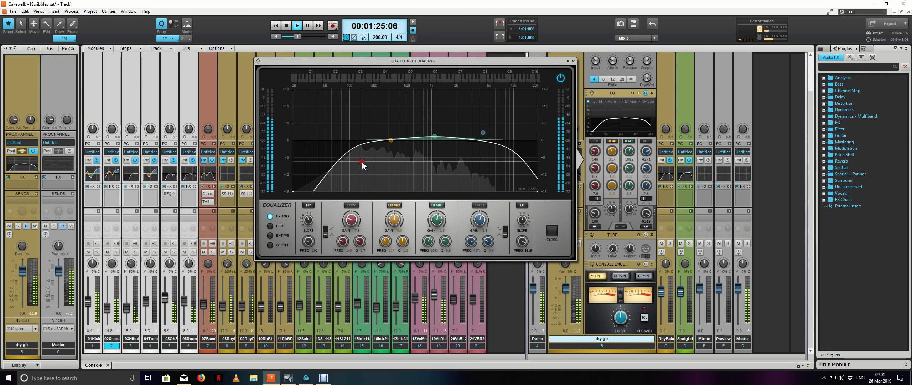
key("space")
left_click(573, 61)
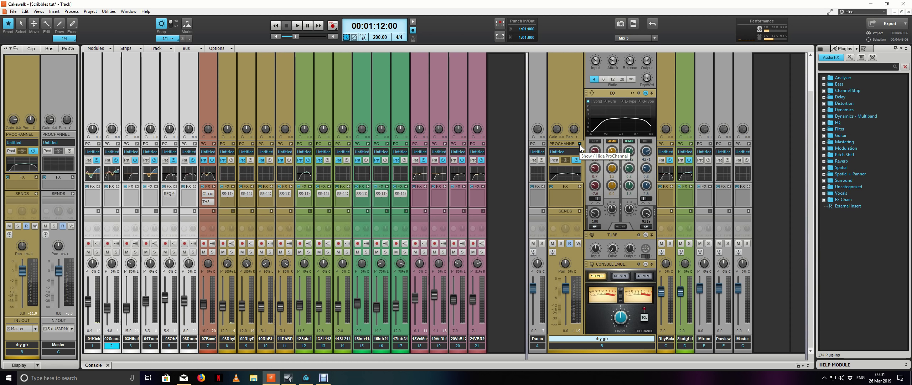
- Solo the rhy gtr bus and arrange the SS-11X plugin windows of the 08 rhy L and 09 rhy R tracks side by side
double_click(228, 193)
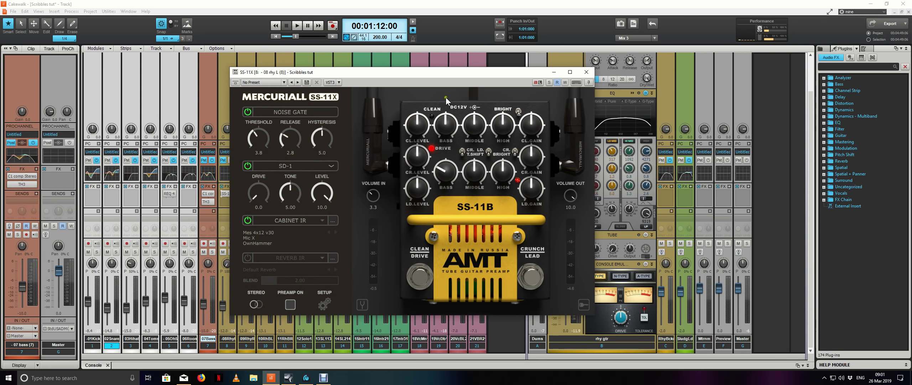
mouse_move(462, 75)
left_mouse_down()
mouse_move(521, 76)
mouse_move(345, 77)
mouse_move(464, 81)
left_mouse_up()
left_click(562, 243)
key("space")
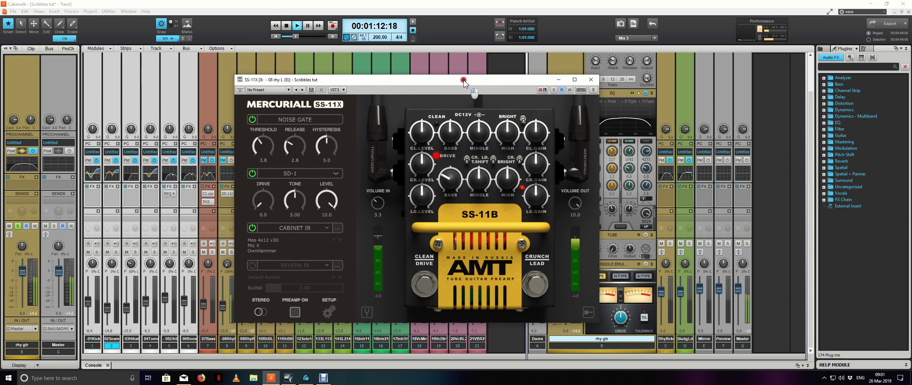
key("space")
left_click_drag(520, 79, 586, 66)
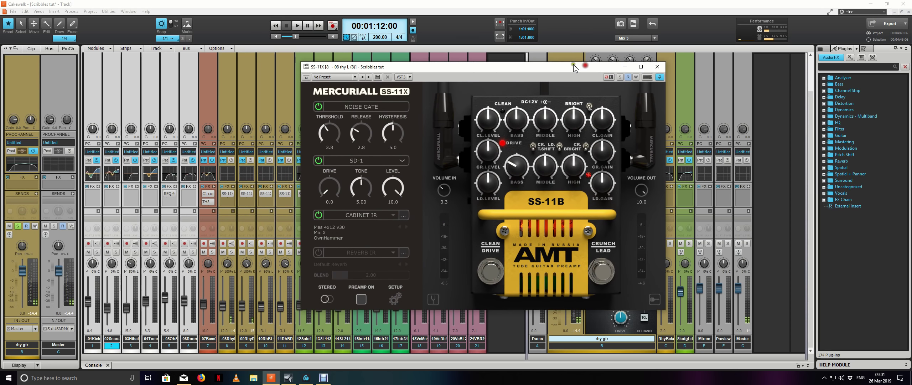
double_click(249, 195)
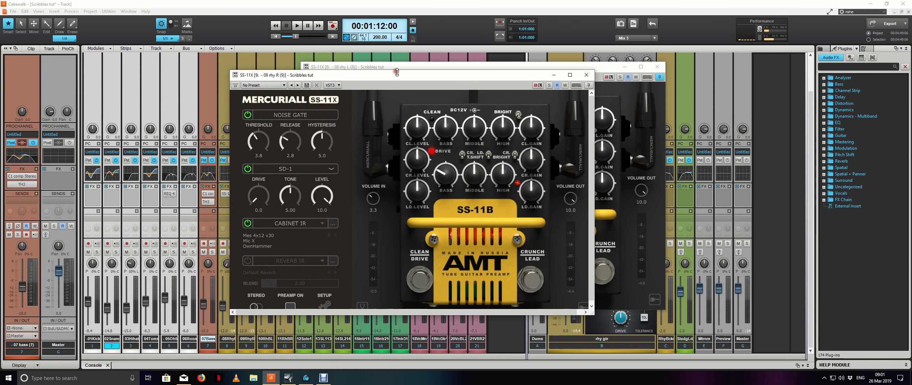
left_click_drag(397, 73, 582, 100)
left_click_drag(525, 70, 261, 69)
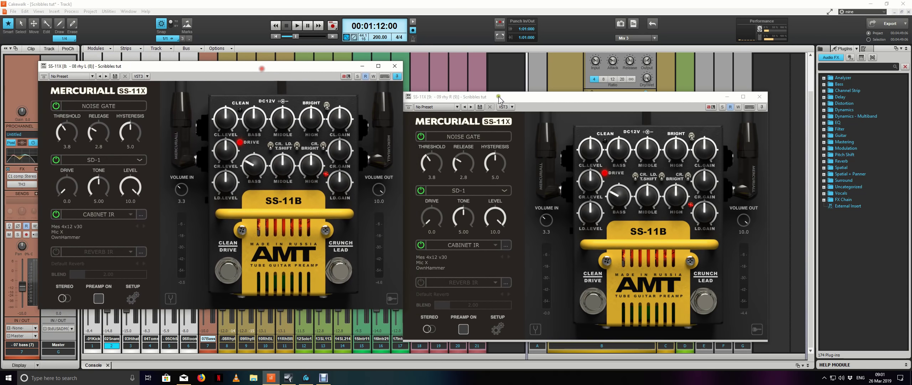
left_click_drag(543, 97, 552, 81)
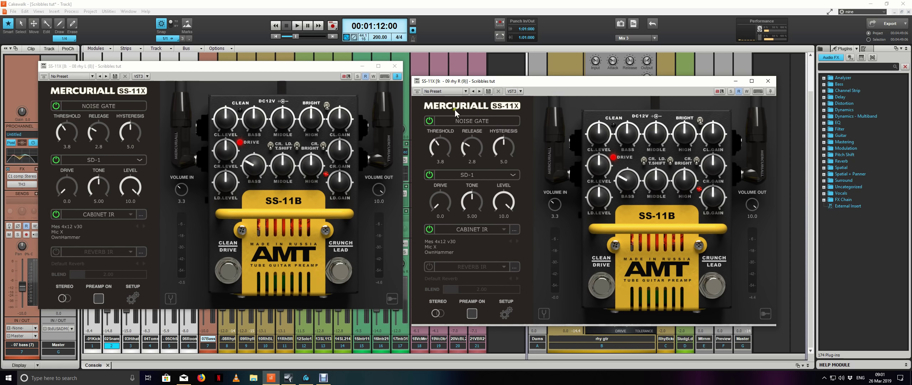
- Reset the noise gate's threshold, release and hysteresis to 5.0 in both SS-11X plugins and lower their drive Bass knobs during playback
double_click(472, 150)
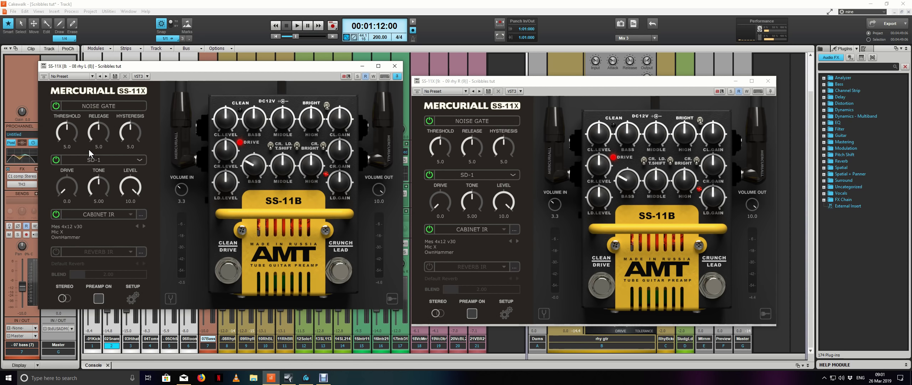
key("space")
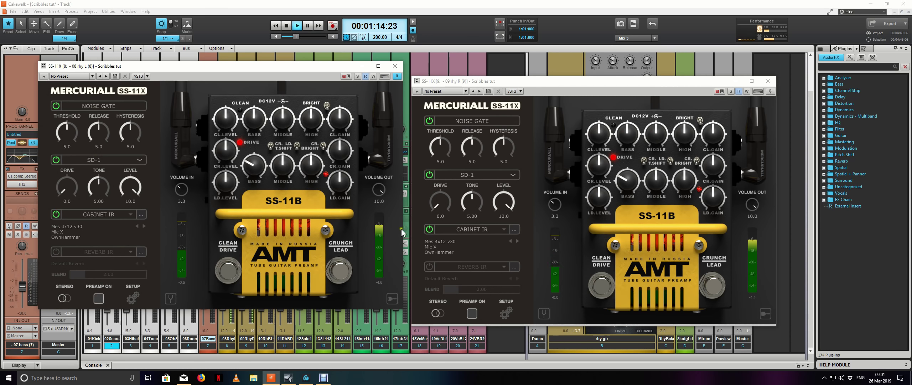
left_click_drag(627, 178, 641, 228)
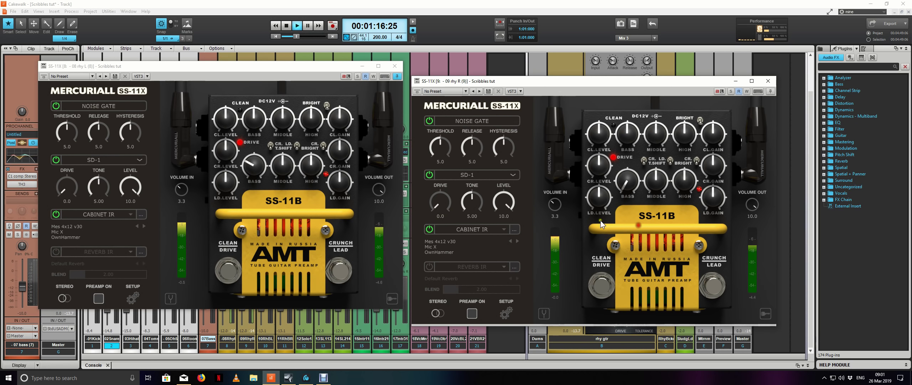
left_click_drag(251, 180, 261, 225)
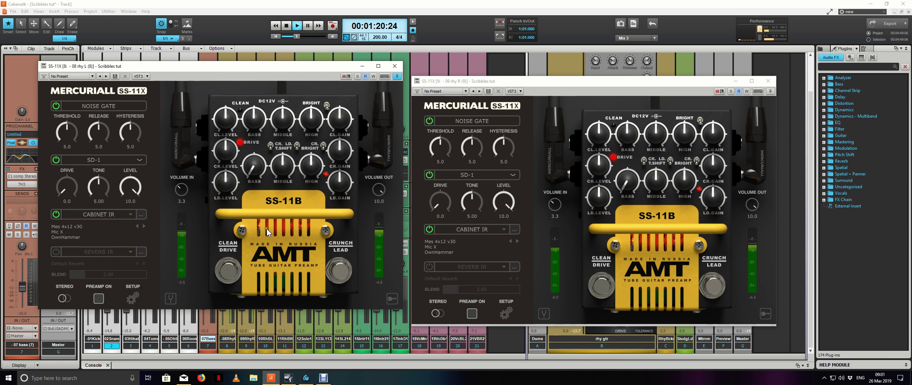
- Try the SD-1 tone at 10.0 in both SS-11X plugins during playback and set it to 8.0 on each
left_click_drag(472, 198, 473, 160)
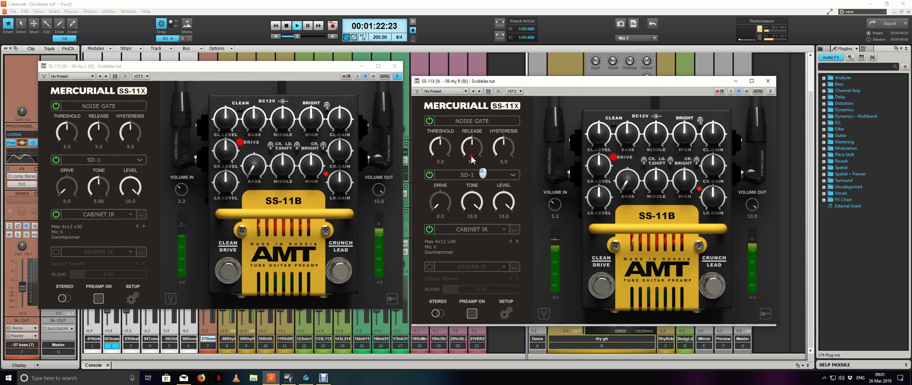
left_click_drag(109, 175, 112, 141)
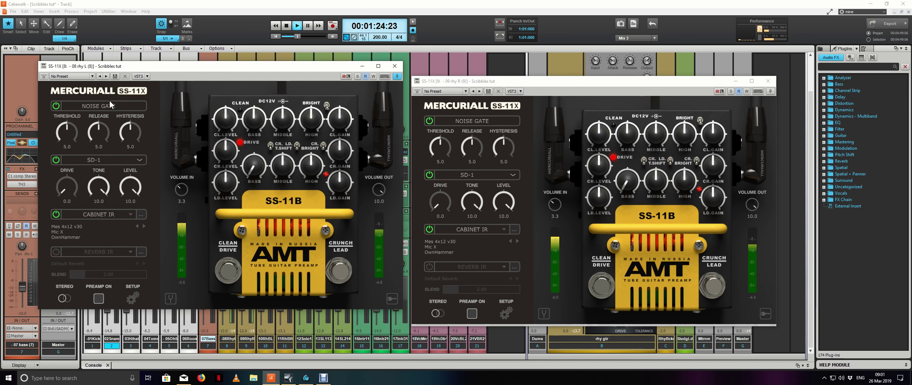
double_click(104, 185)
double_click(472, 206)
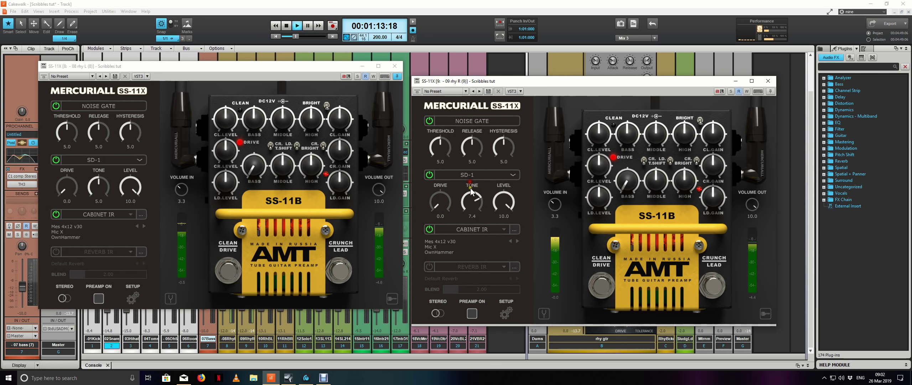
key("space")
scroll(476, 199, "up", 3)
left_click(102, 183)
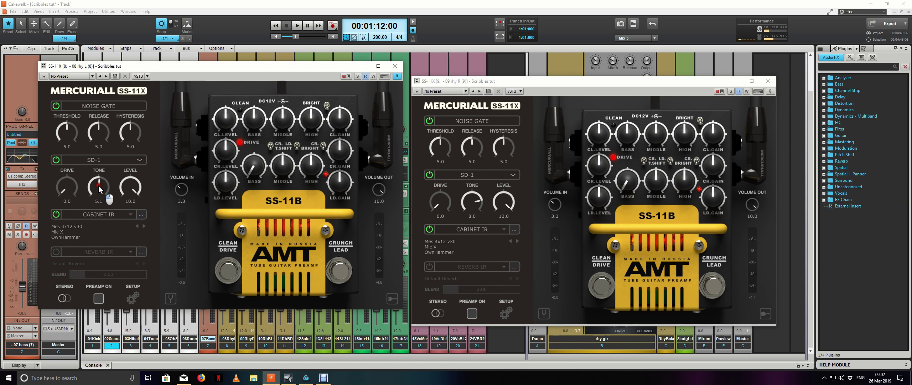
scroll(103, 184, "up", 3)
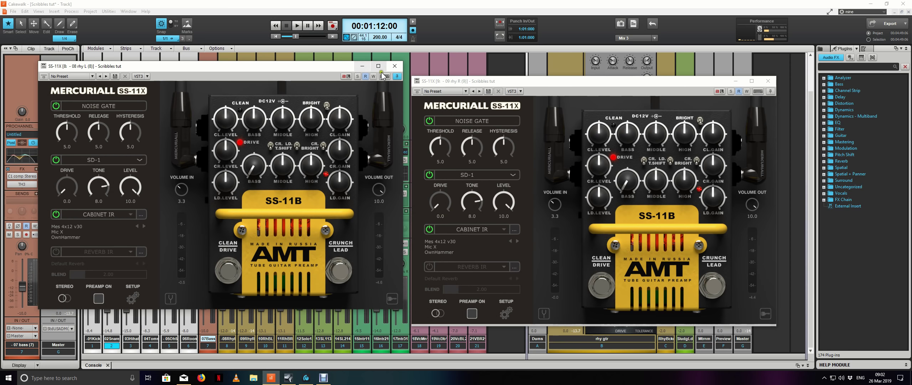
- Unsolo the rhy gtr bus, slightly raise the drive Bass in both SS-11X plugins during full-mix playback, and close their windows
left_click(685, 86)
left_click_drag(685, 86, 684, 66)
left_click(564, 247)
key("space")
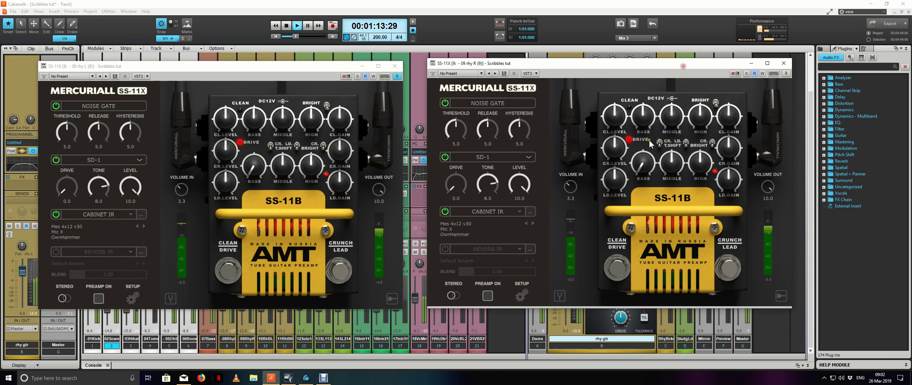
left_click_drag(644, 166, 644, 156)
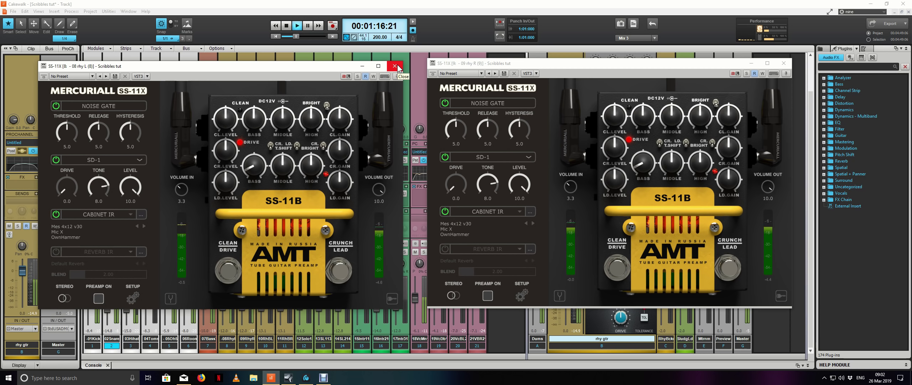
left_click(395, 67)
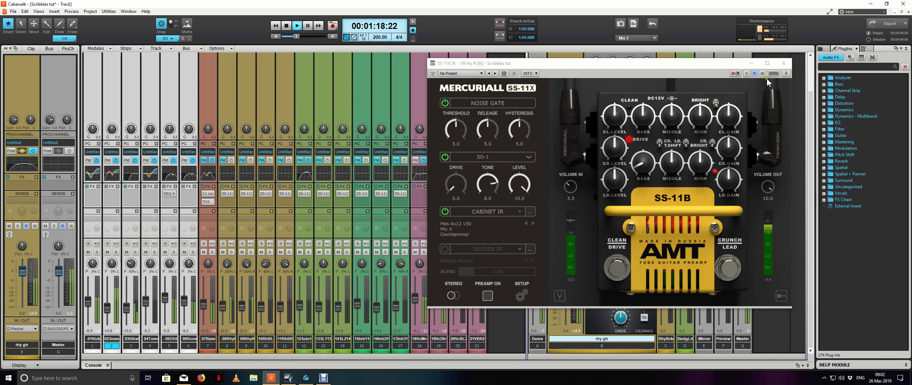
left_click(783, 63)
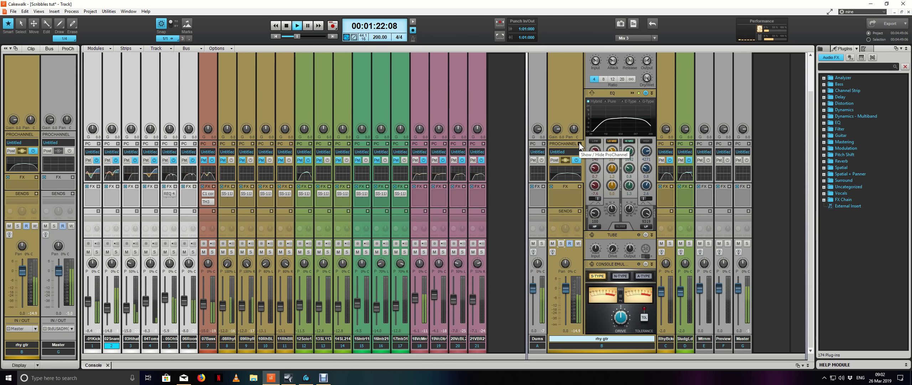
key("space")
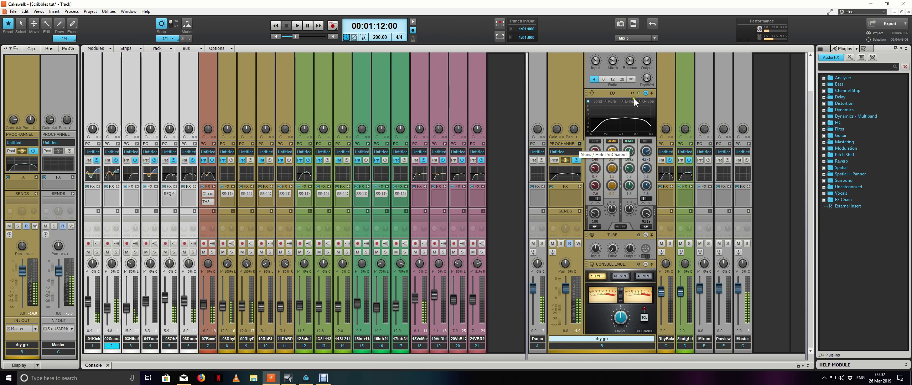
- Reopen the rhy gtr bus EQ, audition the mix, and raise its high-pass filter frequency to about 250 Hz
left_click(633, 94)
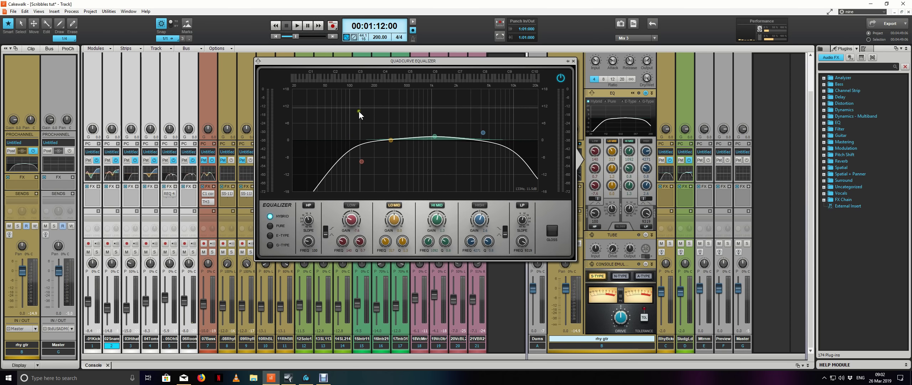
key("space")
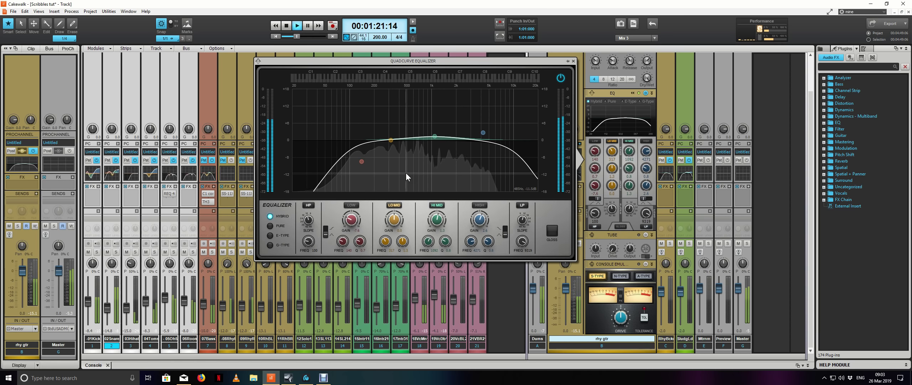
key("space")
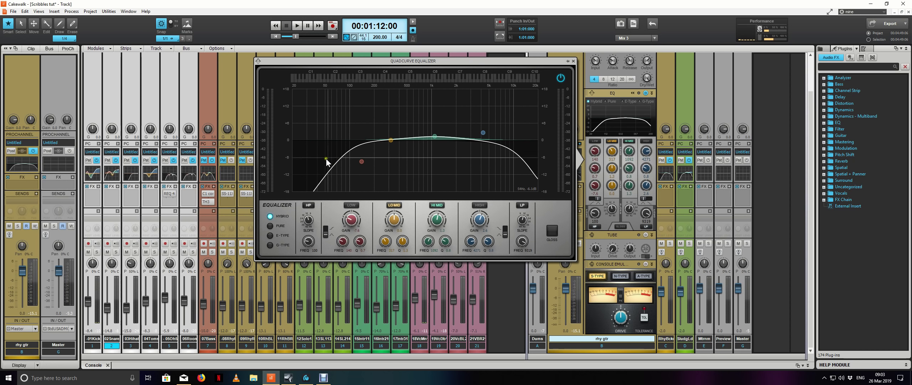
scroll(310, 242, "up", 8)
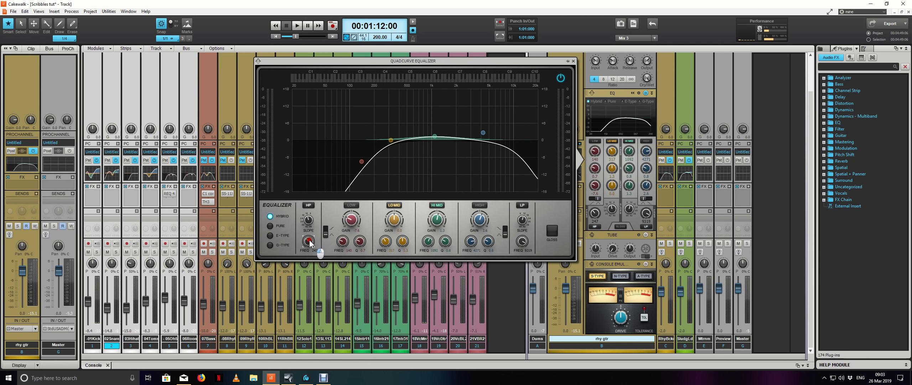
scroll(309, 241, "up", 1)
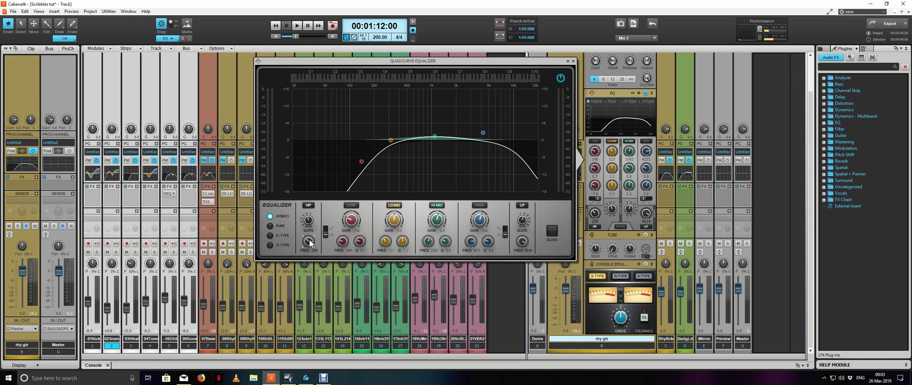
- Lower the rhy gtr bus EQ's high-pass filter frequency to about 100 Hz
scroll(310, 241, "down", 8)
scroll(309, 242, "down", 1)
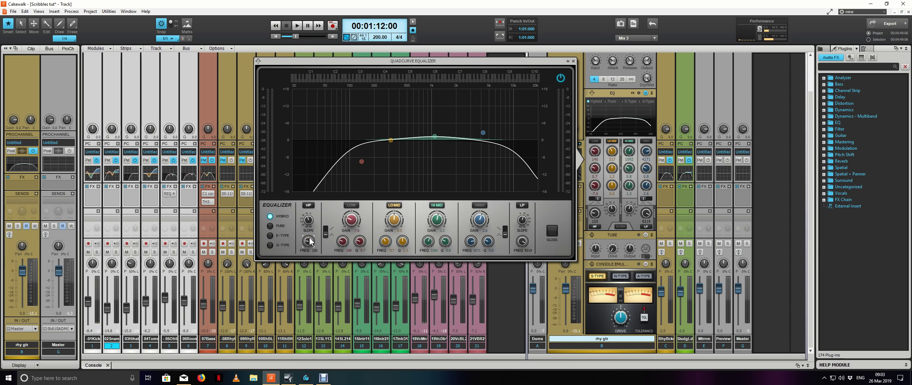
scroll(309, 241, "down", 3)
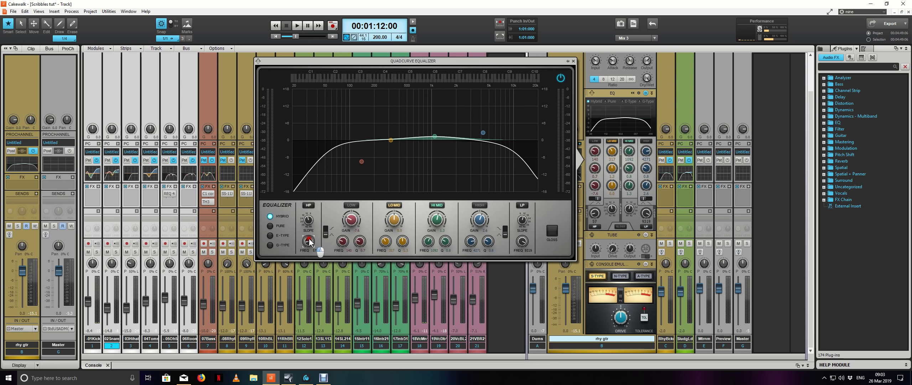
scroll(309, 241, "up", 1)
scroll(310, 242, "up", 3)
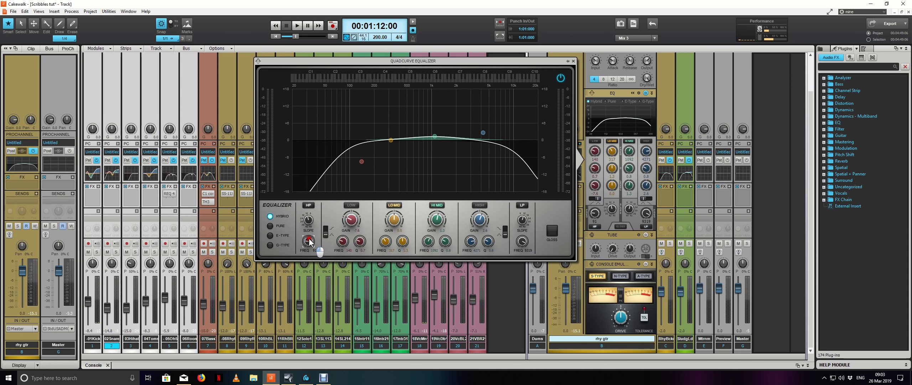
left_click_drag(309, 242, 309, 241)
- Try a low-band cut of about 4 dB slightly above 100 Hz in the rhy gtr EQ and switch the band off again
left_click_drag(356, 144, 327, 153)
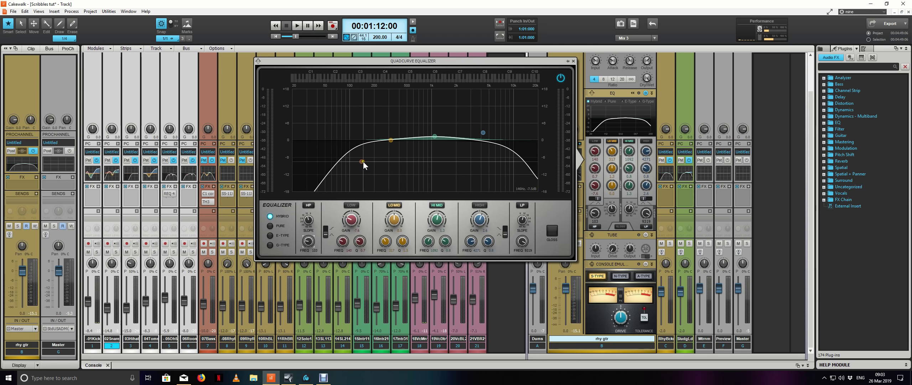
mouse_move(363, 161)
left_mouse_down()
mouse_move(374, 172)
mouse_move(358, 134)
mouse_move(347, 136)
mouse_move(359, 151)
mouse_move(363, 142)
mouse_move(362, 156)
left_mouse_up()
scroll(362, 156, "up", 3)
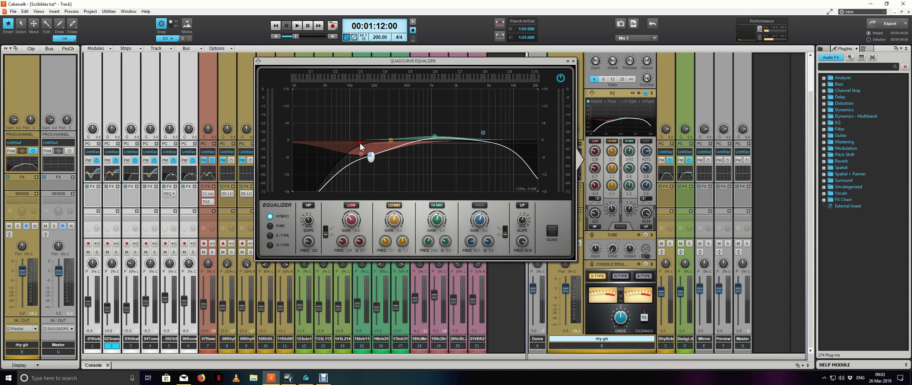
scroll(362, 152, "up", 1)
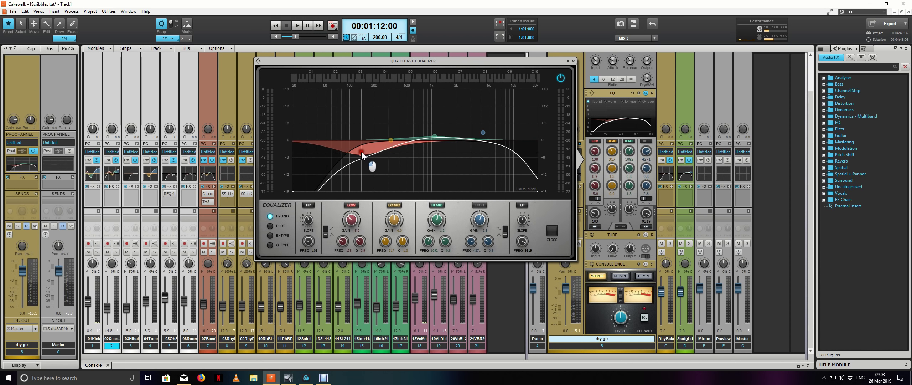
left_click_drag(362, 153, 359, 153)
scroll(361, 154, "up", 1)
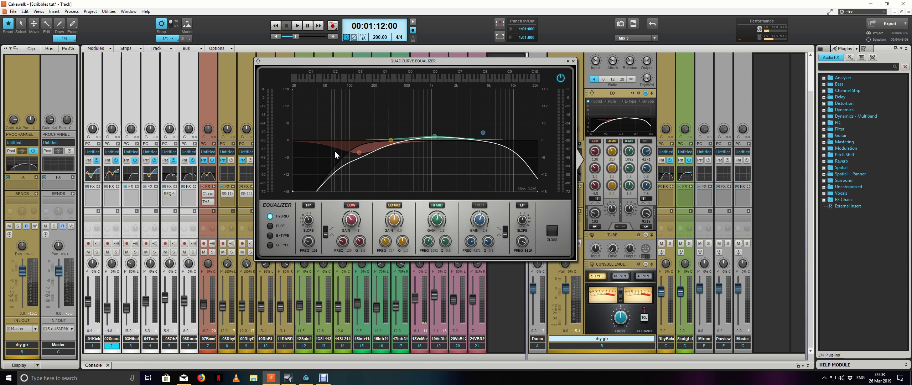
double_click(359, 153)
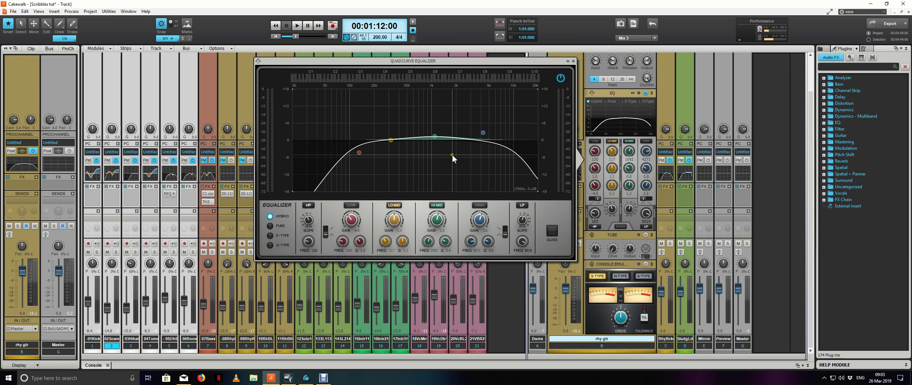
- Audition the full mix with the lowered high-pass filter and close the rhy gtr EQ window
key("space")
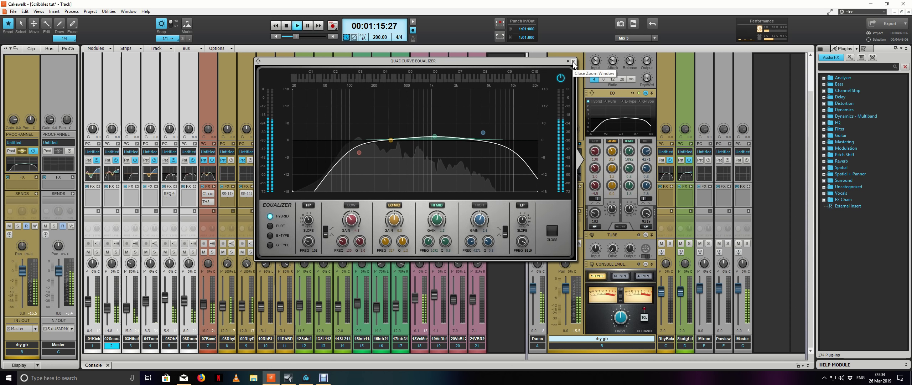
key("space")
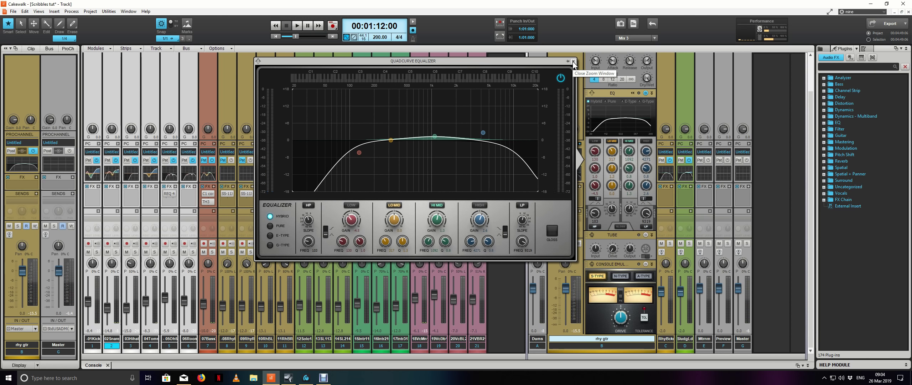
left_click(738, 252)
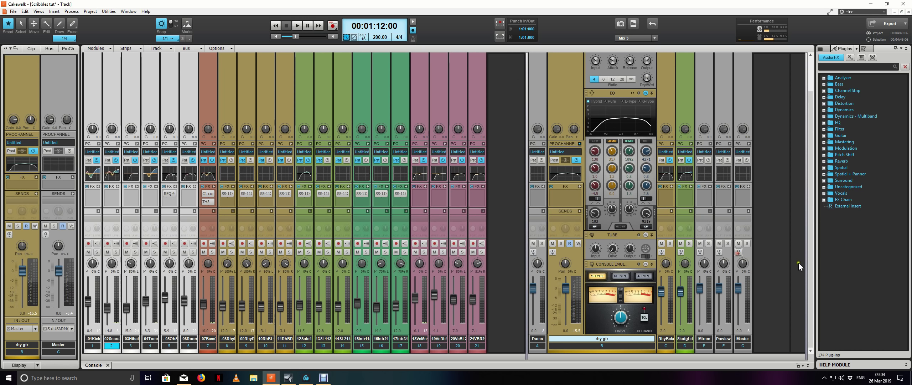
key("space")
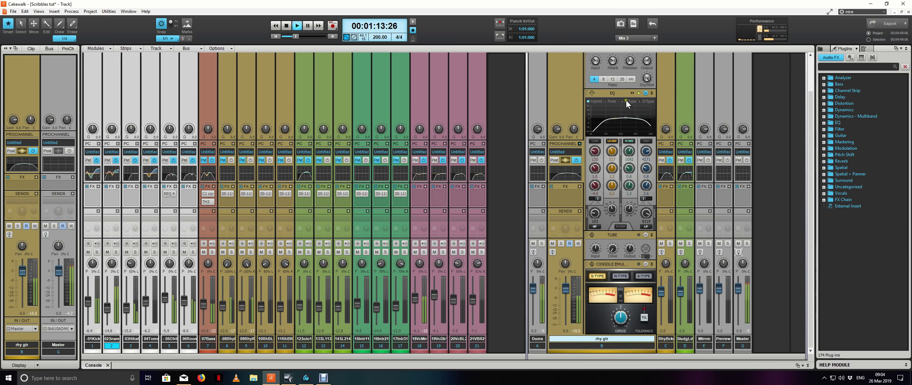
- Reopen the rhy gtr EQ, try a hi-mid boost of about 4 dB near 1 kHz during playback, and switch the band off
left_click(633, 92)
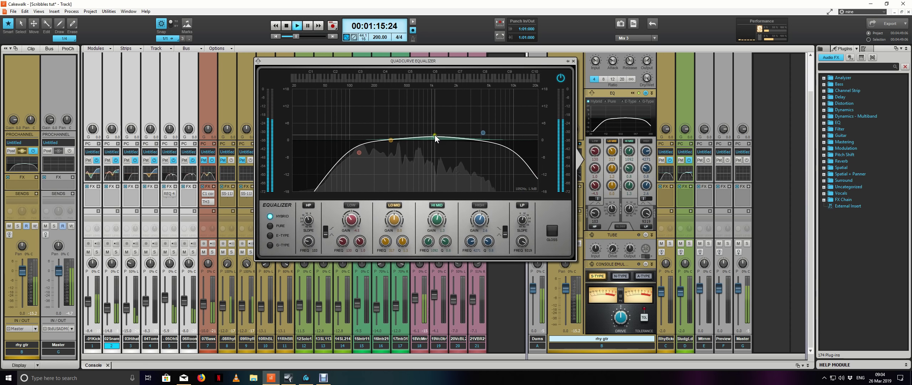
mouse_move(435, 135)
left_mouse_down()
mouse_move(435, 123)
mouse_move(423, 121)
mouse_move(460, 127)
mouse_move(416, 129)
mouse_move(432, 128)
left_mouse_up()
key("space")
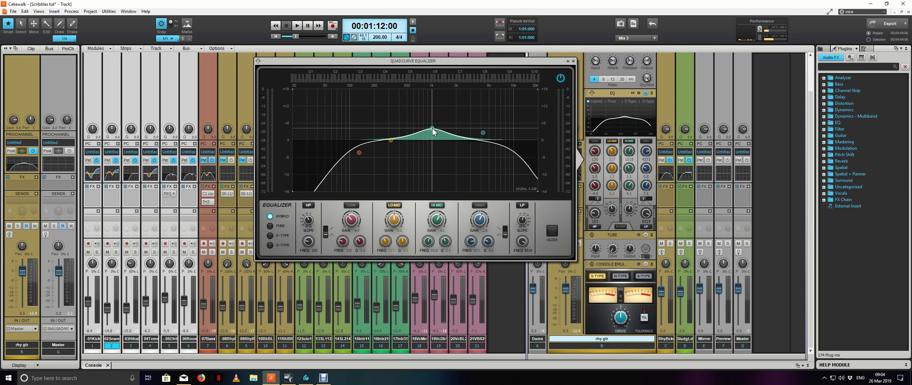
double_click(432, 127)
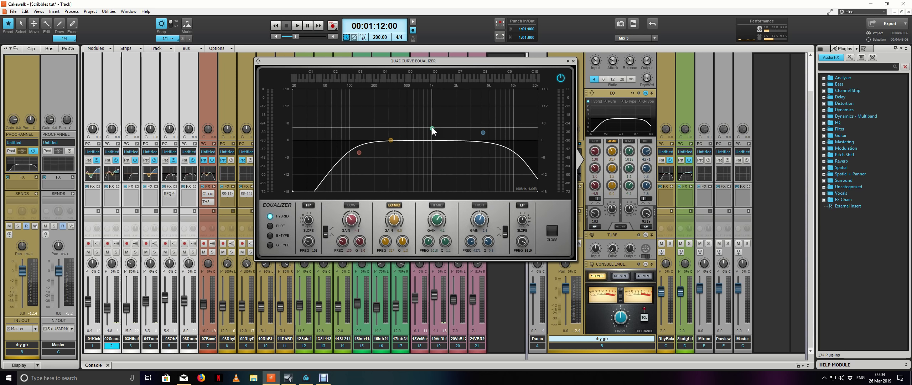
- Set the rhy gtr EQ's hi-mid band to a cut of about 3 dB near 1 kHz and toggle the band during full-mix playback
left_click_drag(432, 128, 431, 149)
left_click(633, 144)
key("space")
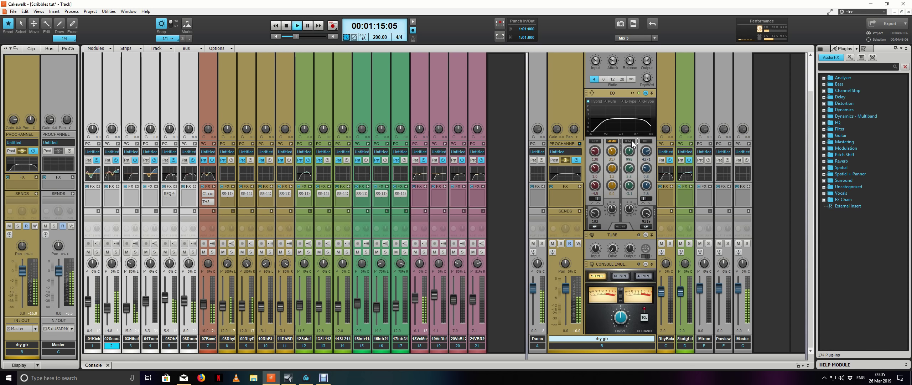
left_click(630, 142)
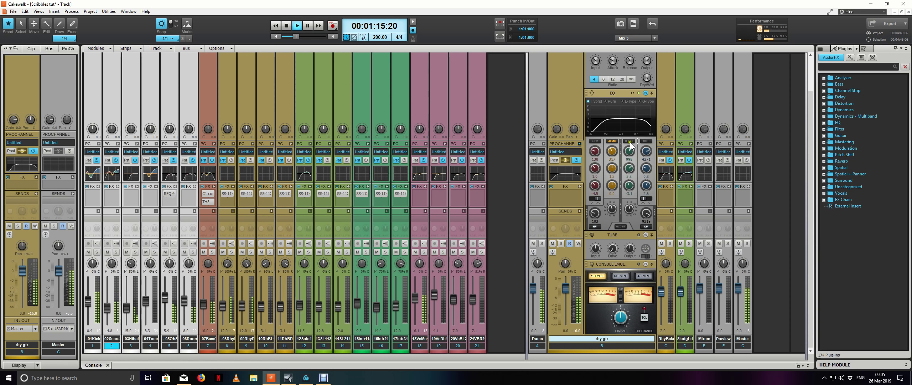
- Briefly solo the rhy gtr bus, return to the full mix, and compare it with the hi-mid band off and on
left_click(562, 244)
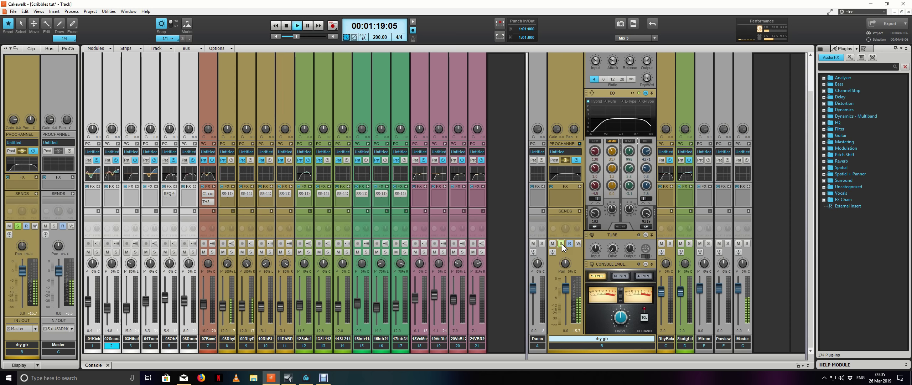
left_click(562, 244)
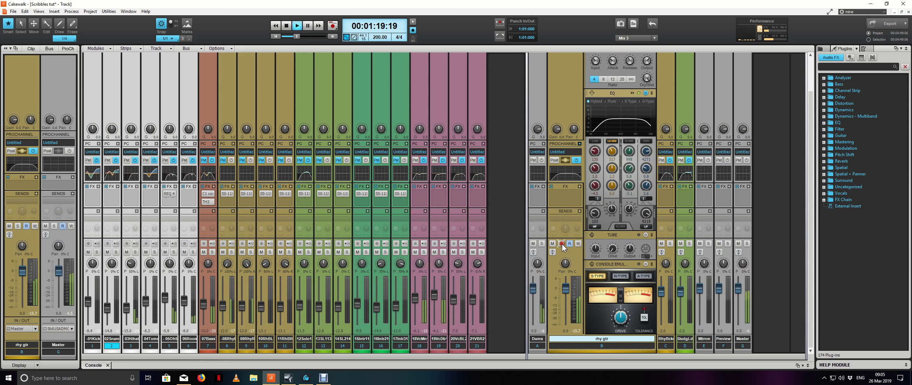
left_click(630, 142)
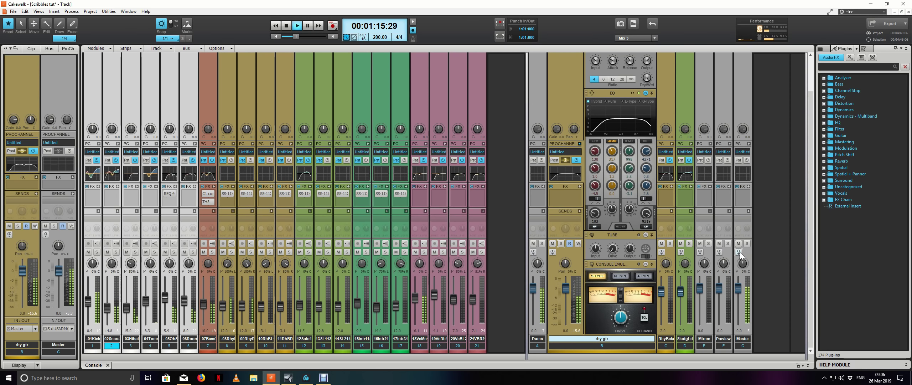
left_click(627, 142)
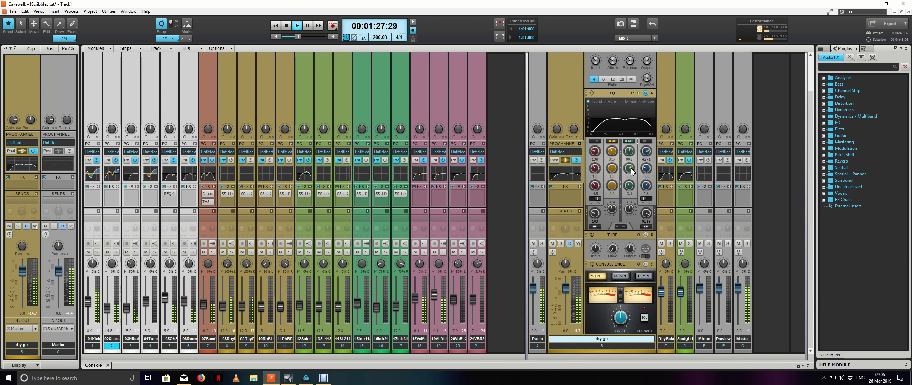
- Slightly adjust the hi-mid band's Q on the rhy gtr bus, solo the bus, and compare the band on and off
mouse_move(635, 171)
left_click_drag(632, 167, 631, 167)
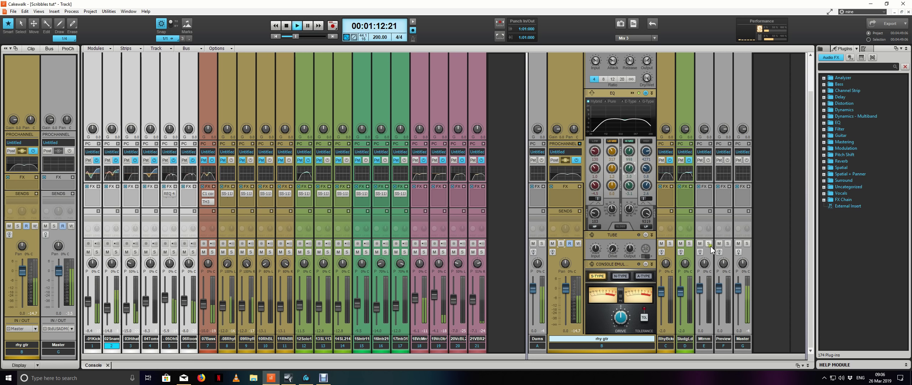
left_click(561, 244)
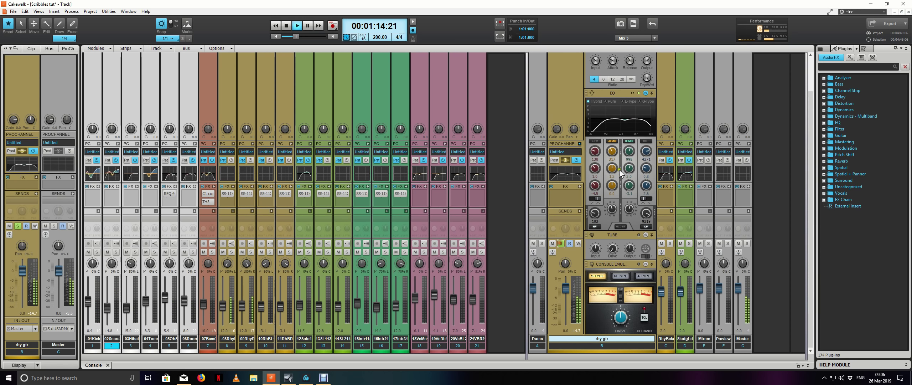
left_click(629, 141)
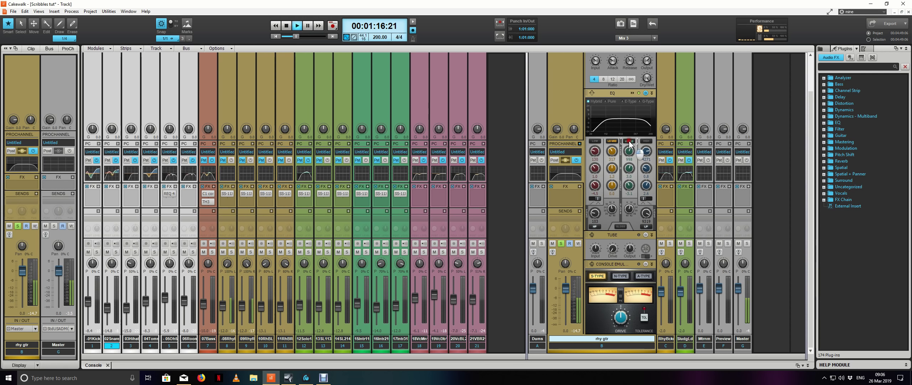
key("space")
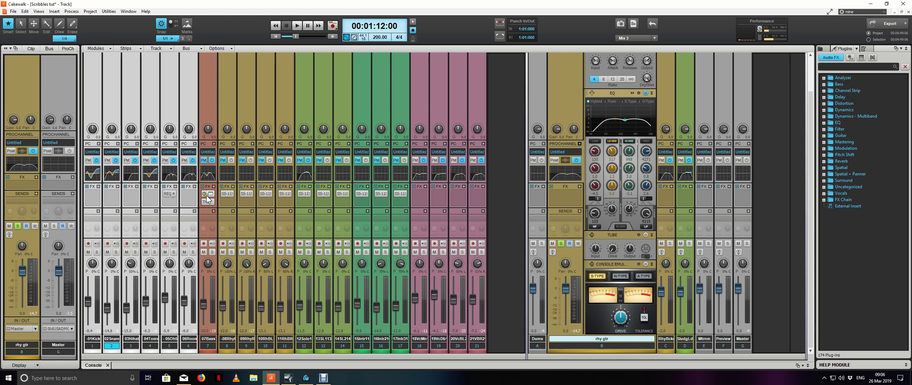
- Check the SS-11X settings on the 08 rhy L track, close the plugin, unsolo the rhy gtr bus, and audition the mix
left_click(230, 193)
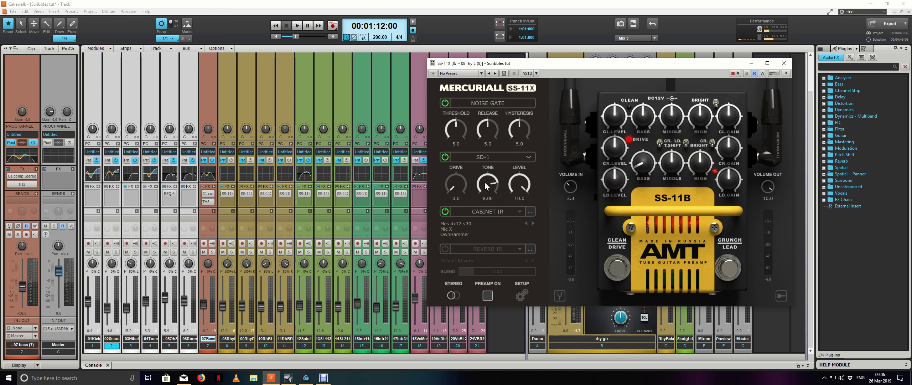
left_click(783, 63)
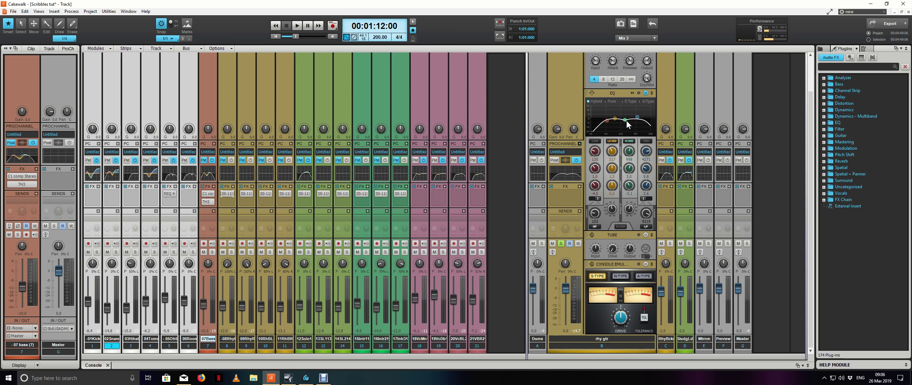
left_click(561, 244)
key("space")
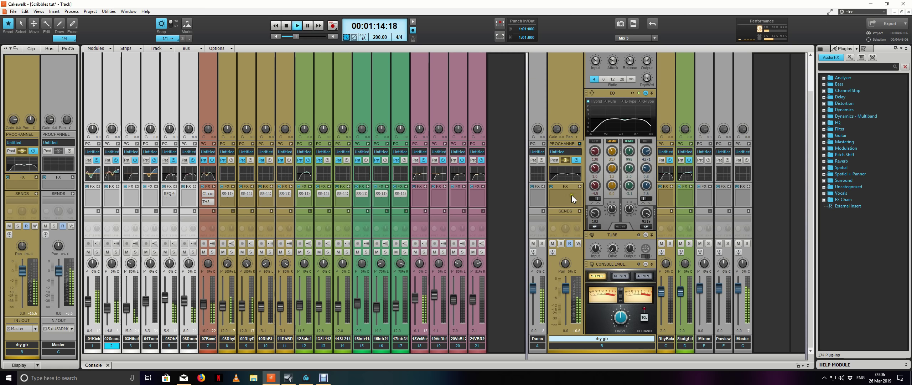
key("space")
- Show the track timeline, play the mix from about 1:31, and select the 07 bass track
double_click(125, 365)
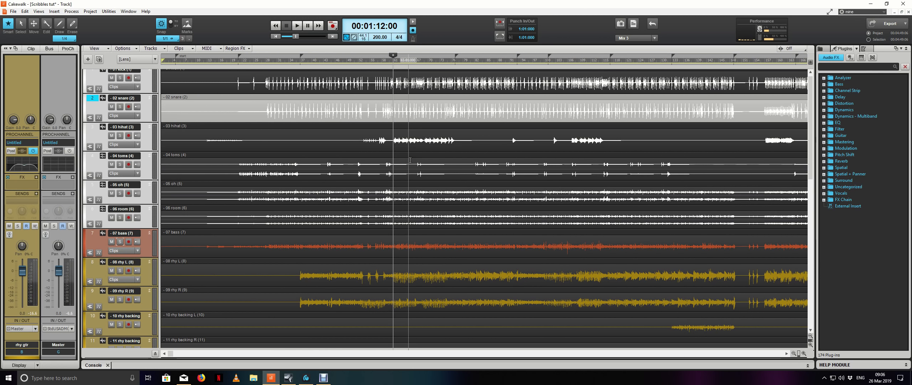
left_click(456, 62)
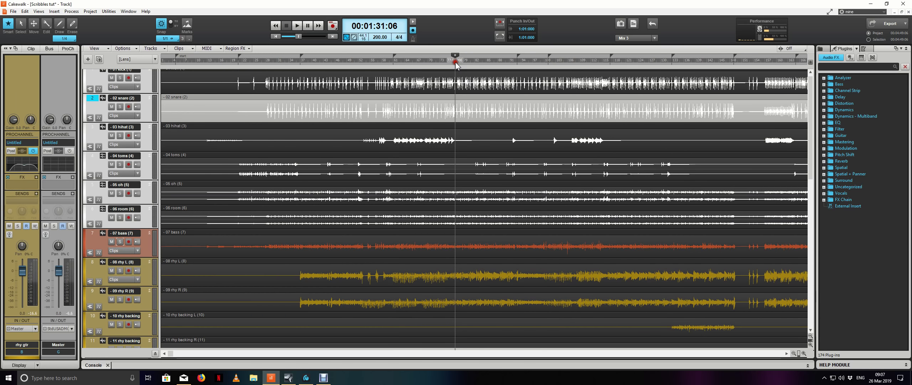
key("space")
key("ctrl+Left")
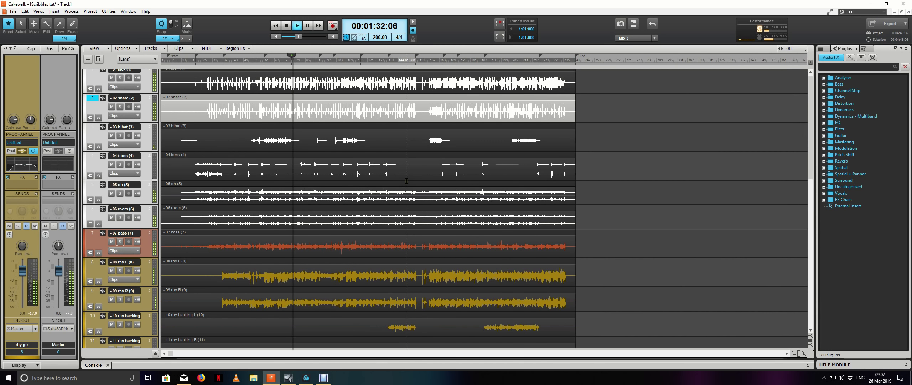
left_click(606, 243)
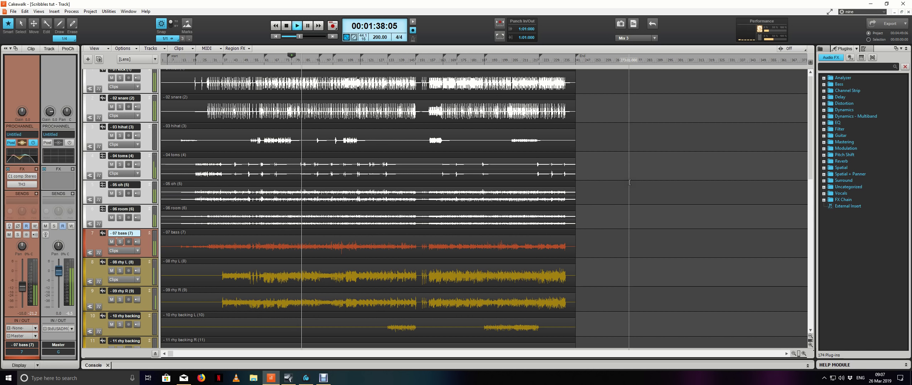
- Continue playback from further along the song and raise the rhy gtr bus fader to 1.0 dB in the console
left_click(320, 62)
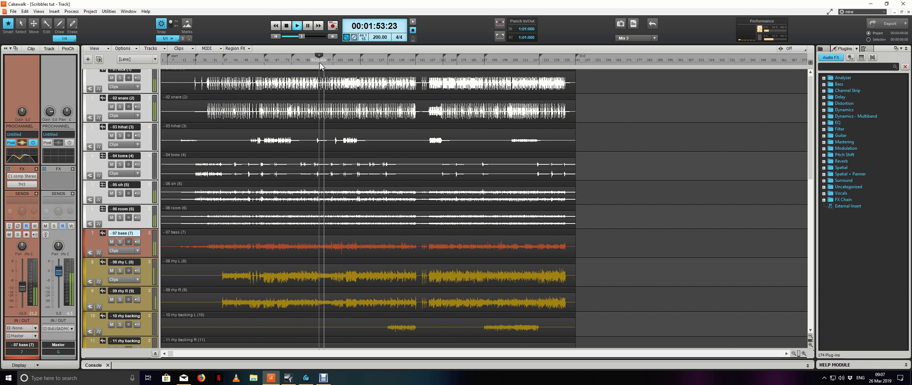
left_click(97, 365)
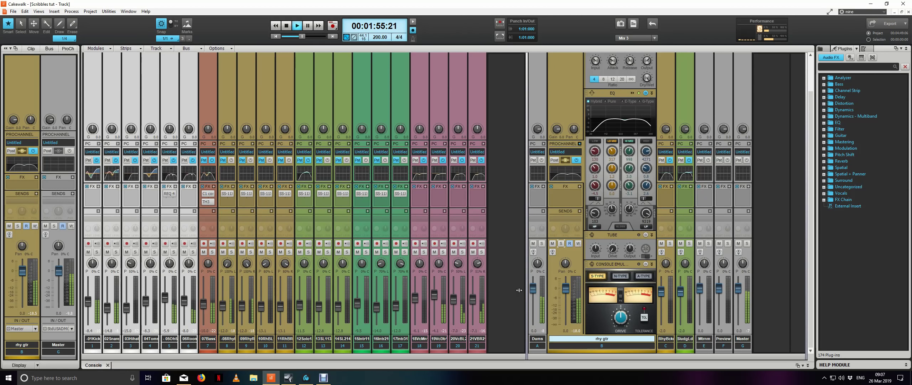
left_click_drag(568, 289, 566, 288)
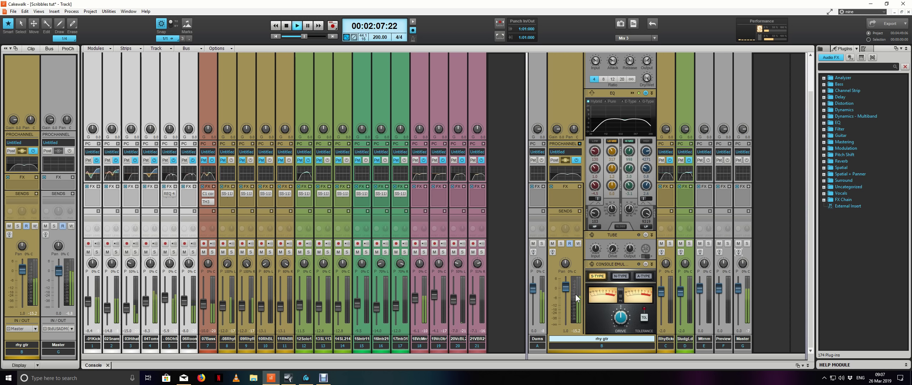
- Stop playback, solo the rhy gtr bus, and collapse its expanded ProChannel
key("space")
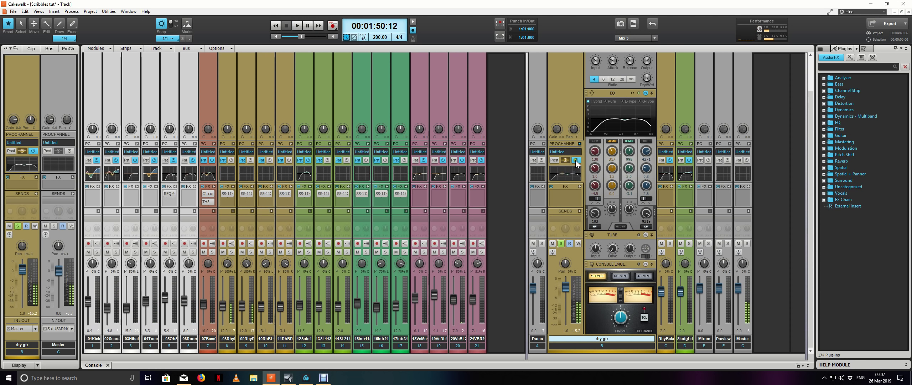
left_click(561, 243)
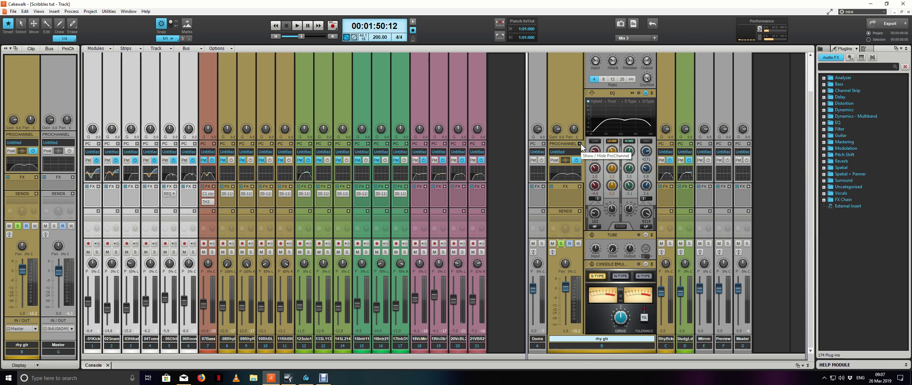
left_click(580, 144)
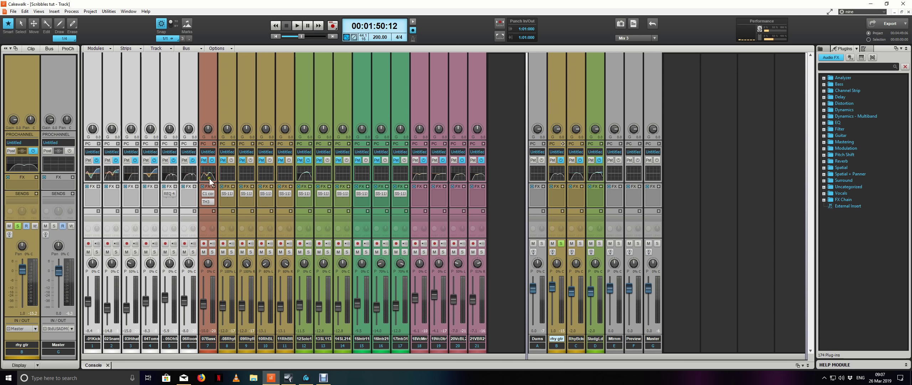
- Open the SS-11X on the 08 rhy L track and adjust the SD-1 tone
double_click(230, 195)
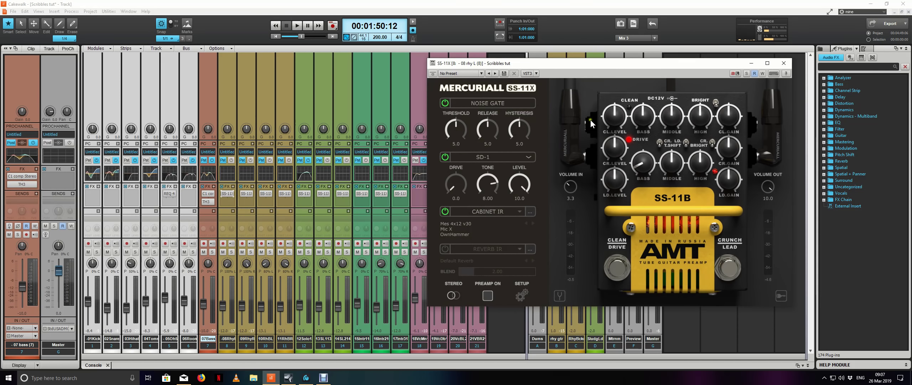
left_click_drag(614, 63, 570, 50)
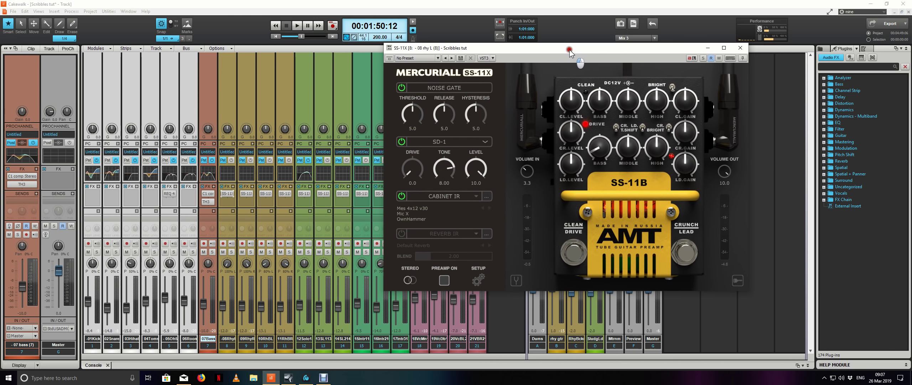
mouse_move(438, 180)
left_mouse_down()
mouse_move(453, 187)
mouse_move(445, 171)
left_mouse_up()
- Set the SD-1 tone to 7.0 in the SS-11X on the 09 rhy R track and close the plugin
left_click(251, 194)
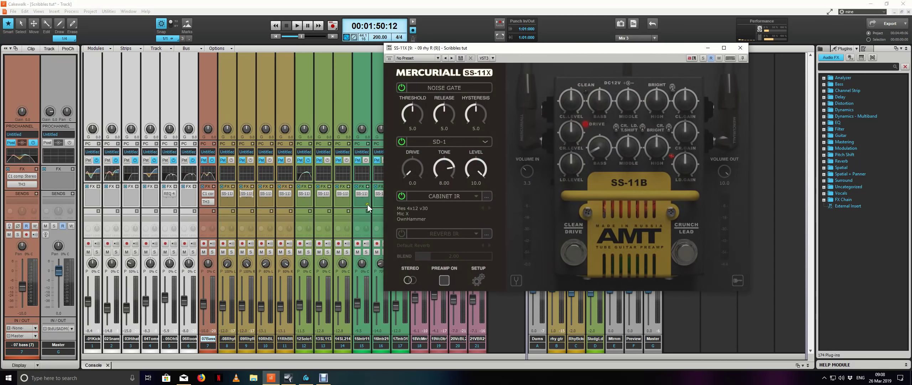
scroll(443, 171, "down", 1)
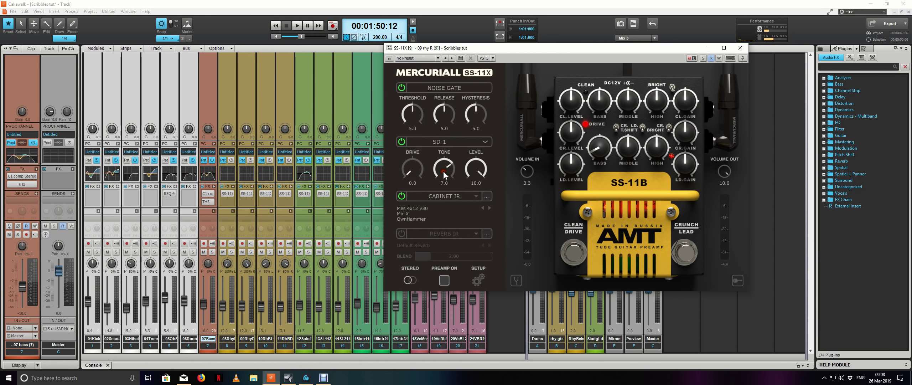
left_click(740, 48)
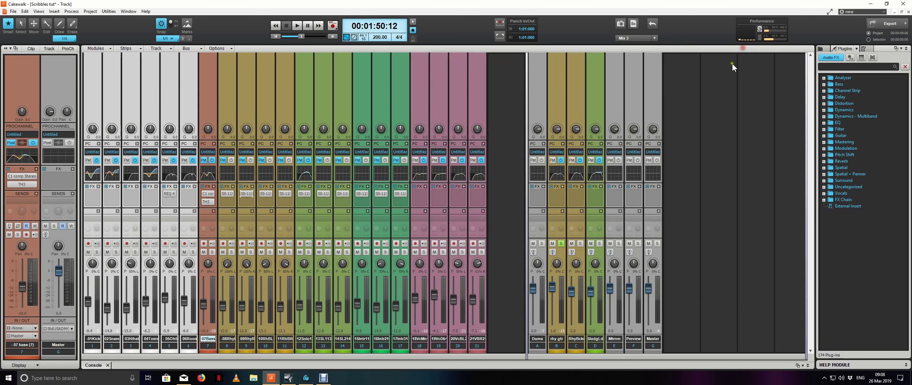
- Play the soloed rhythm guitars, and unsolo the rhy gtr bus to hear them in the full mix
key("space")
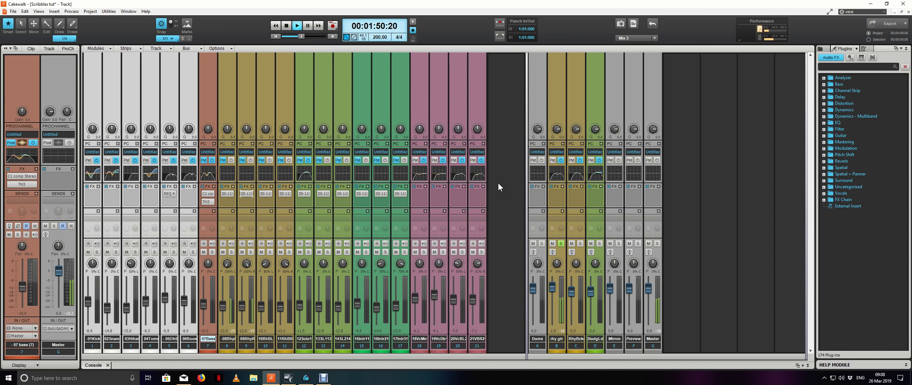
left_click(561, 243)
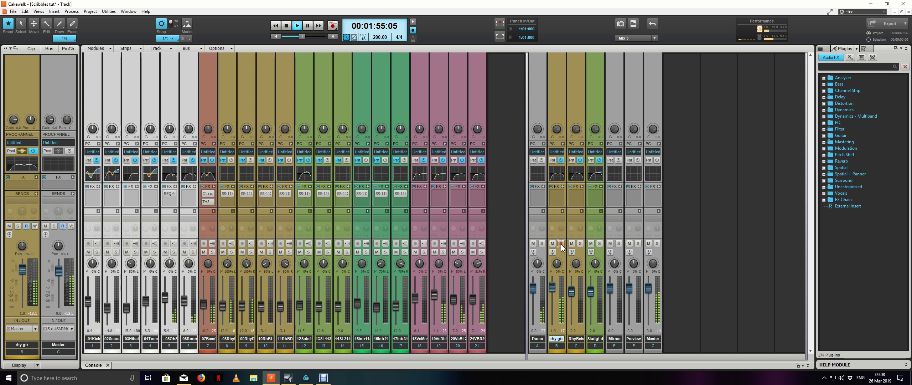
- Unsolo the rhy gtr bus, expand its ProChannel, and toggle the EQ's high-mid band off and on to compare during playback
left_click(561, 244)
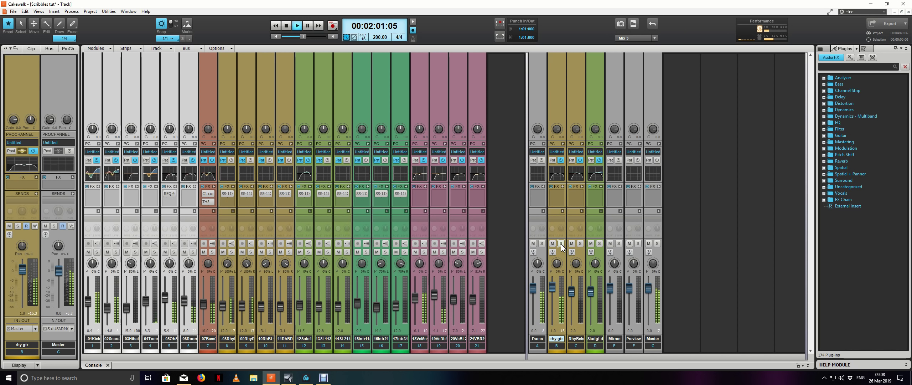
left_click(563, 144)
left_click(629, 141)
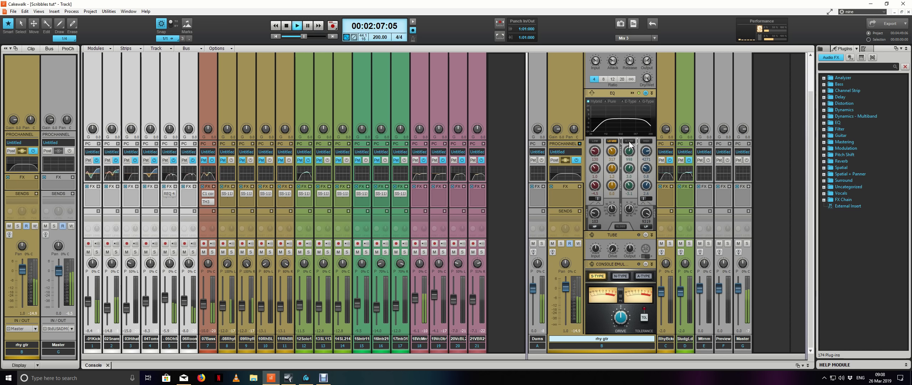
left_click(629, 141)
key("space")
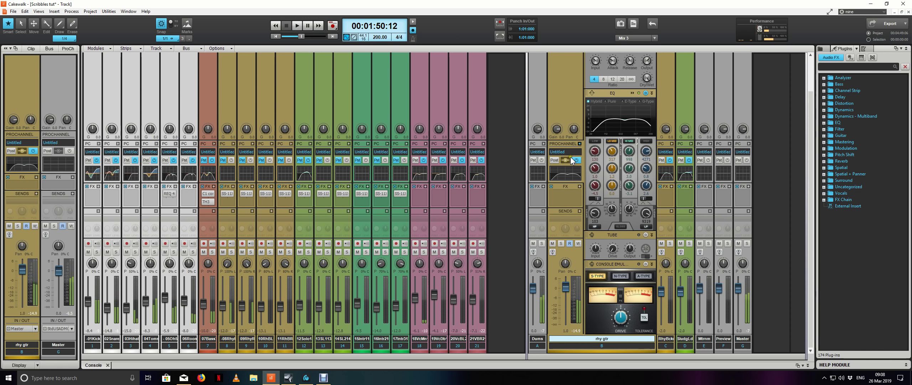
- Solo the rhy gtr bus, restart playback, and open its EQ in the enlarged Quadcurve Equalizer view
left_click(561, 243)
key("space")
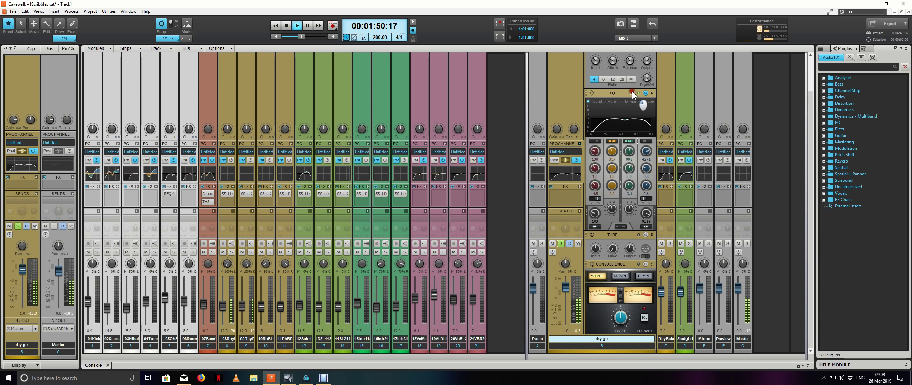
left_click(632, 93)
- Shape the rhy gtr bus's low-mid band into a narrow, slight cut at about 682 Hz and close the enlarged equalizer
left_click_drag(432, 149, 408, 135)
key("space")
key("space")
scroll(408, 134, "up", 10)
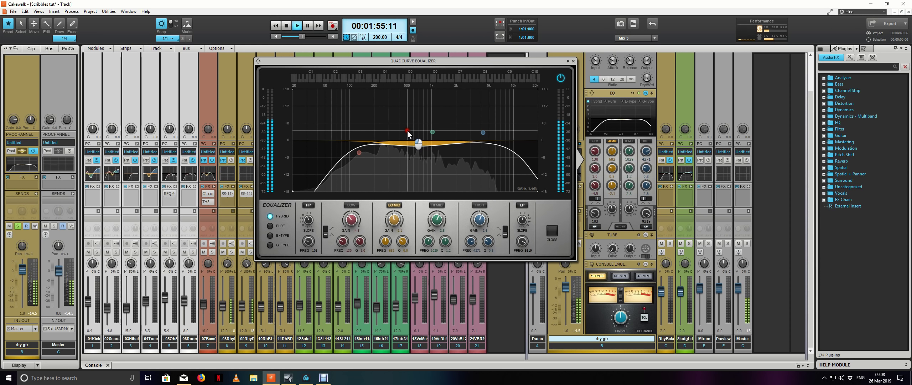
double_click(418, 145)
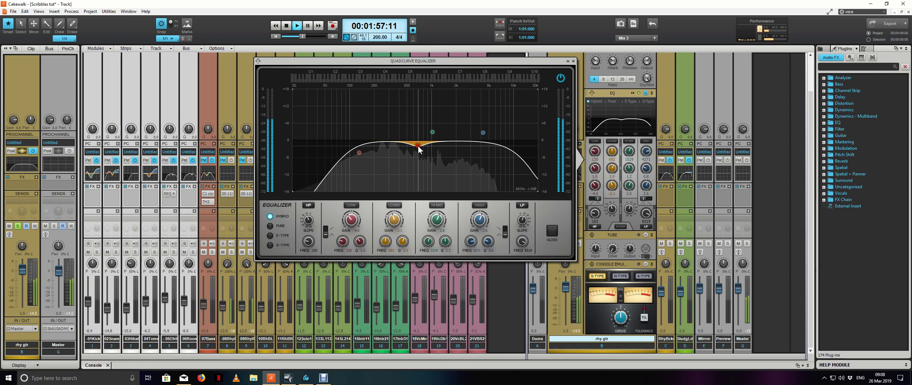
double_click(418, 146)
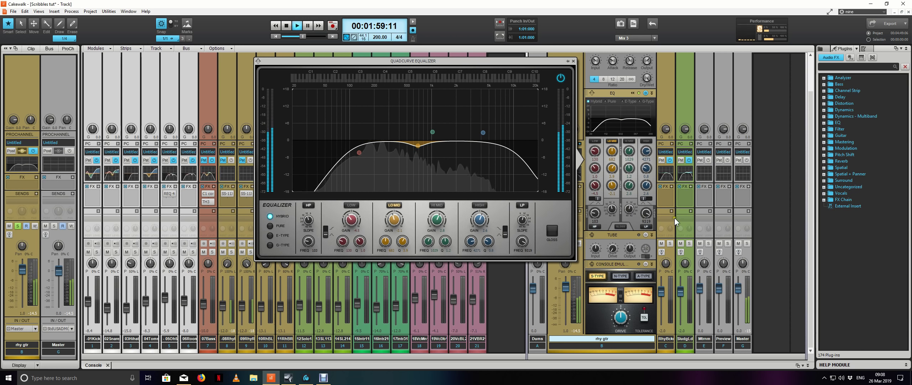
left_click(574, 60)
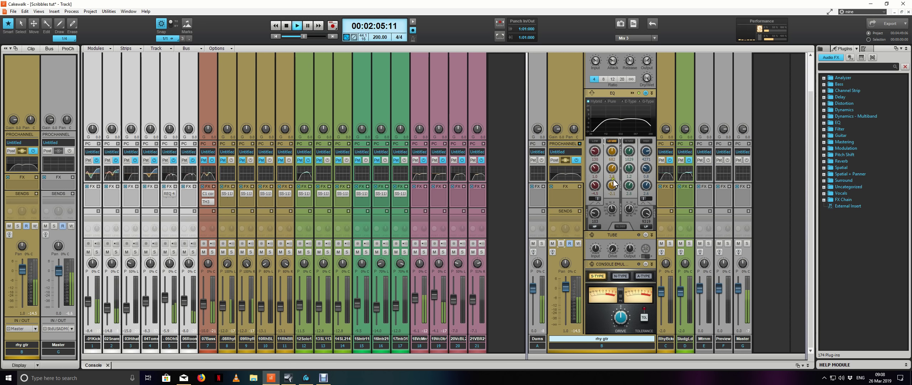
- Boost and sweep the low-mid band of the rhy gtr EQ, return it to a slight cut, and switch the band off for comparison
scroll(614, 183, "up", 9)
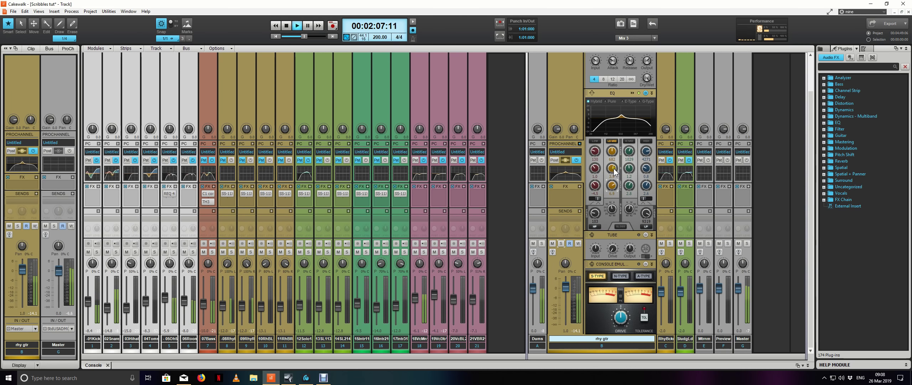
scroll(614, 172, "down", 8)
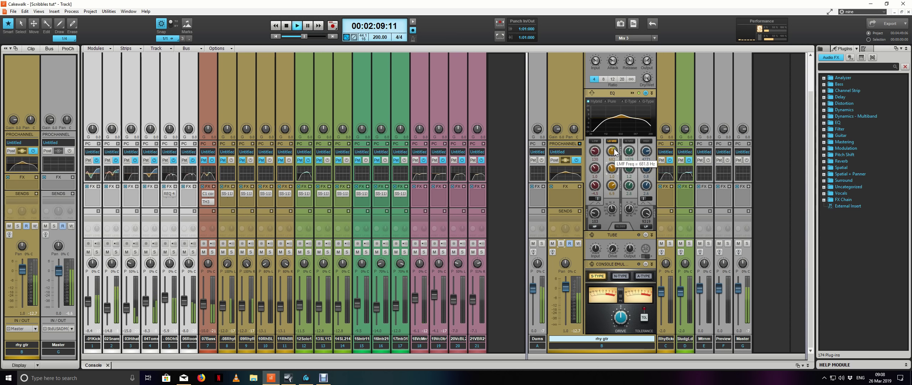
scroll(615, 151, "down", 5)
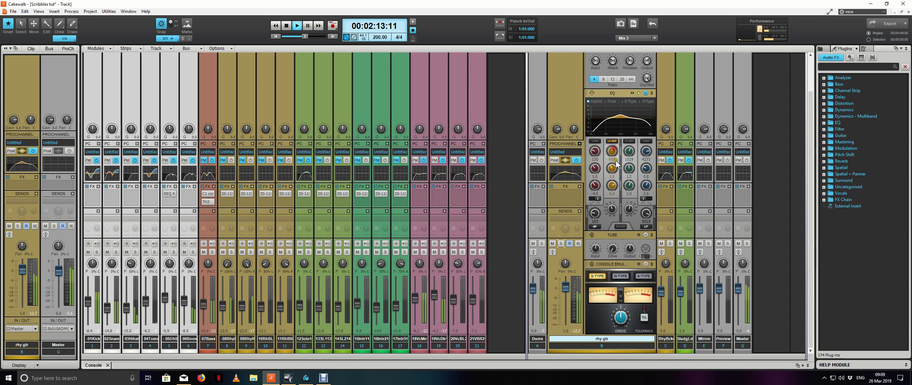
scroll(614, 186, "down", 6)
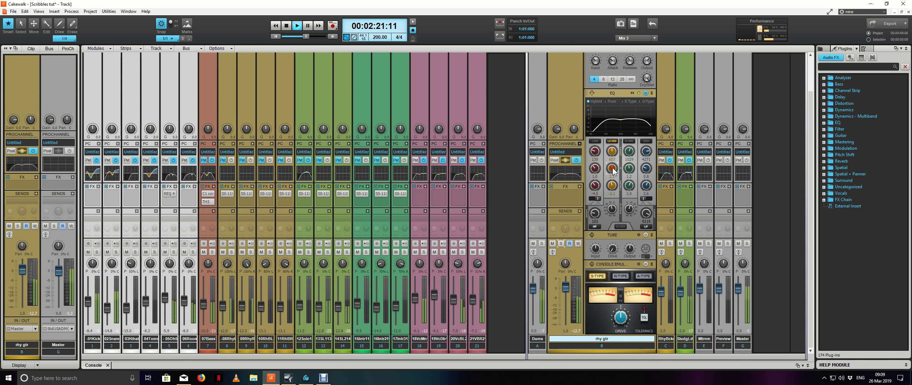
left_click(613, 141)
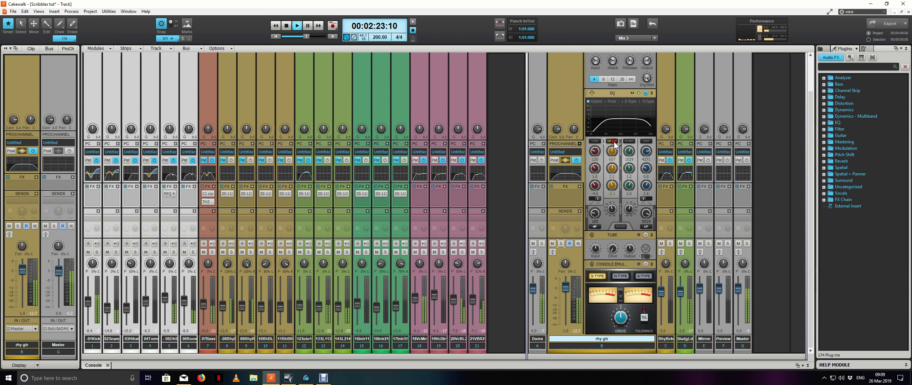
- Audition the song in the Track view from about 2:00, 2:20 and 2:40
key("space")
key("alt+2")
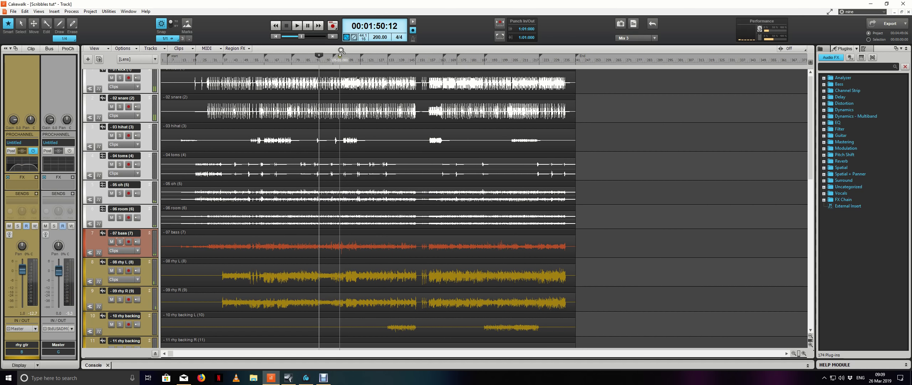
mouse_move(340, 53)
left_mouse_down()
mouse_move(361, 61)
mouse_move(332, 63)
left_mouse_up()
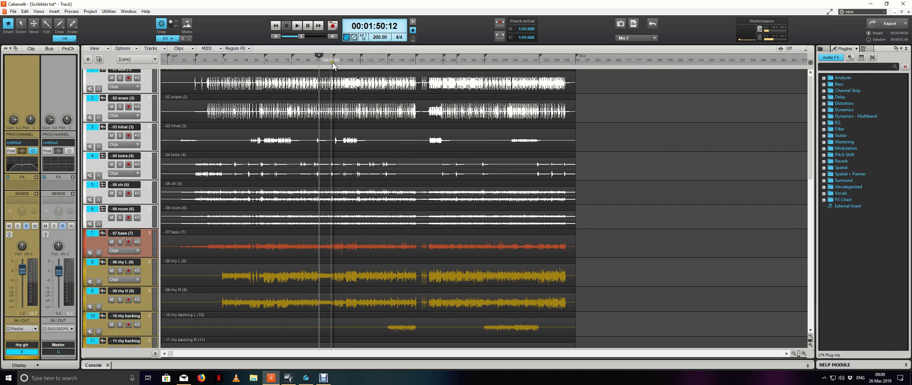
left_click(332, 63)
key("space")
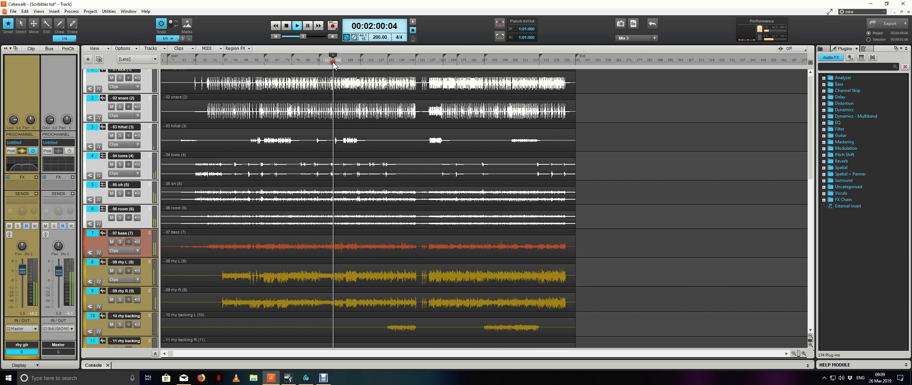
left_click(361, 62)
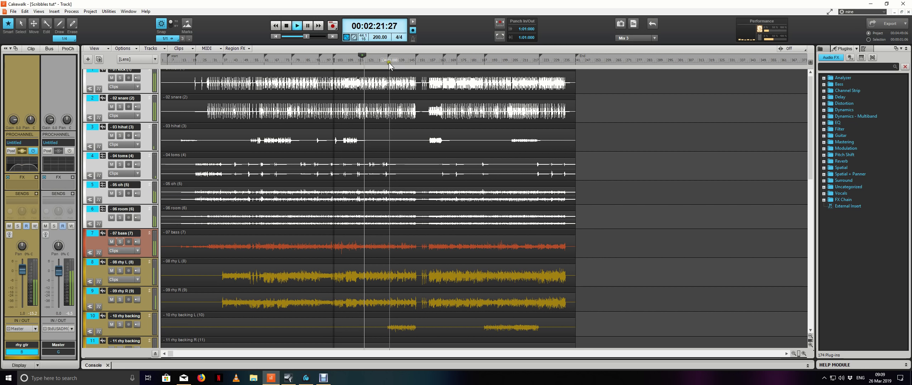
left_click(390, 65)
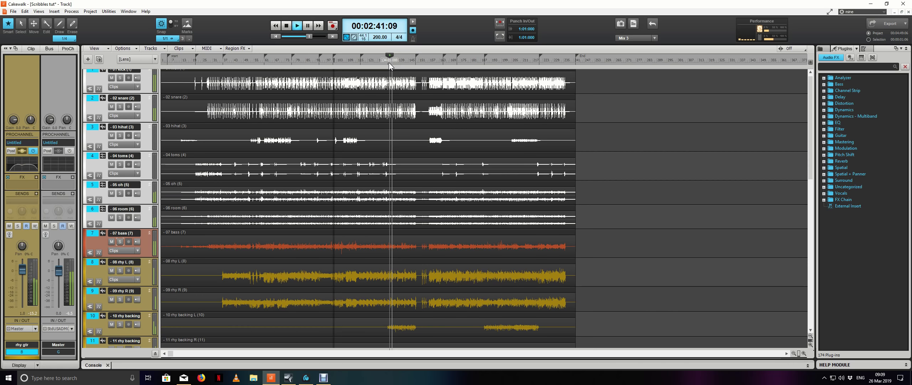
- Play from where the rhythm guitars enter, select that passage on the timeline, and return to the Console view
left_click(223, 66)
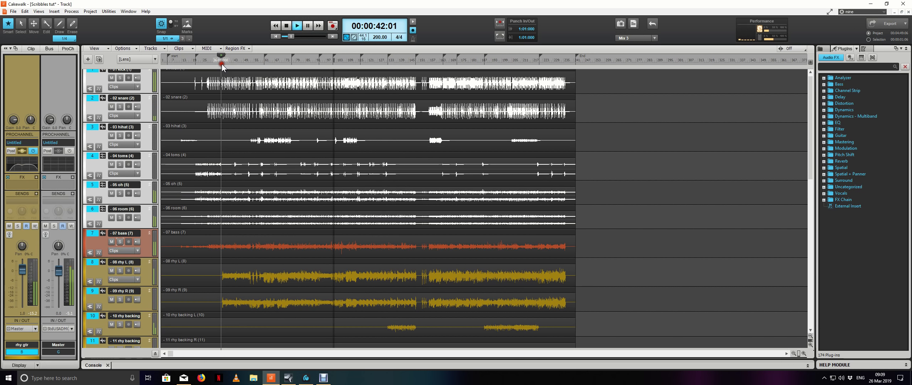
left_click_drag(225, 65, 265, 64)
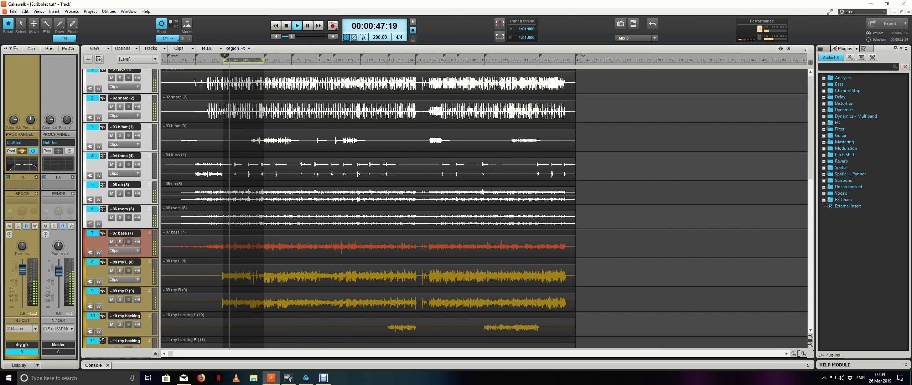
left_click(91, 366)
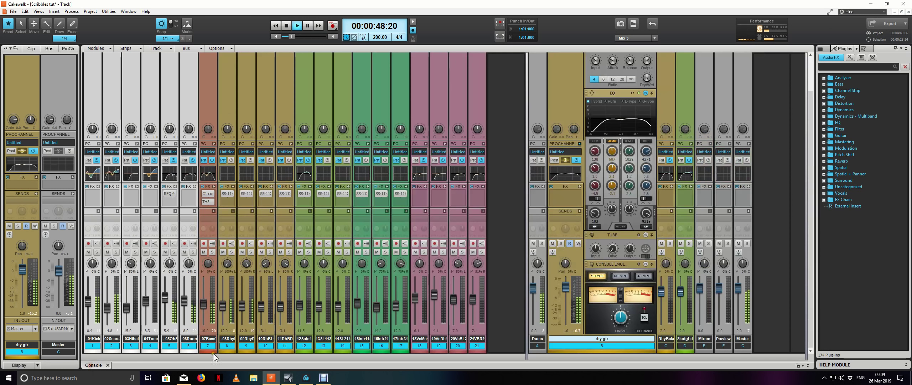
- Switch the low-mid band back on, boost the high-mid band with a higher frequency and Q, and switch that band off for comparison
left_click(613, 141)
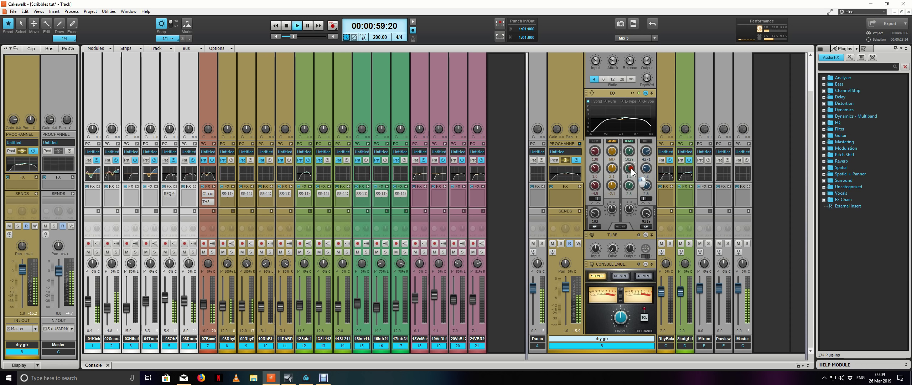
scroll(632, 168, "down", 3)
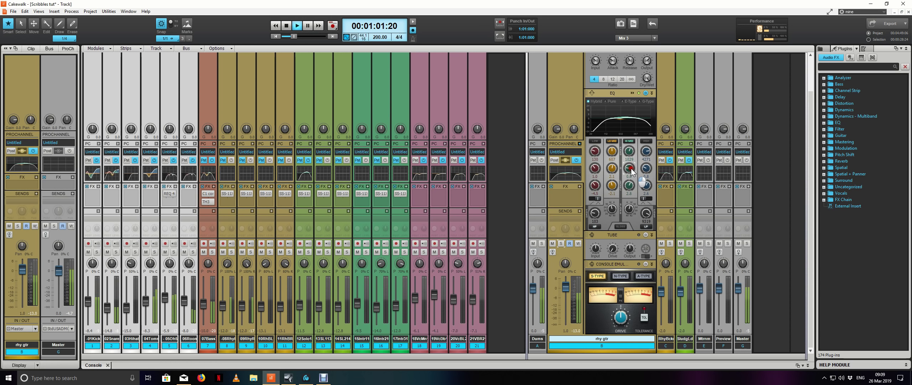
scroll(632, 168, "up", 3)
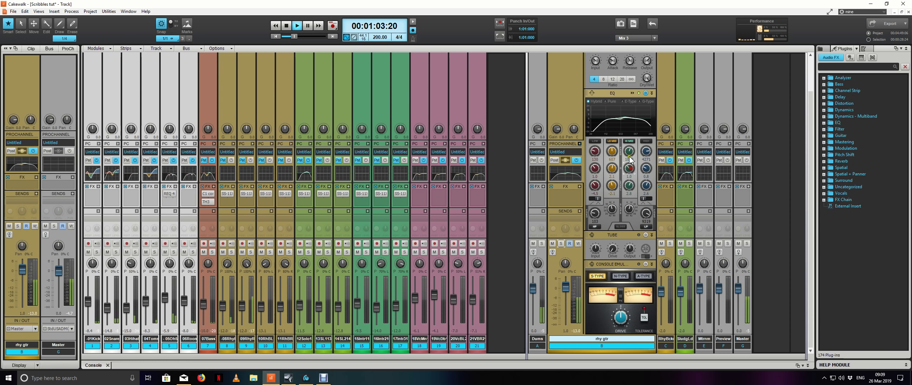
scroll(630, 153, "up", 2)
scroll(630, 183, "up", 5)
scroll(632, 151, "up", 5)
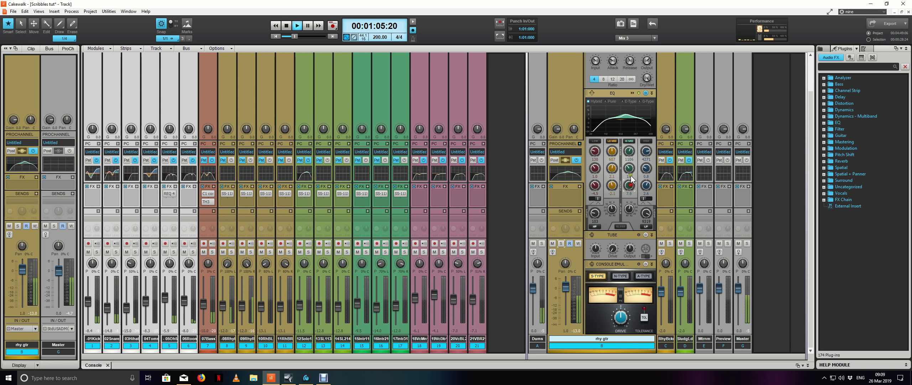
scroll(633, 148, "down", 5)
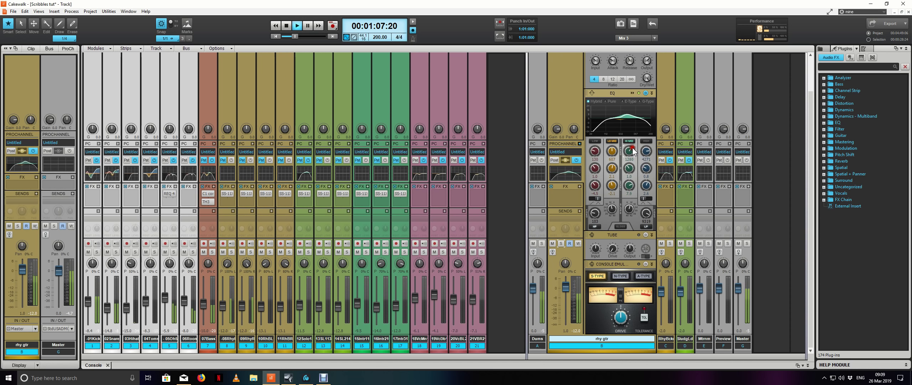
left_click(633, 141)
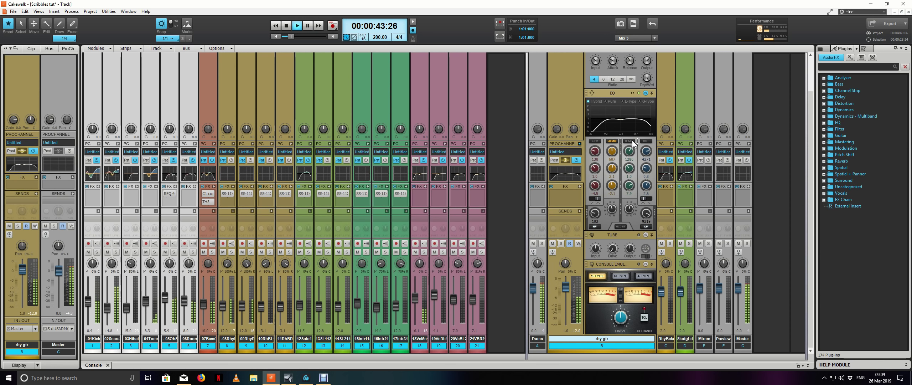
- Restart playback from about 1:12 on the Track view's timeline and return to the Console view
key("space")
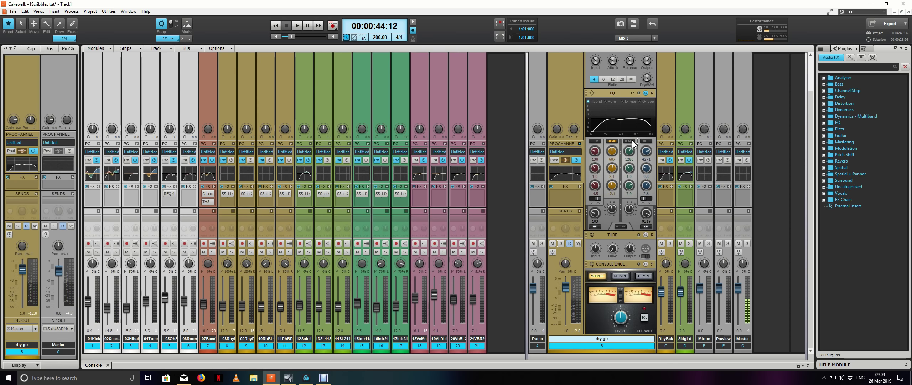
key("alt+1")
left_click_drag(245, 64, 264, 63)
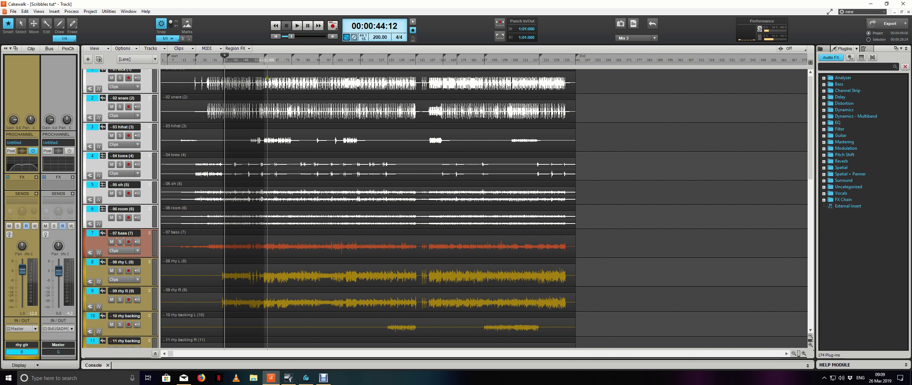
left_click(264, 79)
key("space")
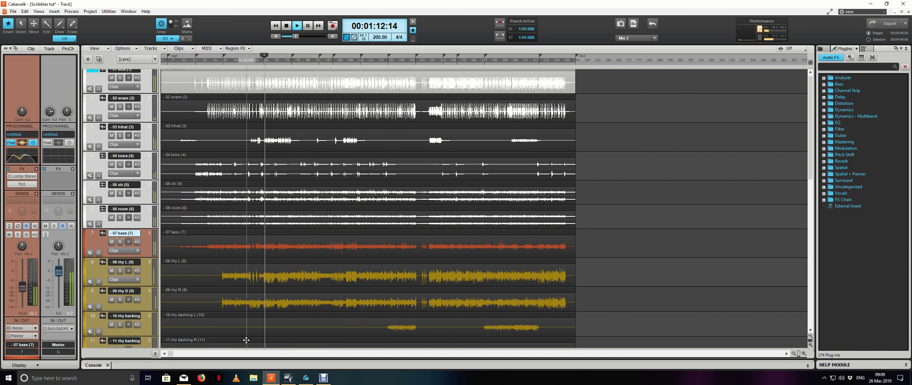
left_click(92, 365)
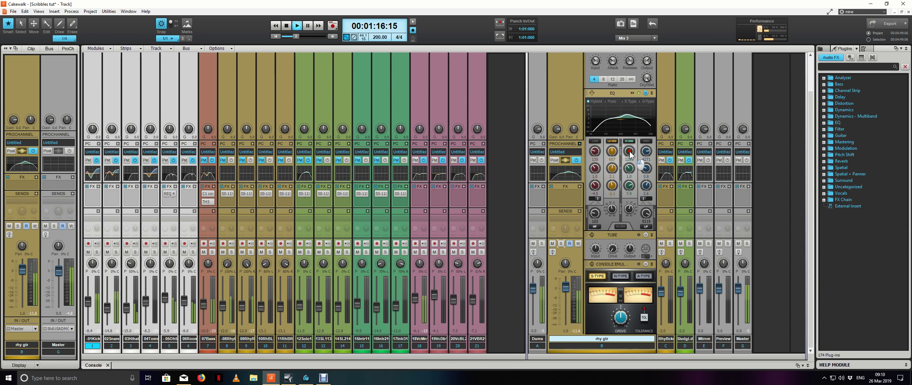
- Sweep the boosted high-mid band of the rhy gtr EQ and settle its frequency at about 1.3 kHz
scroll(630, 151, "up", 10)
scroll(630, 151, "down", 15)
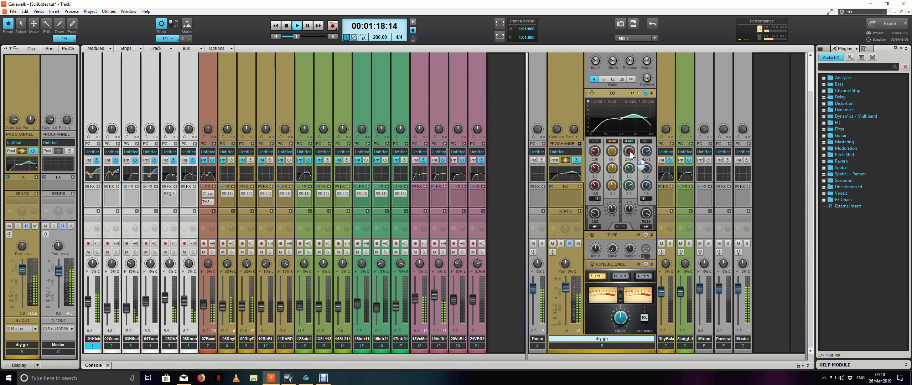
scroll(631, 151, "up", 4)
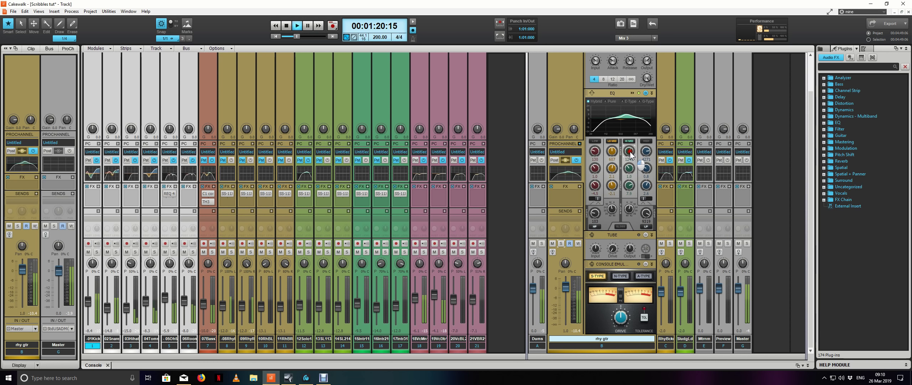
scroll(630, 151, "up", 1)
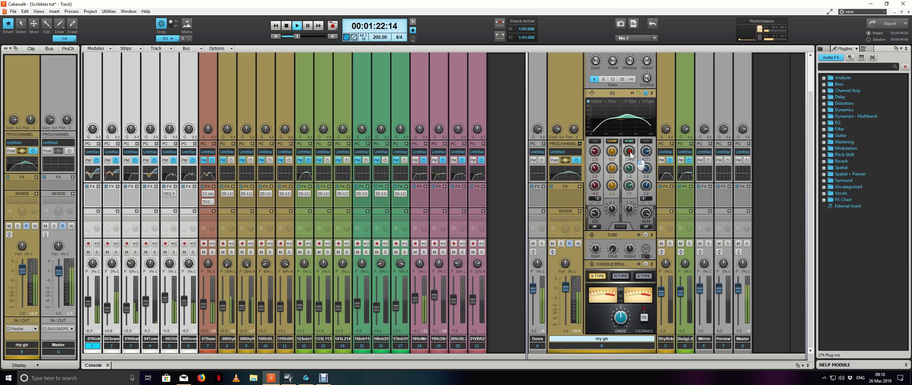
scroll(630, 151, "up", 1)
scroll(630, 168, "up", 1)
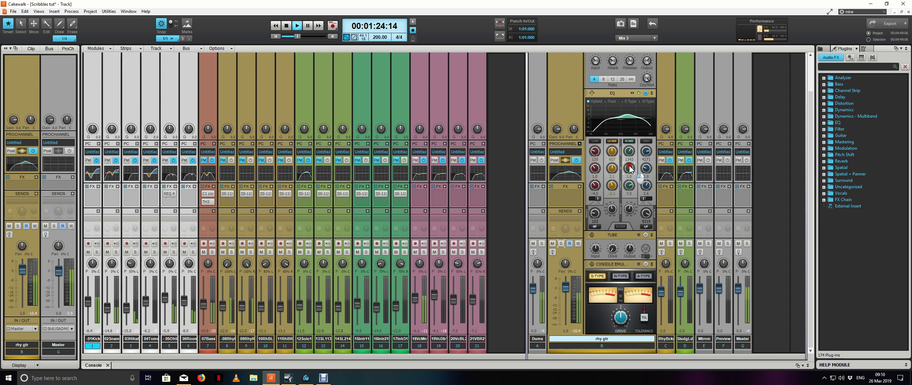
- Lower the Q and reduce the gain of the high-mid band in the rhy gtr bus EQ
scroll(630, 187, "down", 3)
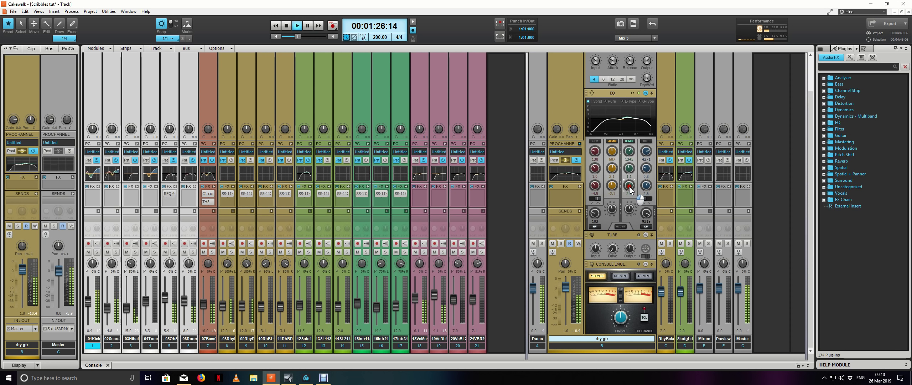
scroll(629, 186, "up", 1)
scroll(630, 169, "down", 1)
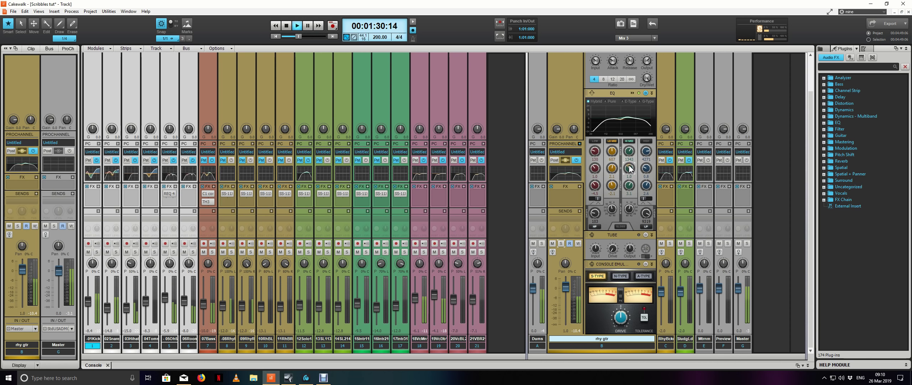
- Switch the high-mid and low-mid EQ bands off and back on to compare their effect during playback
left_click(630, 141)
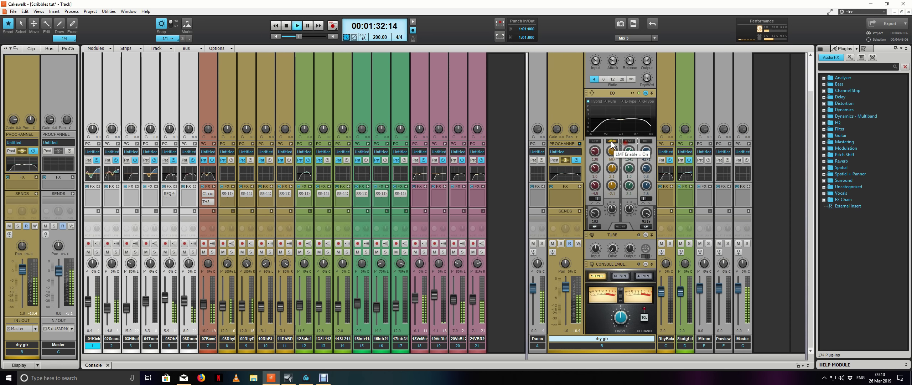
left_click(612, 141)
left_click(612, 141)
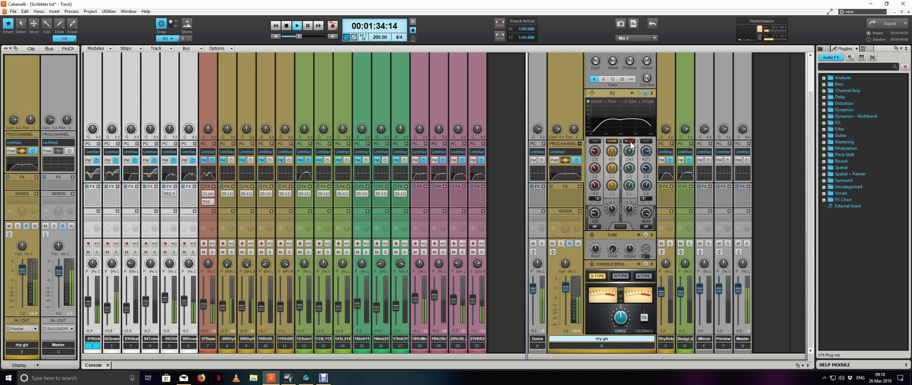
left_click(630, 141)
- Restart playback from 1:12 in the Track view, loop the passage starting there, and return to the Console view
key("space")
key("d")
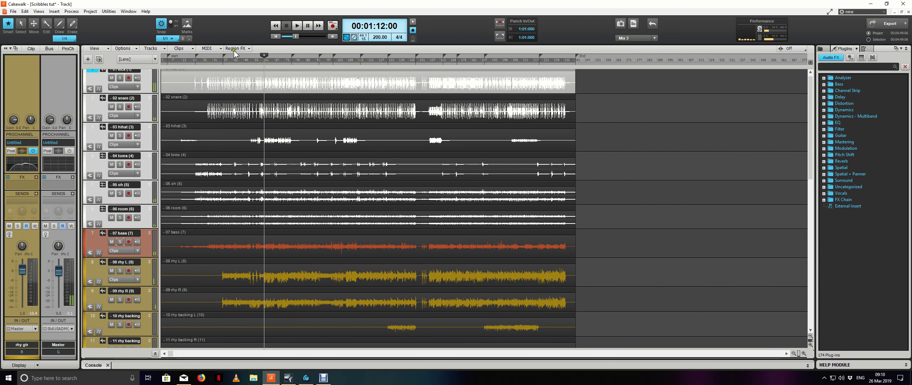
left_click_drag(264, 56, 241, 62)
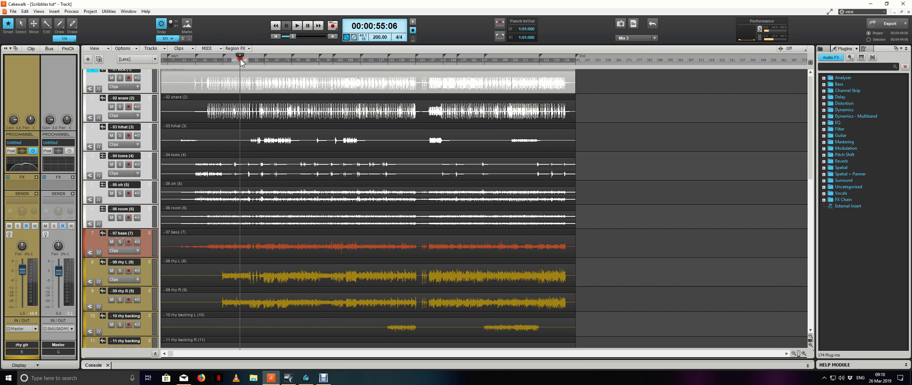
left_click(264, 57)
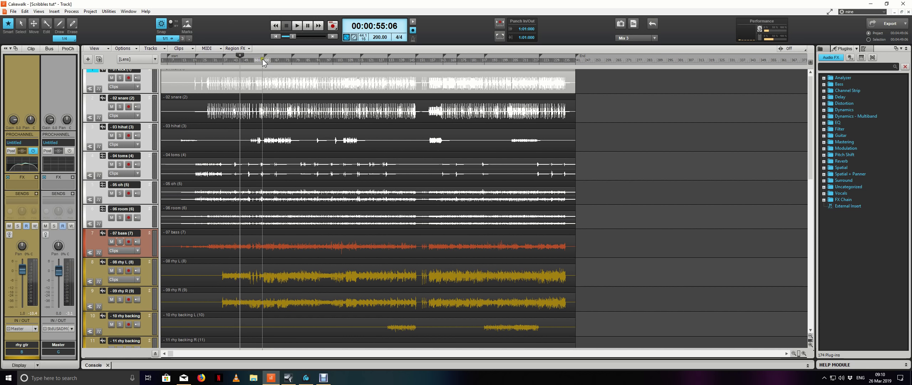
key("space")
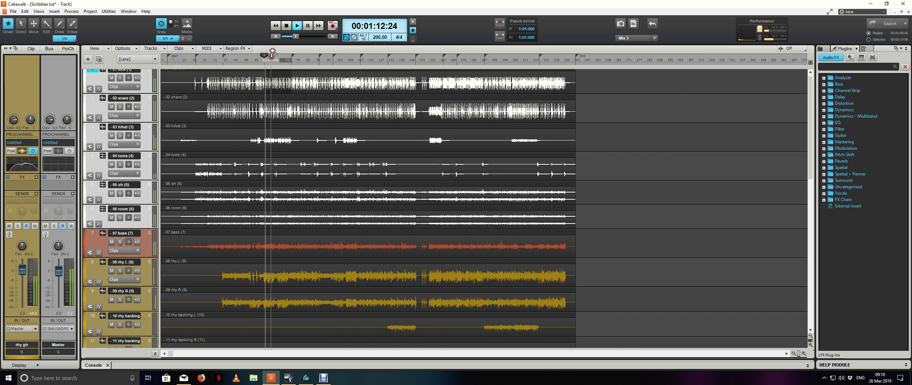
left_click_drag(291, 60, 266, 59)
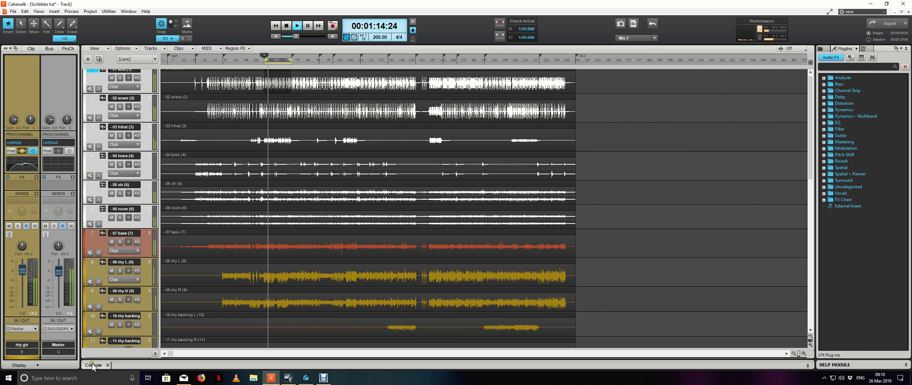
key("alt+2")
- Bypass both mid bands of the rhy gtr EQ over the looped passage, then re-enable them
left_click(631, 142)
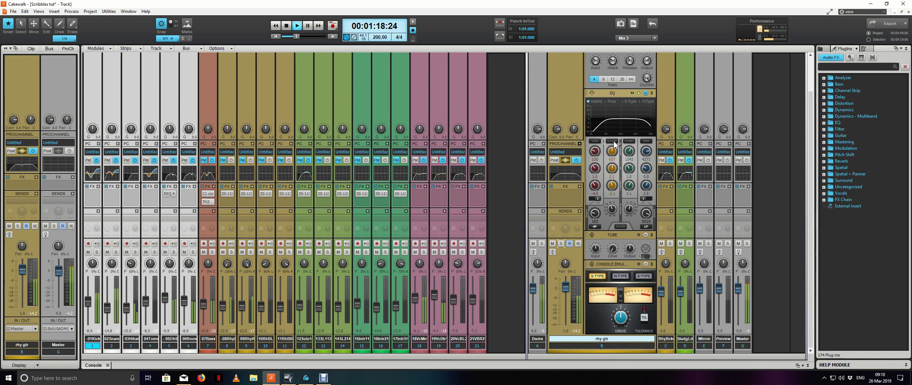
left_click(613, 141)
left_click(629, 141)
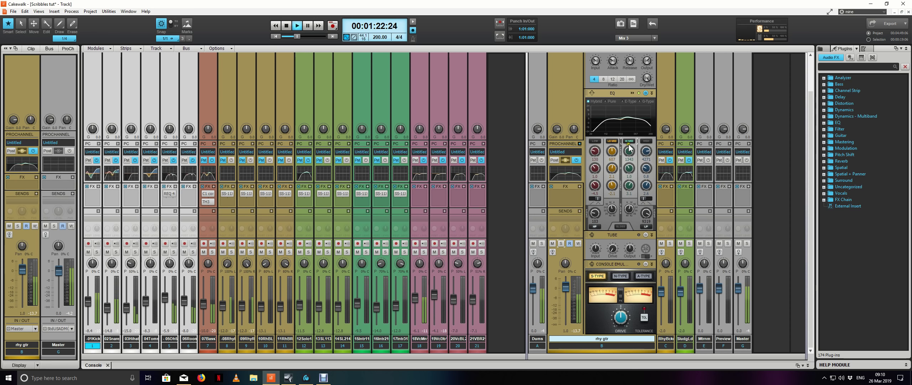
- Reset the rhy gtr bus fader to 0.0 dB
mouse_move(632, 155)
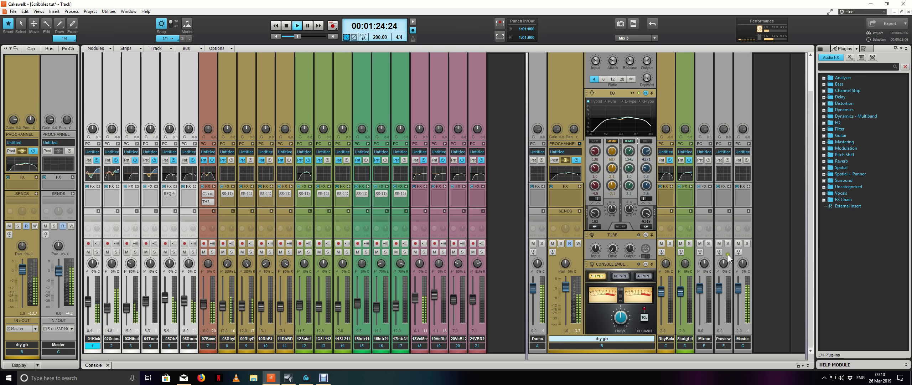
left_click(738, 251)
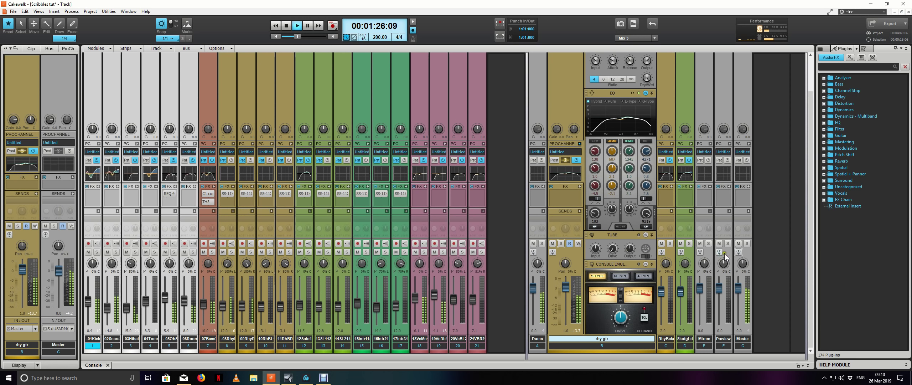
double_click(568, 286)
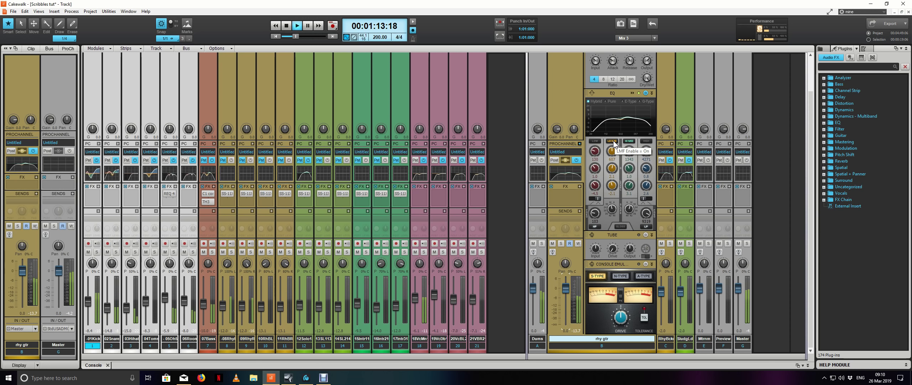
- Compare the looped passage at the new bus level without and with the low-mid and high-mid bands
left_click(613, 141)
left_click(630, 141)
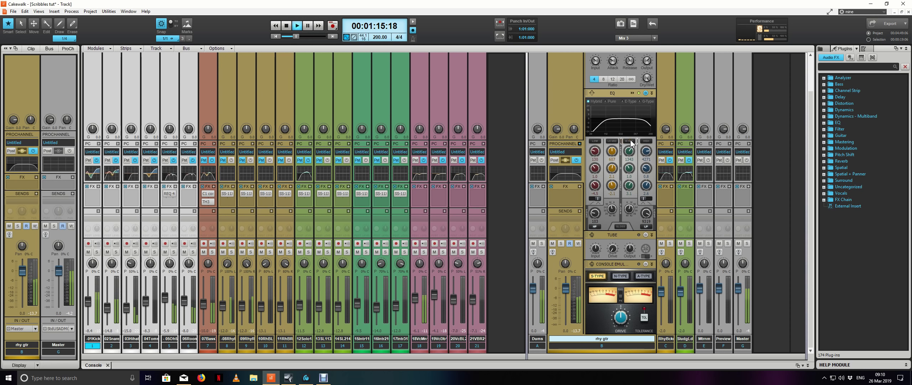
left_click(630, 142)
left_click(611, 141)
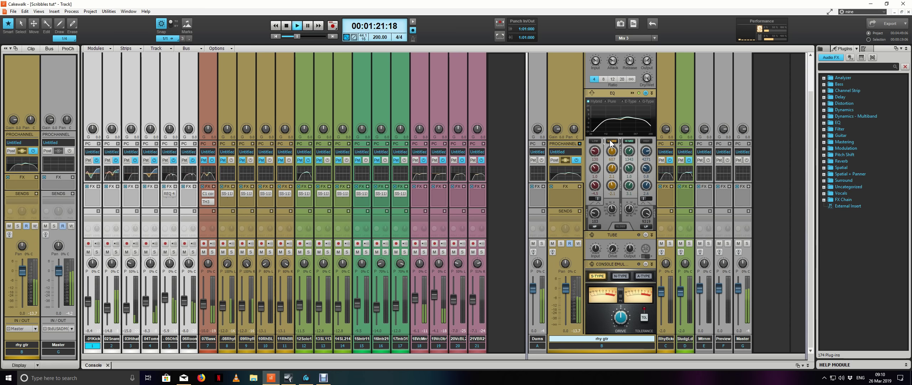
- Audition the rhy gtr bus soloed and in the full mix, stop playback, and solo the bus again
left_click(561, 243)
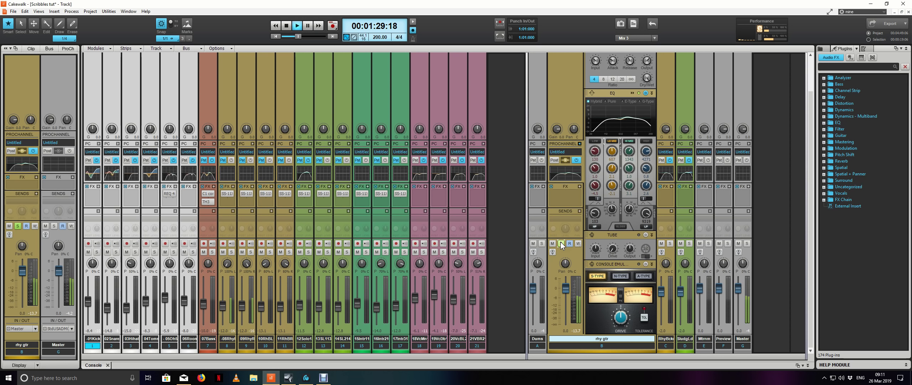
key("space")
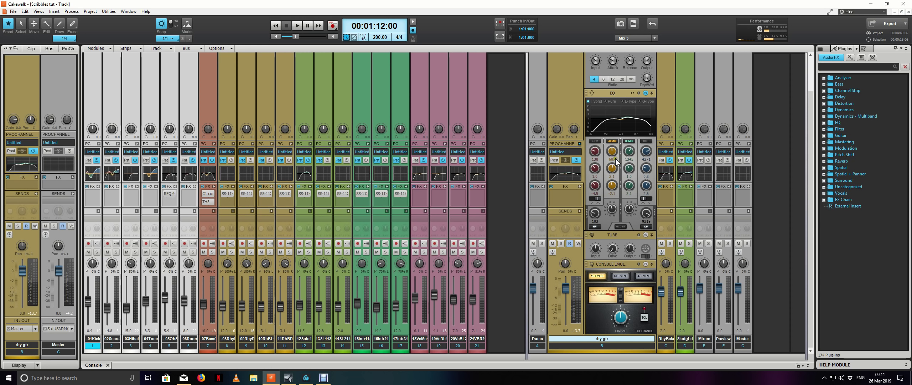
mouse_move(613, 160)
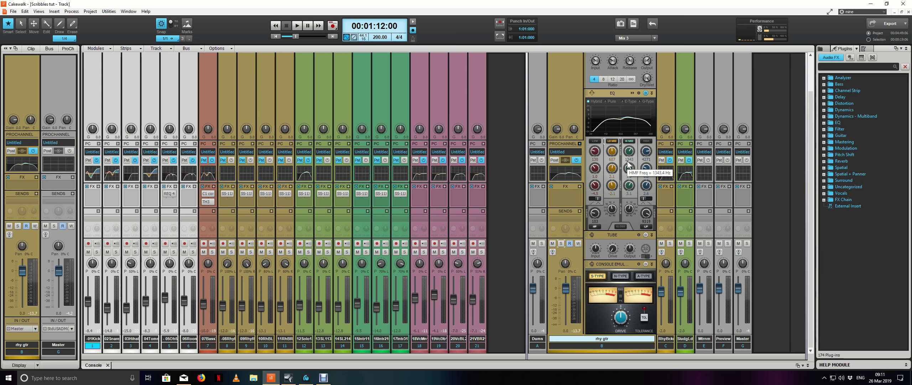
key("space")
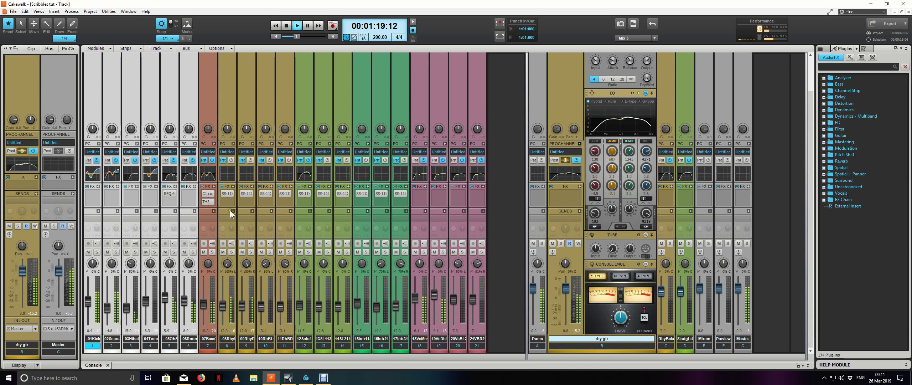
key("space")
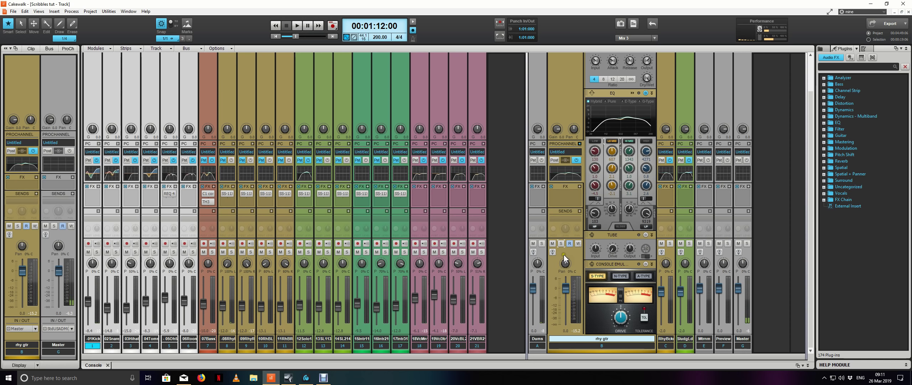
left_click(559, 244)
- Collapse the rhy gtr bus's expanded ProChannel and insert the TDR Nova plug-in in its FX rack
left_click(580, 143)
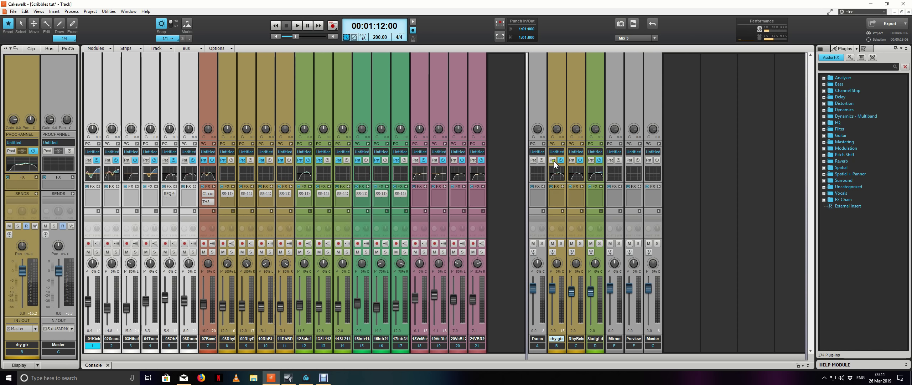
left_click(562, 187)
mouse_move(618, 195)
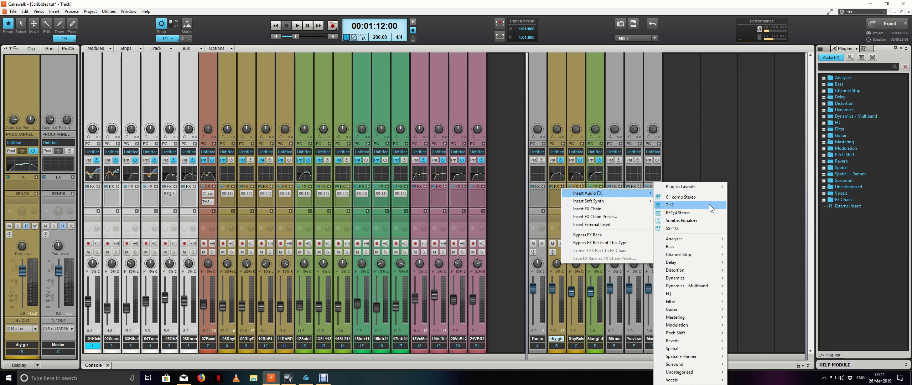
mouse_move(709, 255)
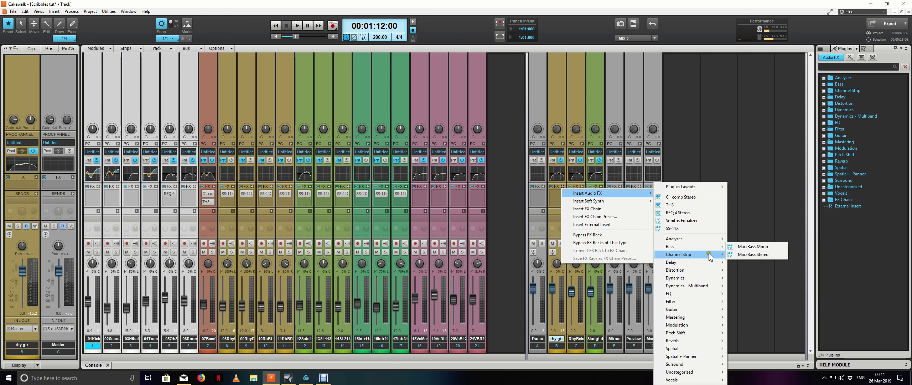
mouse_move(709, 278)
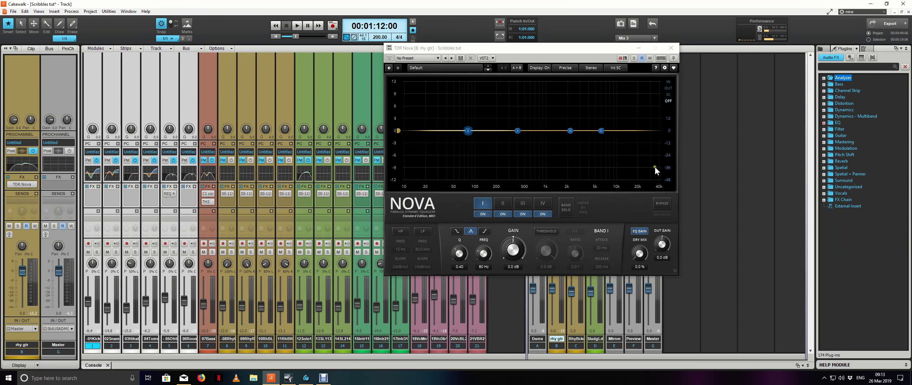
- Move the TDR Nova window aside and set its analyzer to OUT while playing the passage, then stop playback
key("space")
left_click_drag(544, 49, 655, 66)
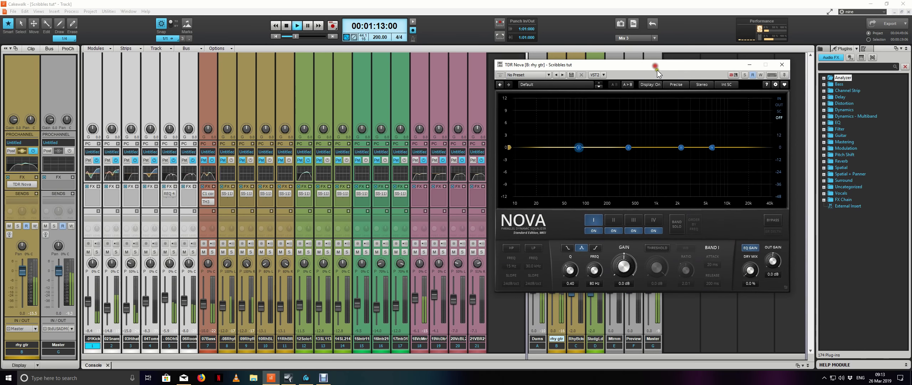
left_click(779, 105)
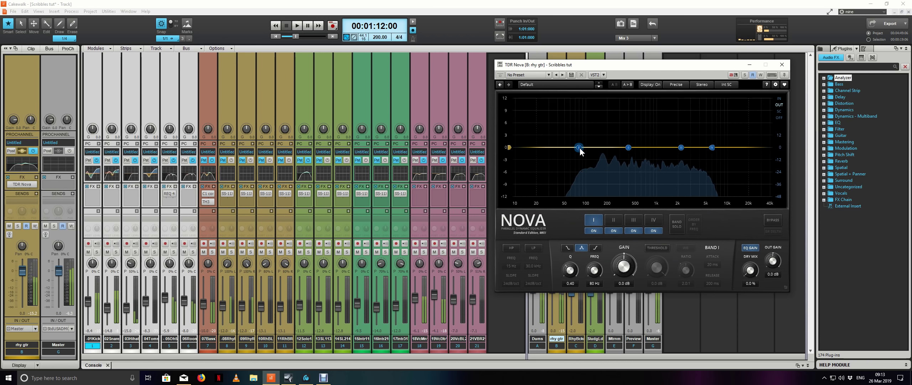
key("space")
- Set TDR Nova's band I frequency to 111 Hz and play the passage with the band and the rhy gtr bus soloed
left_click_drag(581, 152, 590, 151)
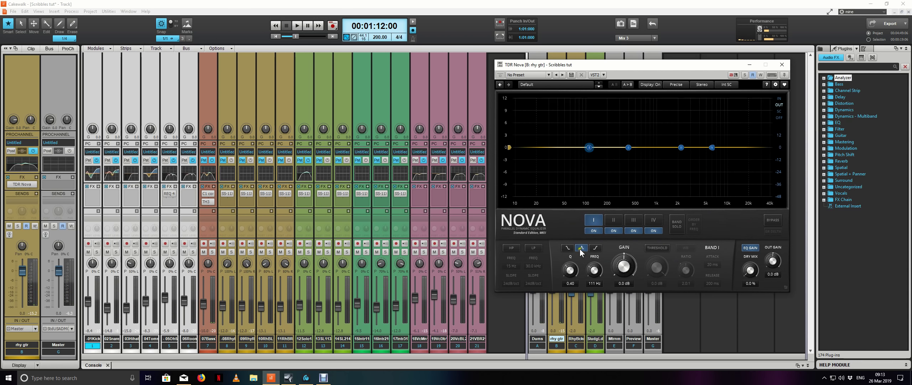
left_click(680, 223)
left_click_drag(658, 72, 597, 77)
left_click(561, 243)
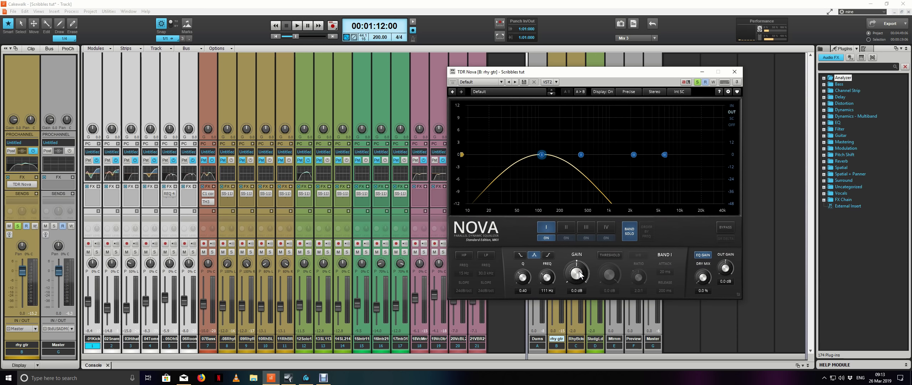
key("space")
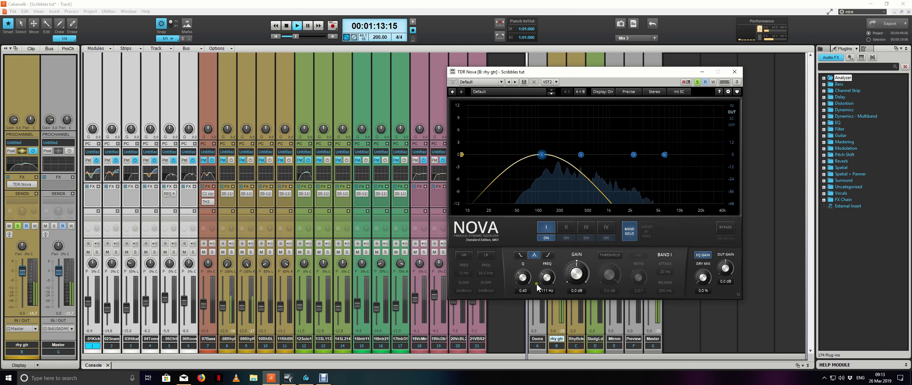
- Set band I's Q to 0.70 and its frequency to 122 Hz, then turn off the band solo
left_click_drag(538, 286, 519, 164)
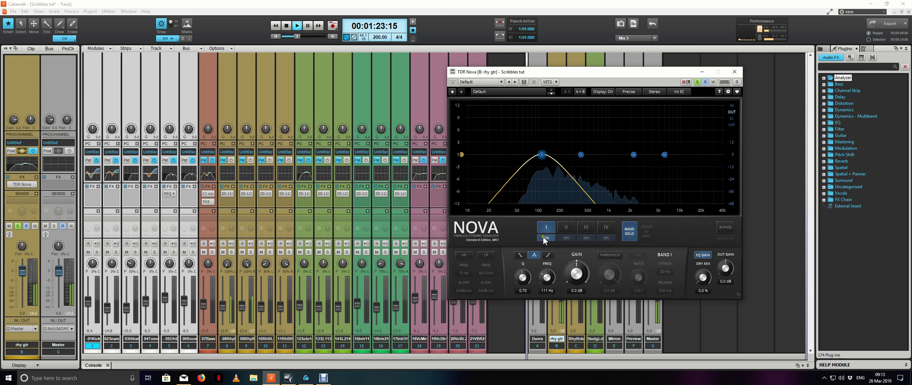
left_click_drag(547, 277, 548, 268)
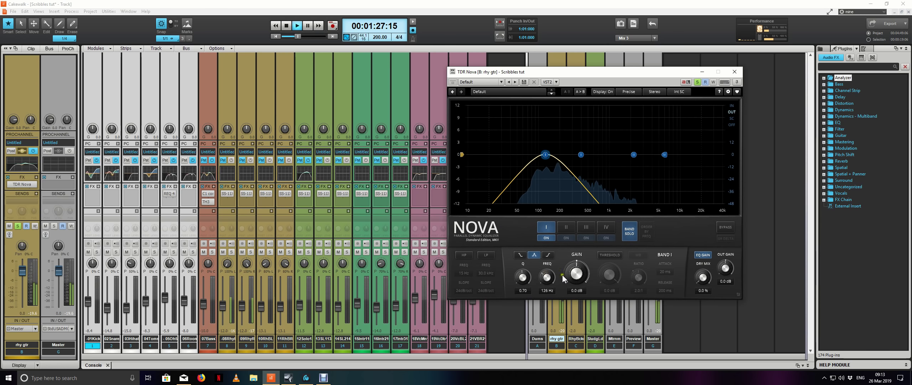
left_click(631, 238)
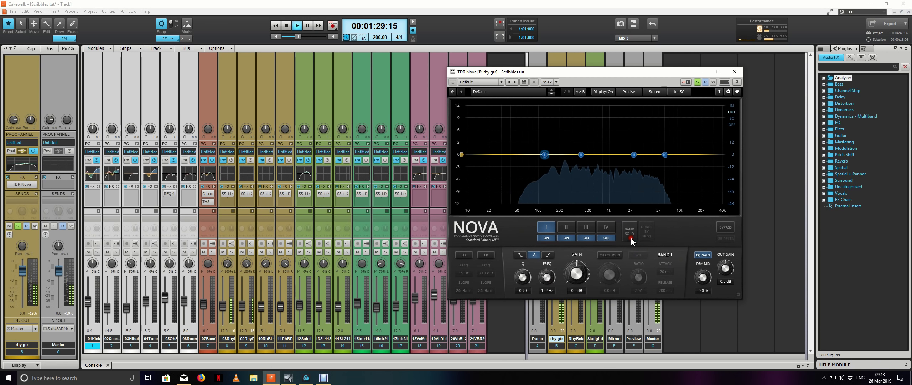
- Enable the threshold for band I and set its ratio to 4.0:1
left_click(611, 255)
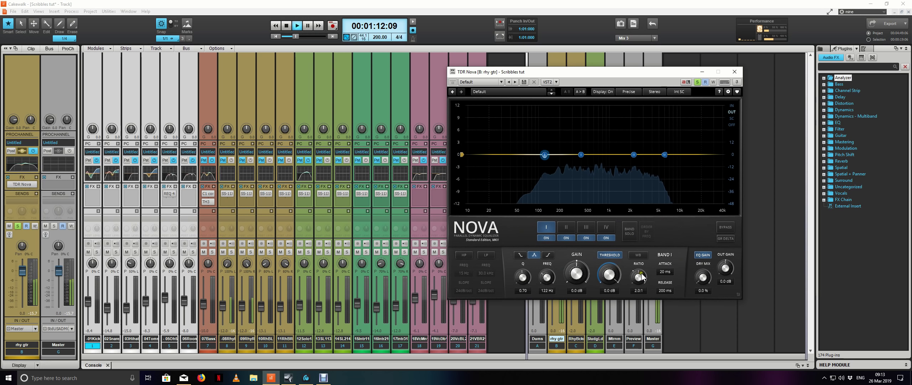
left_click_drag(641, 277, 635, 35)
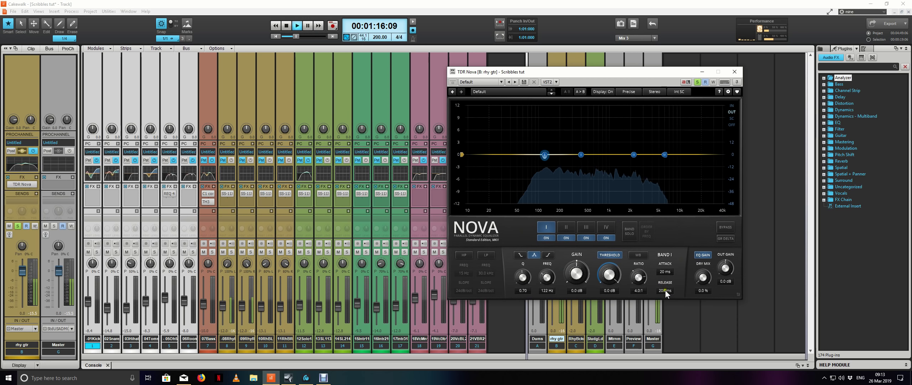
- Set band I's release to 58 ms and lower its threshold to -20.4 dB while the soloed rhythm guitar passage plays
left_click_drag(665, 291, 690, 374)
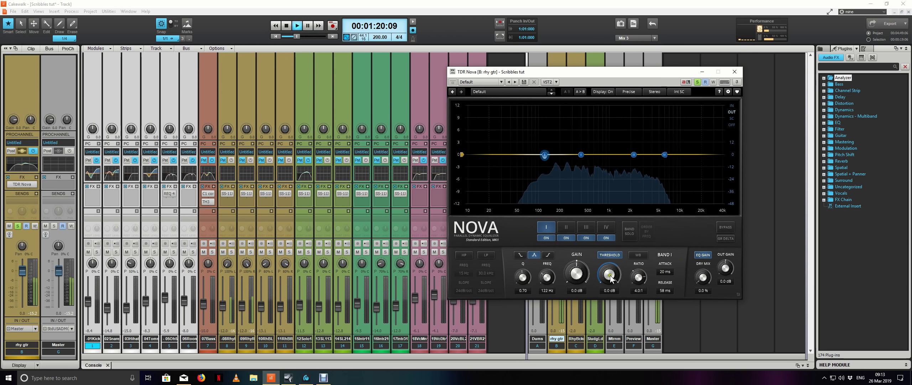
left_click_drag(611, 279, 614, 309)
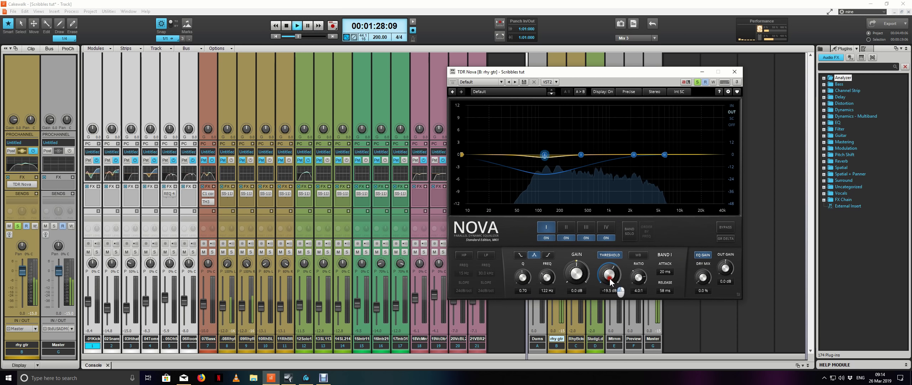
scroll(611, 281, "down", 1)
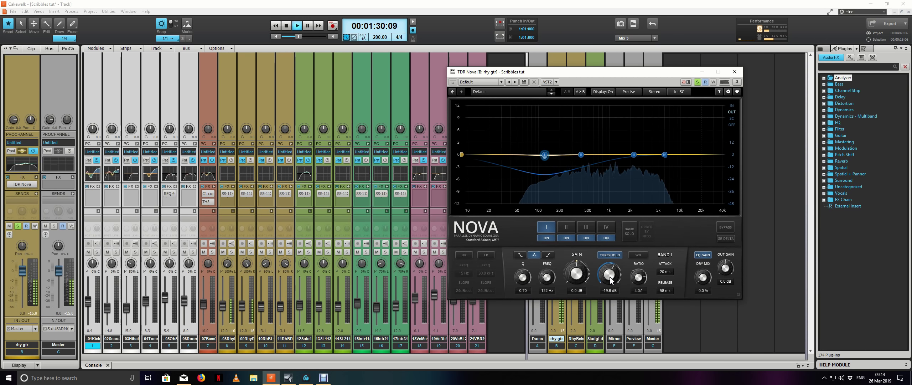
scroll(610, 278, "down", 2)
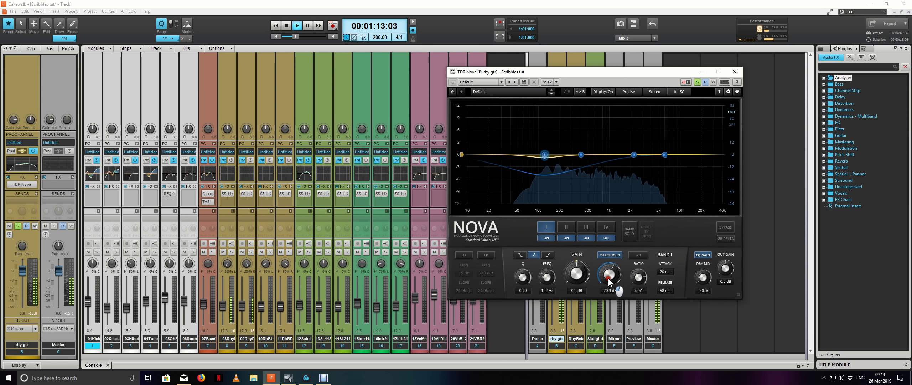
scroll(665, 273, "down", 3)
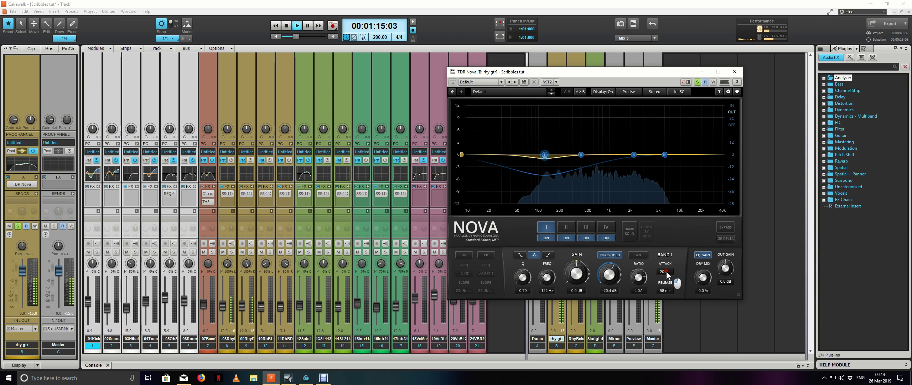
- Fine-tune band I to 11 ms attack, 49 ms release, -22.0 dB threshold and a Q of 0.85
scroll(665, 273, "down", 2)
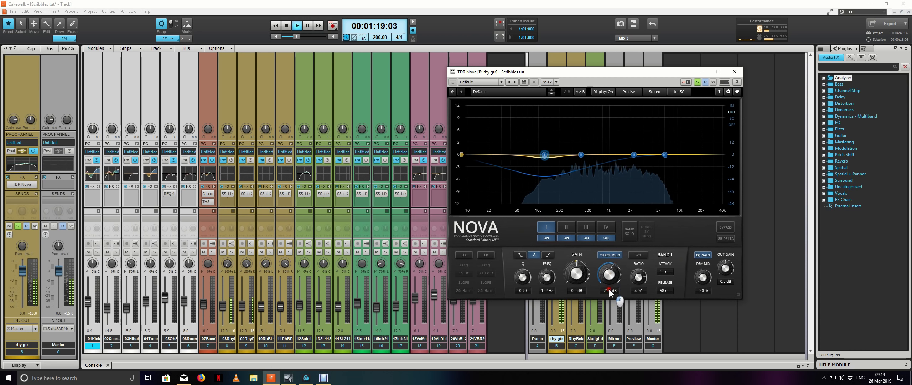
scroll(608, 281, "down", 5)
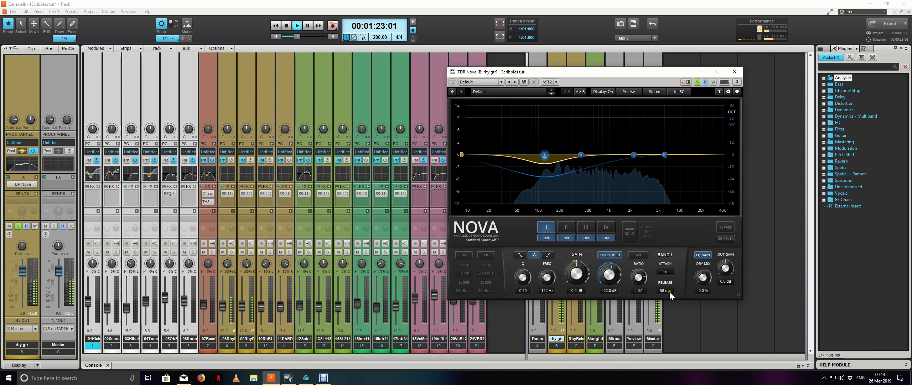
scroll(666, 291, "down", 4)
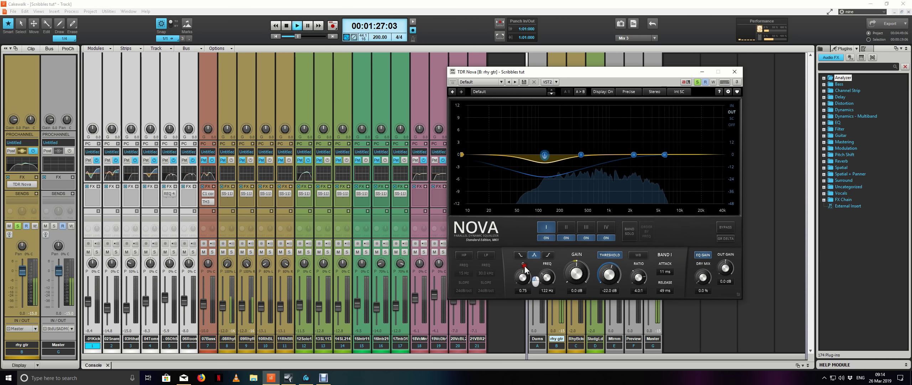
left_click_drag(523, 275, 525, 236)
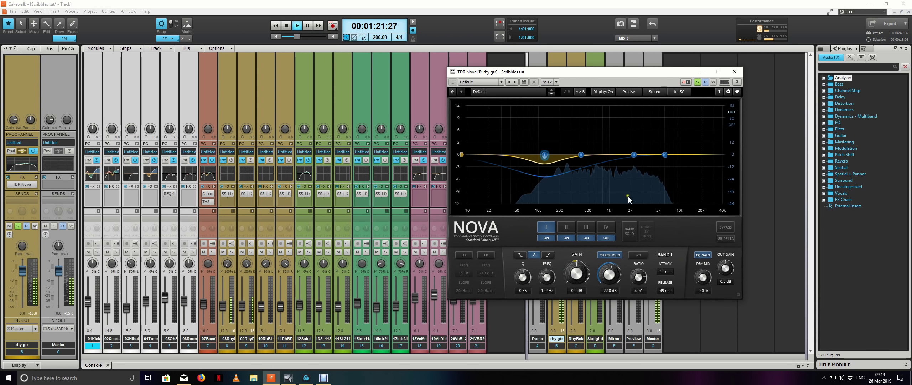
- Close the rhy gtr bus's TDR Nova window, listen to the full mix with the bus unsoloed, and stop playback
left_click(737, 72)
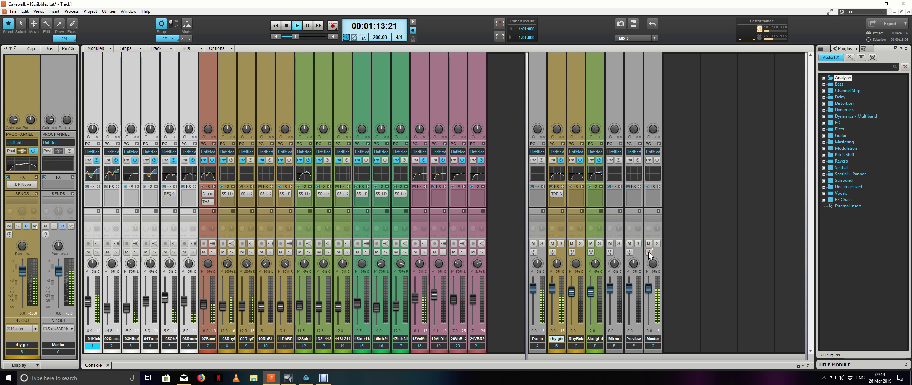
left_click(648, 252)
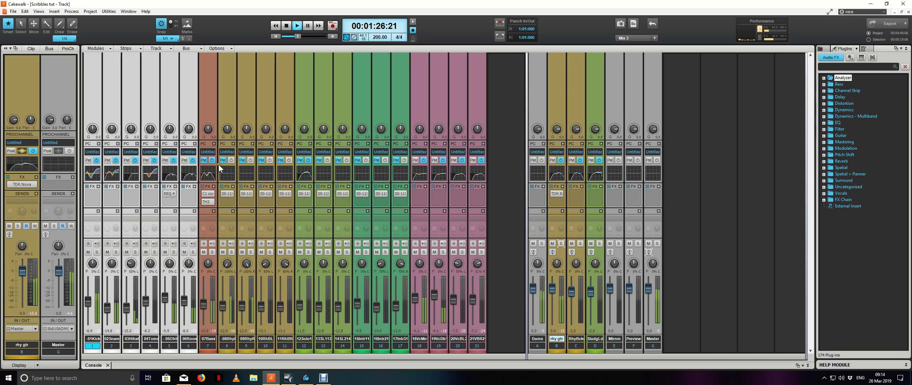
key("space")
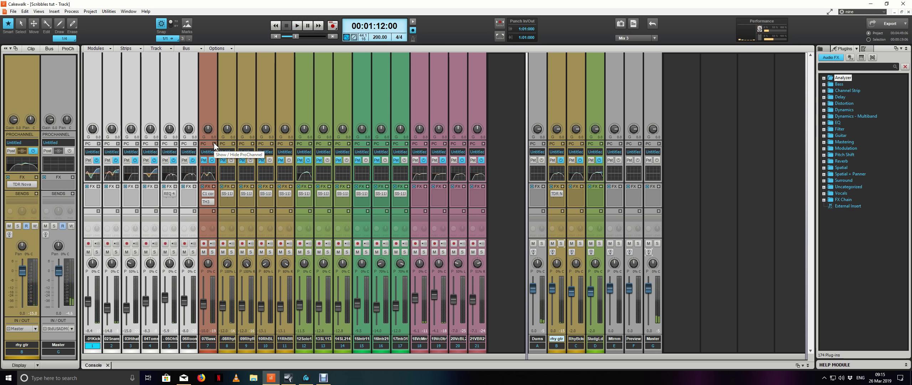
- Insert TDR Nova as an audio effect in the 07 bass track's FX rack
mouse_move(225, 195)
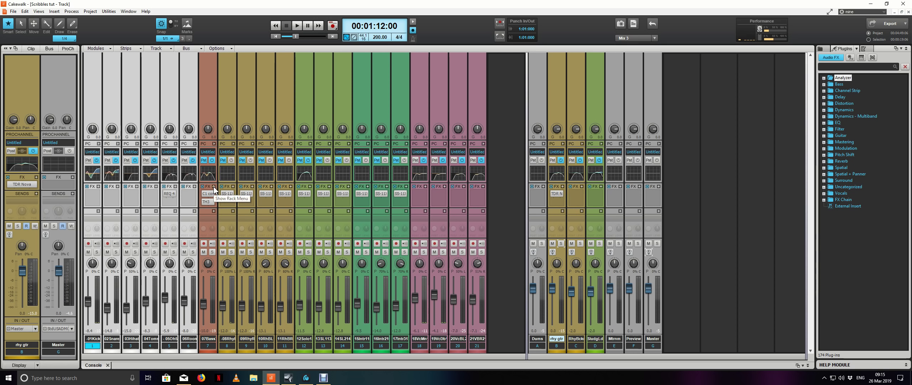
left_click(214, 187)
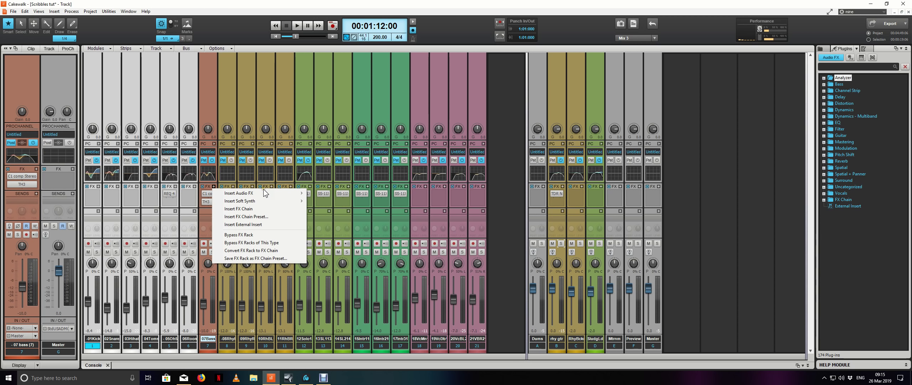
mouse_move(287, 196)
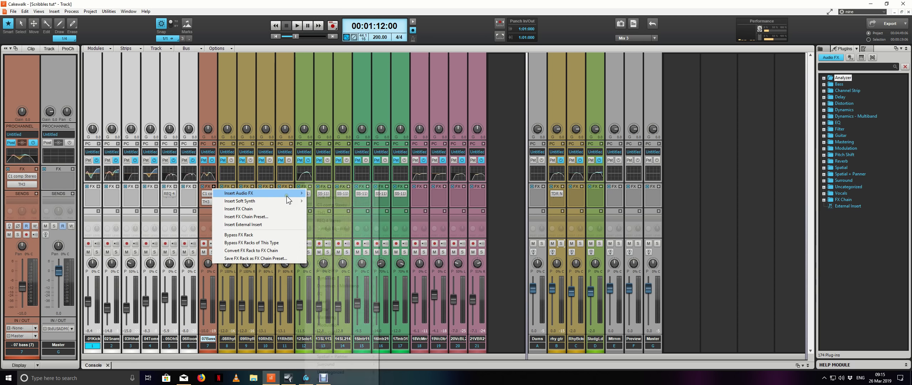
left_click(348, 196)
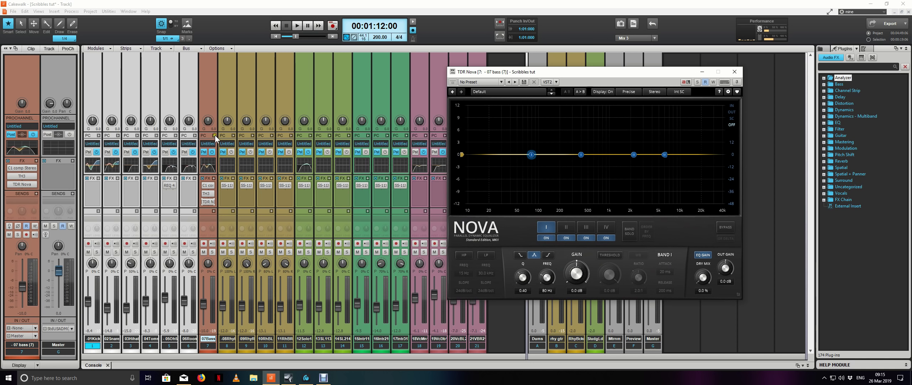
- Expand the bass track's ProChannel to check its EQ, then collapse it again
left_click(206, 153)
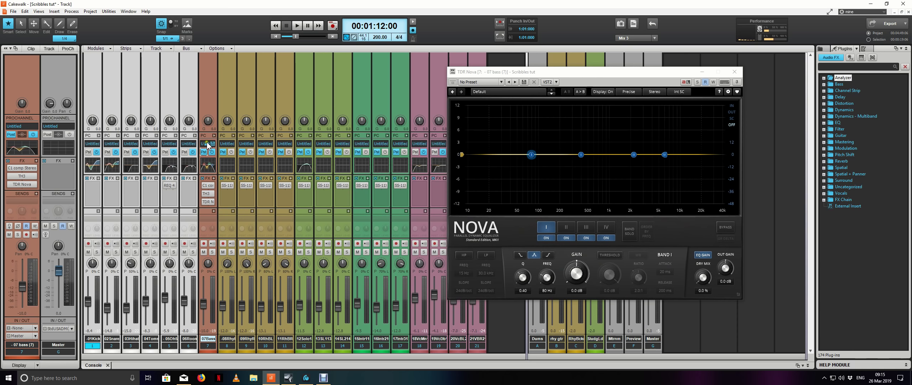
left_click(214, 136)
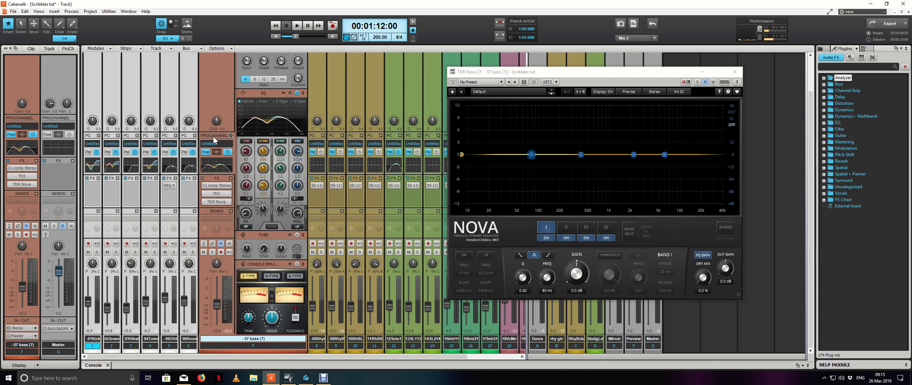
left_click(230, 136)
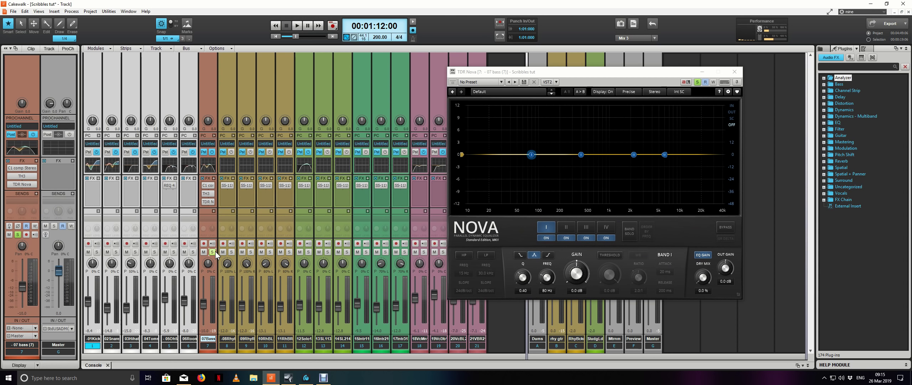
- Show the track view, play the soloed bass track, and loop a short passage starting at 00:01:50:12
key("d")
left_click(320, 36)
key("space")
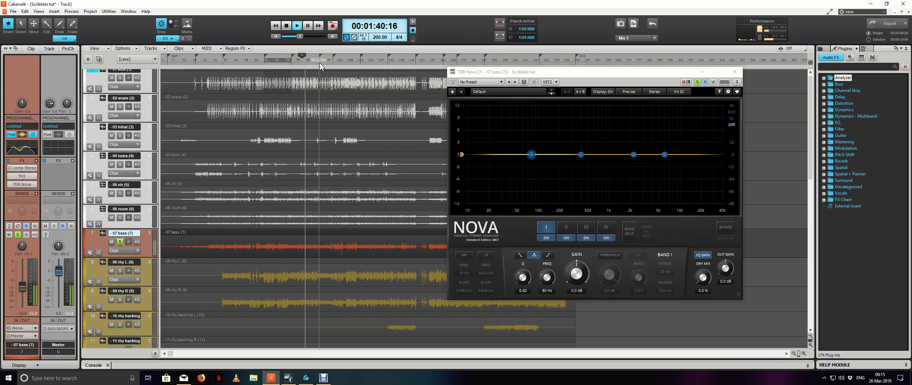
left_click(333, 61)
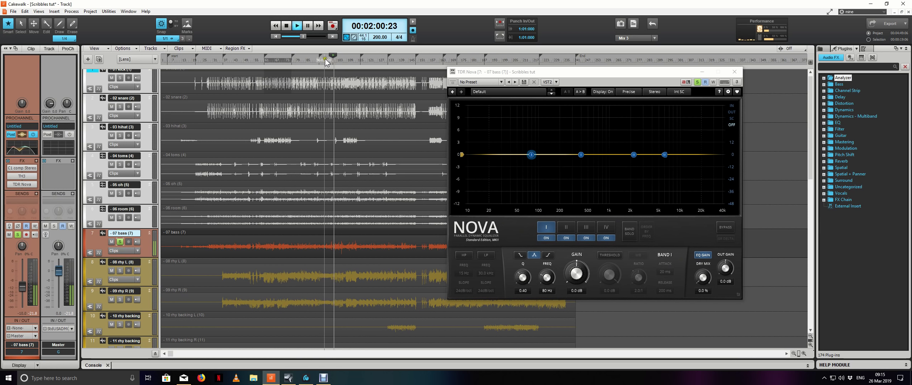
left_click(325, 56)
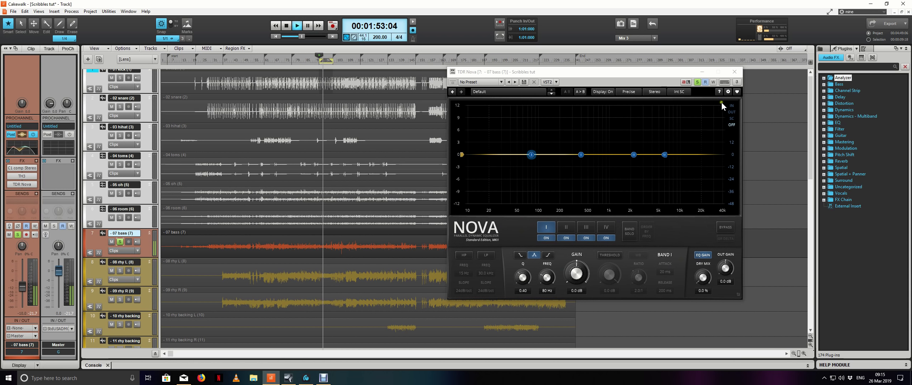
- Set the bass TDR Nova's analyzer to OUT, solo band I on the looped passage, and stop playback
left_click(731, 112)
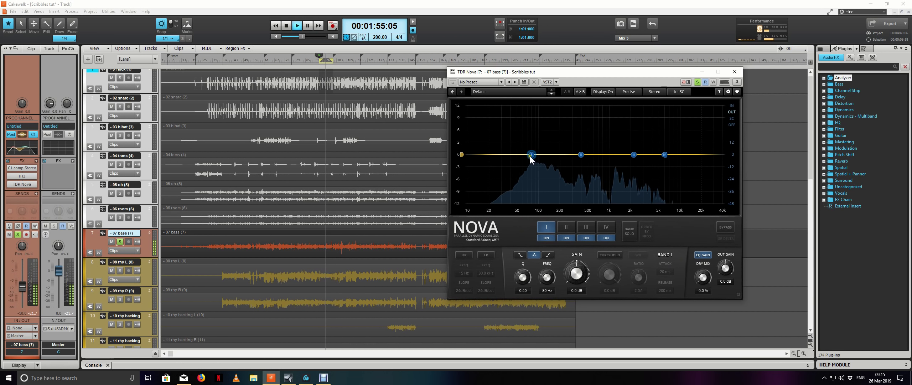
left_click(629, 231)
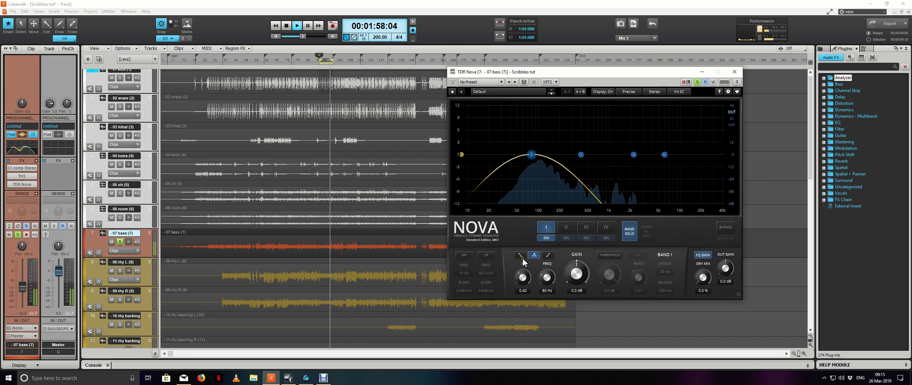
key("space")
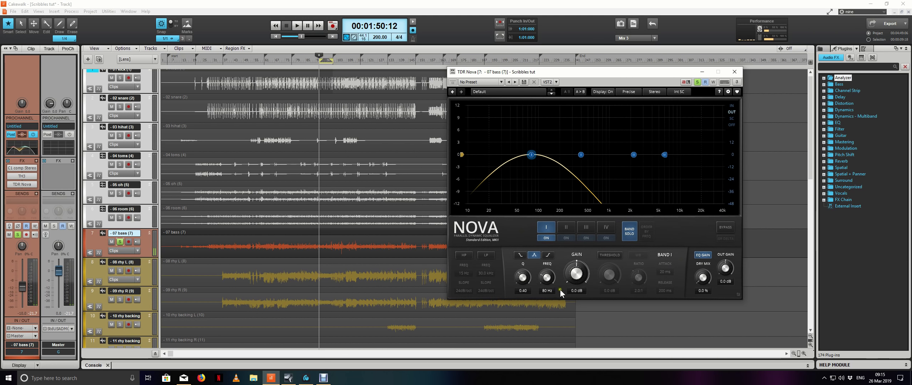
- Set band I's Q to 0.86 and frequency to 101 Hz, enable its threshold, and turn off the band solo
left_click_drag(523, 277, 509, 142)
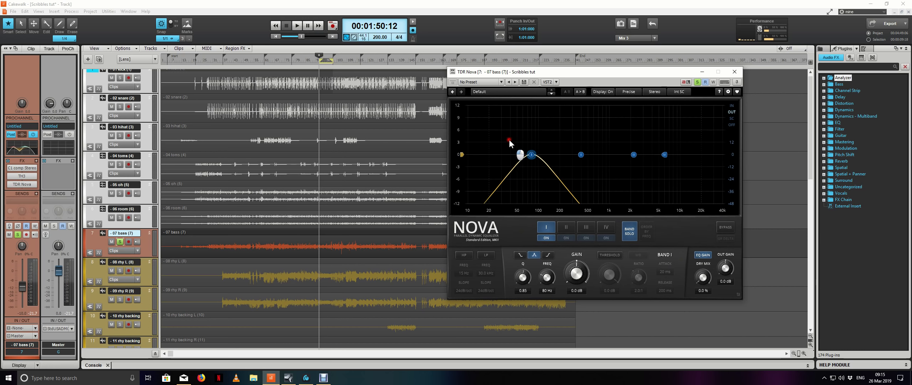
mouse_move(550, 278)
left_mouse_down()
mouse_move(556, 263)
mouse_move(565, 273)
left_mouse_up()
left_click(609, 255)
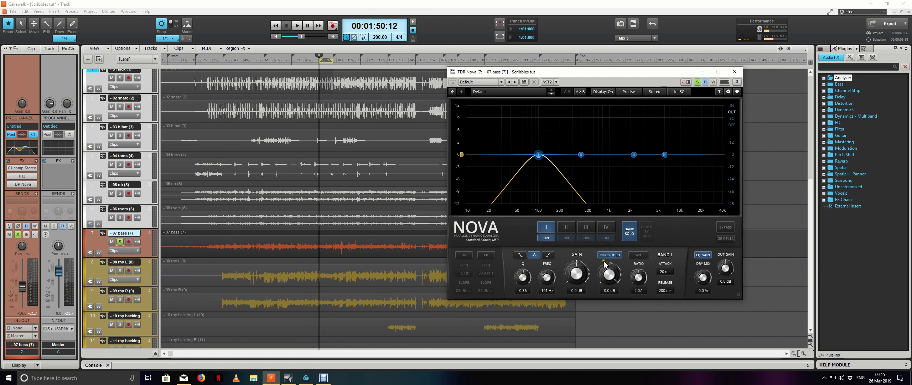
left_click(629, 232)
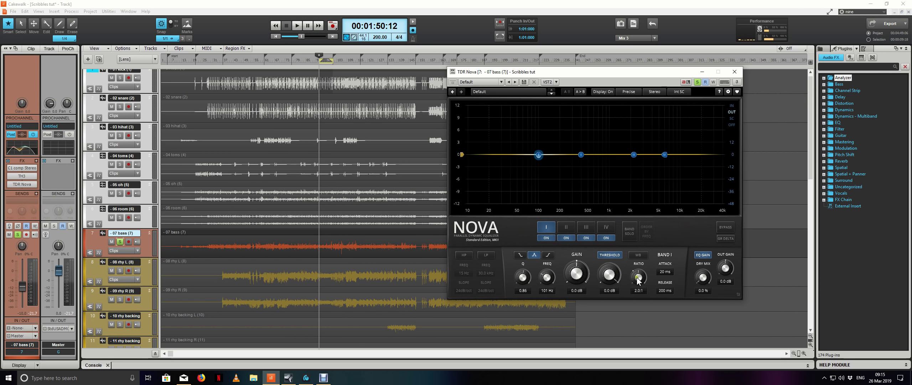
- Set band I's ratio to 4.3:1, attack to 30 ms and release to 79 ms on the bass track's TDR Nova
left_click_drag(638, 280, 598, 22)
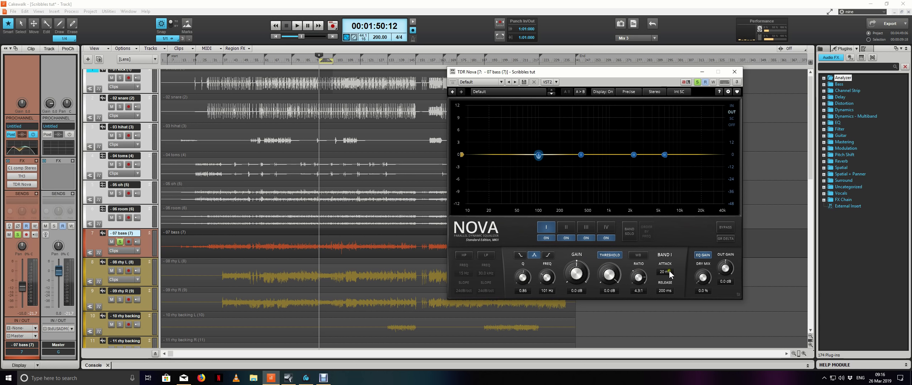
left_click_drag(665, 291, 679, 379)
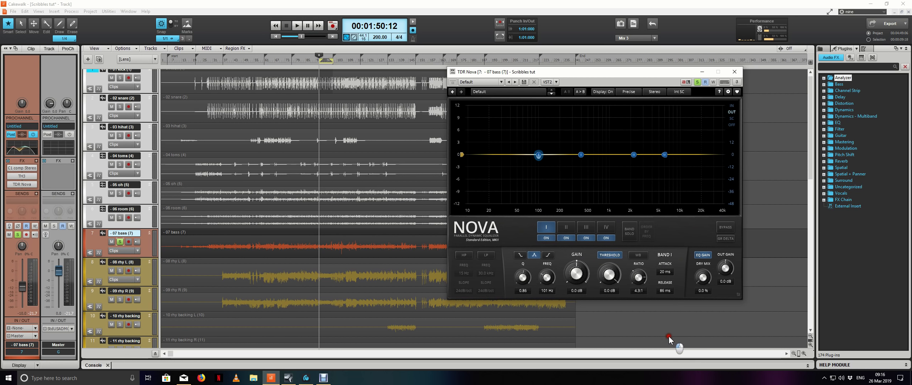
left_click_drag(665, 271, 666, 239)
left_click_drag(666, 290, 666, 296)
- Lower band I's threshold to -23.9 dB during looped playback, stop, and set the band's gain to 6.0 dB
key("space")
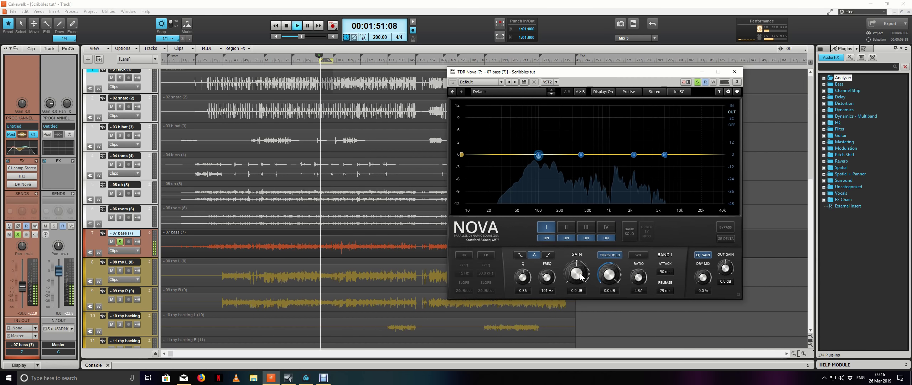
left_click_drag(610, 275, 616, 368)
key("space")
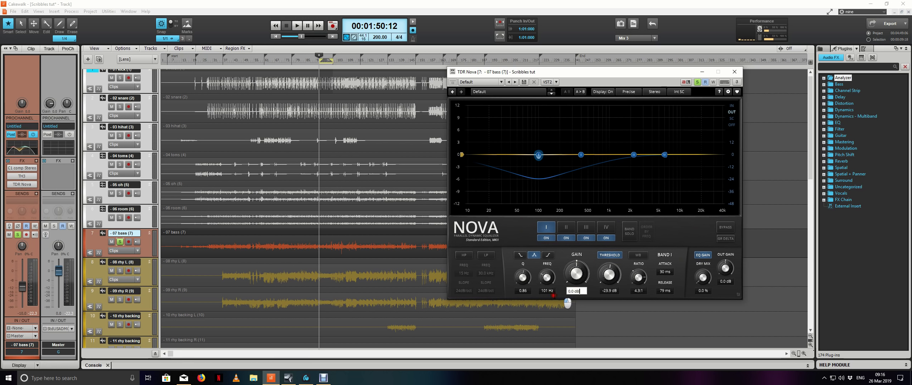
left_click_drag(577, 292, 564, 298)
type("6")
key("Return")
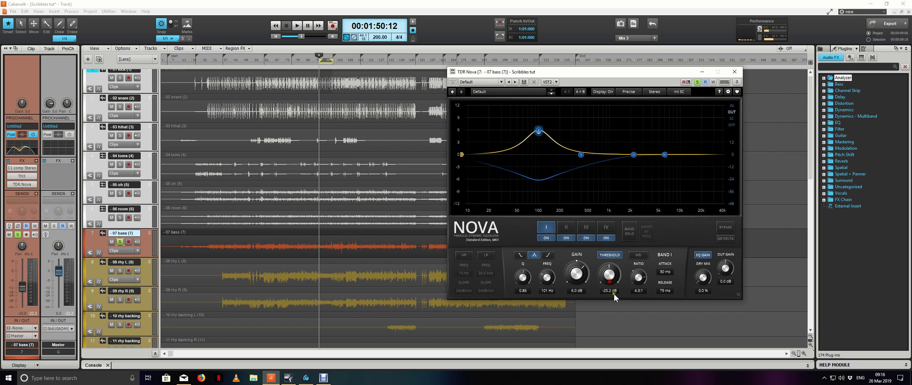
key("space")
left_click_drag(614, 298, 610, 268)
key("space")
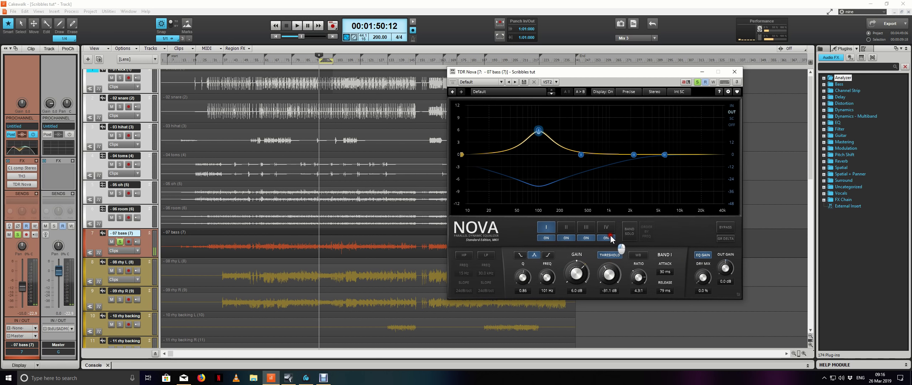
key("space")
left_click(649, 91)
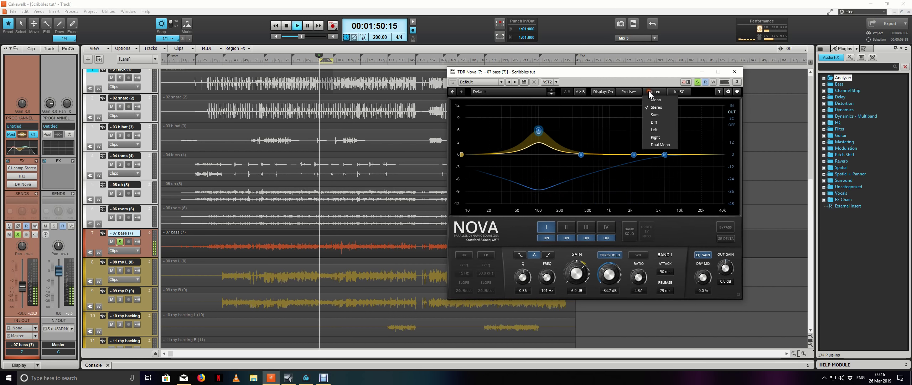
left_click(653, 99)
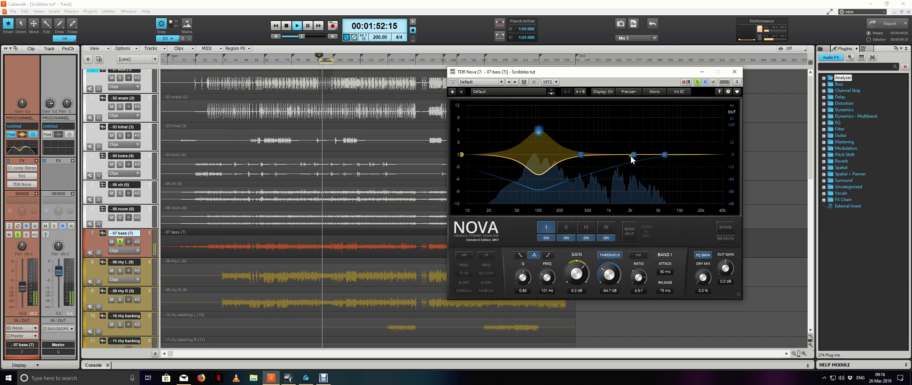
key("space")
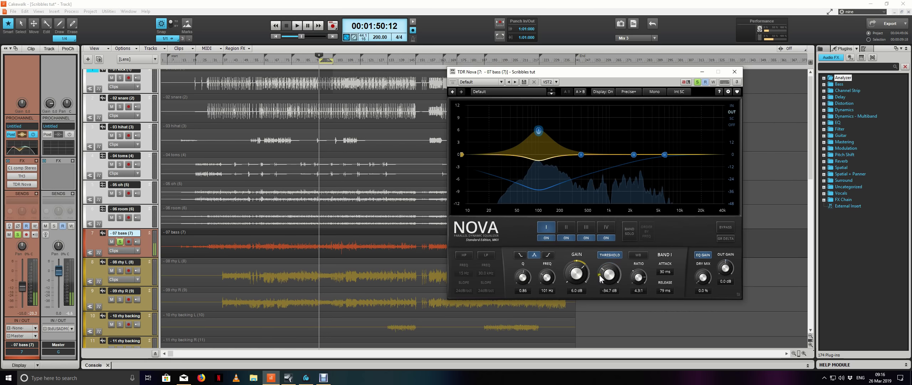
- Raise band I's threshold to -24.6 dB while listening to the looped bass passage, and stop playback
left_click_drag(609, 278, 615, 197)
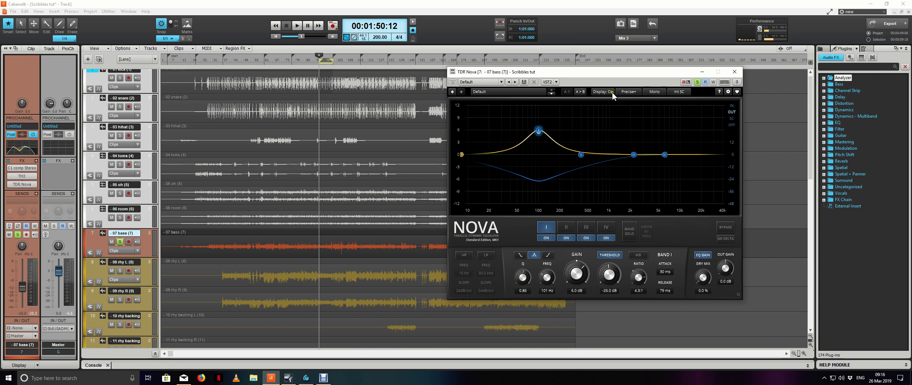
left_click(650, 91)
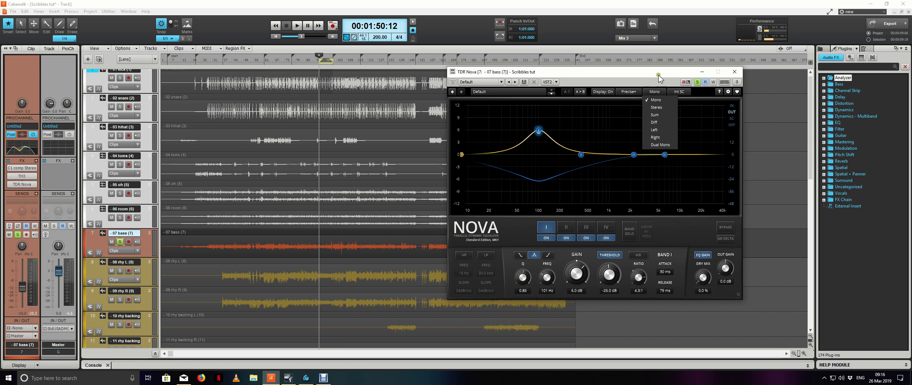
left_click(701, 122)
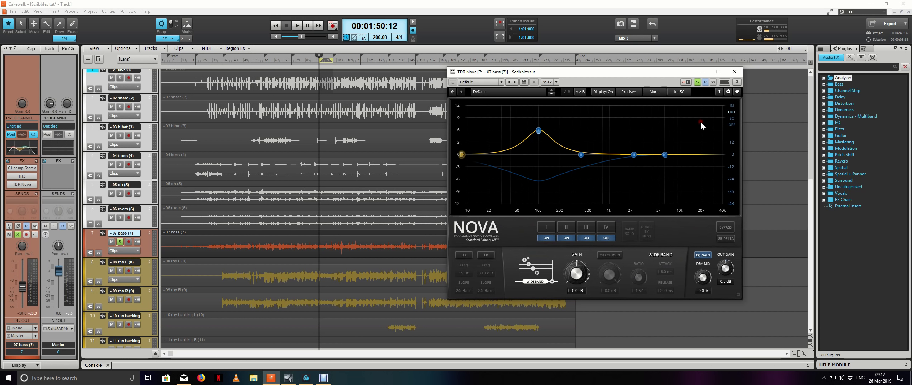
left_click(547, 227)
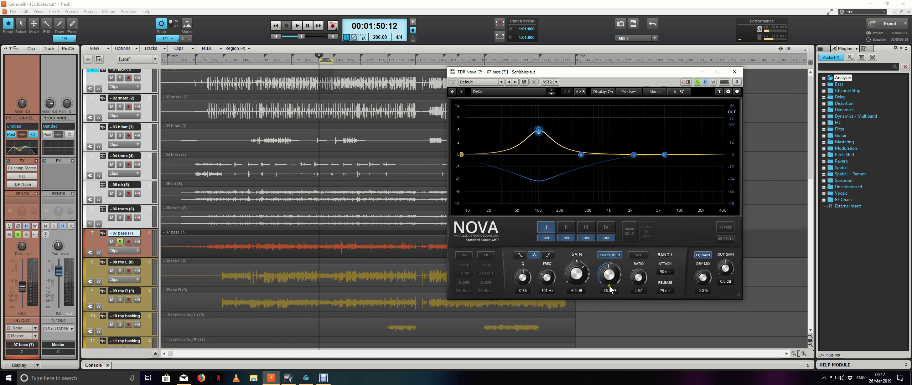
key("space")
left_click_drag(609, 279, 609, 281)
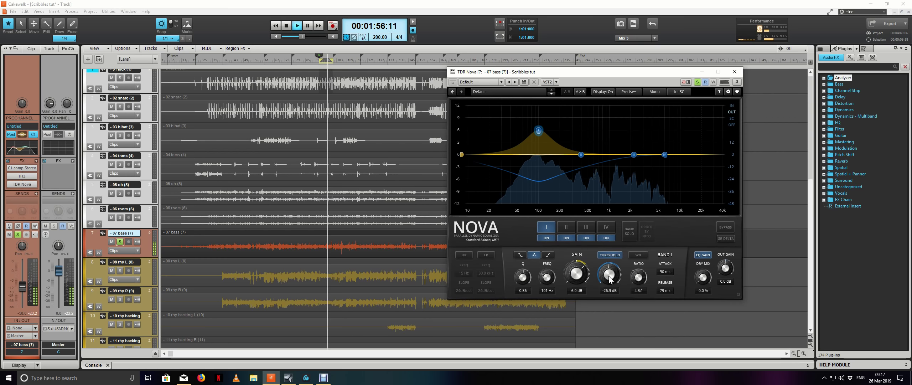
scroll(609, 280, "down", 2)
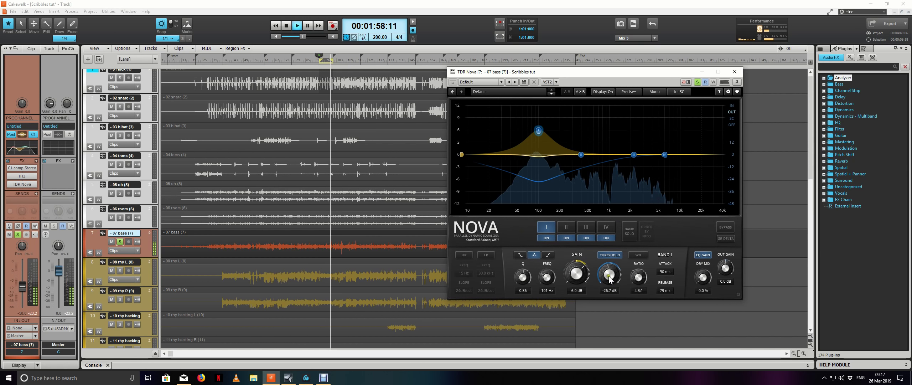
left_click(610, 278)
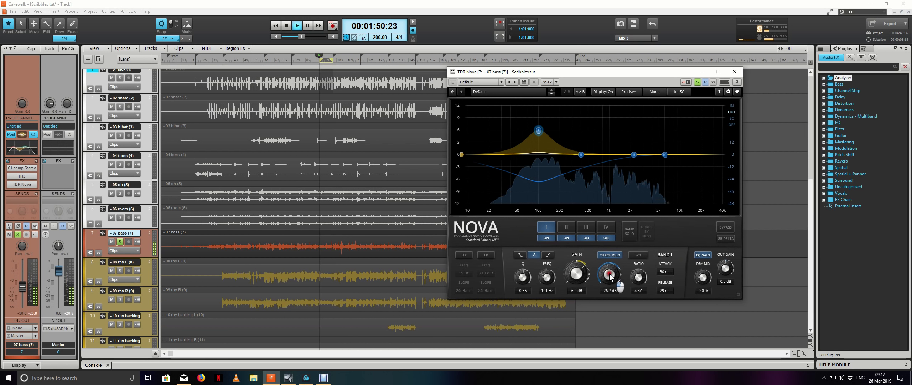
left_click_drag(610, 278, 616, 248)
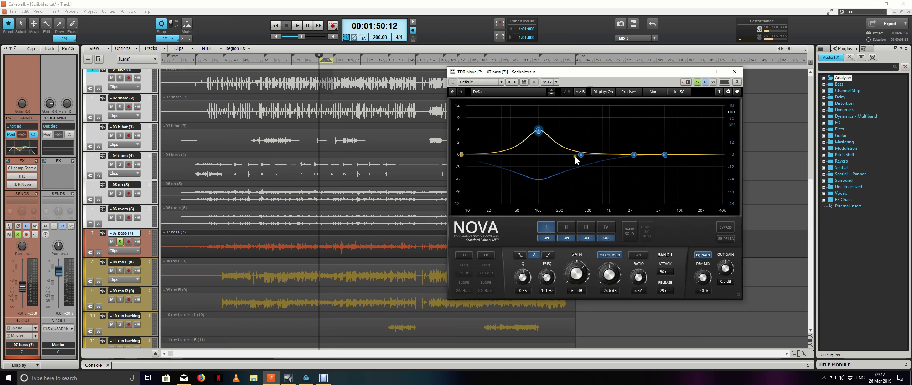
- Audition the bass from 02:38:12, loop and play the passage starting at 02:43:06, and reposition the TDR Nova window
left_click(388, 61)
key("space")
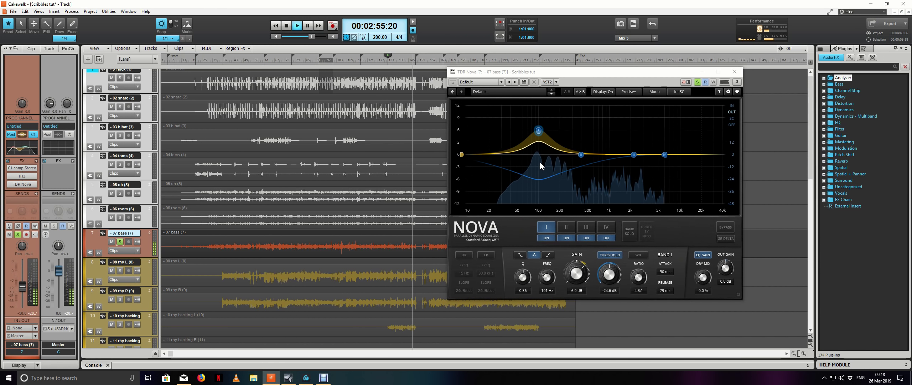
key("space")
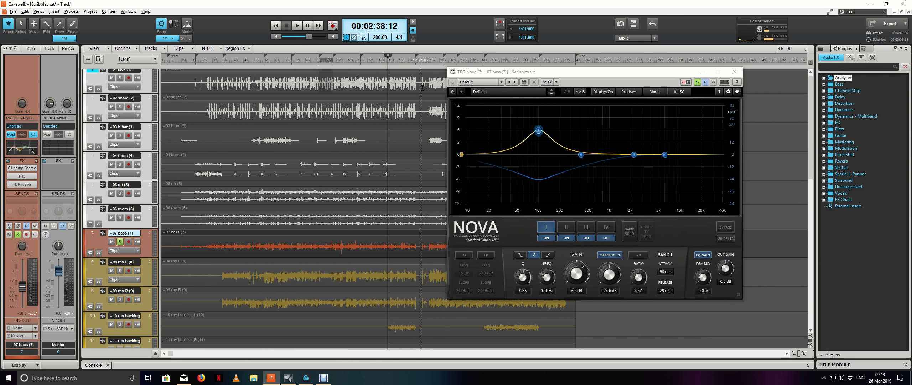
left_click_drag(388, 57, 415, 57)
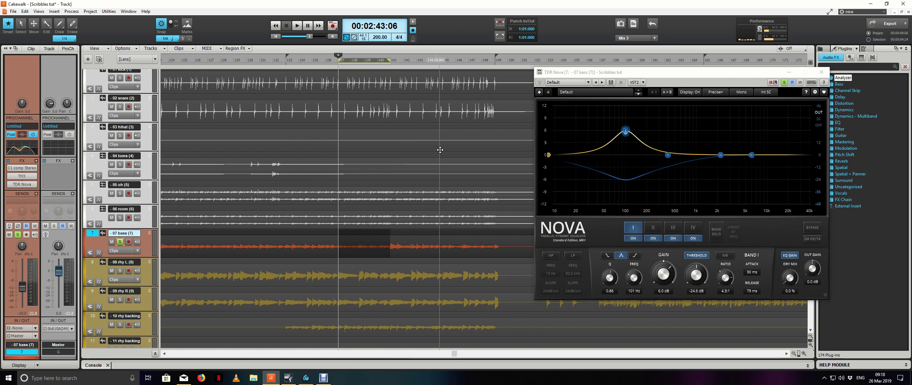
key("space")
left_click_drag(706, 77, 649, 73)
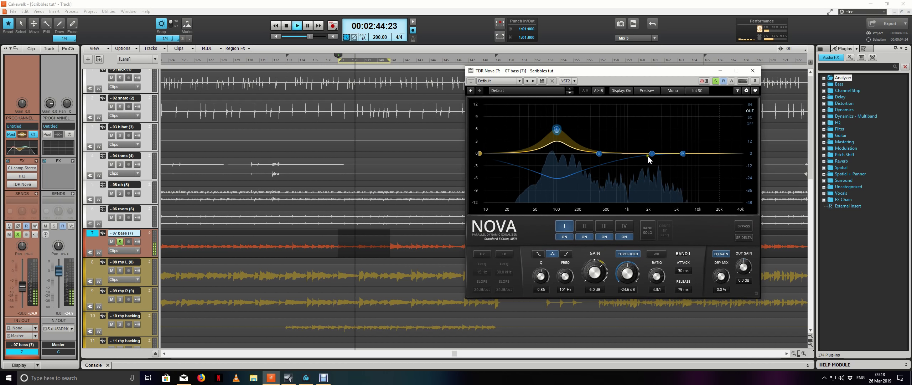
- Set band III to 2.8 kHz with 0.0 dB gain, and enable its threshold at -17.9 dB with a 4.2:1 ratio
left_click_drag(652, 153, 659, 116)
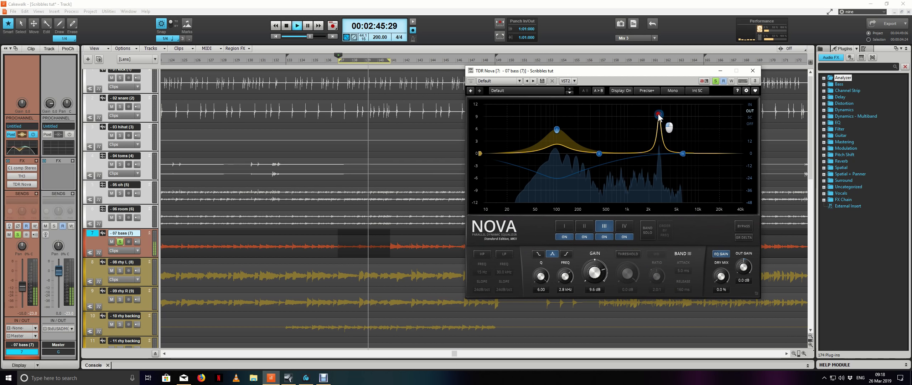
double_click(595, 282)
left_click(626, 254)
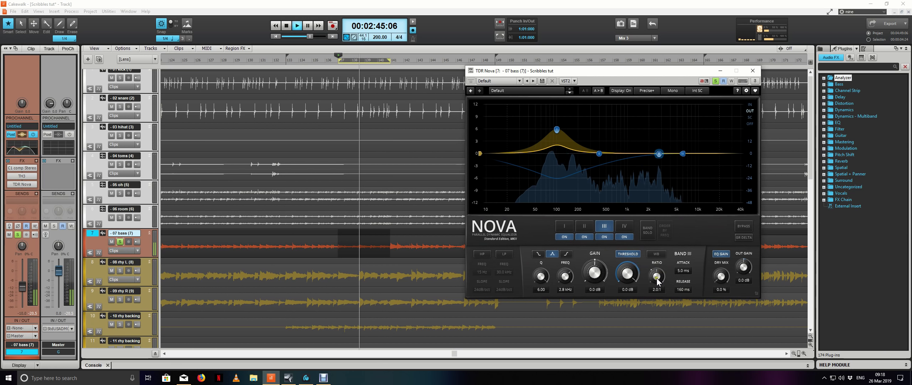
left_click_drag(657, 253, 634, 35)
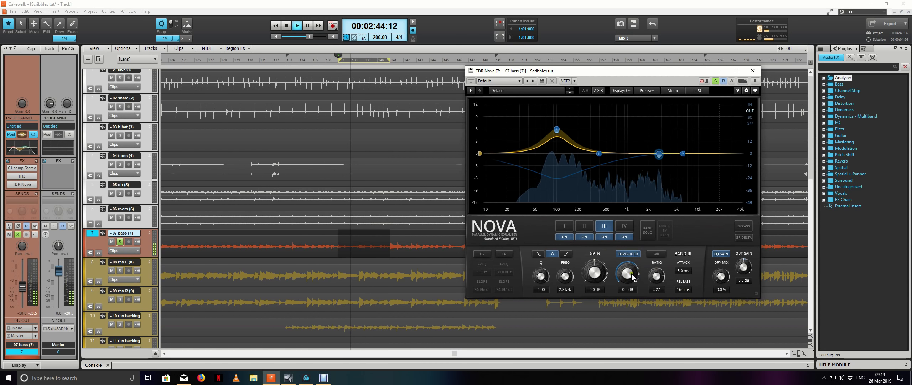
left_click_drag(627, 273, 627, 337)
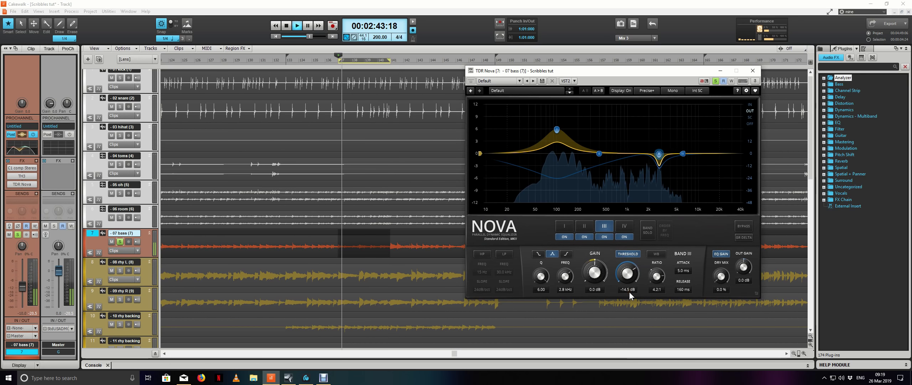
left_click_drag(627, 281, 635, 312)
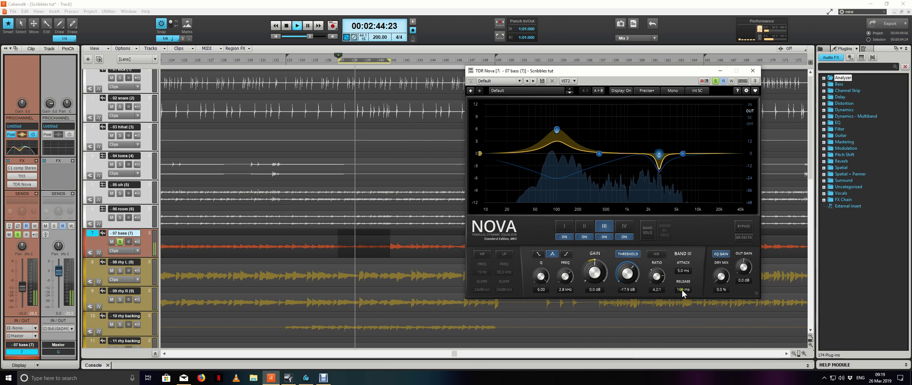
- Set band III's attack to 7.1 ms and release to 204 ms while auditioning the looped passage
left_click_drag(682, 289, 688, 312)
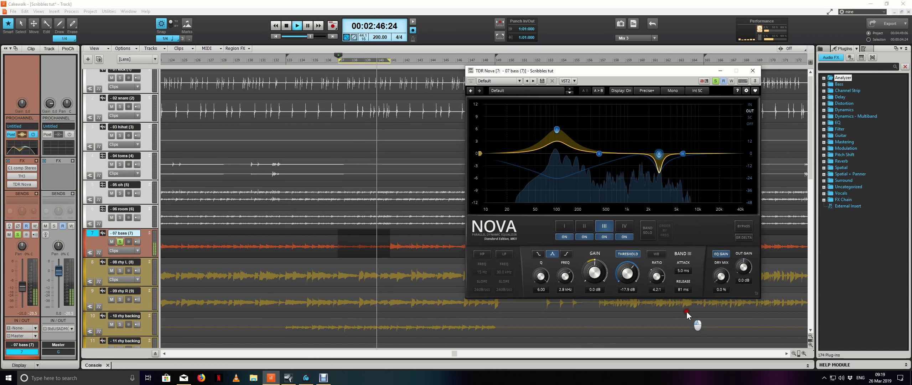
left_click_drag(683, 272, 685, 249)
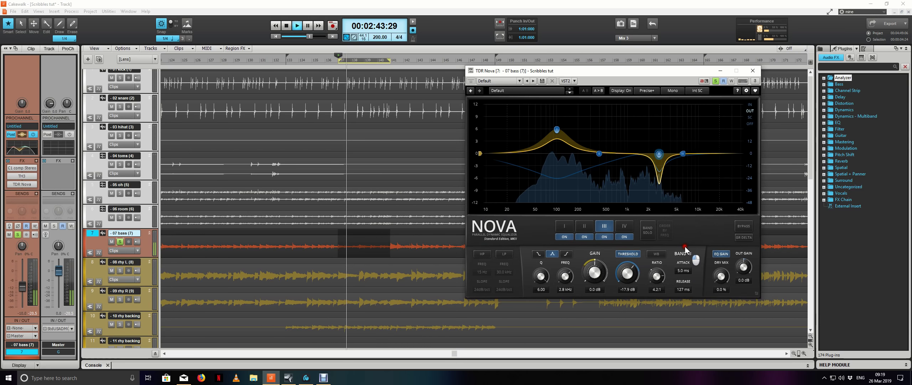
left_click_drag(684, 290, 684, 274)
key("space")
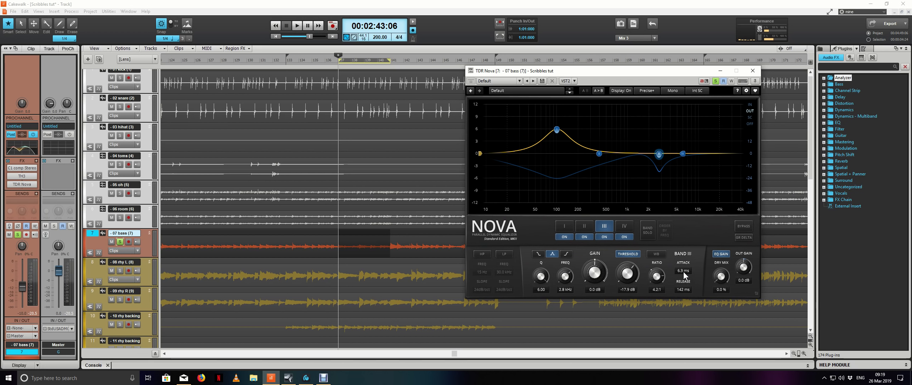
left_click_drag(683, 272, 686, 279)
key("space")
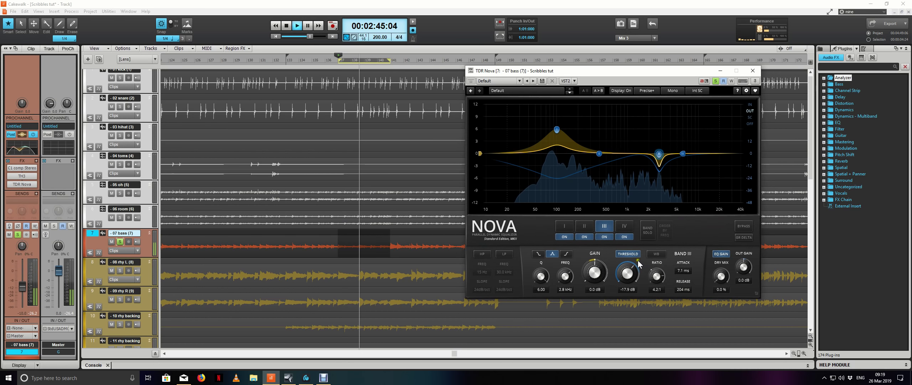
- Solo band III briefly, turn the solo off, and listen to the bass beyond the looped passage before stopping playback
left_click(645, 232)
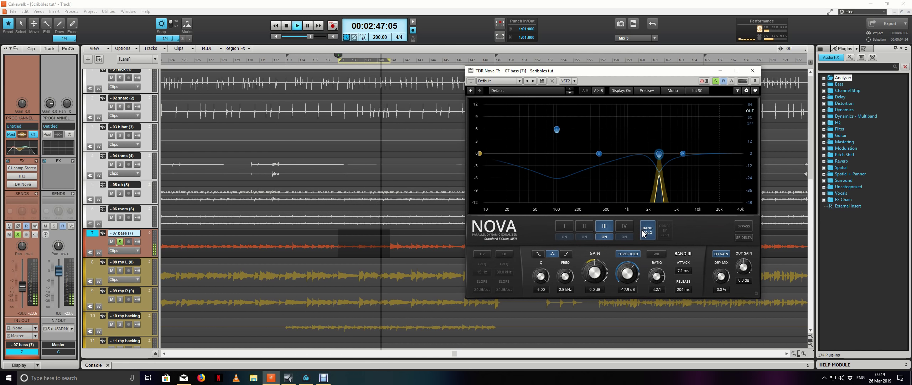
left_click(643, 232)
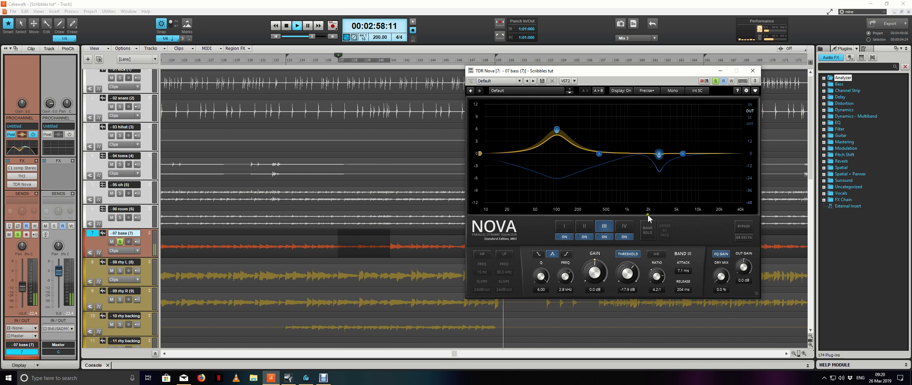
key("space")
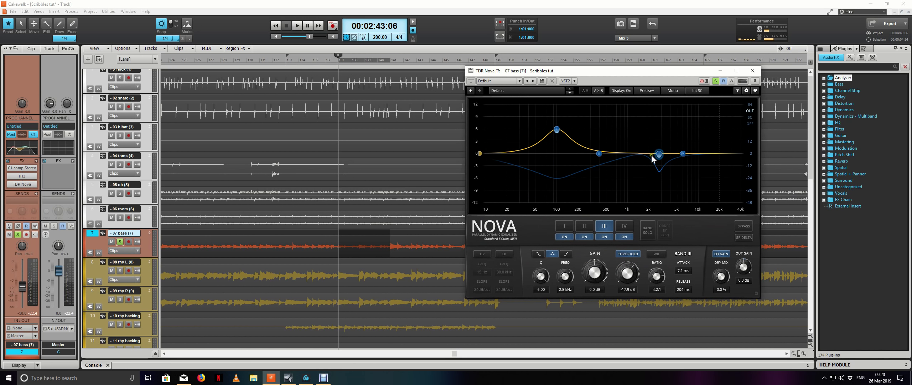
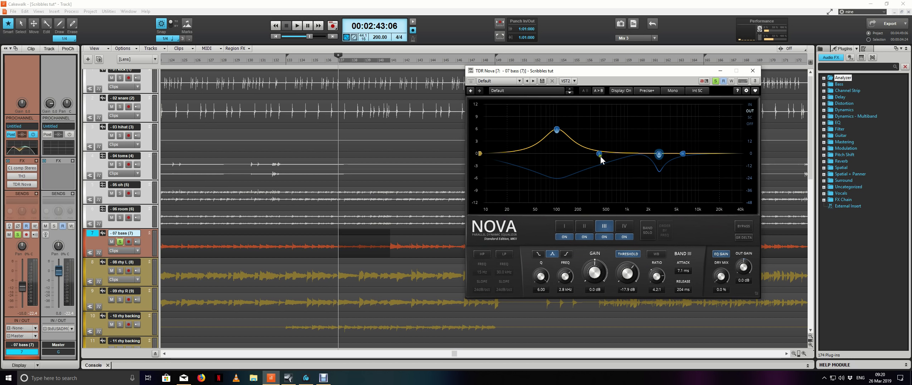
- Close the TDR Nova window, unsolo the bass track, and play the full mix from 02:43:06
left_click(752, 71)
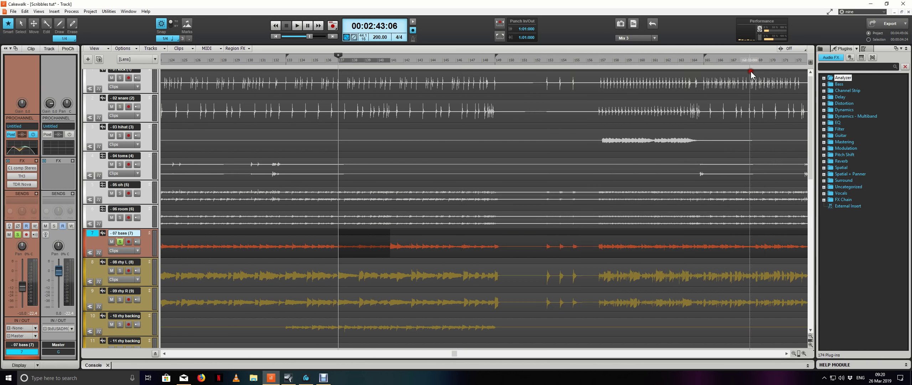
left_click(120, 241)
scroll(452, 191, "down", 8, "ctrl")
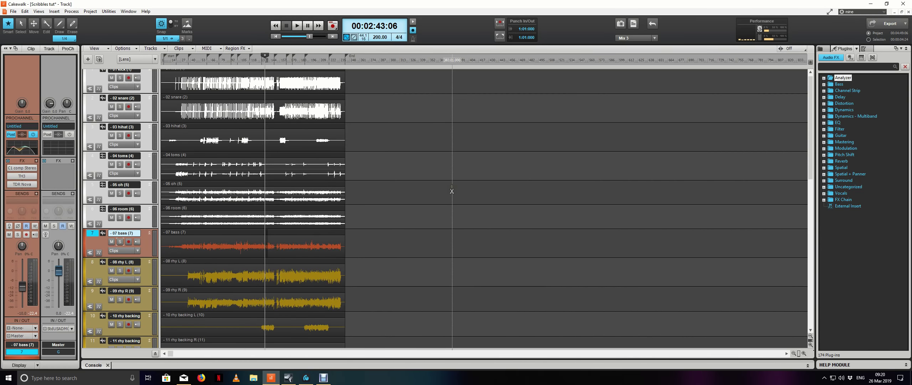
key("space")
scroll(335, 207, "up", 2, "ctrl")
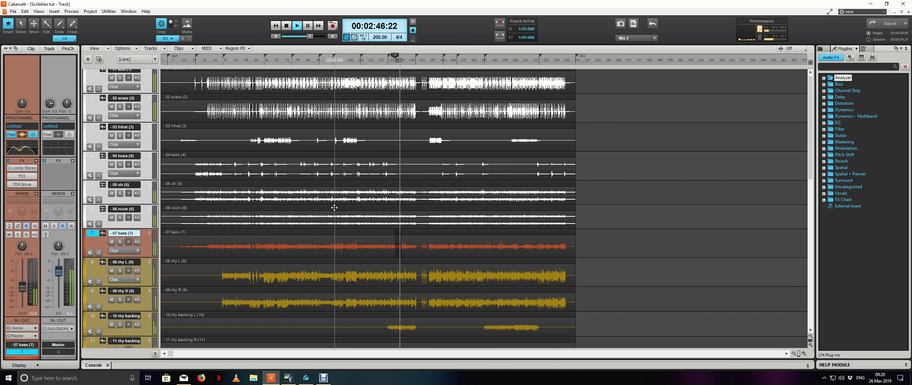
scroll(615, 206, "down", 6)
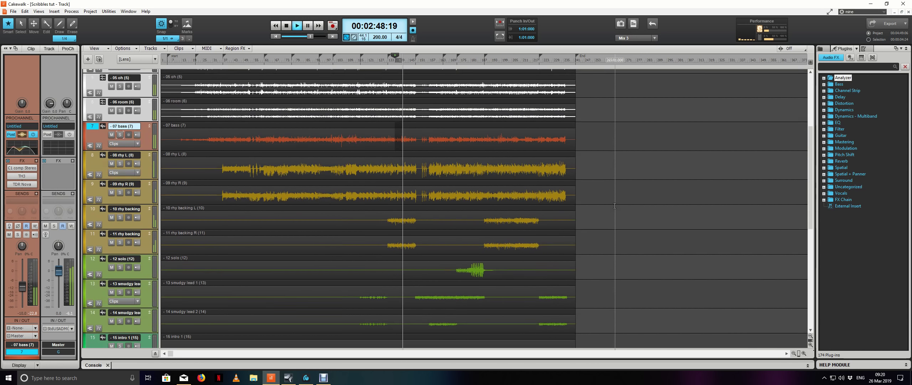
scroll(615, 206, "up", 6)
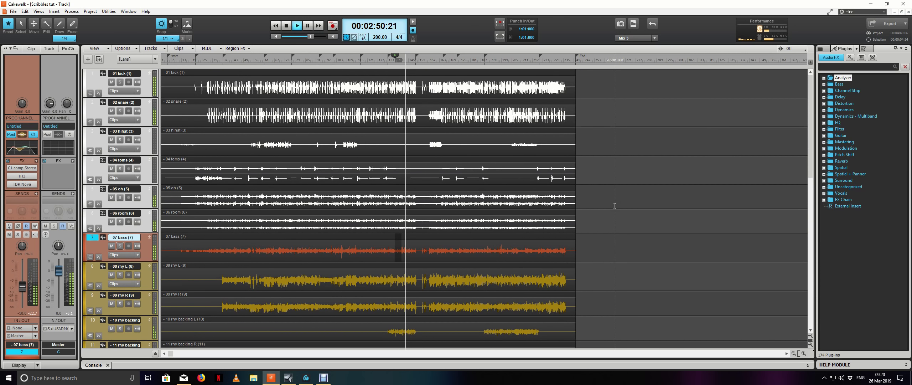
scroll(315, 271, "down", 3)
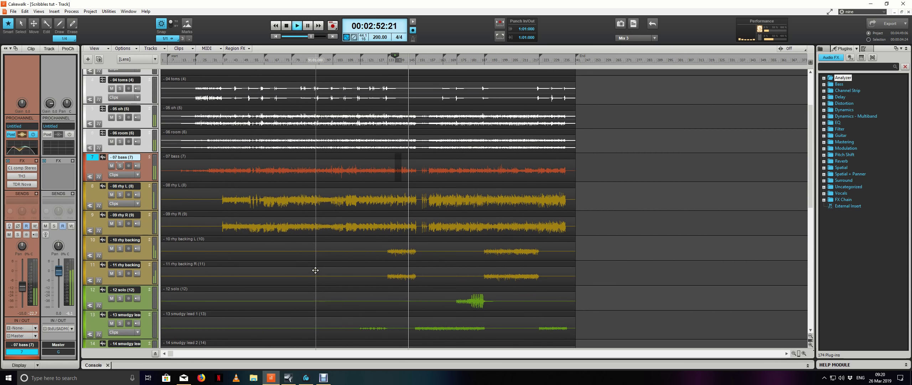
- Stop the full mix, solo the rhythm backing bus in the console, and play it from 02:43:06
scroll(316, 270, "down", 2)
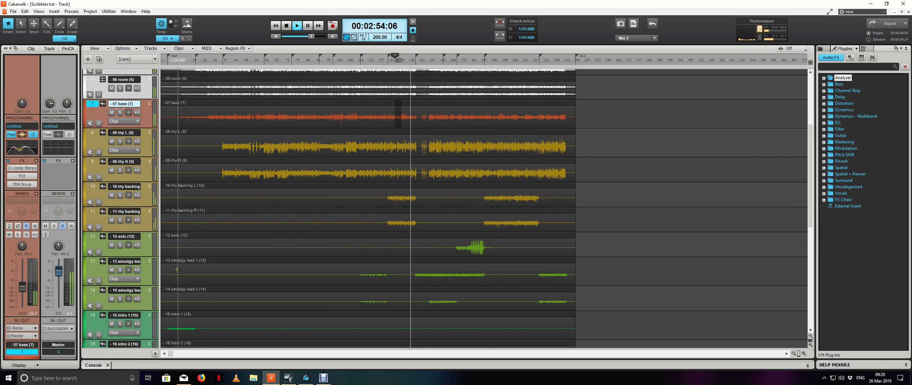
key("space")
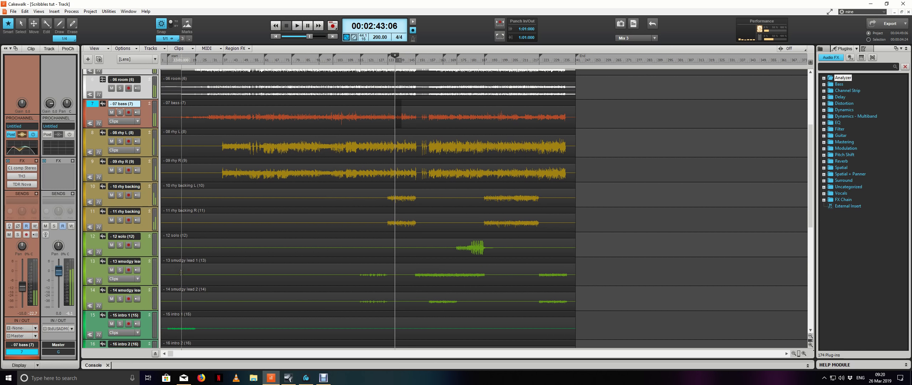
left_click(91, 365)
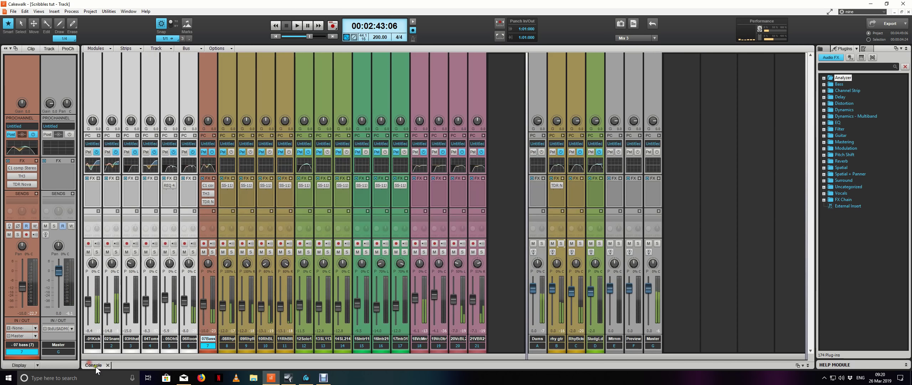
left_click(581, 243)
key("d")
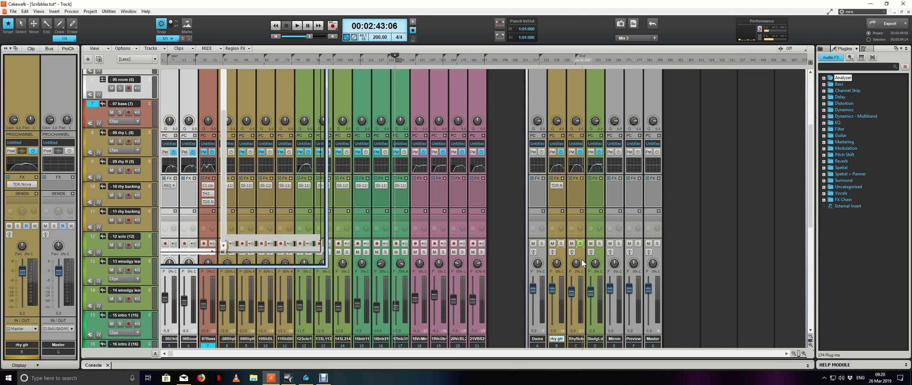
key("space")
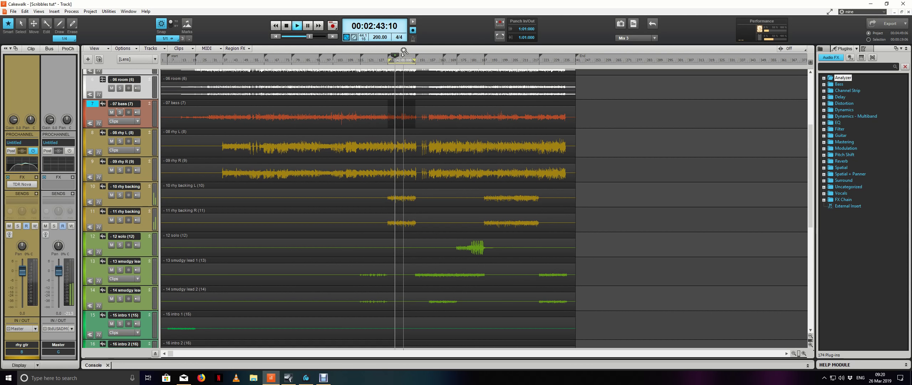
- Examine the rhythm backing bus's ProChannel EQ curve while it plays soloed, collapse it again, and stop playback
left_click(92, 365)
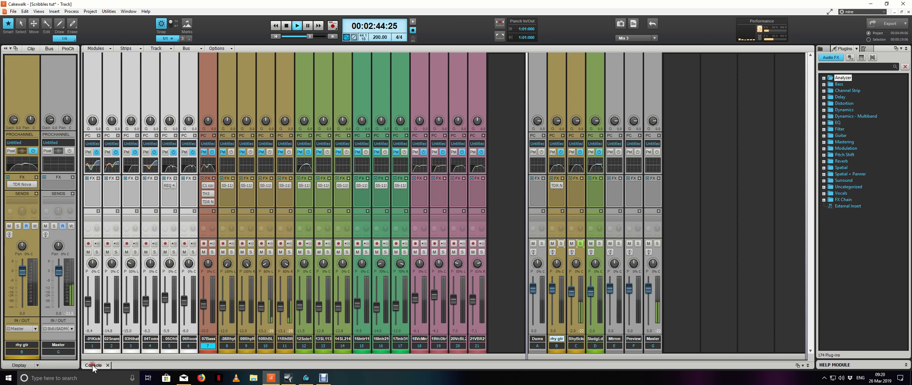
left_click(583, 136)
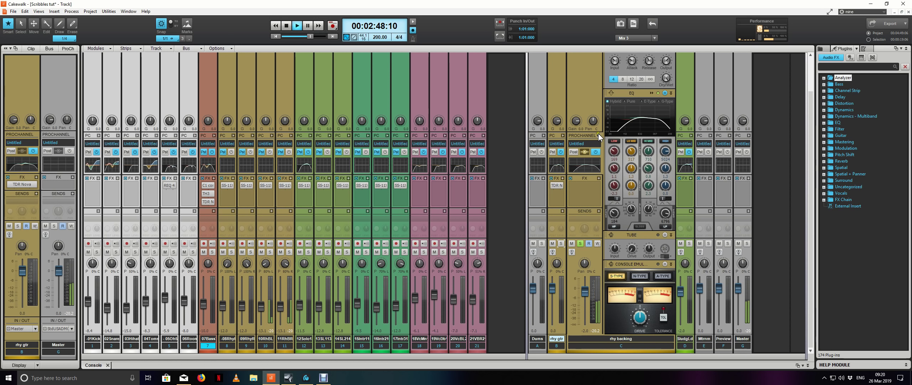
left_click(598, 135)
key("space")
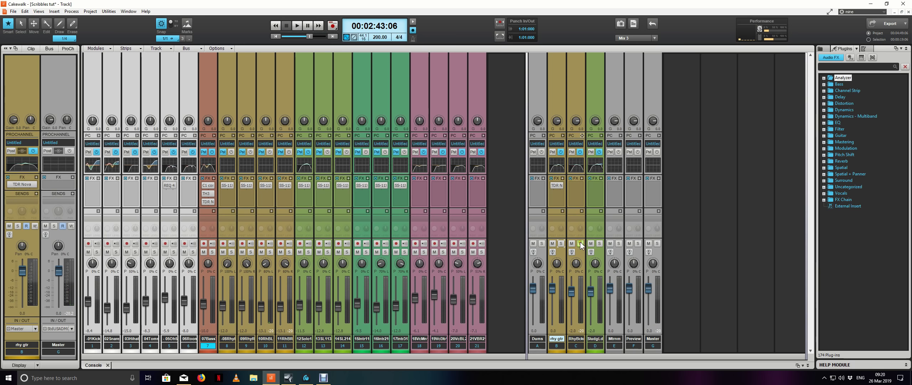
- Compare the rhythm backing bus in the full mix with its soloed sound, and stop playback
key("space")
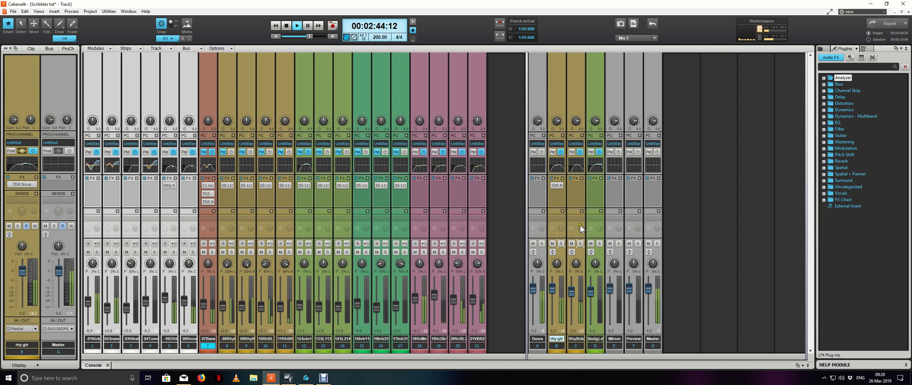
left_click(580, 243)
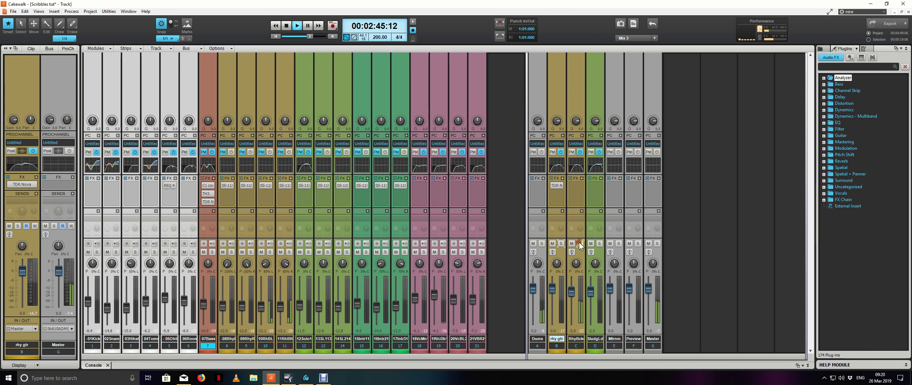
left_click(582, 136)
key("space")
- Return to the track view, play from 03:45:18, solo the main vocal track to hear it alone, and stop playback
key("alt+1")
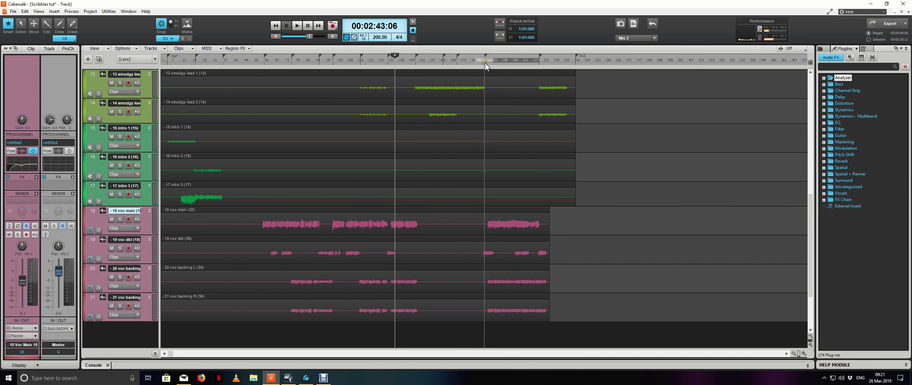
left_click(485, 62)
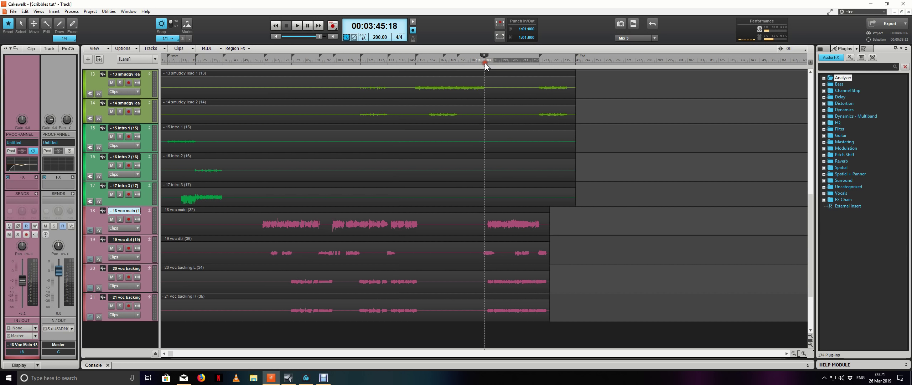
scroll(657, 170, "up", 3)
scroll(657, 170, "down", 3)
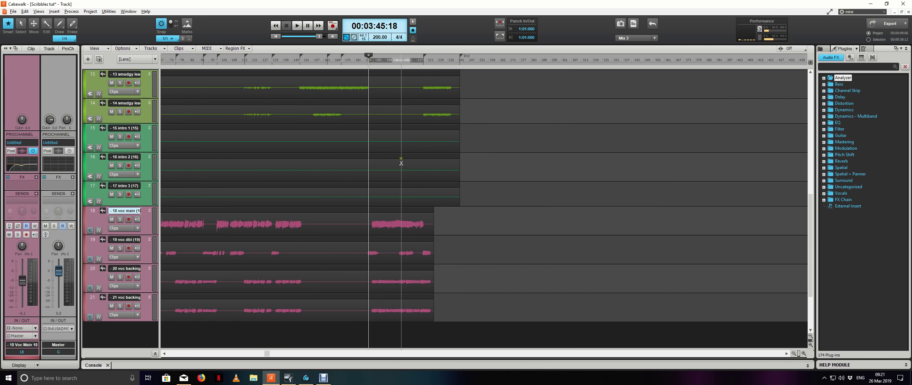
scroll(399, 161, "up", 3)
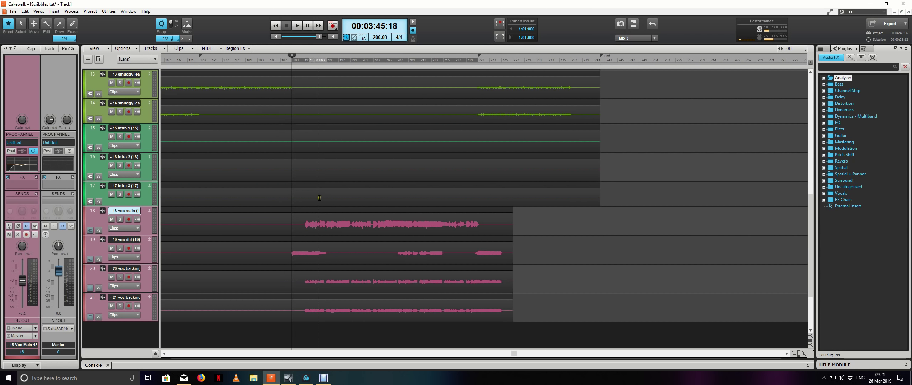
key("space")
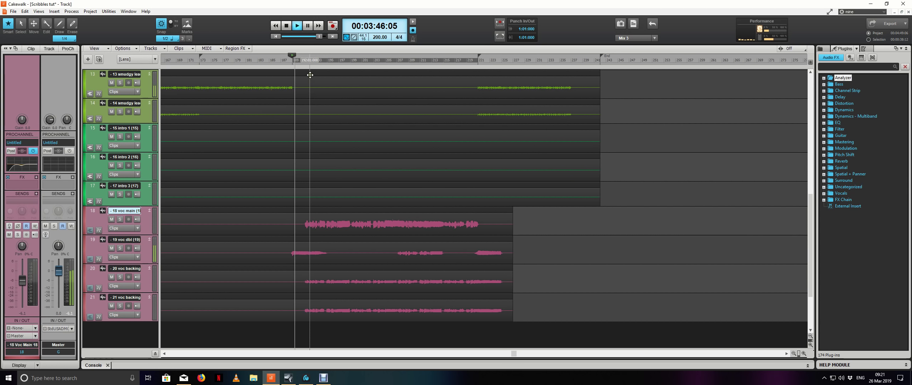
left_click(120, 219)
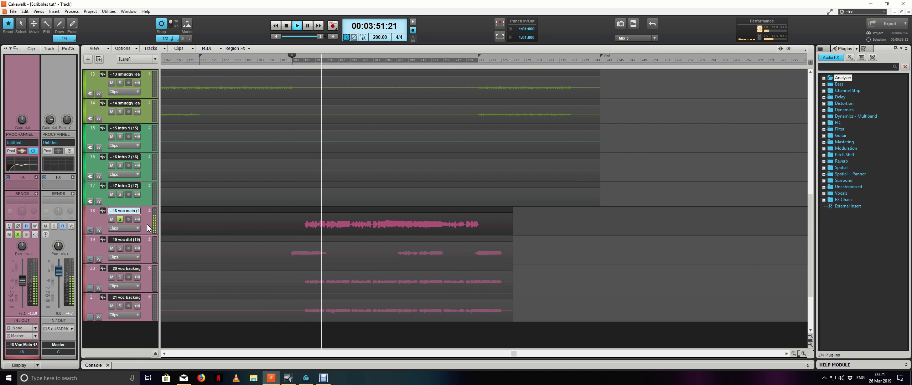
key("space")
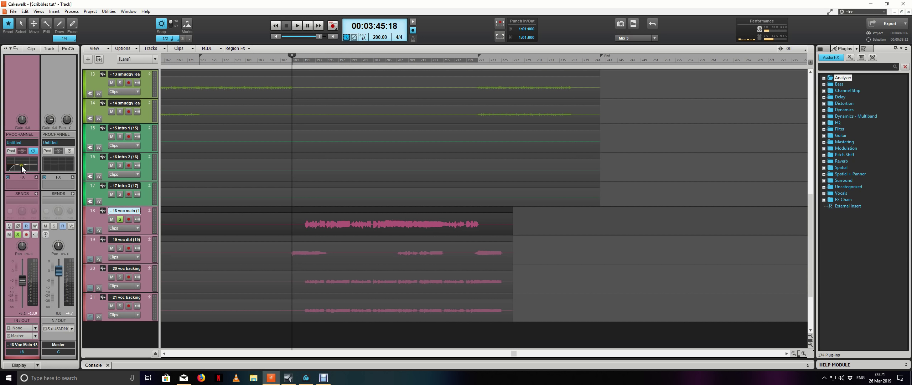
- Insert the DeEsser Stereo plug-in on the main vocal track and reposition its window
left_click(35, 177)
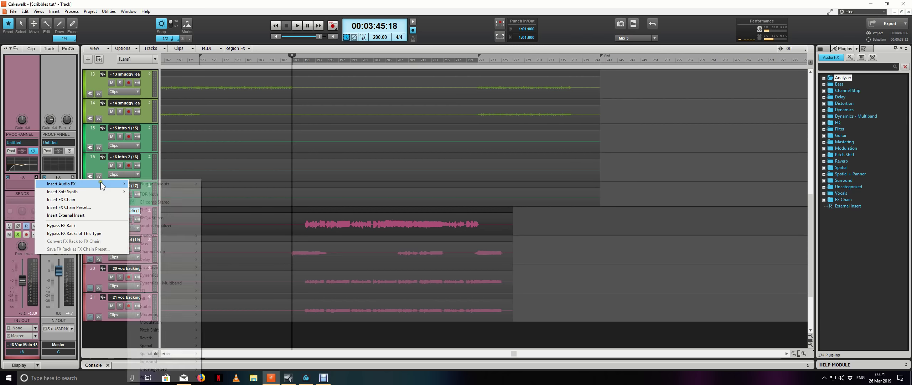
mouse_move(113, 184)
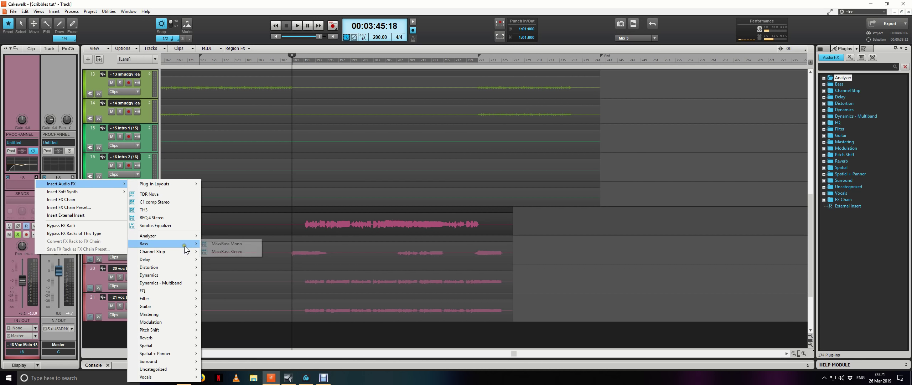
mouse_move(182, 277)
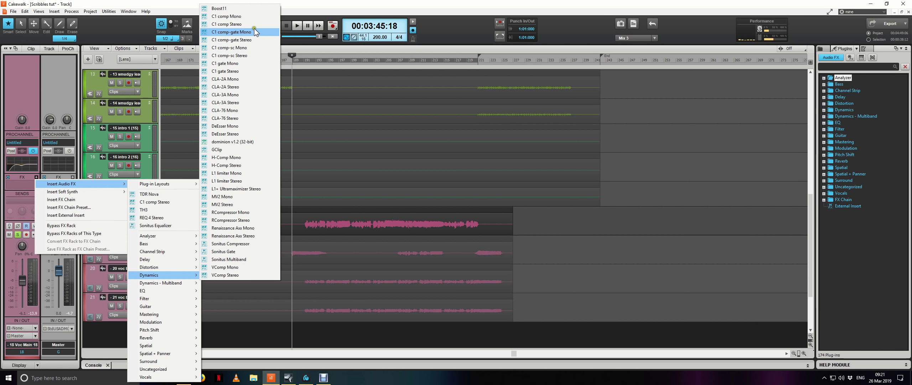
left_click(260, 133)
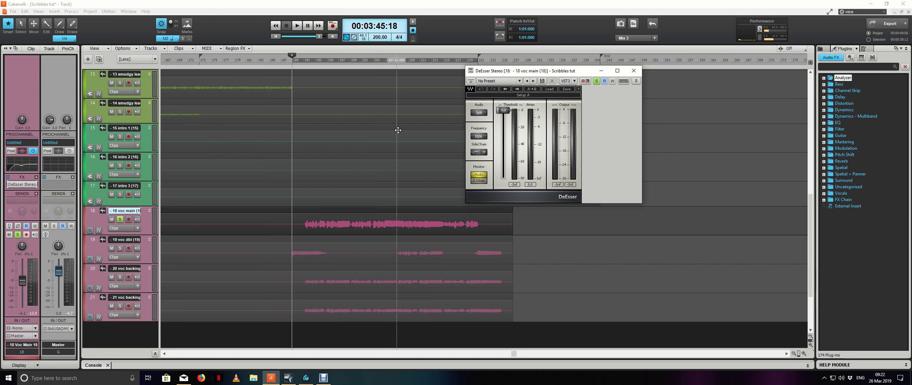
left_click_drag(552, 77, 576, 93)
- Lower the DeEsser's threshold and adjust its frequency while the soloed main vocal plays
key("space")
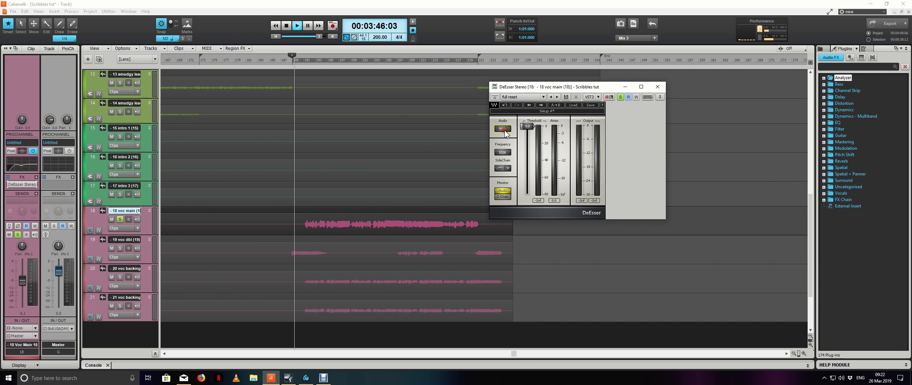
left_click_drag(507, 155, 533, 172)
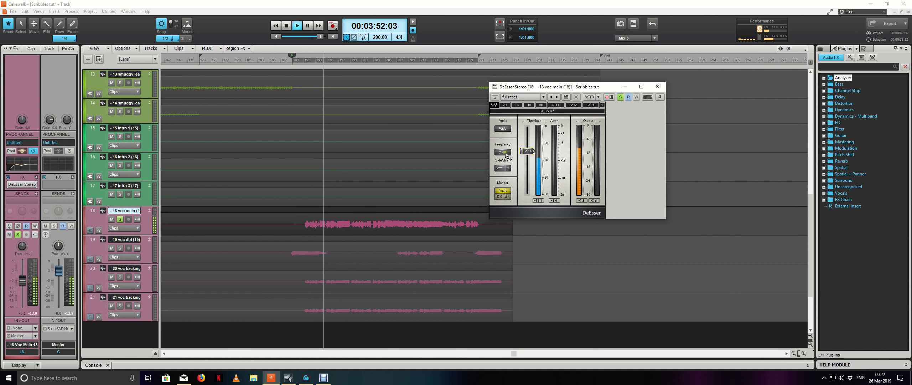
left_click_drag(502, 152, 506, 144)
- Monitor the DeEsser's side-chain signal, replay the vocal from 03:48:00, and fine-tune the threshold
left_click(506, 197)
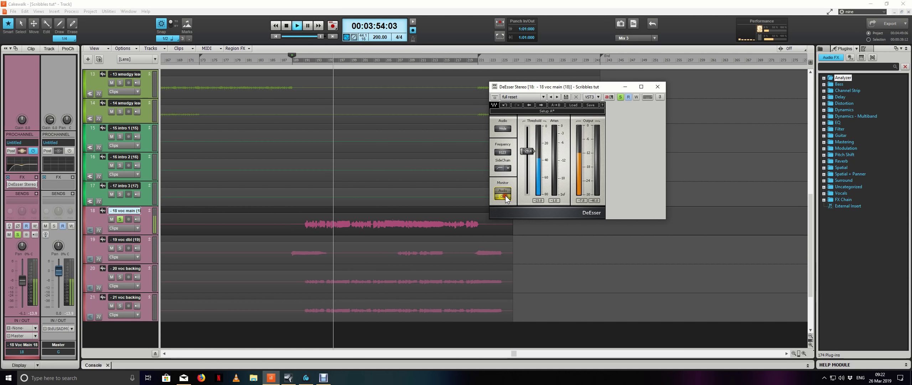
key("space")
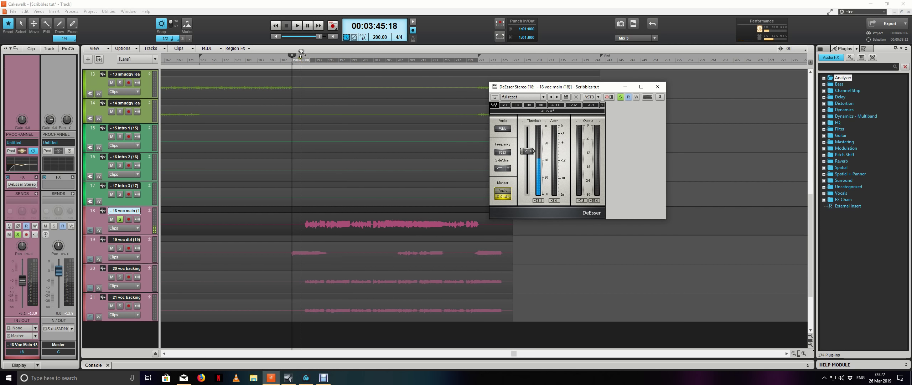
left_click(303, 63)
key("space")
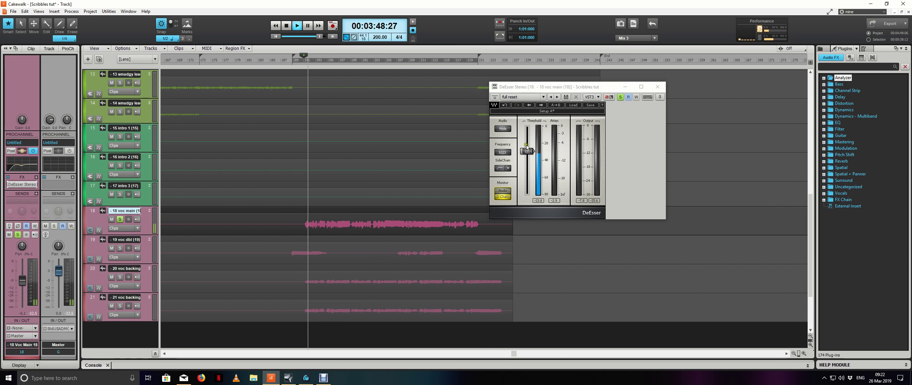
left_click_drag(531, 151, 532, 154)
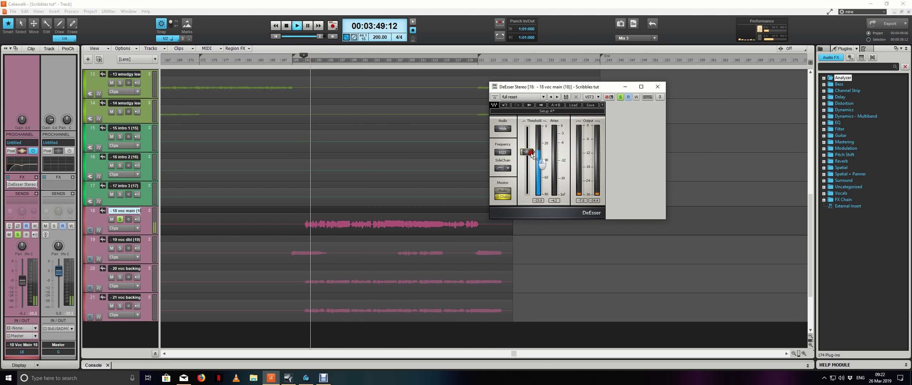
- Switch the DeEsser's monitoring back to audio, lower the threshold slightly, and stop playback
left_click(502, 191)
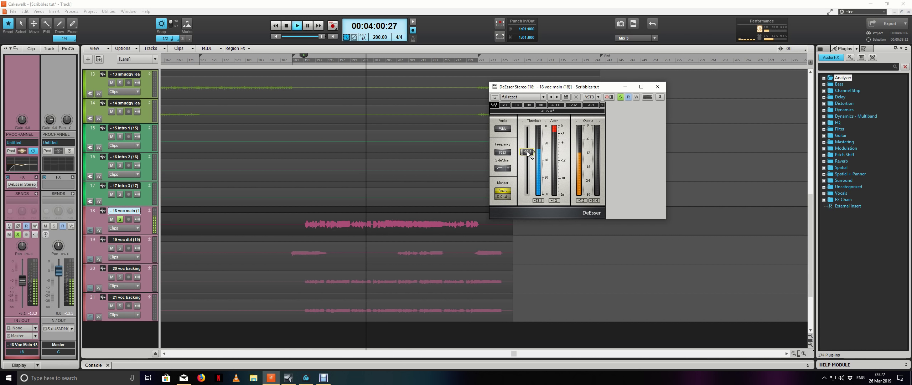
left_click_drag(528, 154, 528, 156)
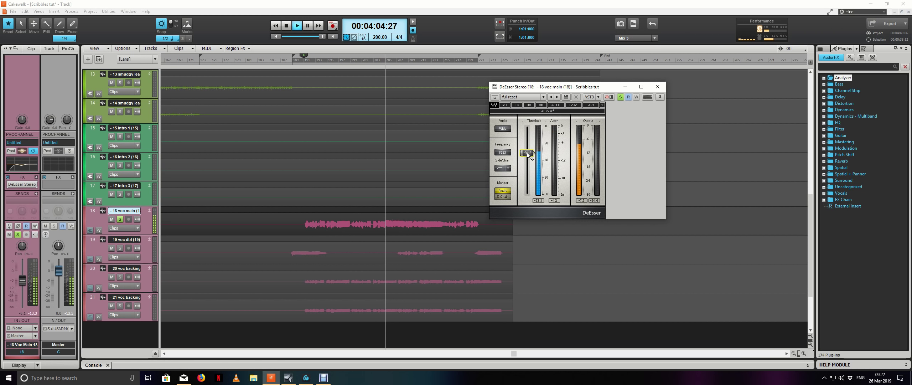
key("space")
- Play the soloed, de-essed main vocal from its first phrase at 01:13:06
scroll(438, 134, "down", 5)
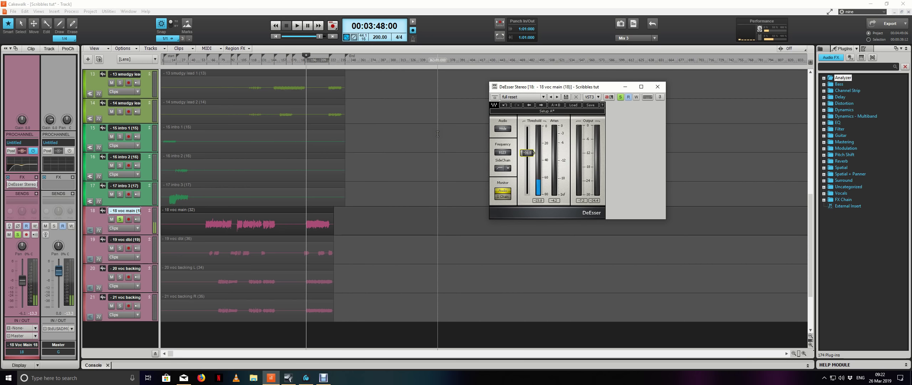
left_click(207, 61)
scroll(202, 124, "up", 2)
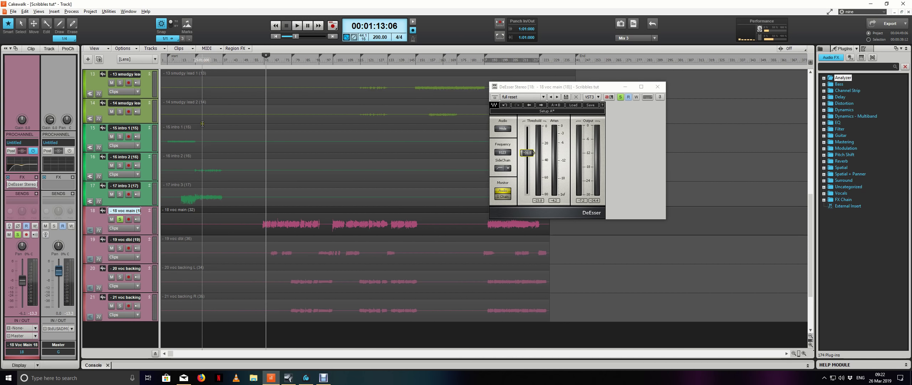
key("space")
scroll(289, 120, "up", 1)
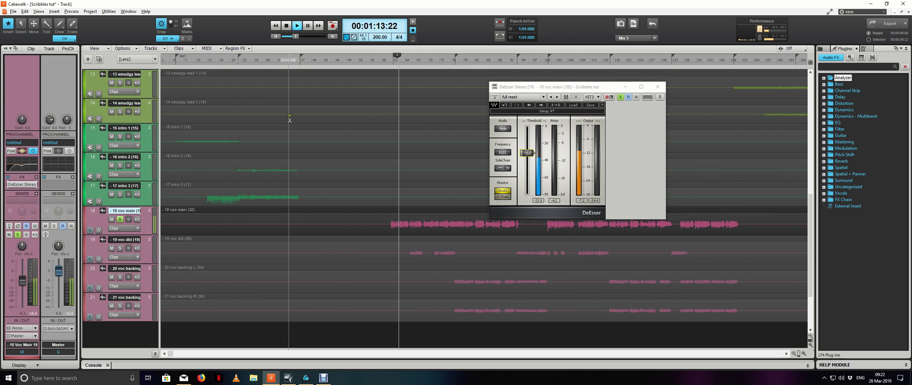
scroll(290, 119, "down", 2)
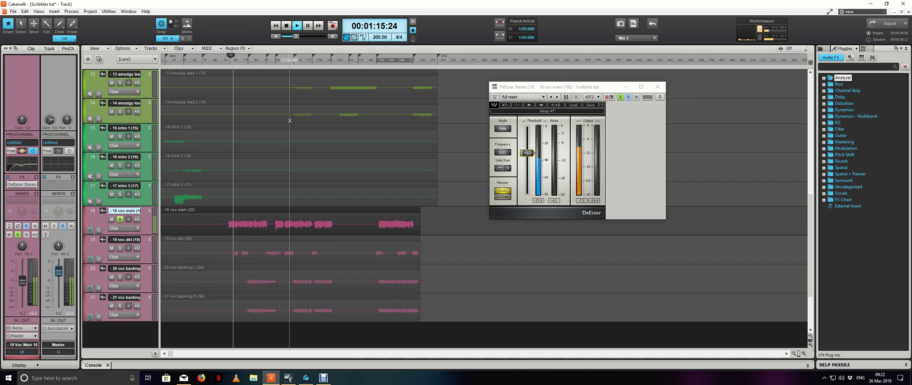
- Unsolo the main vocal to hear it in the full mix, select the vocal double track, and close the DeEsser window
left_click(121, 218)
left_click(145, 256)
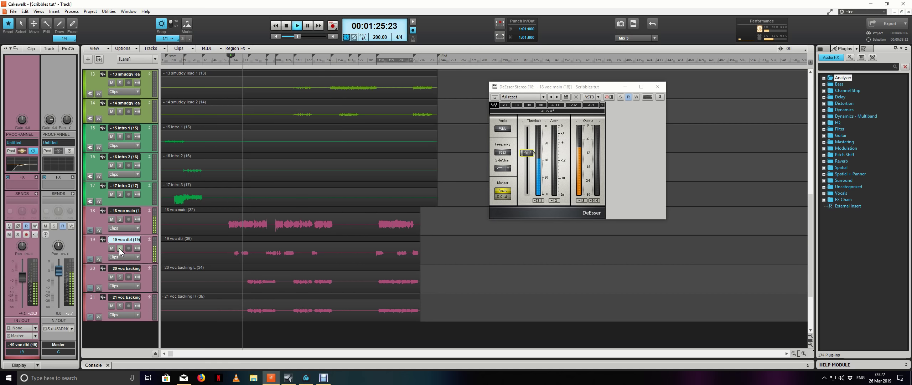
left_click(658, 86)
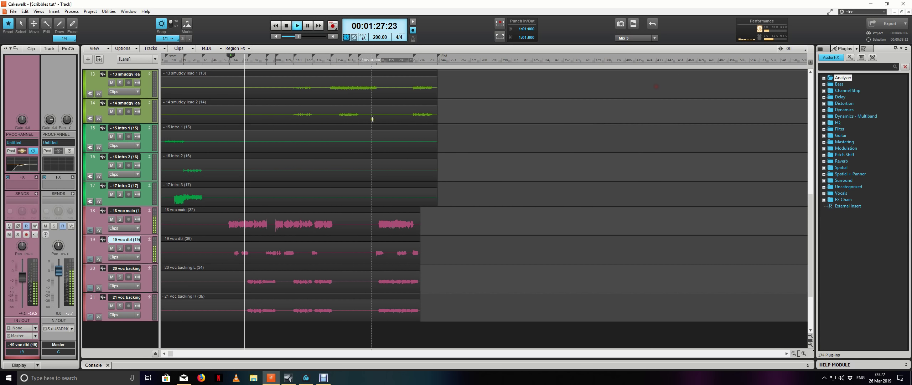
- Solo the vocal double track and play its first phrase, restarting from 01:13:06, with its clips enlarged in the timeline
key("space")
key("ctrl+Right")
left_click(435, 241)
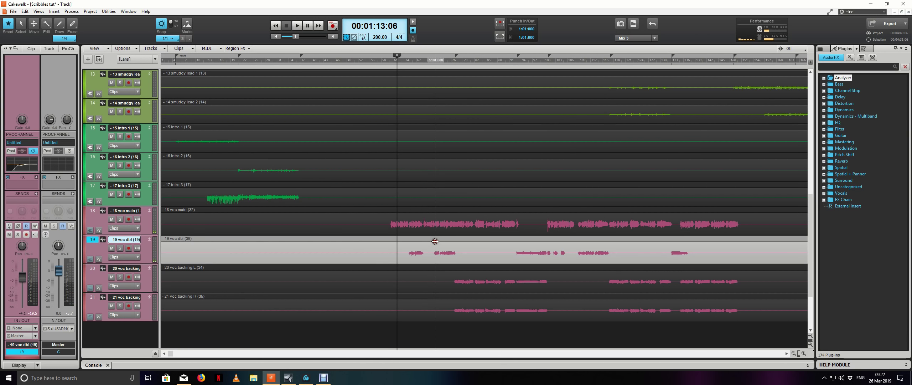
key("s")
key("space")
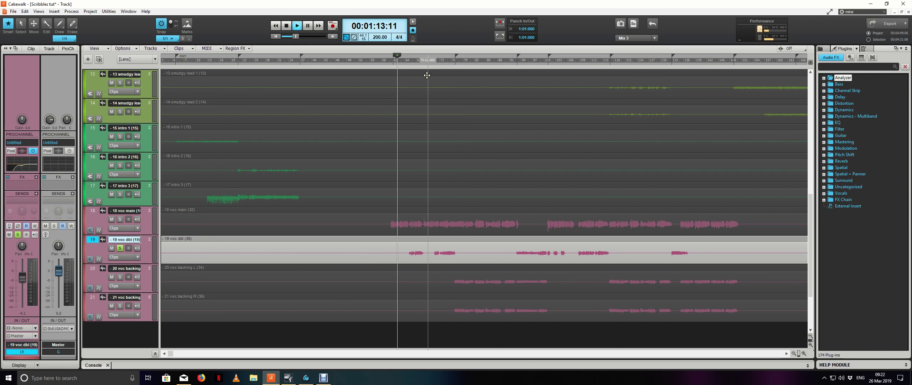
scroll(475, 125, "up", 3)
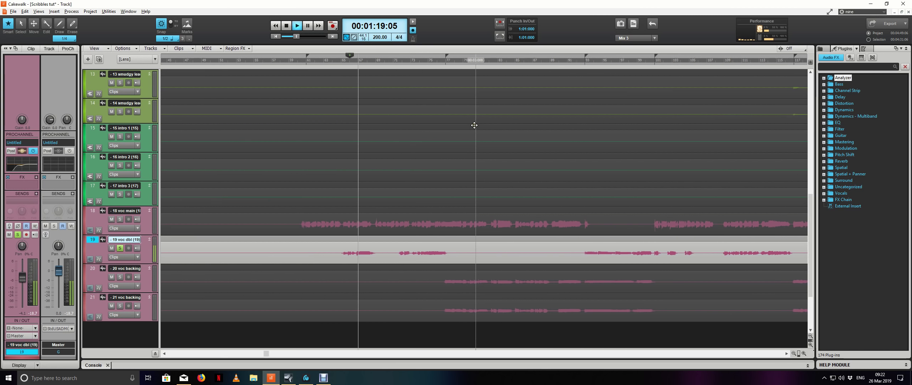
scroll(474, 125, "up", 2)
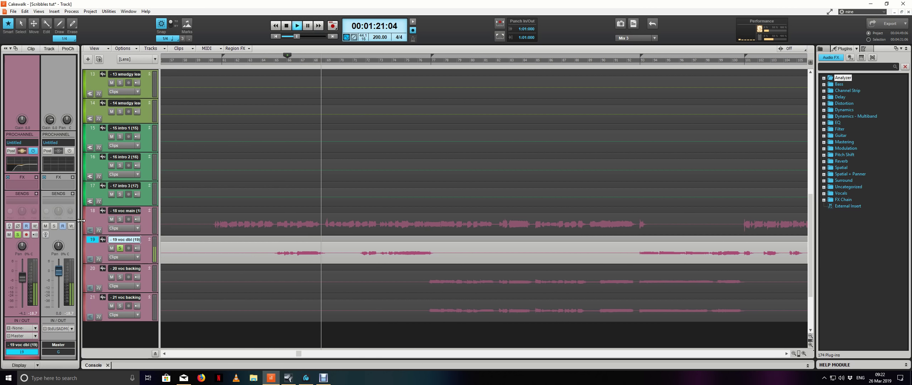
key("space")
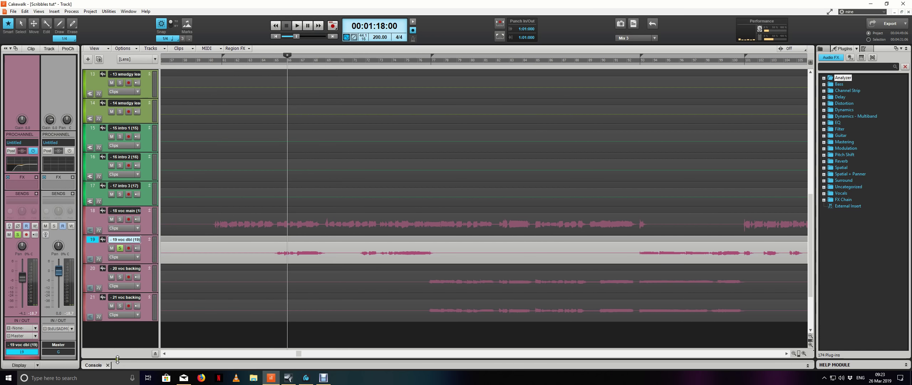
- Copy the main vocal's DeEsser to the vocal double and both backing vocals, and open the double's DeEsser over the track view
double_click(117, 359)
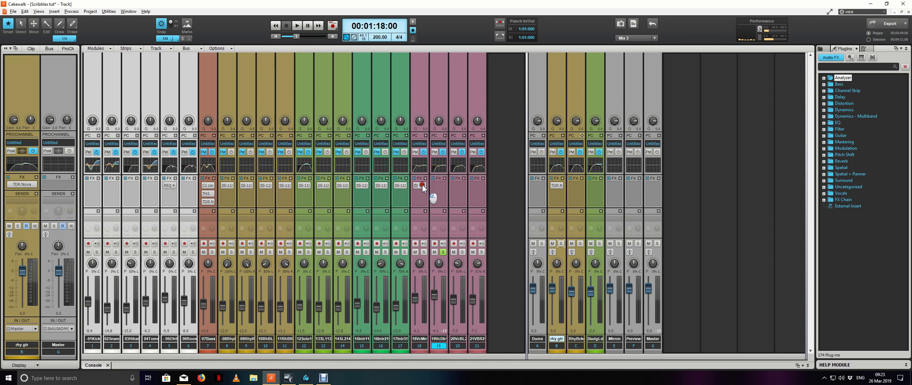
left_click_drag(422, 185, 473, 185)
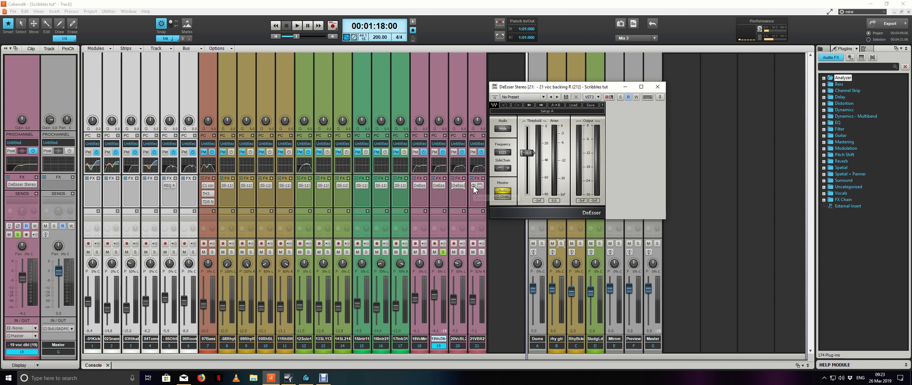
double_click(441, 187)
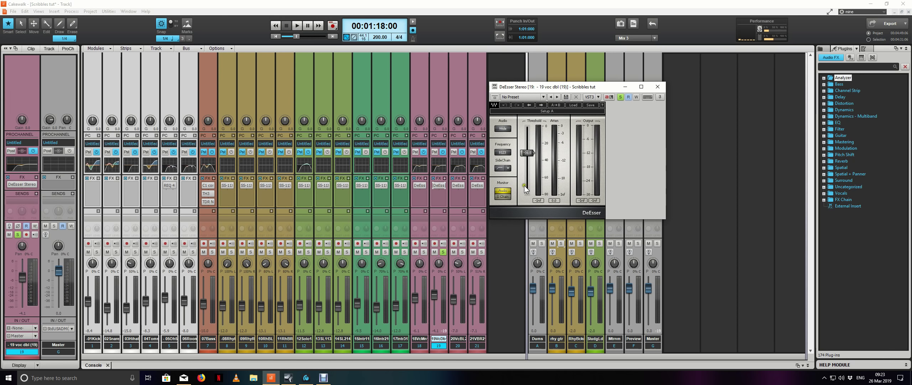
key("d")
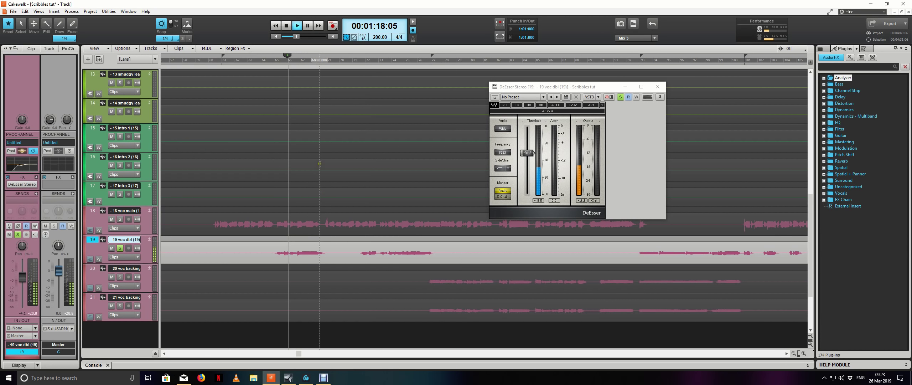
- Play the soloed vocal double from its second phrase and lower its DeEsser threshold
left_click(360, 74)
key("space")
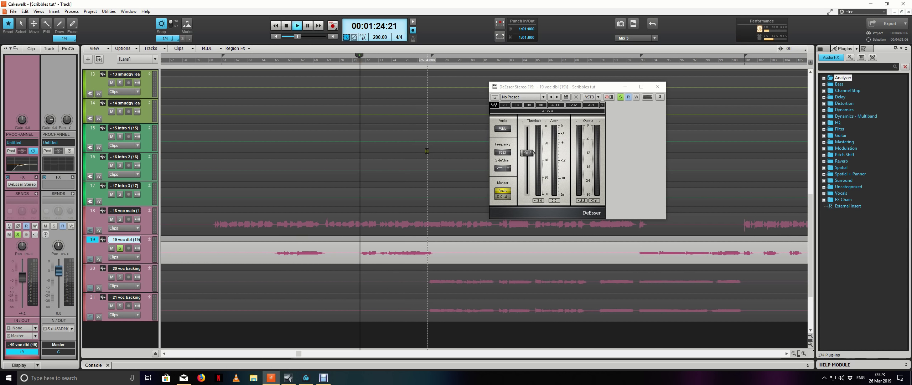
left_click_drag(531, 171, 531, 165)
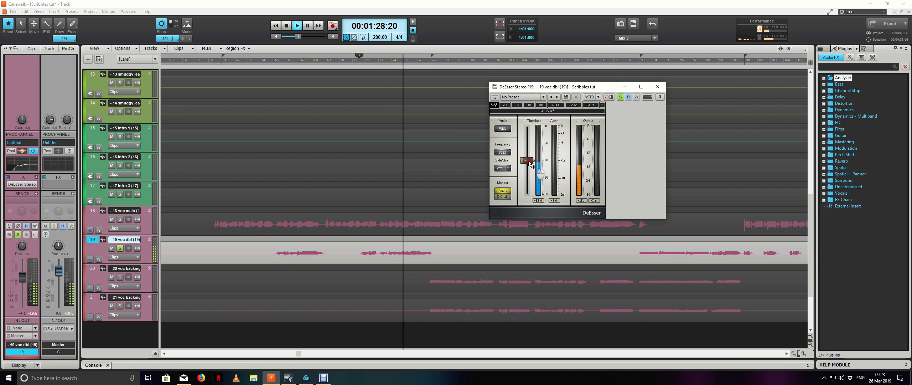
- Replay the vocal double's second phrase from 01:24:18, close its DeEsser window, and unsolo the track
left_click(362, 60)
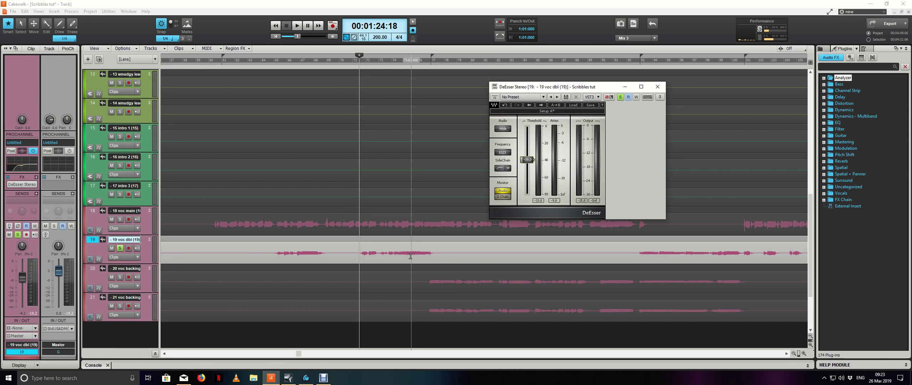
key("space")
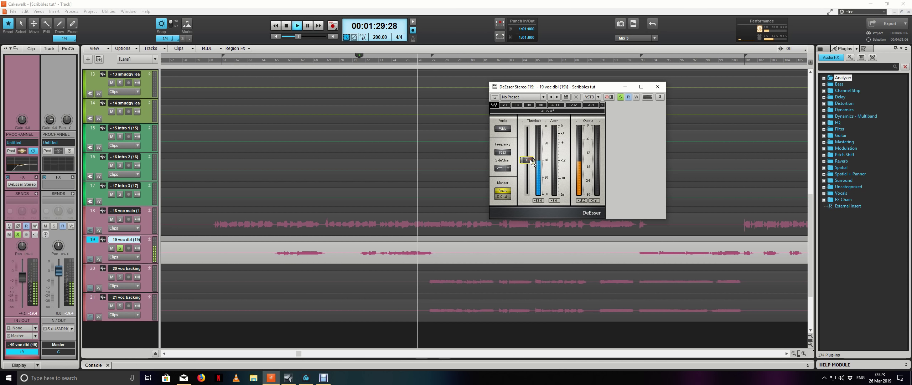
key("space")
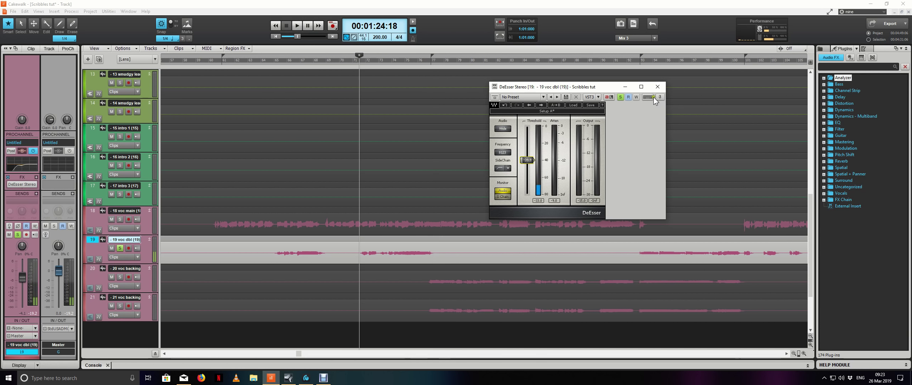
left_click(659, 87)
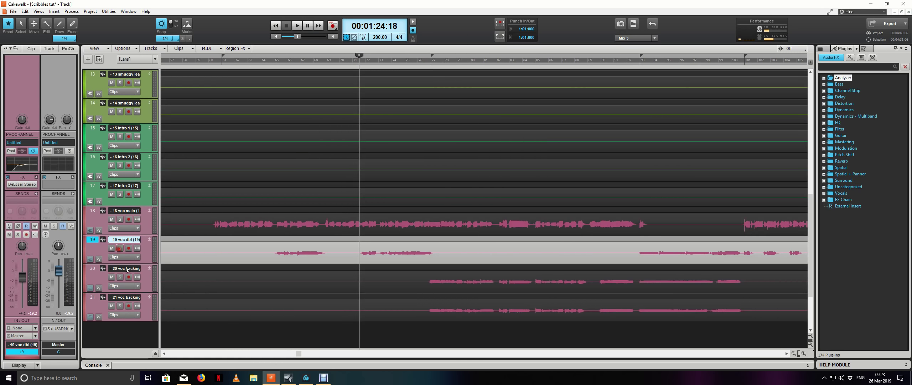
left_click(120, 248)
- Open the DeEsser on the left backing vocal track and solo that track
key("Down")
double_click(18, 184)
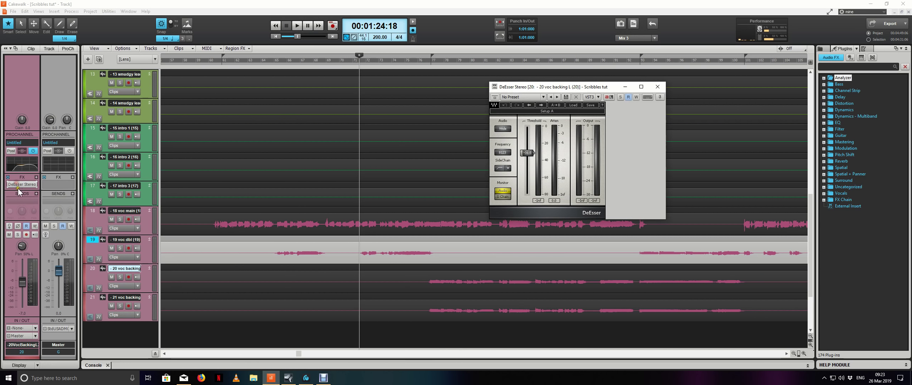
left_click_drag(559, 89, 518, 83)
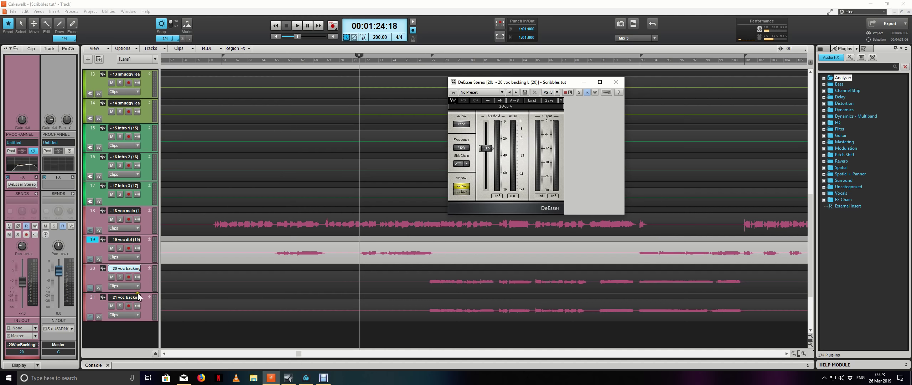
left_click(148, 279)
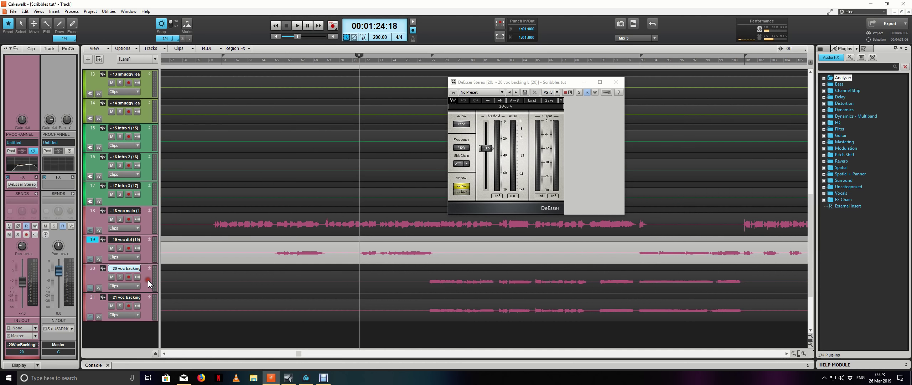
left_click(120, 277)
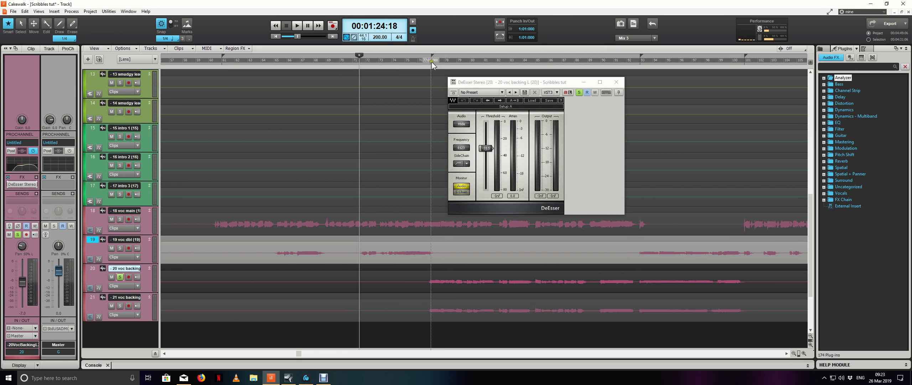
- Play the left backing vocal from 01:31:06, lower its DeEsser threshold during playback, and stop
left_click(431, 61)
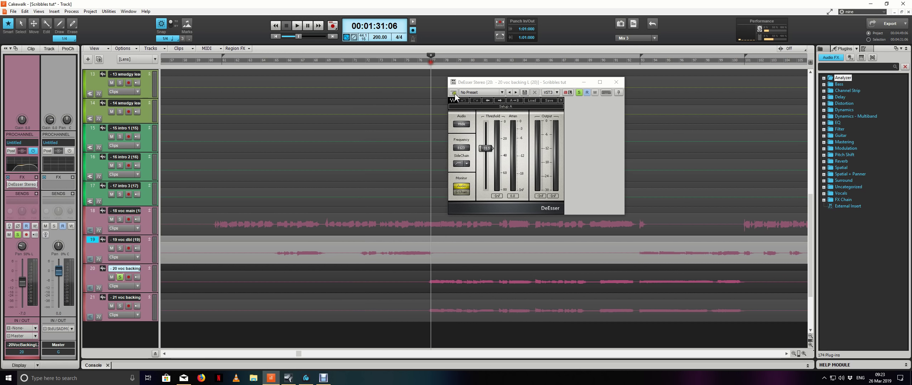
key("space")
left_click_drag(486, 148, 491, 165)
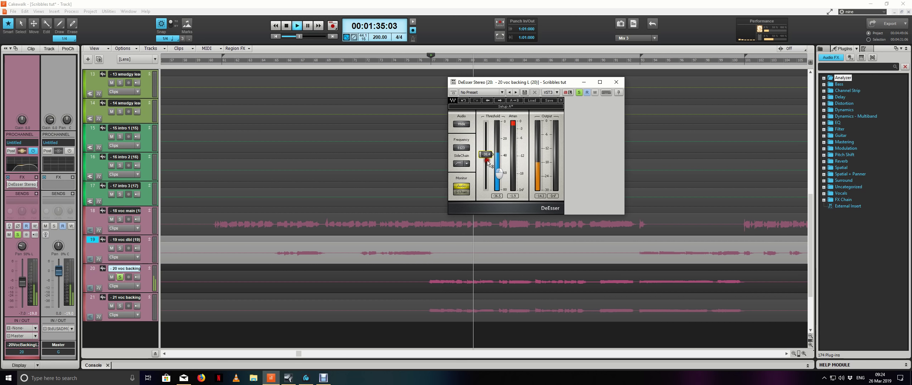
left_click_drag(489, 157, 487, 162)
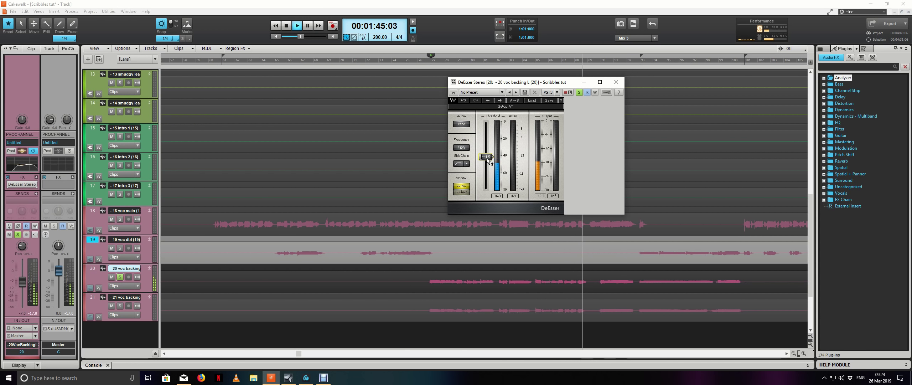
key("space")
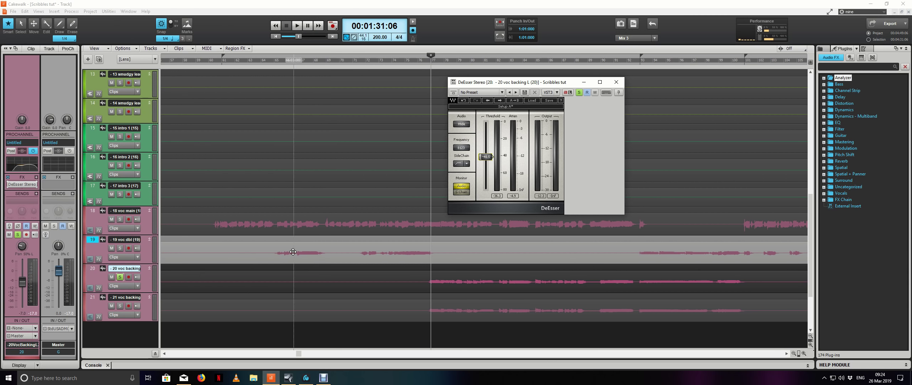
- Replace the right backing vocal's DeEsser in the console with a copy of the left backing vocal's adjusted one
left_click(94, 366)
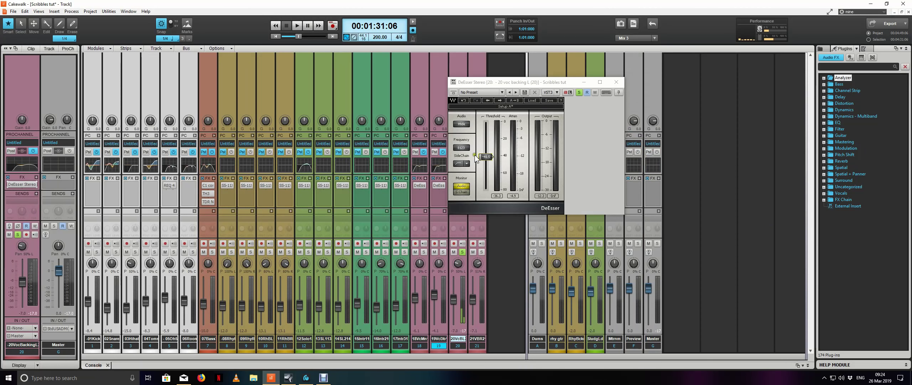
left_click(616, 82)
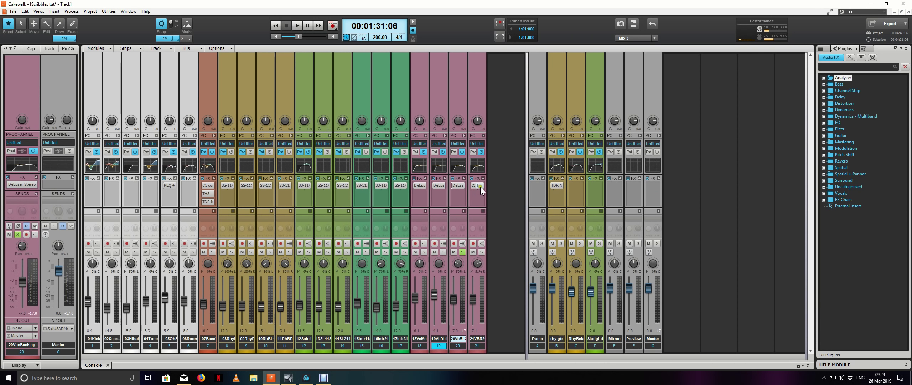
right_click(480, 187)
left_click(484, 193)
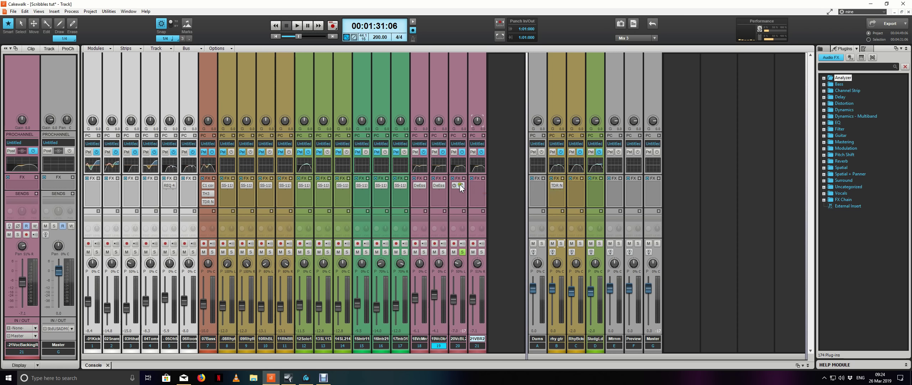
left_click_drag(460, 184, 478, 188)
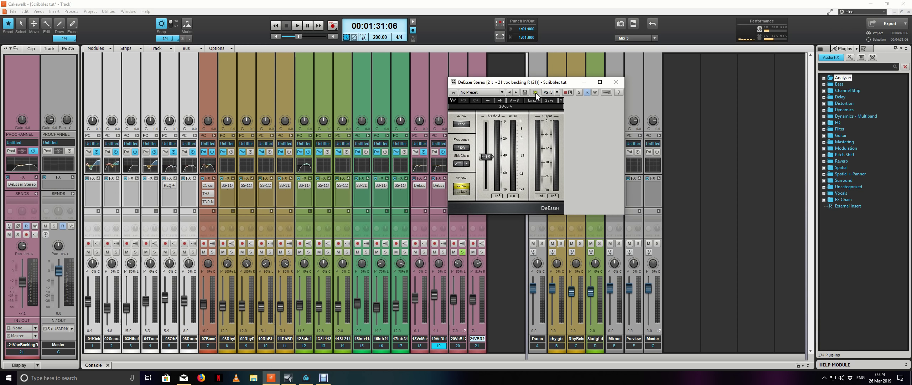
- Solo the right backing vocal instead of the left and play it with its DeEsser window in view
key("alt+1")
left_click_drag(536, 81, 571, 86)
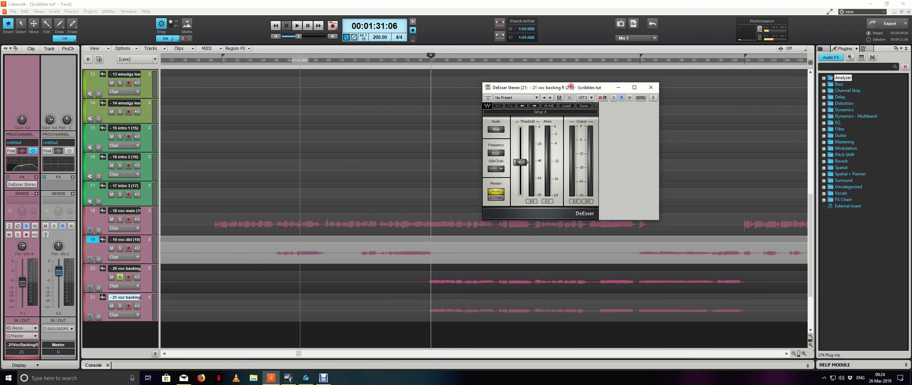
left_click(119, 306)
left_click(119, 277)
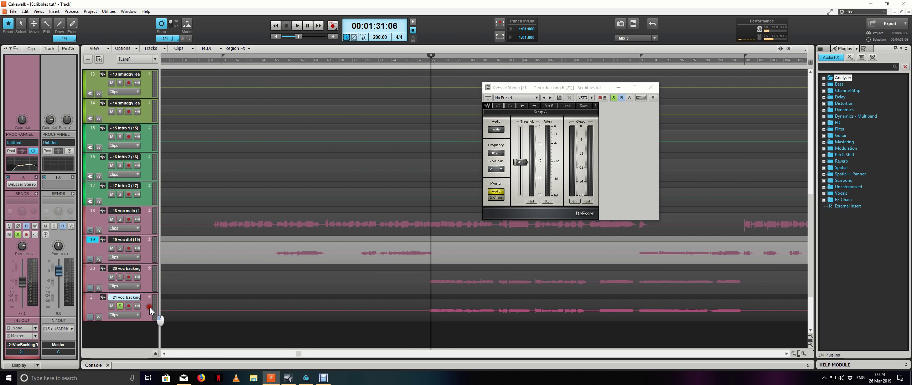
key("space")
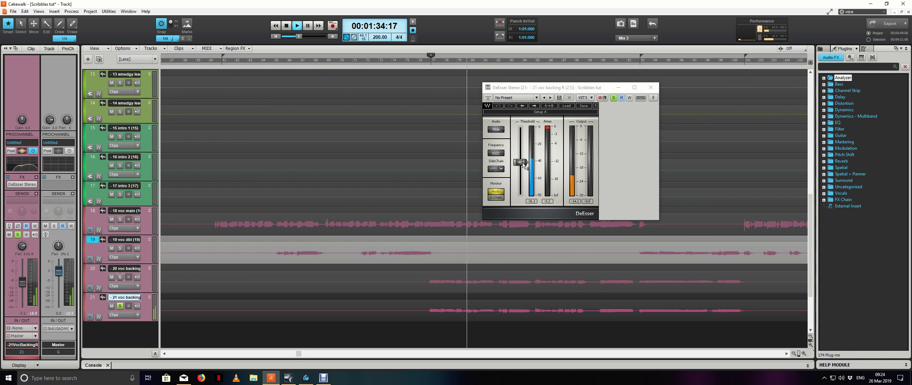
- Unsolo the right backing vocal, close its DeEsser window, and listen to the de-essed vocals in the full mix
left_click(614, 97)
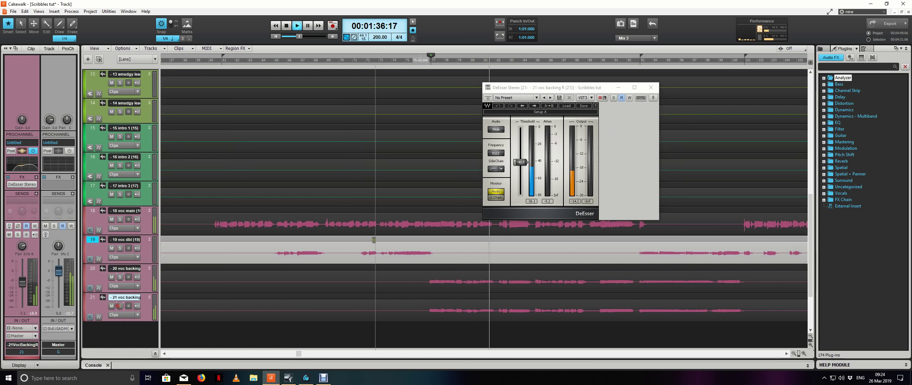
left_click(650, 88)
scroll(451, 220, "down", 5)
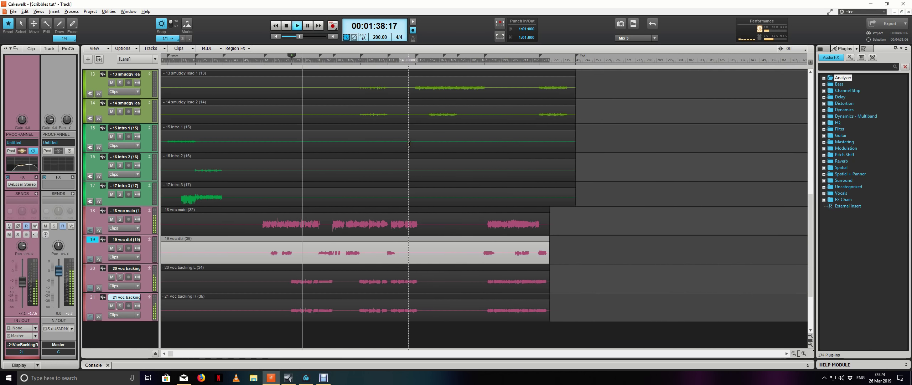
left_click(501, 241)
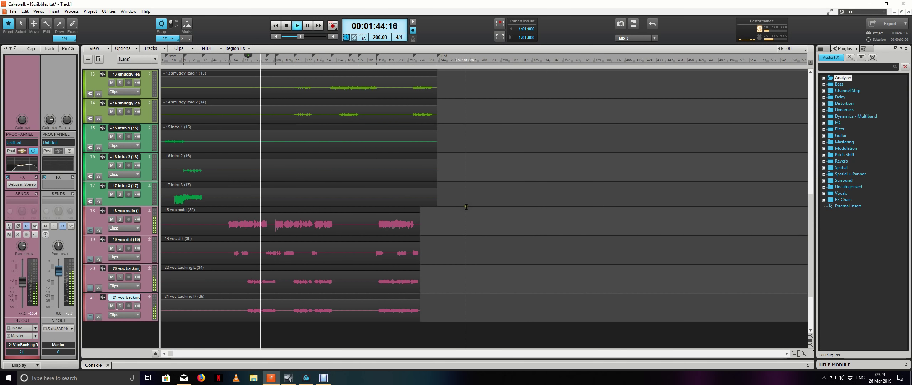
scroll(466, 206, "up", 5)
scroll(467, 206, "up", 2)
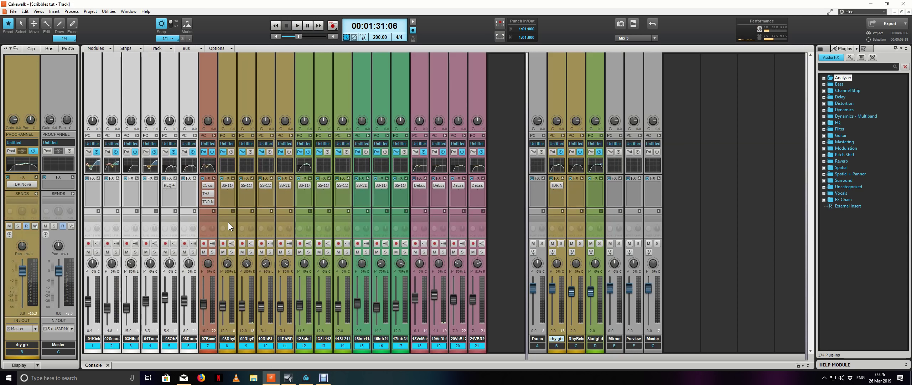
- Duplicate the bass track once in the track view with its events, properties and sends but without its effects
left_click(208, 215)
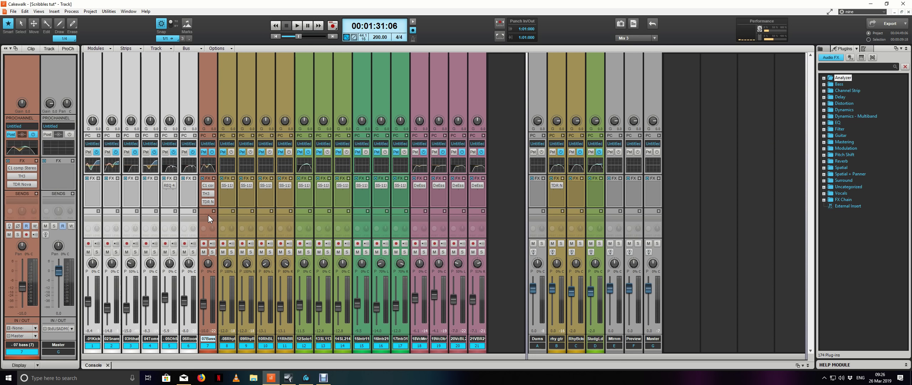
key("alt+2")
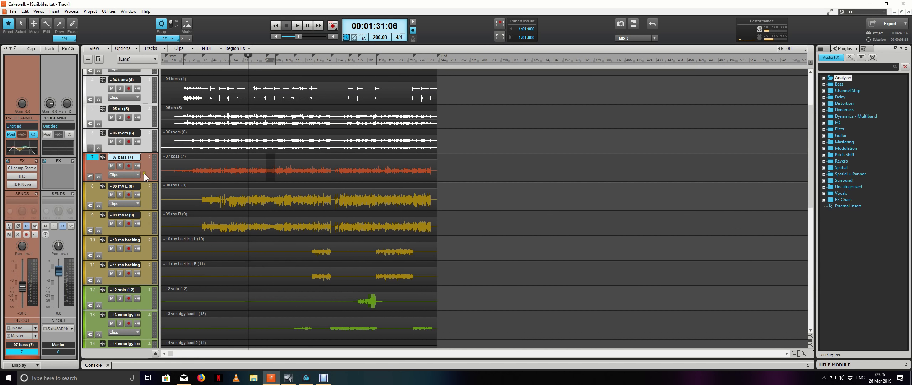
scroll(156, 174, "up", 2)
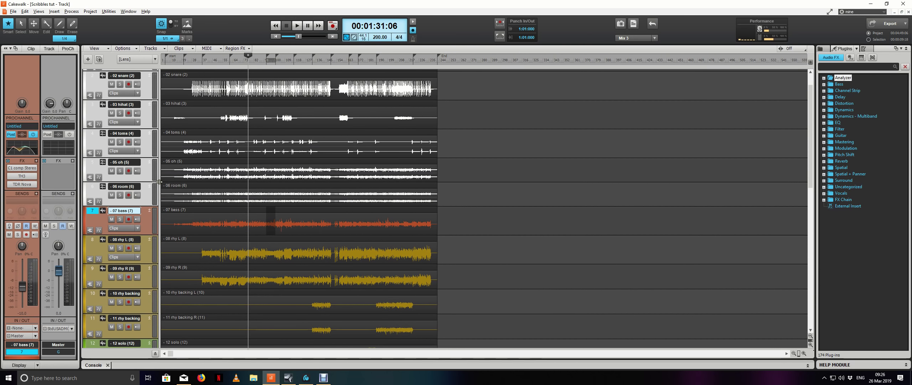
scroll(262, 227, "up", 3)
scroll(262, 227, "down", 2)
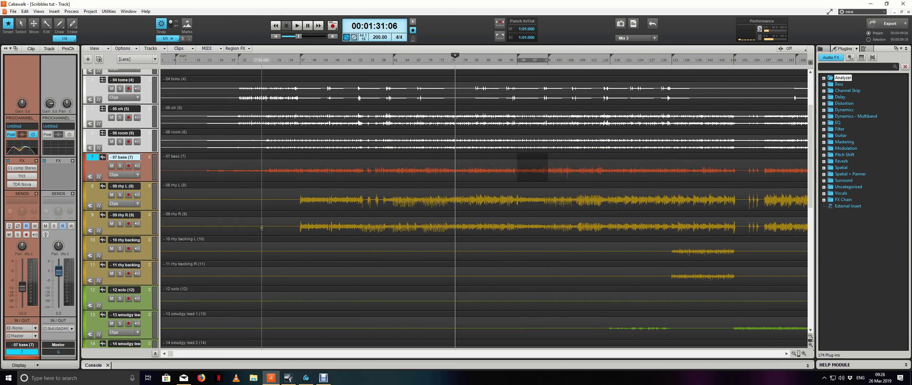
scroll(262, 227, "down", 2)
scroll(262, 227, "up", 1)
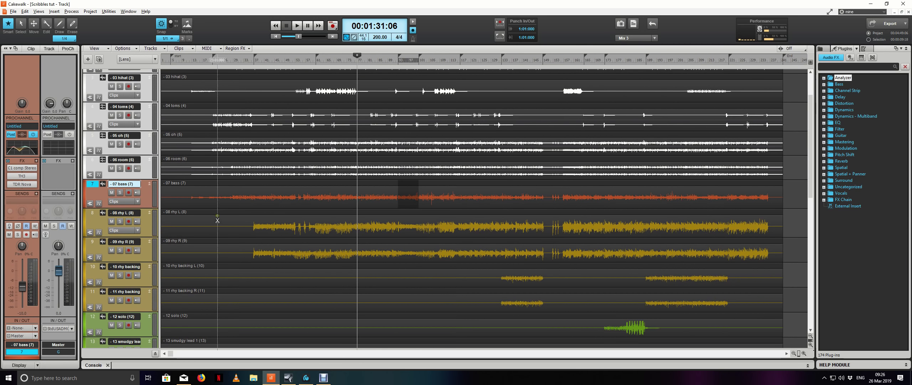
right_click(147, 197)
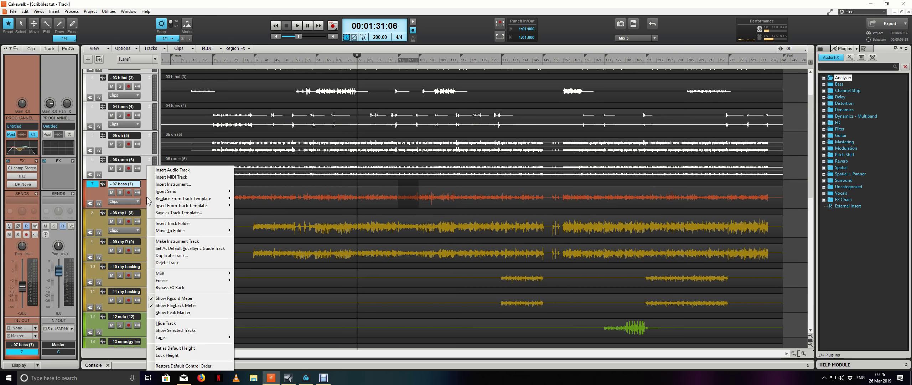
left_click(179, 255)
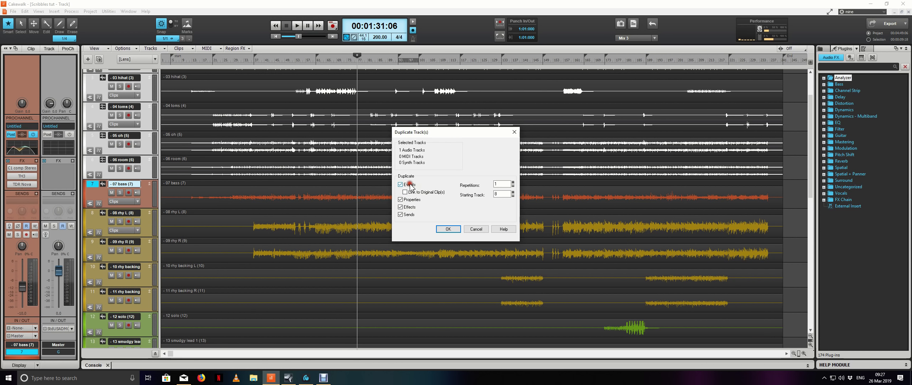
left_click(400, 207)
left_click(448, 229)
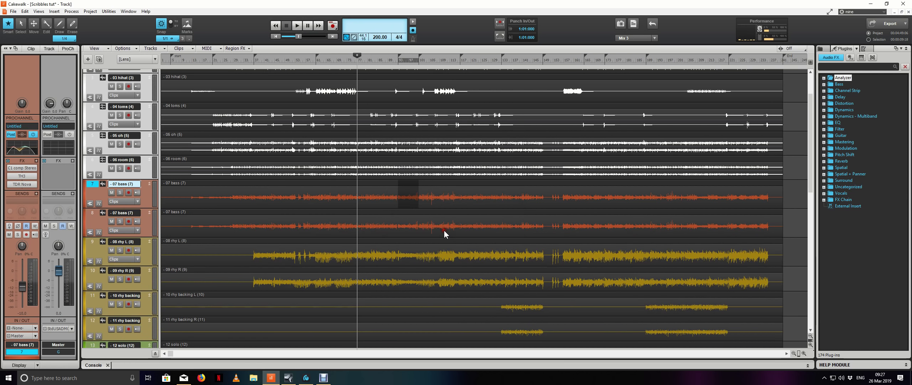
- Rename the duplicated bass track "bass low end" and the original bass track "bass dist"
left_click(149, 221)
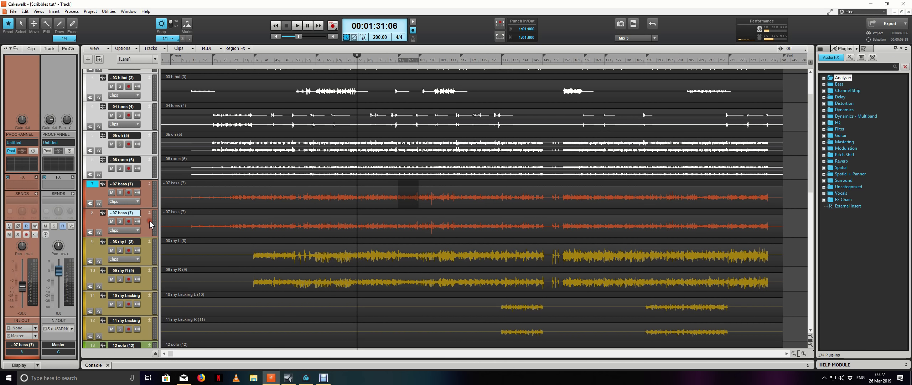
double_click(133, 212)
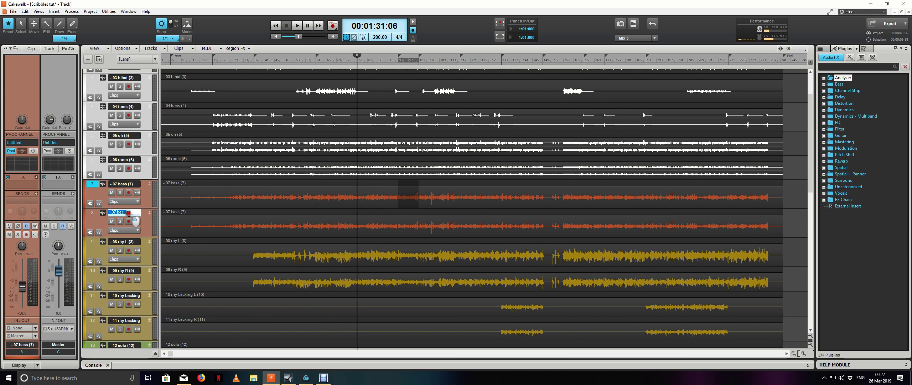
type("bass low end")
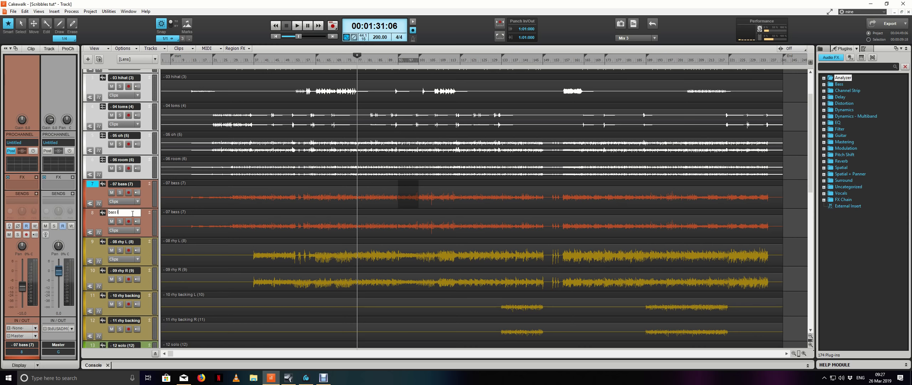
double_click(122, 183)
type("bass dist")
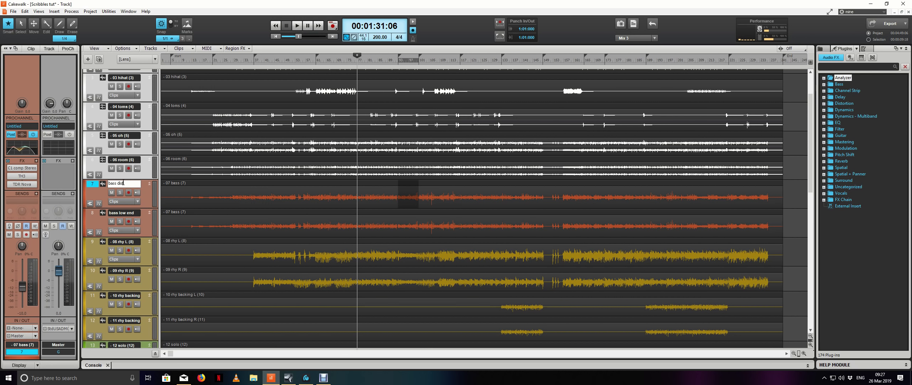
key("Return")
- Solo the bass low end track and play a short stretch of it without effects
left_click(148, 223)
left_click(121, 222)
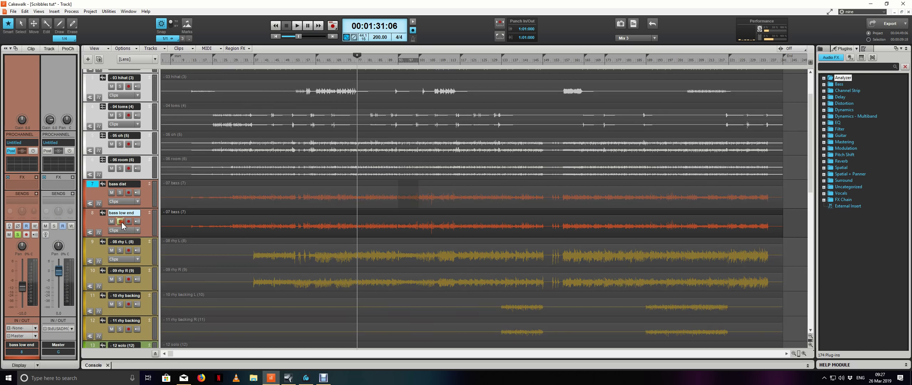
key("space")
key("space")
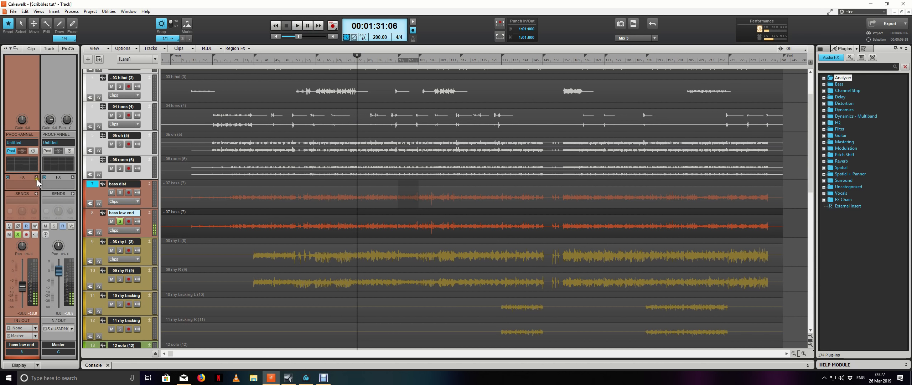
- Enable the bass low end track's ProChannel, low-pass its EQ at about 200 Hz, and listen to the filtered bass
left_click(36, 177)
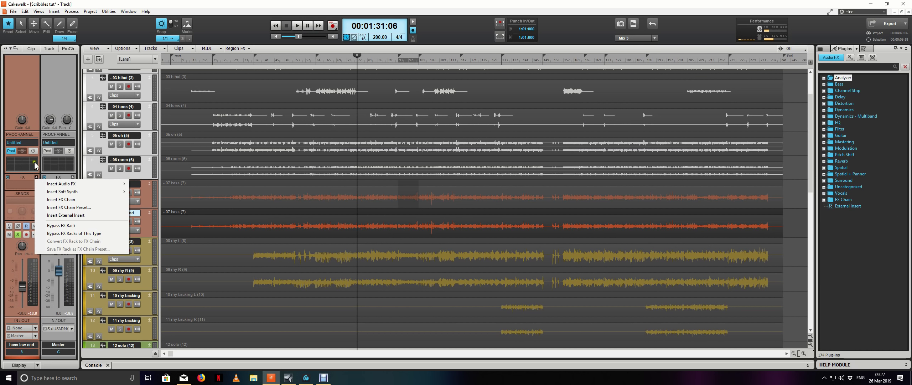
left_click(33, 151)
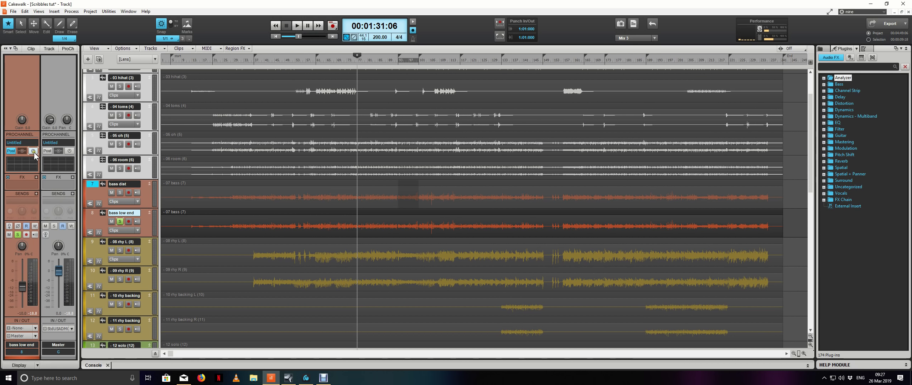
left_click(34, 151)
left_click(77, 58)
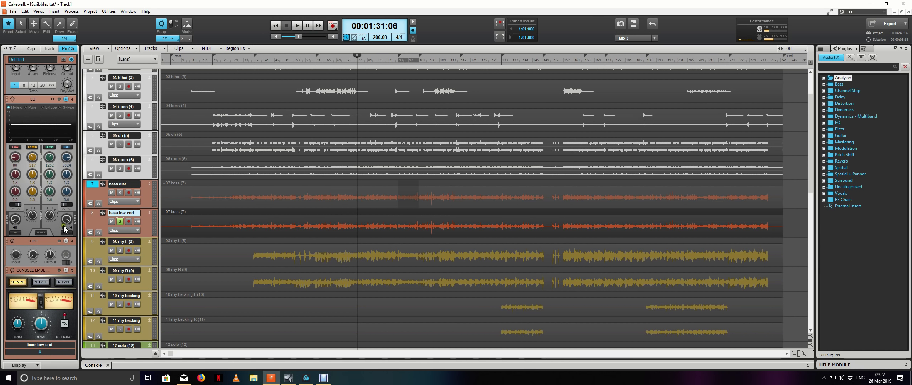
left_click_drag(66, 234, 66, 251)
key("space")
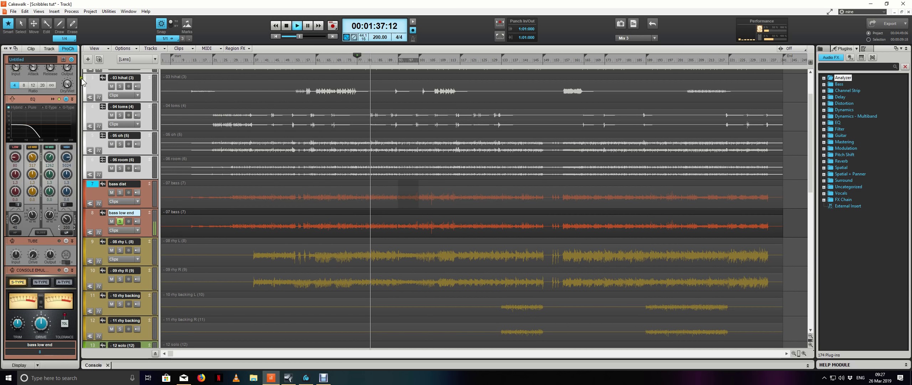
key("space")
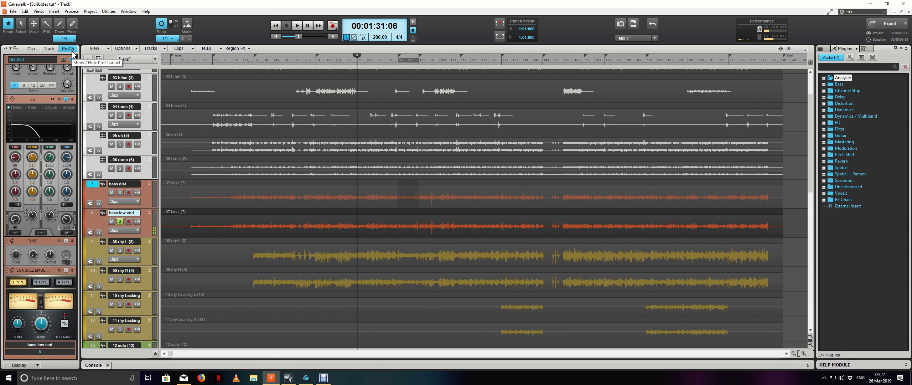
left_click(71, 51)
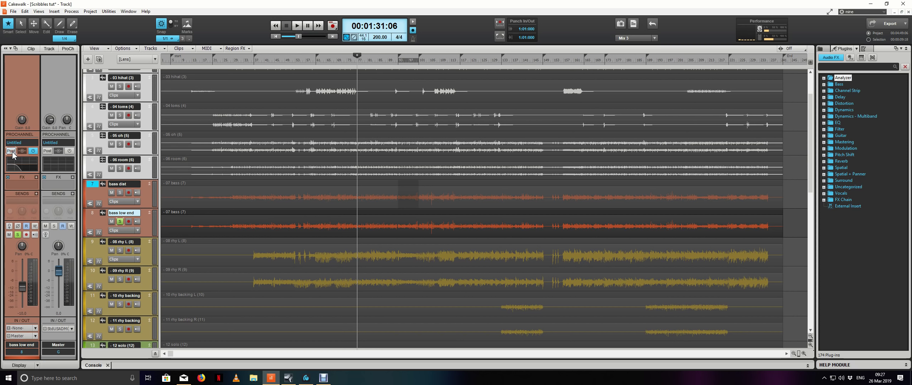
- Insert a C1 comp Stereo compressor on the bass low end track and place its window over the arrangement
left_click(37, 177)
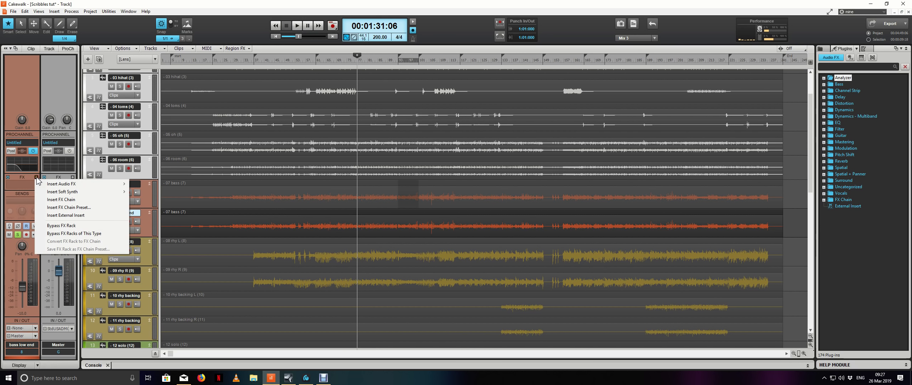
mouse_move(83, 183)
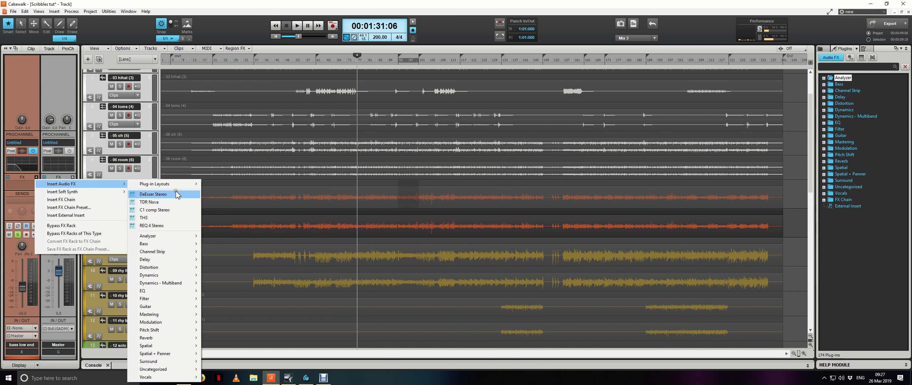
mouse_move(181, 252)
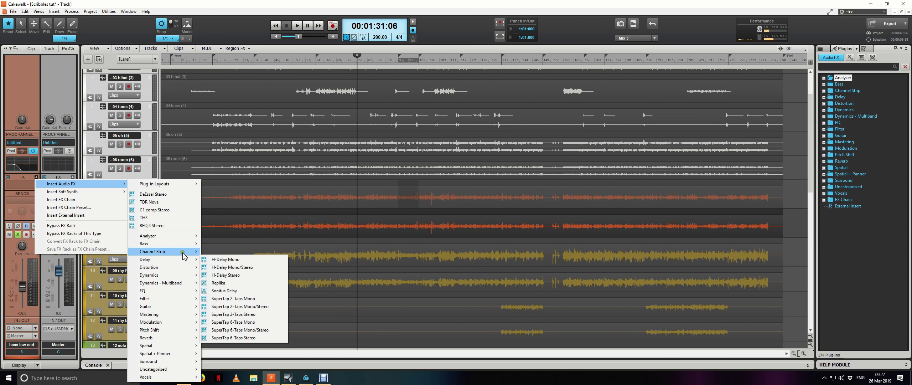
mouse_move(178, 275)
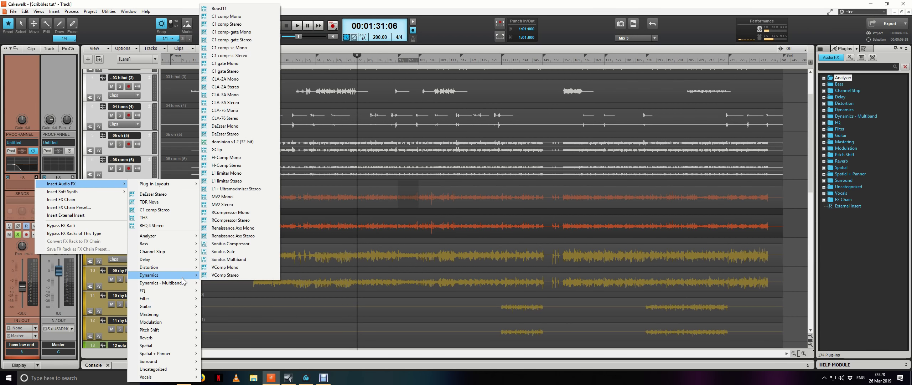
left_click(246, 23)
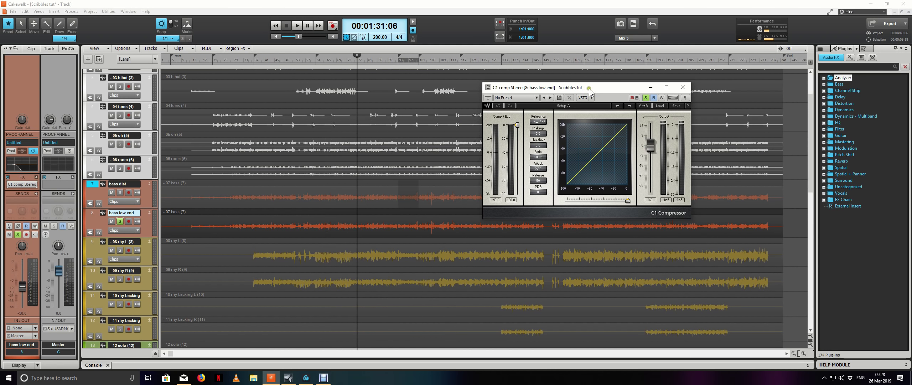
left_click_drag(588, 88, 404, 142)
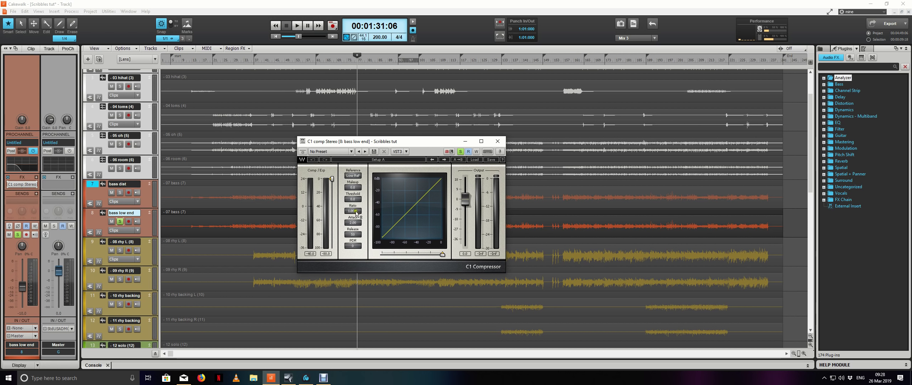
- Set the C1 compressor's ratio to about 4.23:1, threshold to -27 and output gain to 6 while the low-end bass plays
left_click_drag(352, 211, 332, 238)
key("space")
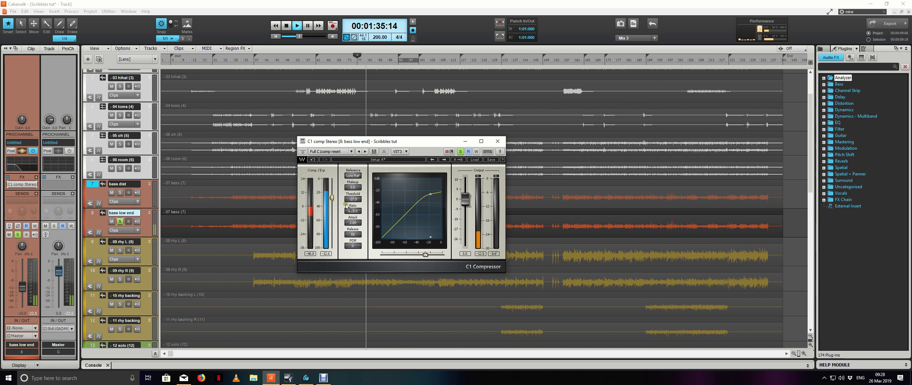
left_click(465, 254)
type("6")
key("Return")
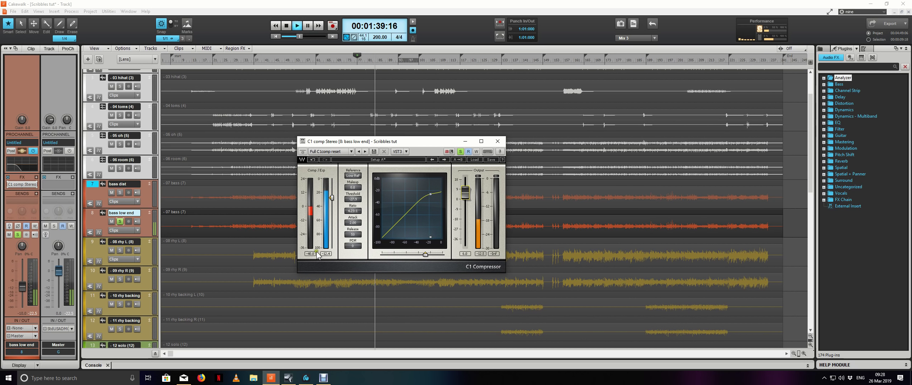
- Play the low-end bass from 02:01:06 and raise the C1 compressor's attack to about 10 ms
left_click_drag(428, 143, 257, 103)
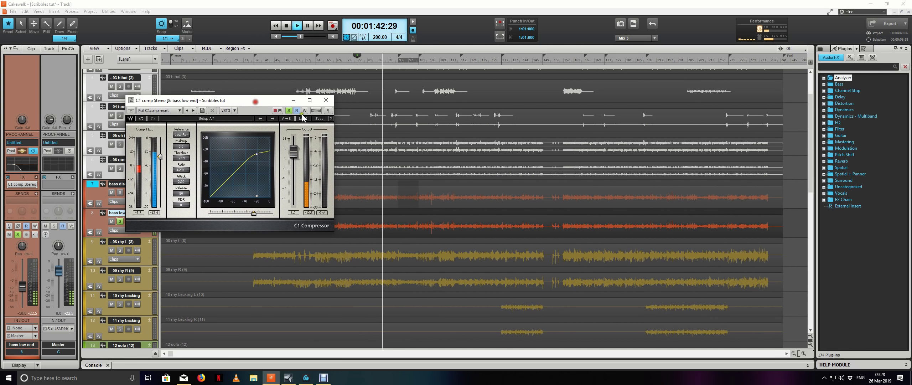
left_click(421, 60)
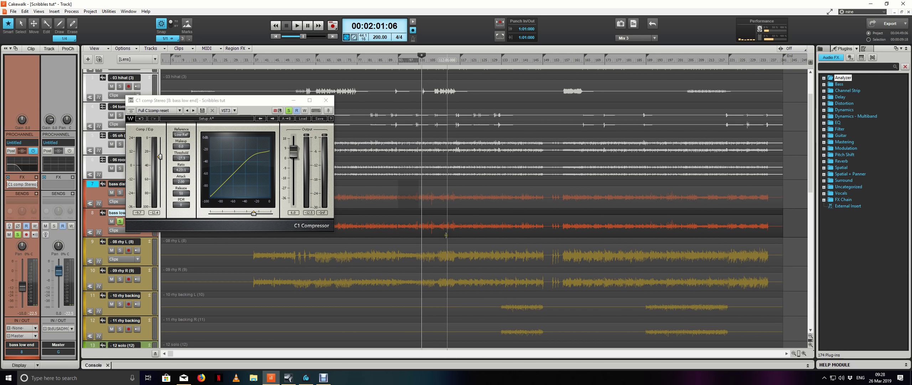
key("space")
mouse_move(185, 183)
left_mouse_down()
mouse_move(185, 157)
mouse_move(186, 185)
left_mouse_up()
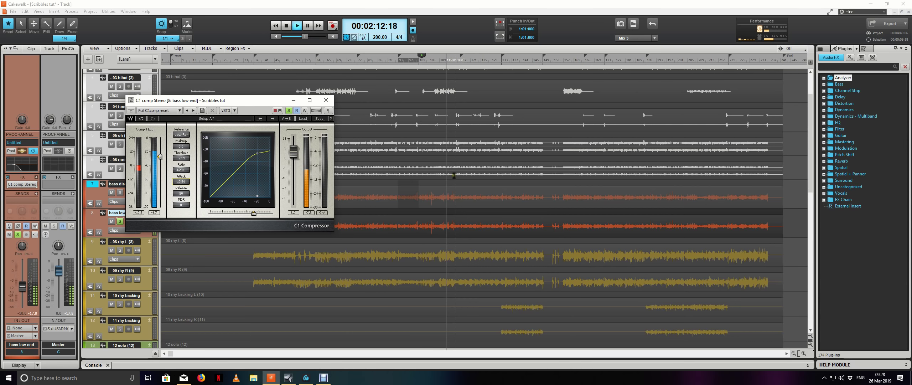
- Play the low-end bass from 02:39:18 and lower the C1 compressor's threshold to about -32
left_click(422, 60)
left_click(463, 60)
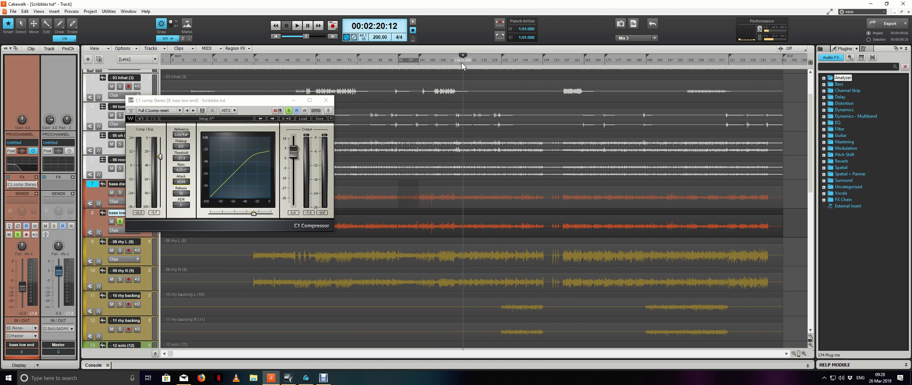
left_click(504, 60)
key("space")
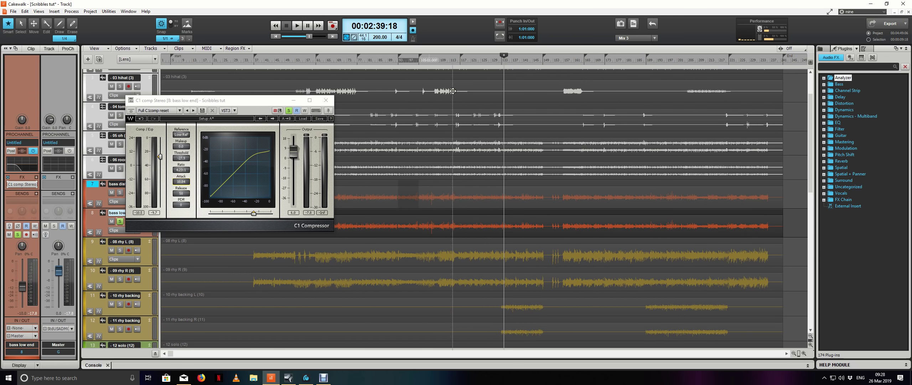
left_click_drag(262, 103, 370, 110)
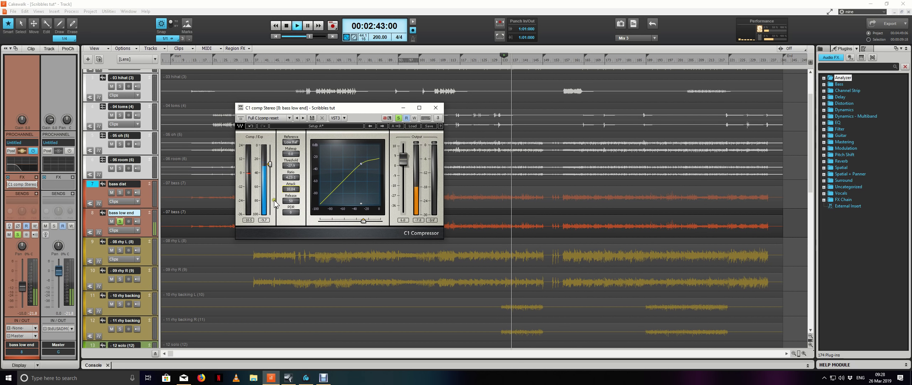
left_click_drag(269, 164, 272, 172)
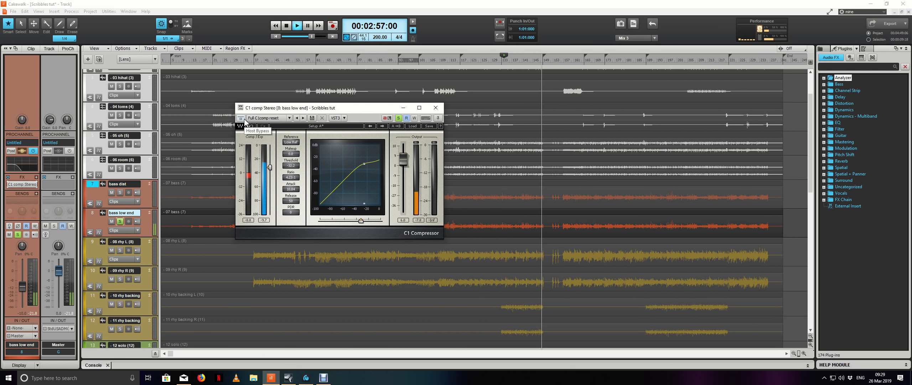
- Stop playback, close the C1 compressor window and take the bass low end track out of solo
key("space")
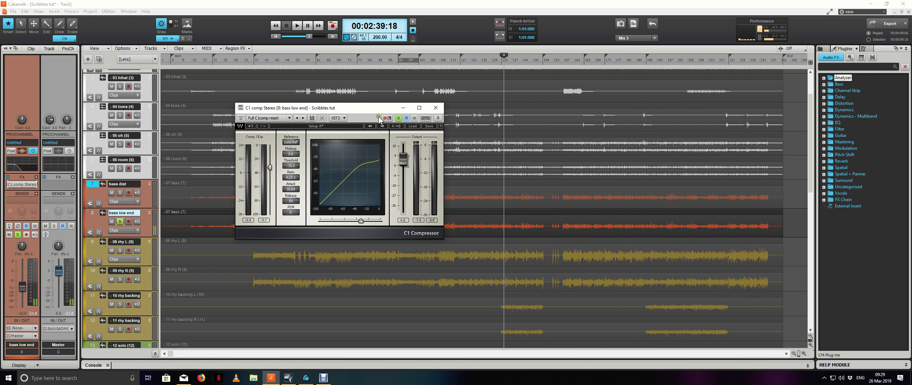
left_click(435, 108)
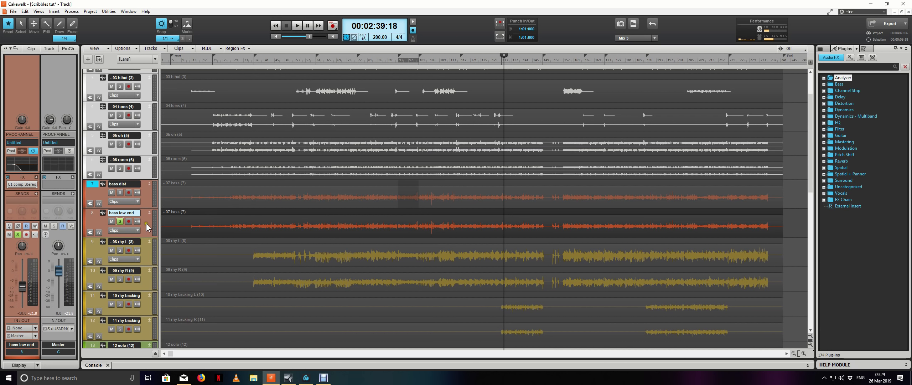
left_click(120, 221)
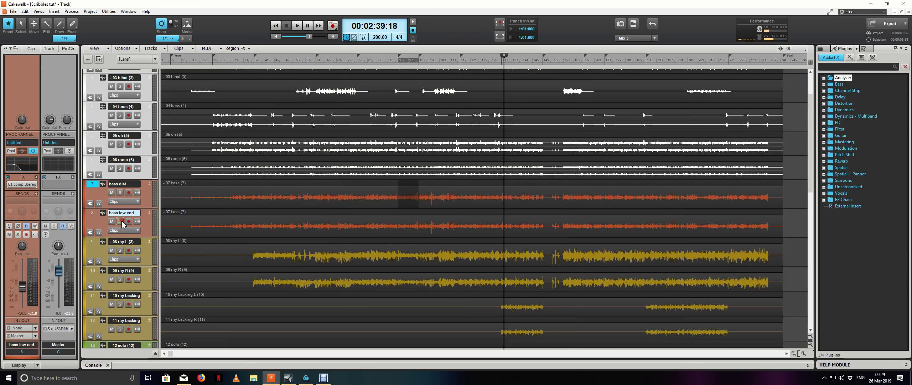
- Open TDR Nova on the bass dist track, re-enable the plug-in and switch off its band I
left_click(150, 196)
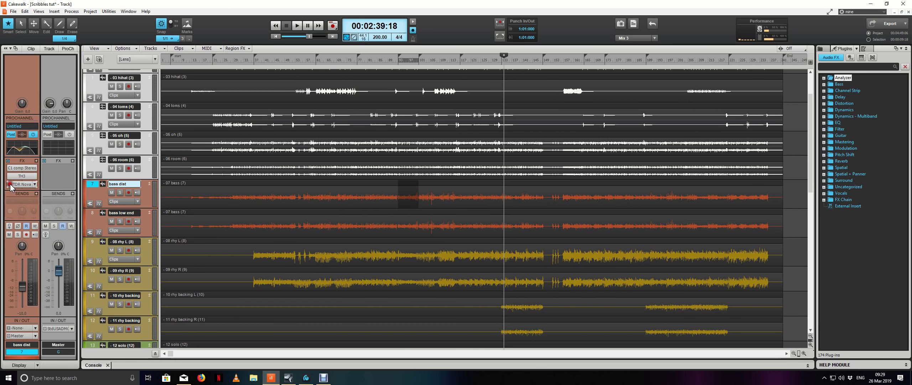
double_click(21, 184)
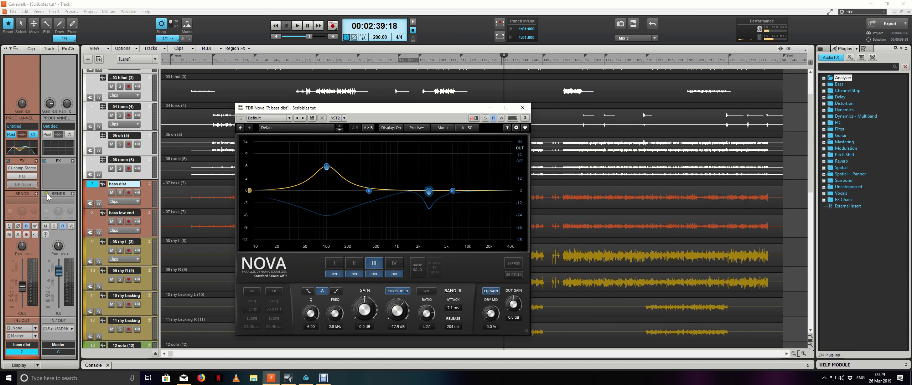
left_click(9, 184)
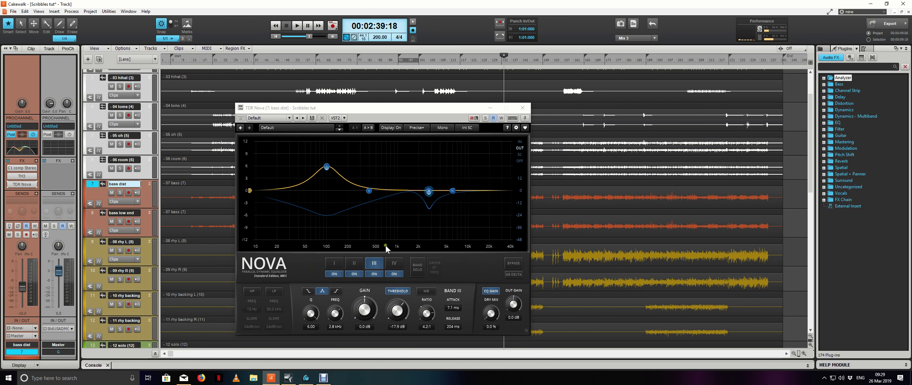
left_click(340, 273)
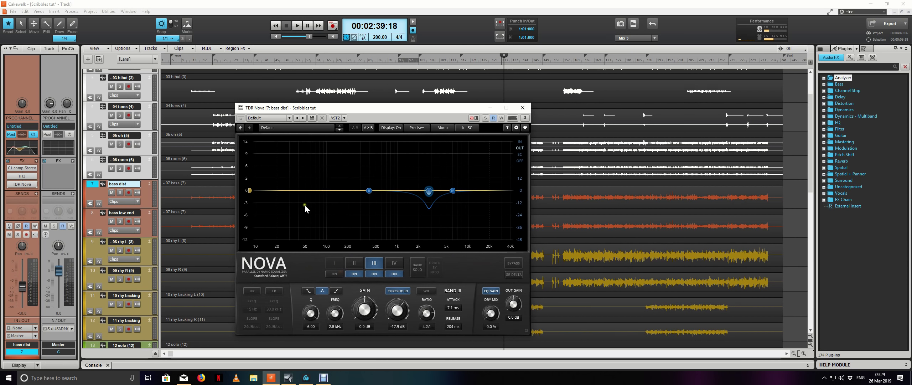
- Turn off the low band of the bass dist track's ProChannel EQ and set its high-pass filter to 200 Hz
left_click(147, 225)
left_click(146, 196)
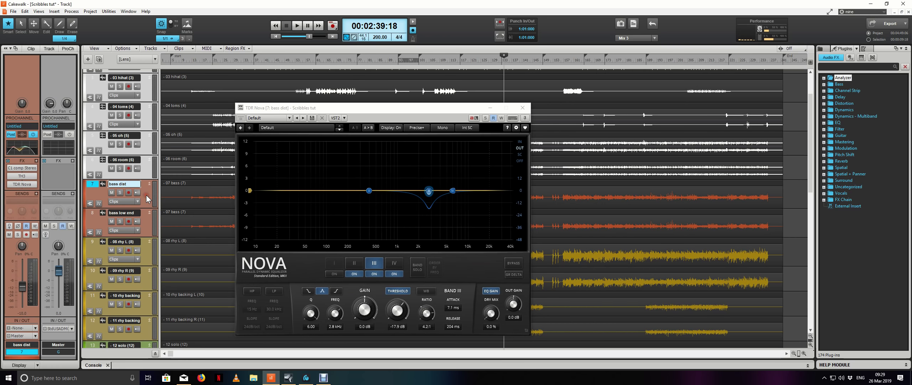
left_click(68, 49)
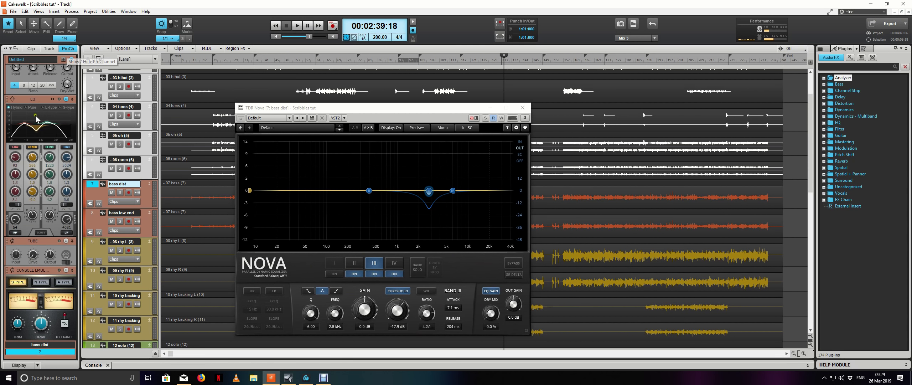
left_click(15, 147)
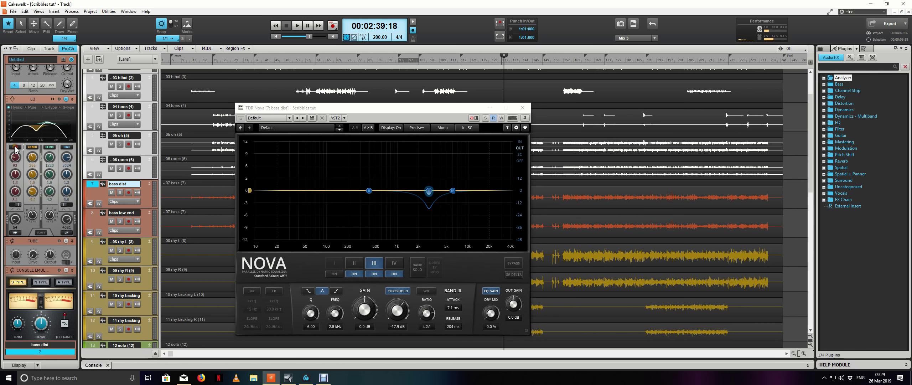
double_click(15, 228)
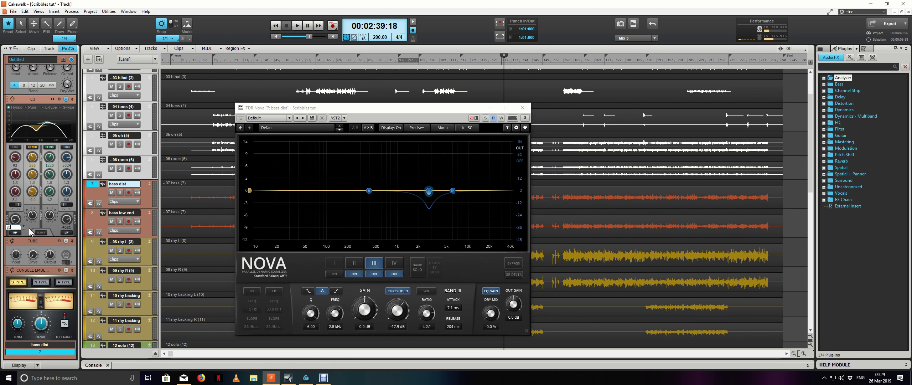
key("Return")
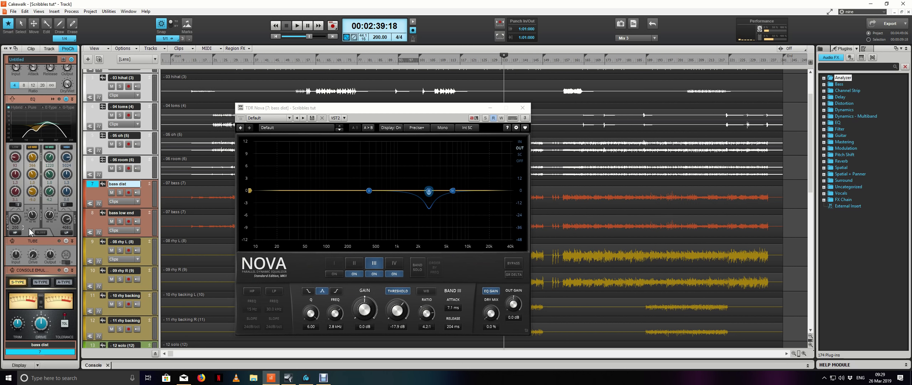
- Check the EQ on the bass low end and bass dist tracks, close the TDR Nova window and play the mix briefly
left_click(148, 226)
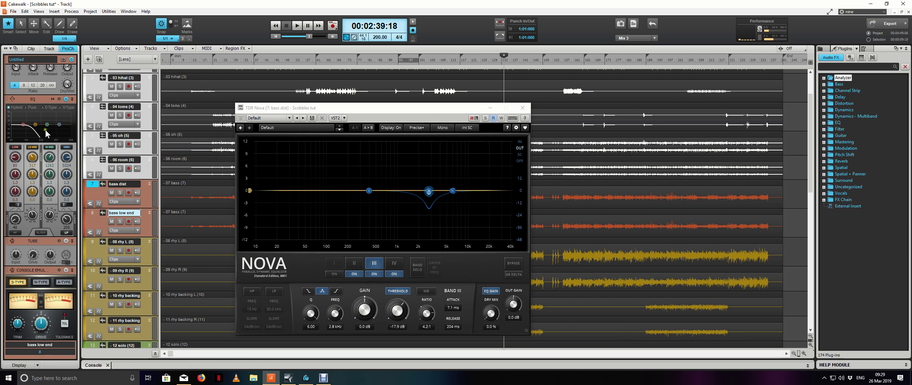
left_click(150, 197)
key("space")
left_click(522, 107)
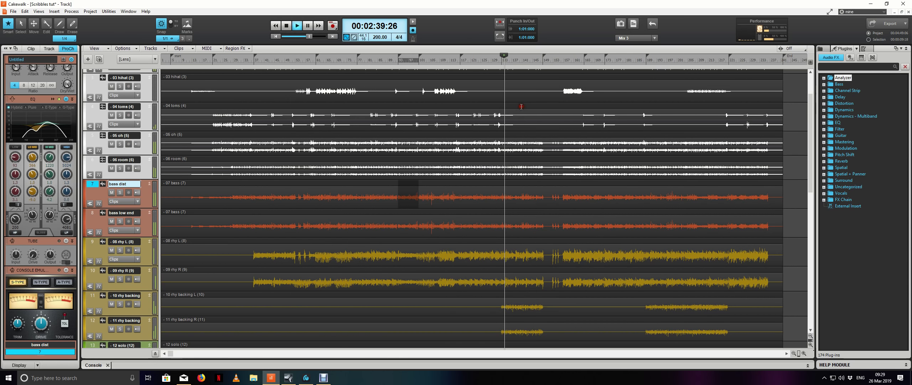
key("space")
- Solo bass dist and bass low end together and play the pair from 02:39:18
left_click(117, 192)
left_click(120, 222)
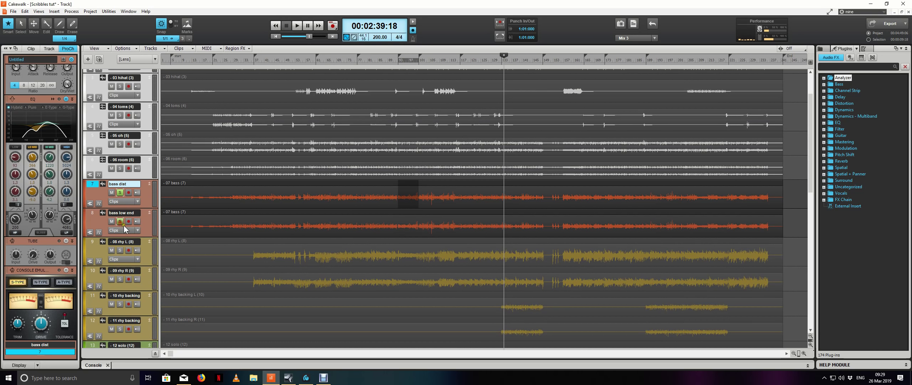
key("space")
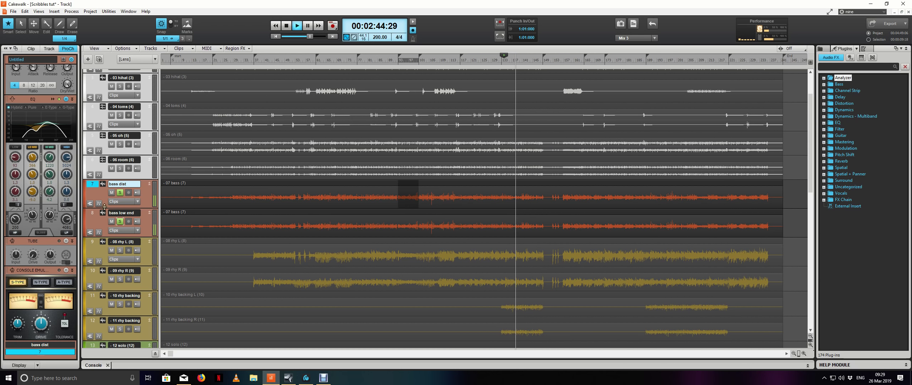
key("space")
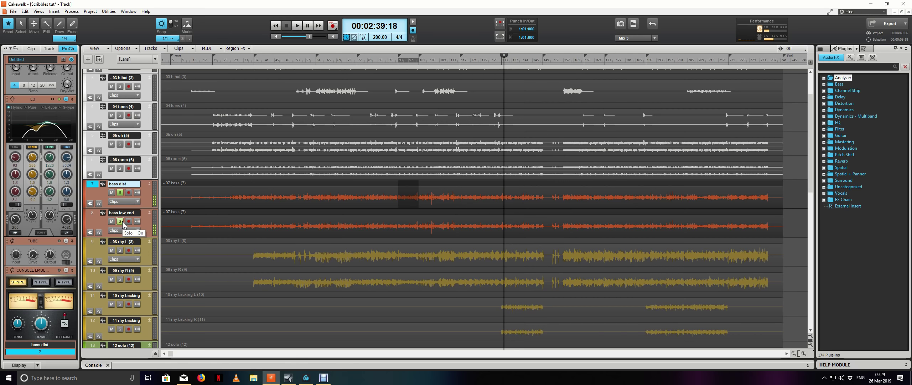
- Listen to bass dist alone without its high-pass filter and with the low EQ band toggled, also from 01:50:12
left_click(120, 221)
key("space")
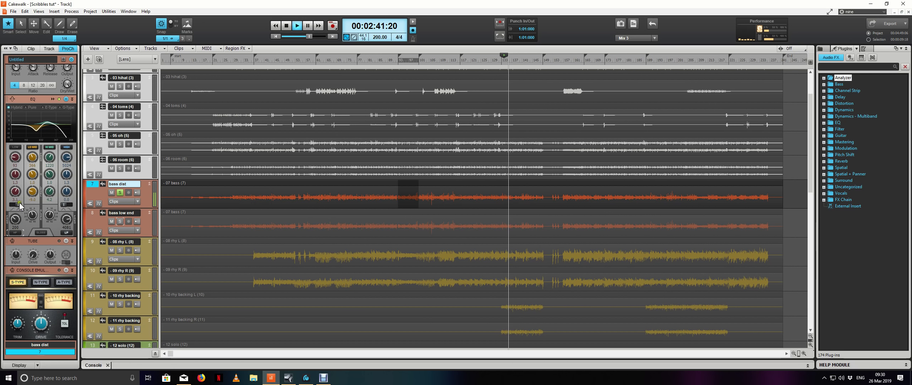
left_click(16, 148)
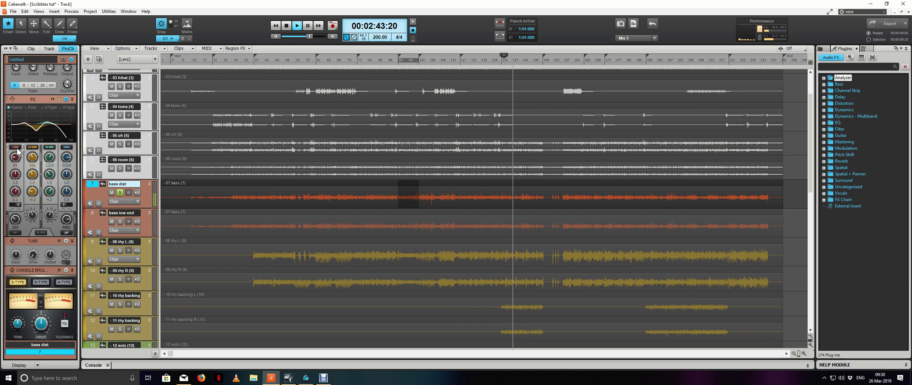
left_click(400, 63)
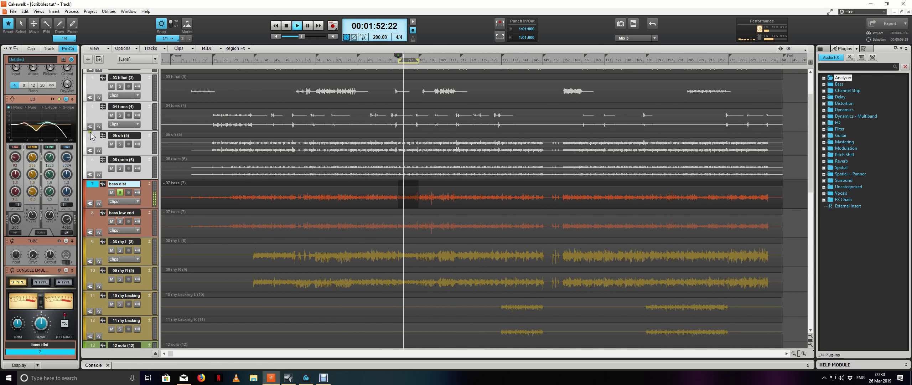
key("space")
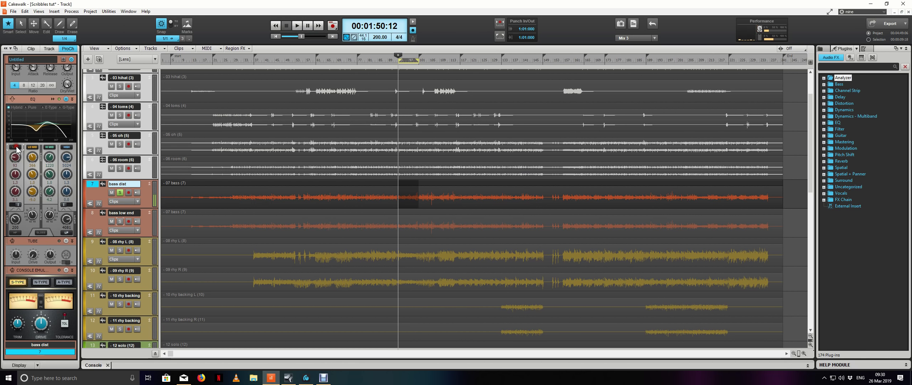
- Re-enable the high-pass filter on bass dist and play it soloed with the bass low end track from 01:50:12
left_click(15, 232)
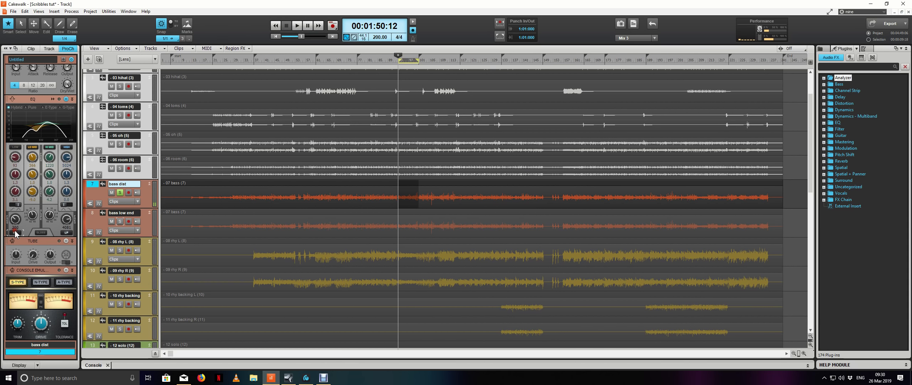
left_click(120, 221)
key("space")
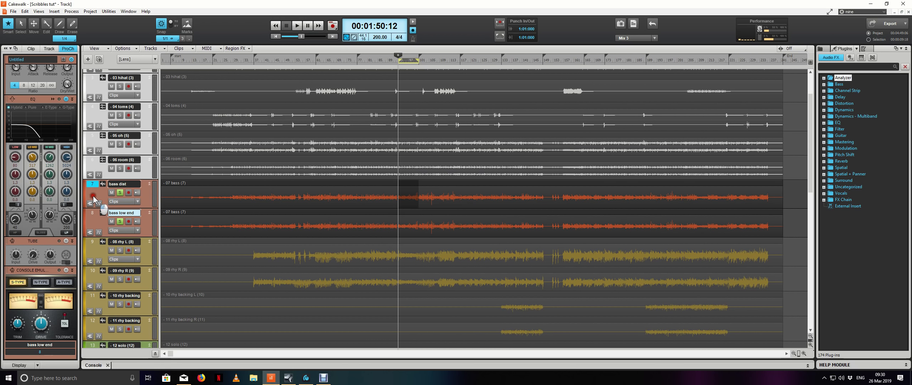
- Open the Console, select the two bass tracks and show the In/Out module on the channel strips
left_click(91, 366)
left_click(226, 342)
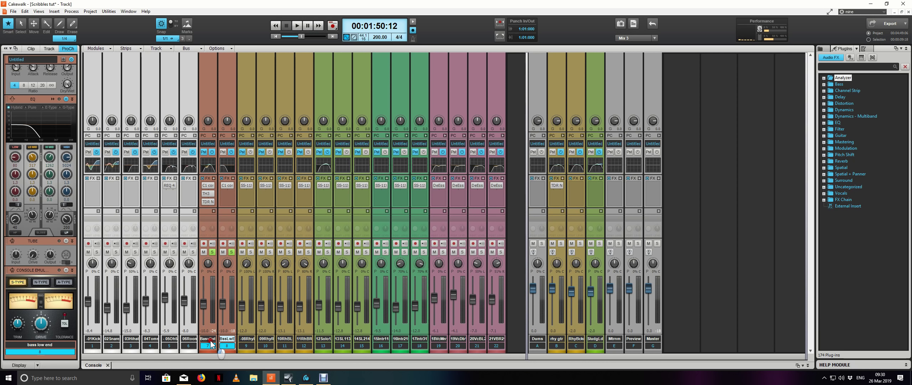
left_click(211, 343)
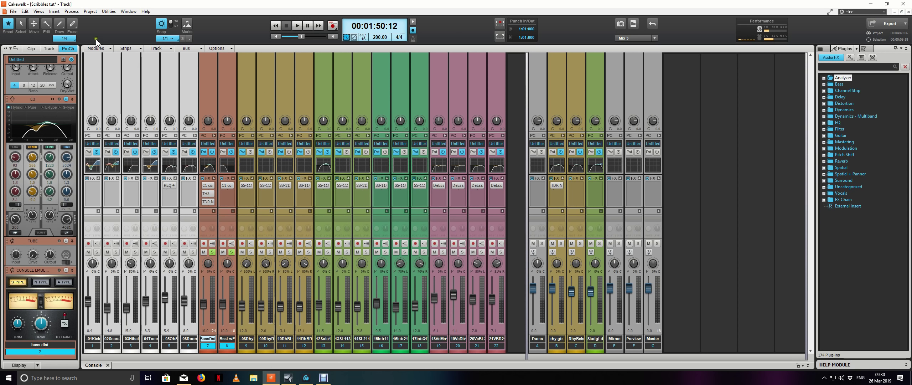
left_click(102, 52)
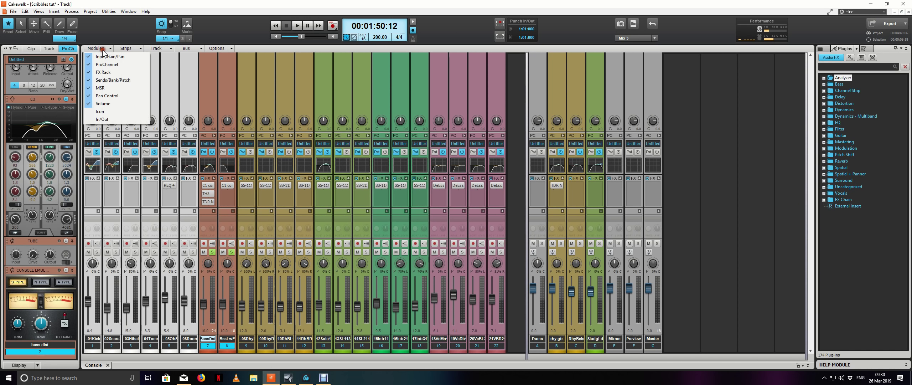
left_click(121, 120)
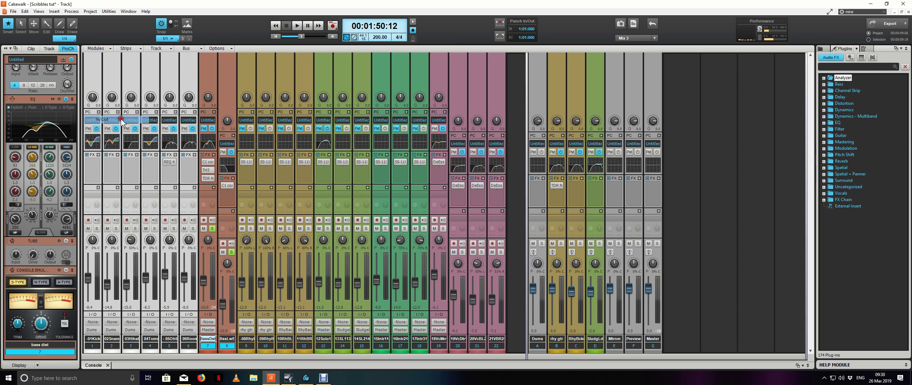
- Route both bass tracks to a new stereo bus and name the bus "bass"
left_click(211, 330)
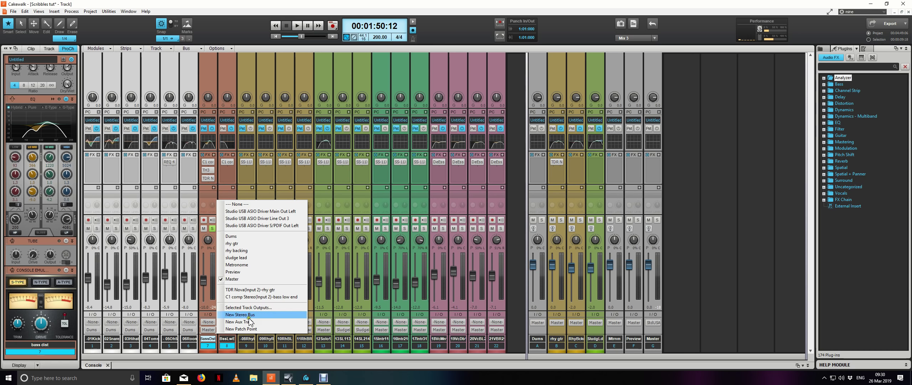
left_click(267, 315)
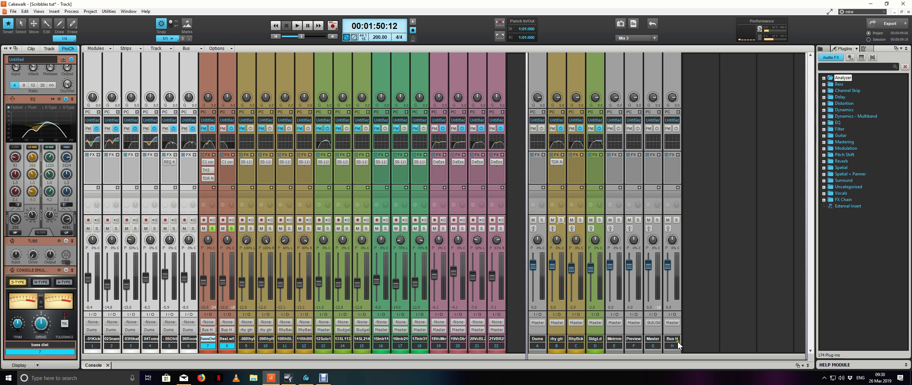
double_click(673, 339)
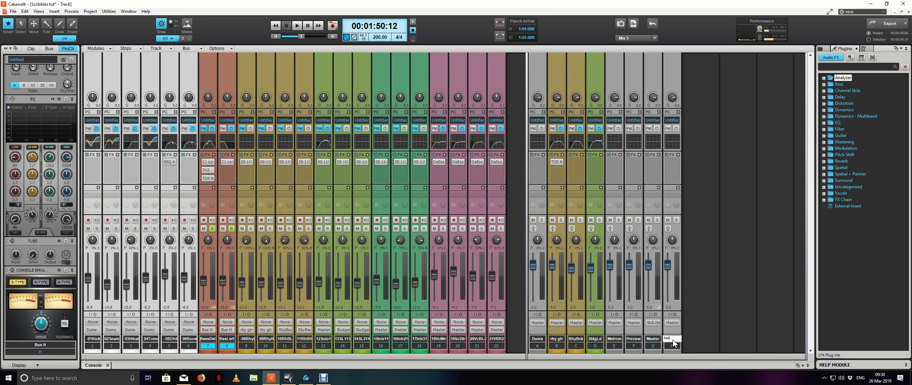
type("bass")
key("Return")
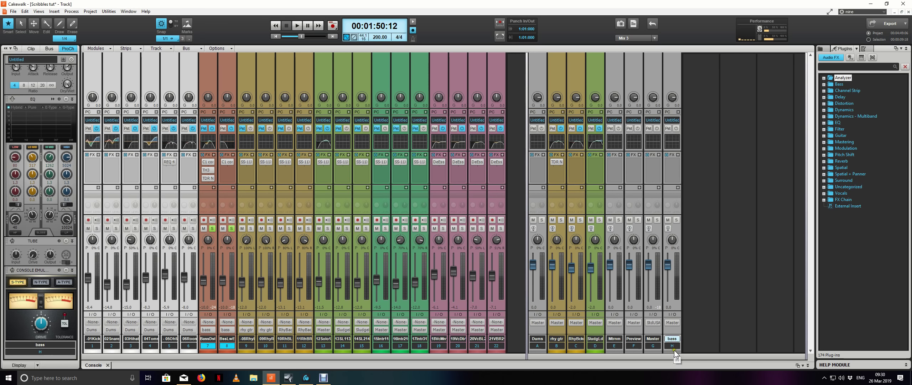
- Colour the bass bus red to match the bass tracks and move it directly after the Dums bus
left_click(673, 352)
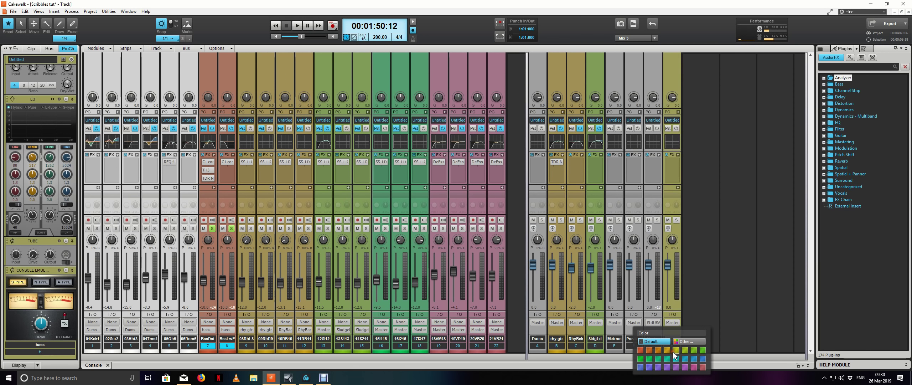
left_click(641, 351)
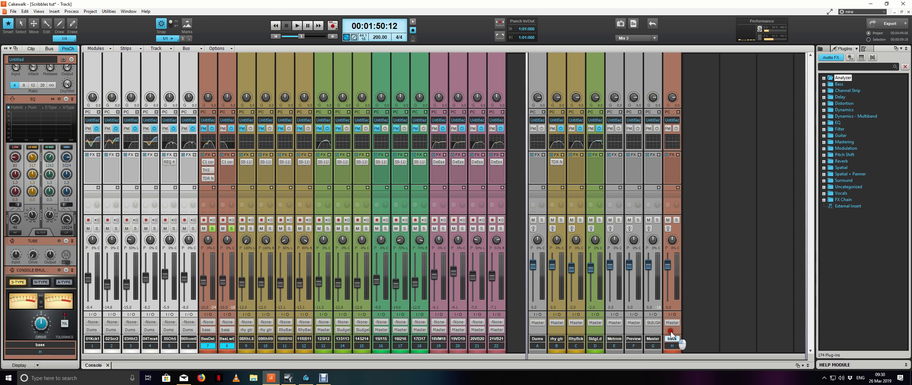
left_click(666, 332)
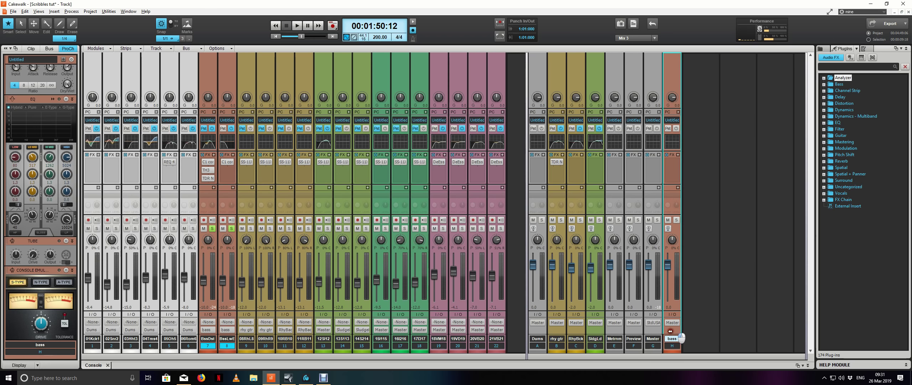
left_click_drag(568, 326, 557, 327)
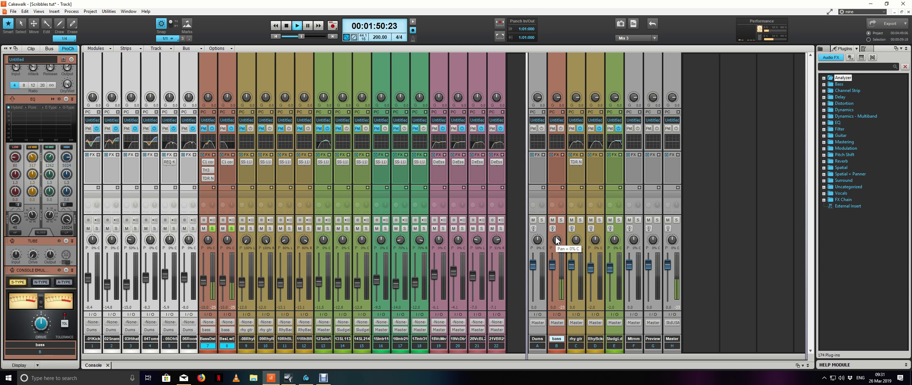
- Solo the bass bus, stop playback and copy the TDR Nova plug-in from the bass dist track onto the bus
left_click(562, 220)
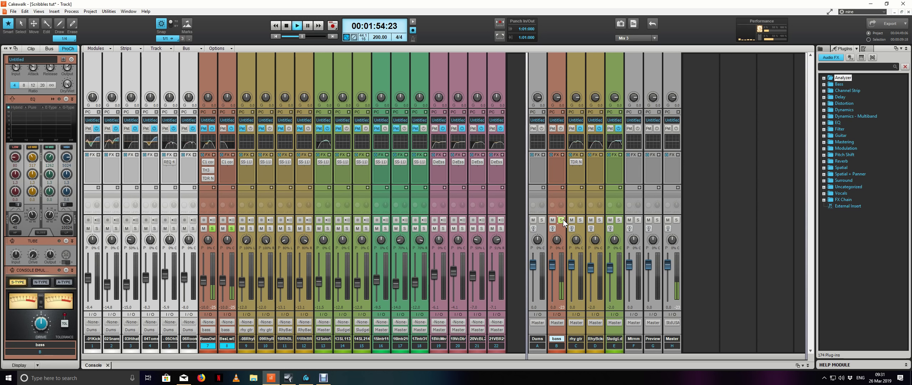
key("space")
left_click_drag(207, 178, 557, 177)
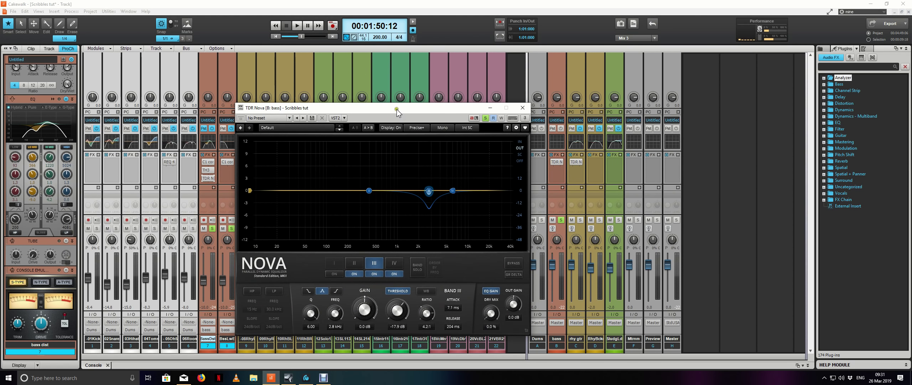
left_click_drag(396, 109, 408, 93)
- In the bass bus's TDR Nova, switch band III off and band I on, and play the soloed bass
left_click(386, 257)
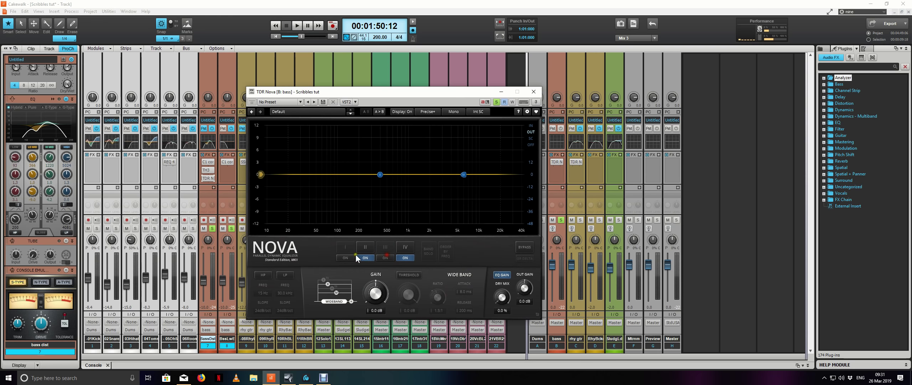
left_click(342, 257)
key("space")
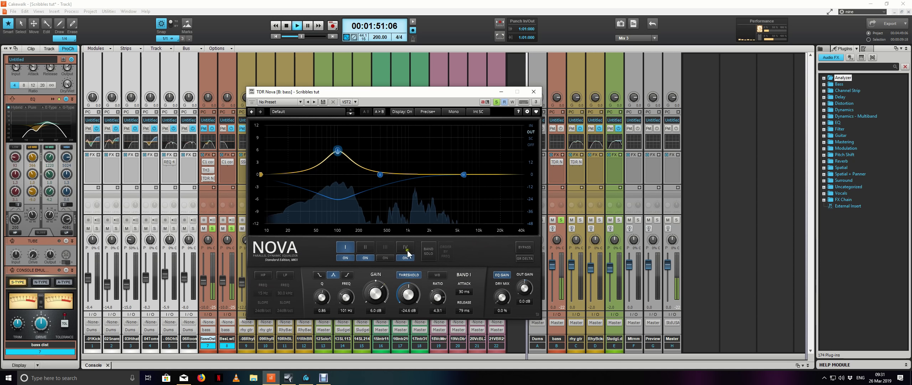
- Stop playback, bypass TDR Nova on the bass bus and close its window
key("space")
left_click_drag(468, 91, 388, 84)
left_click(553, 165)
left_click(454, 84)
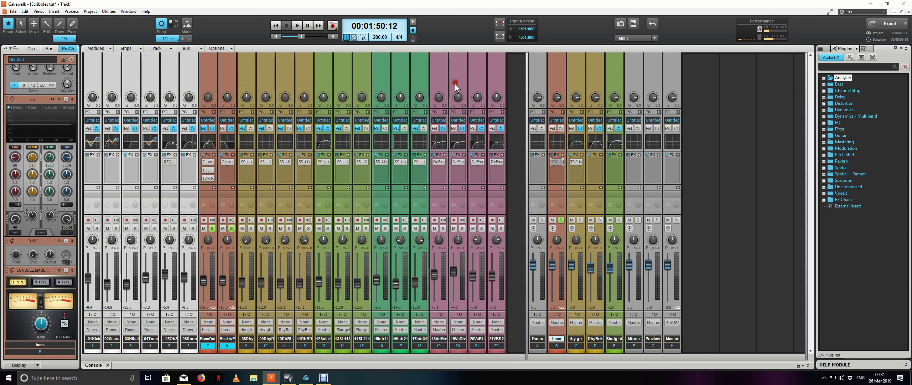
- Expand the ProChannel of the bass bus and of the bass dist track
left_click(562, 112)
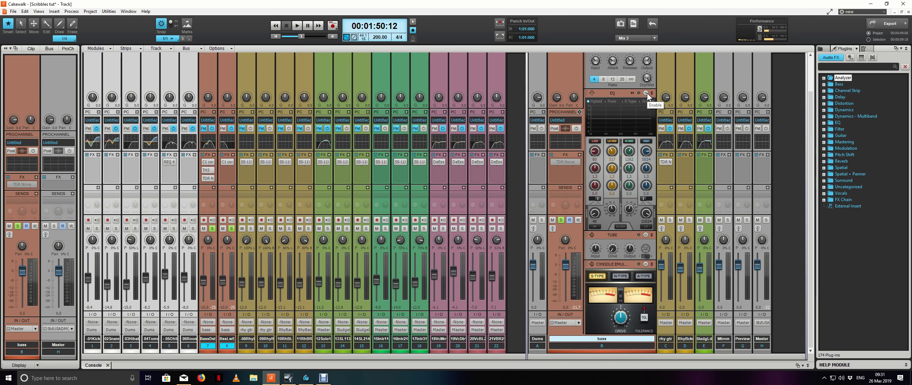
left_click(214, 110)
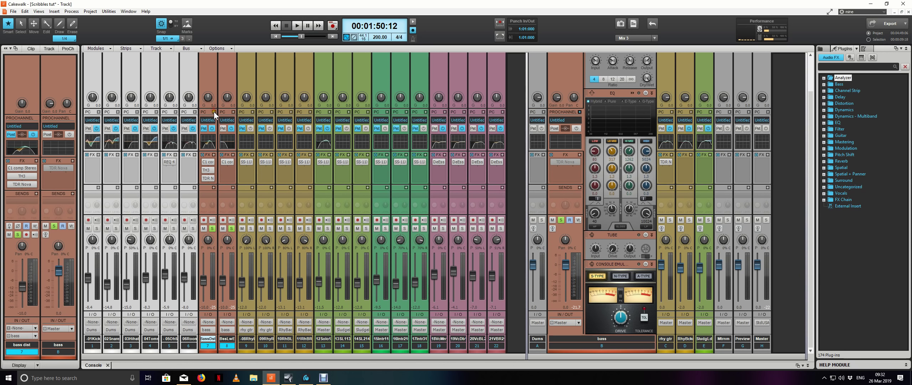
left_click(214, 112)
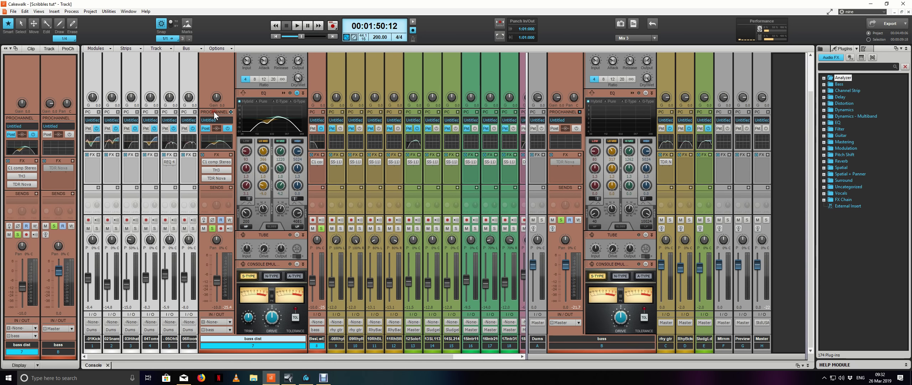
- Switch off the low-mid, high-mid and high bands and the low-pass filter in bass dist's EQ, and collapse its ProChannel
left_click(263, 141)
left_click(281, 141)
left_click(298, 141)
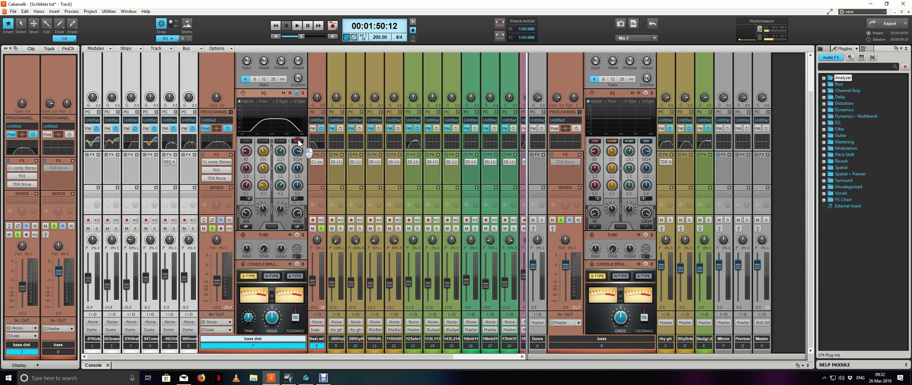
left_click(299, 226)
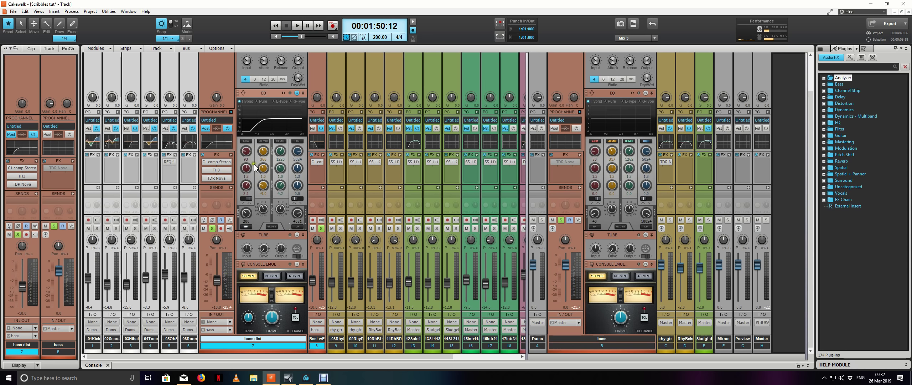
mouse_move(267, 120)
scroll(272, 154, "up", 3)
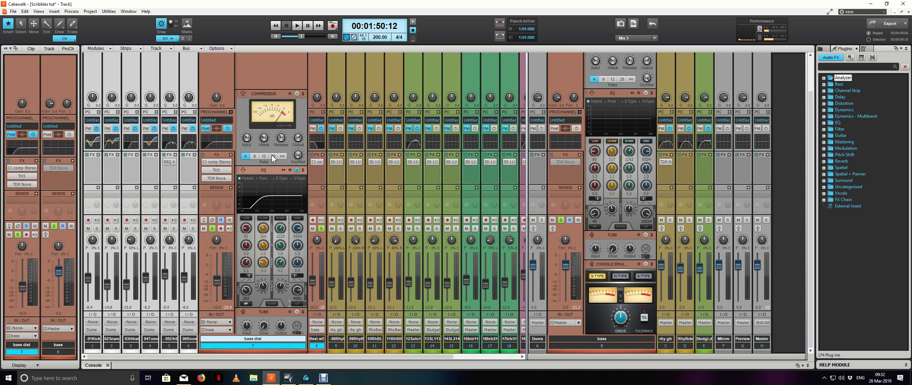
left_click(230, 111)
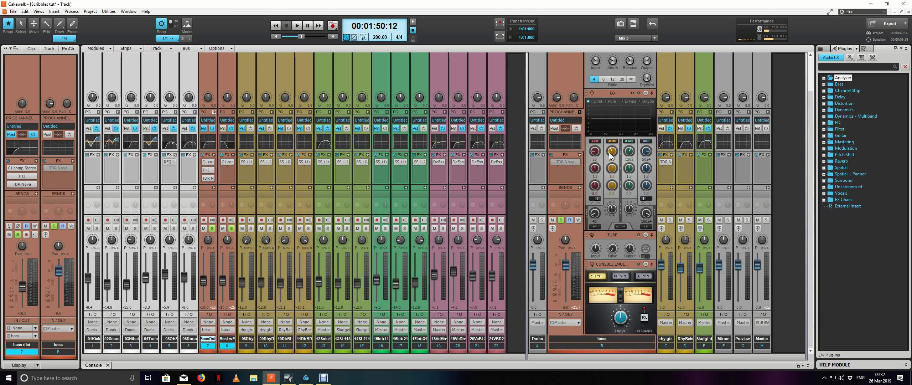
- Enable the EQ on the bass bus and set its high-pass filter to 55 Hz
left_click(646, 93)
key("space")
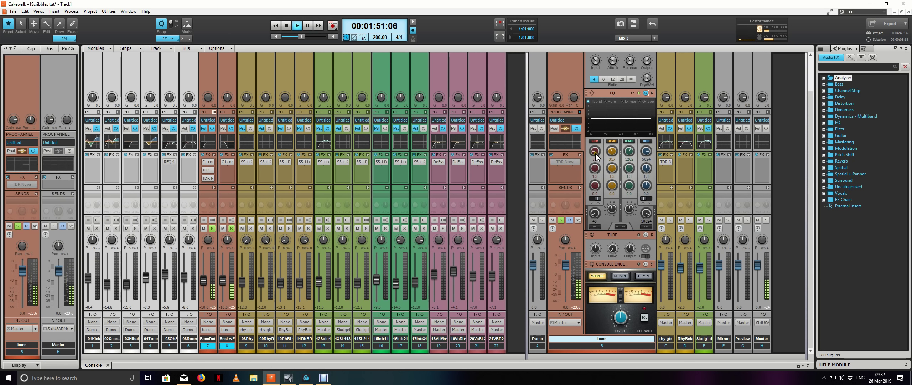
key("space")
left_click(595, 226)
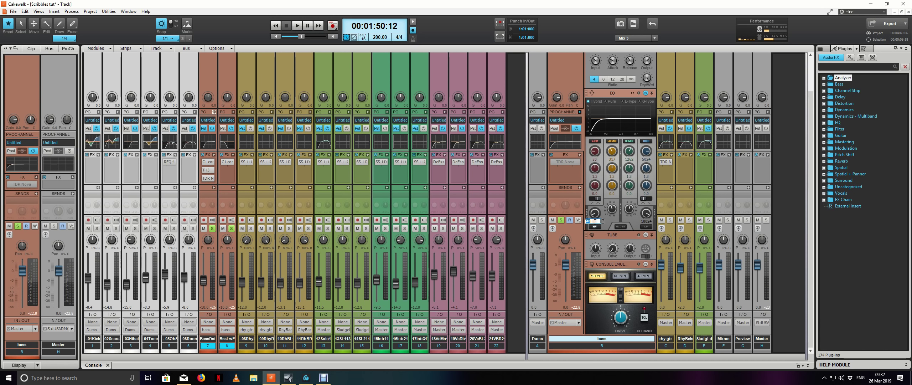
type("55")
key("Return")
- Enable the bass bus's low-pass filter and lower it to about 4600 Hz during playback
left_click(647, 226)
key("space")
scroll(647, 214, "down", 5)
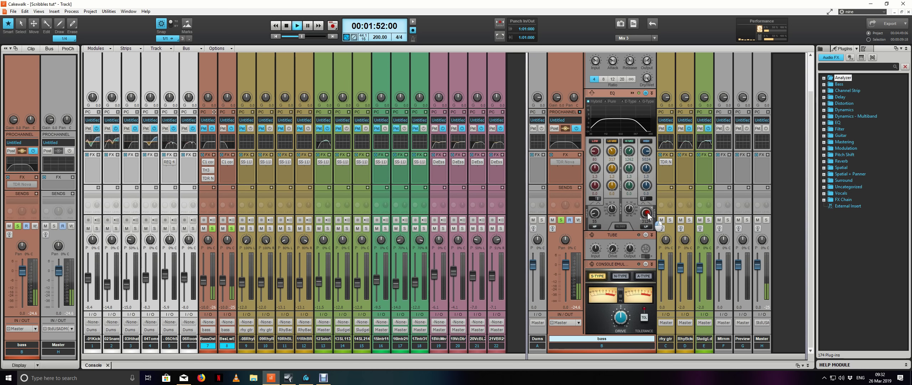
scroll(648, 216, "up", 2)
key("space")
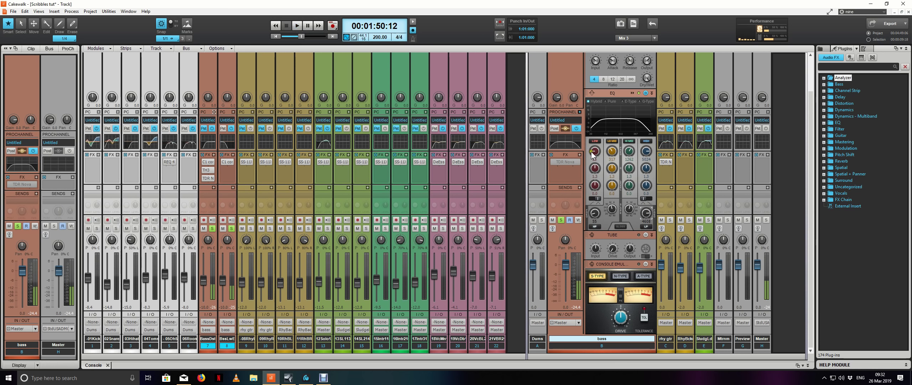
- Set the bass bus's low EQ band to 107 Hz with a boost of about 3 dB and play it
scroll(595, 152, "up", 3)
scroll(596, 153, "down", 1)
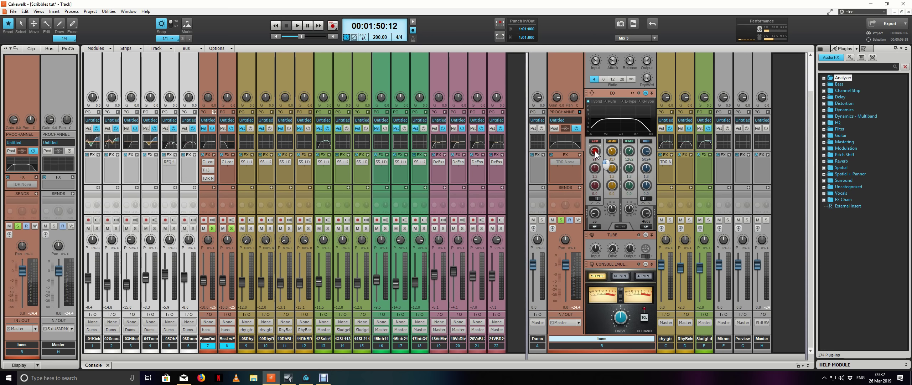
left_click(597, 188)
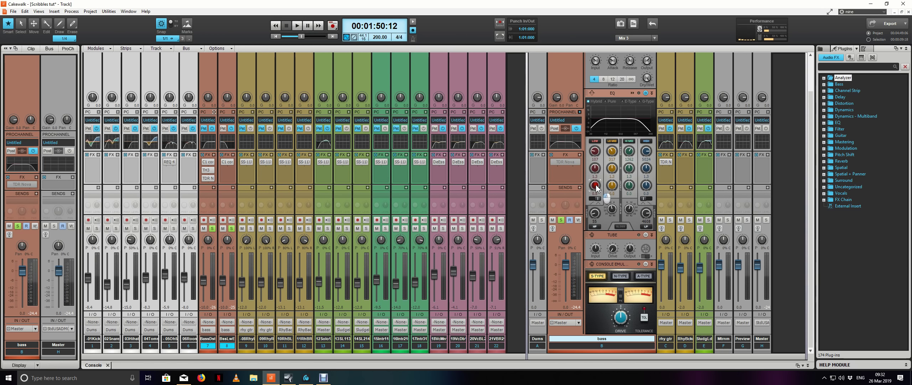
key("space")
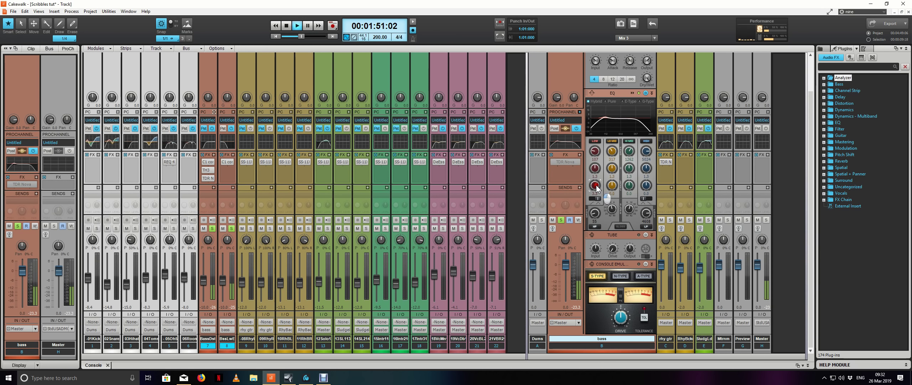
- Sweep a boosted low-mid band on the bass bus EQ and turn it into a cut of about 10 dB in the enlarged equalizer
left_click(612, 152)
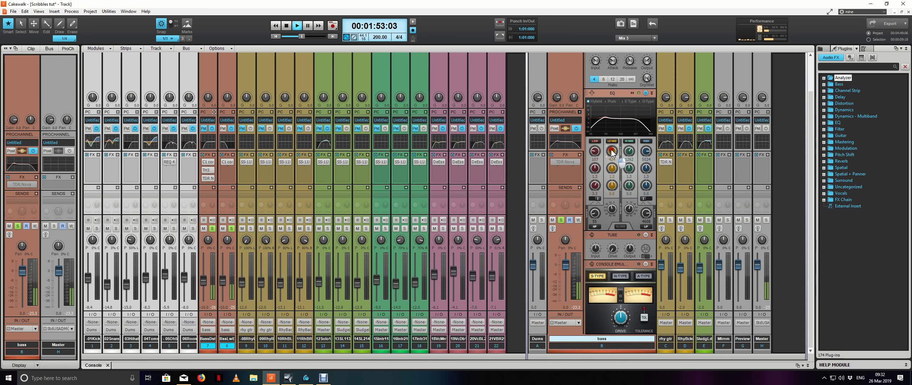
left_click_drag(613, 185, 613, 156)
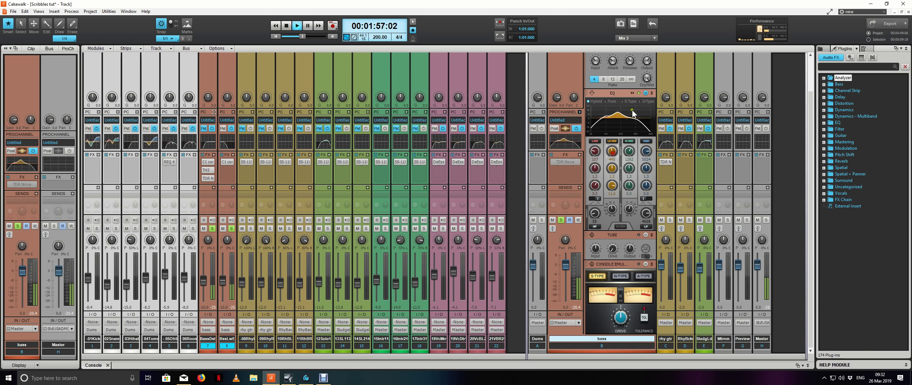
left_click(633, 93)
left_click_drag(402, 107, 396, 173)
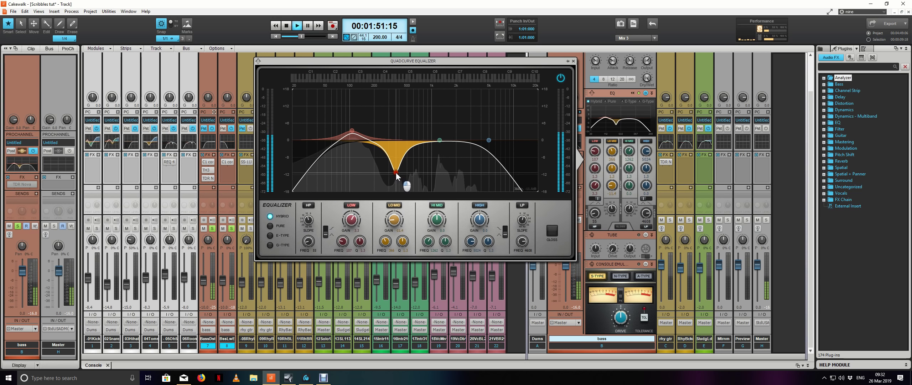
left_click_drag(402, 106, 395, 170)
- Boost the bass bus's high-mid band around 1.2 kHz by about 5 dB and raise the low-band boost slightly to about 4 dB
left_click_drag(440, 140, 440, 129)
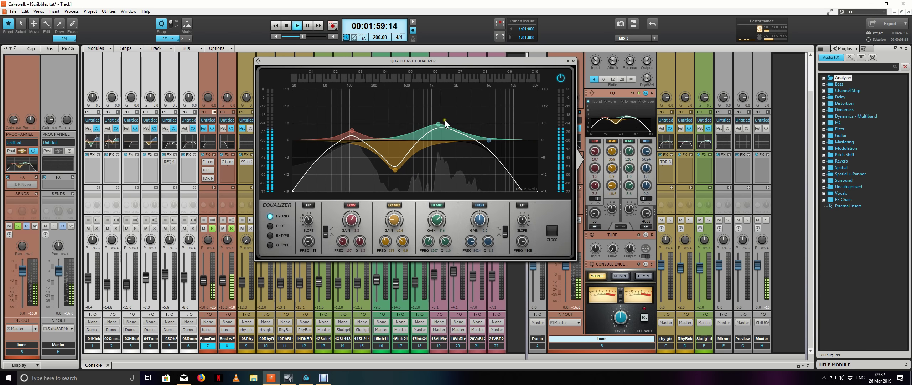
key("space")
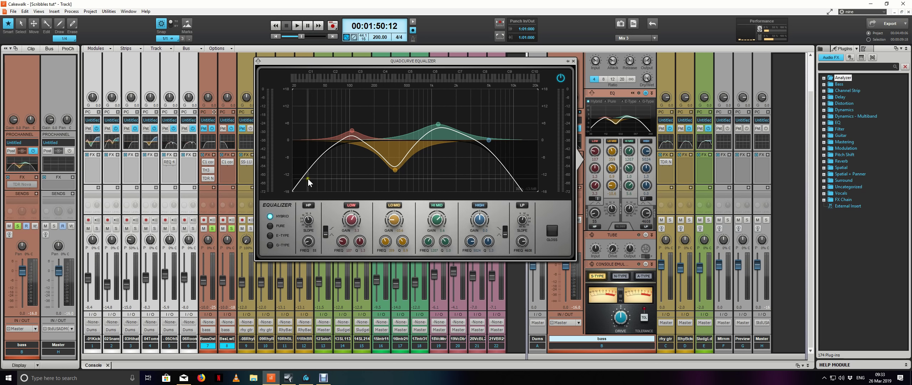
key("space")
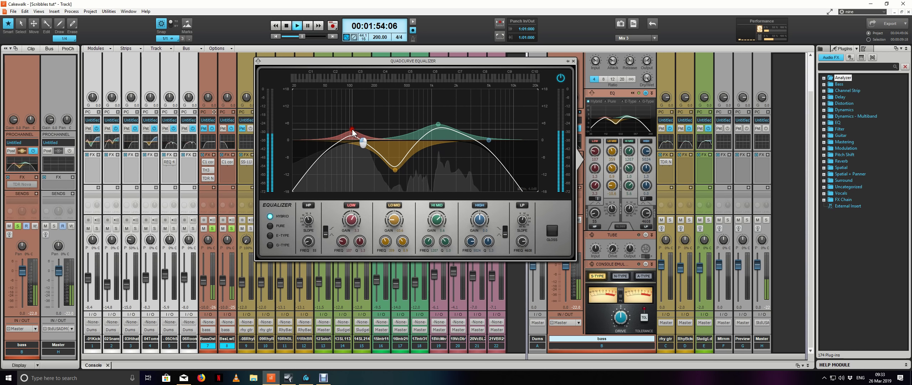
left_click_drag(352, 131, 351, 129)
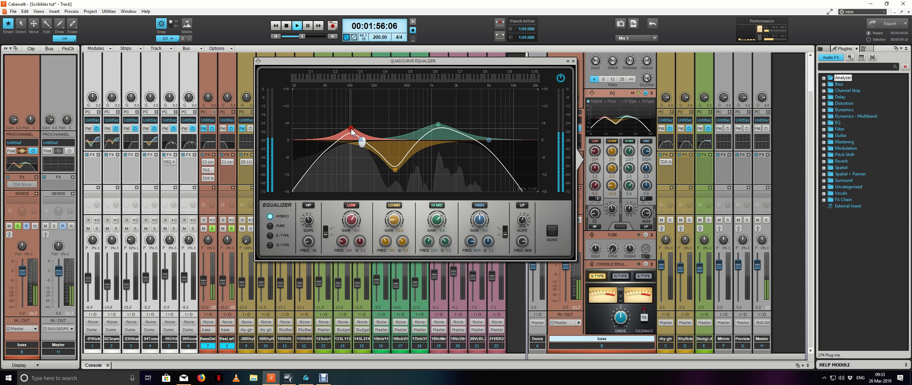
key("space")
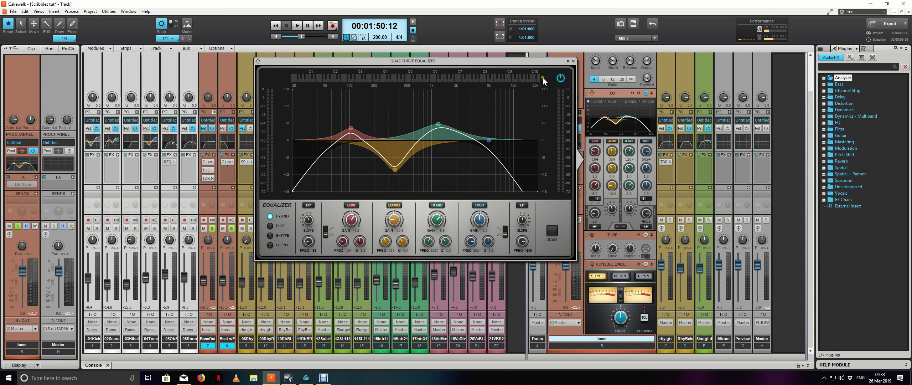
left_click(572, 61)
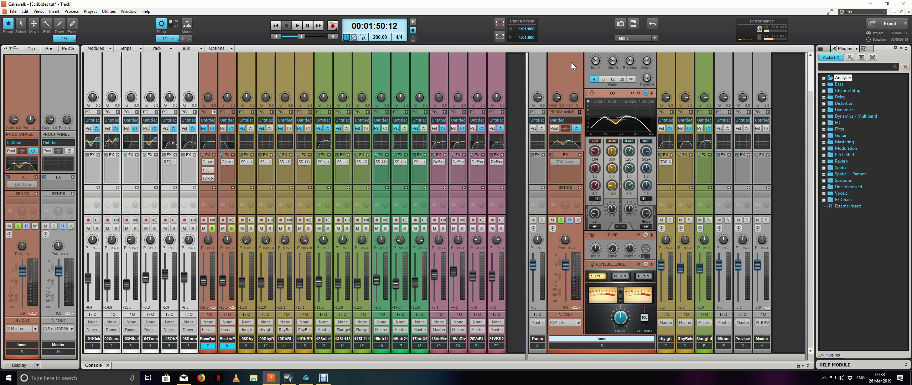
- Clear the solo on the bass bus and both bass tracks during playback to hear the bass in the full mix
key("space")
left_click(561, 219)
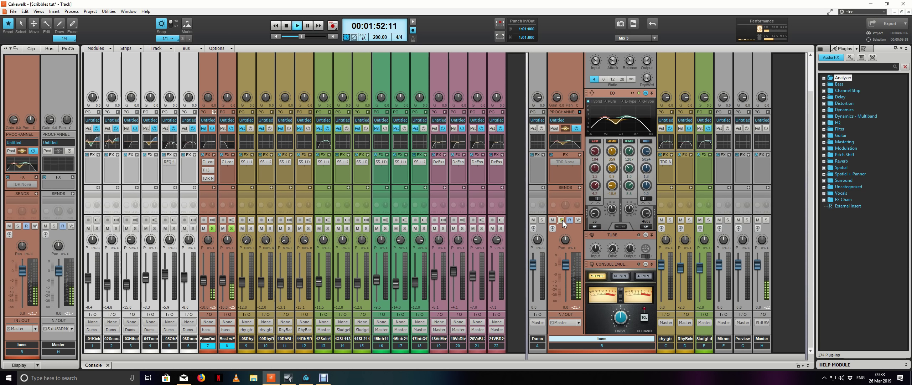
left_click(213, 228)
left_click(234, 228)
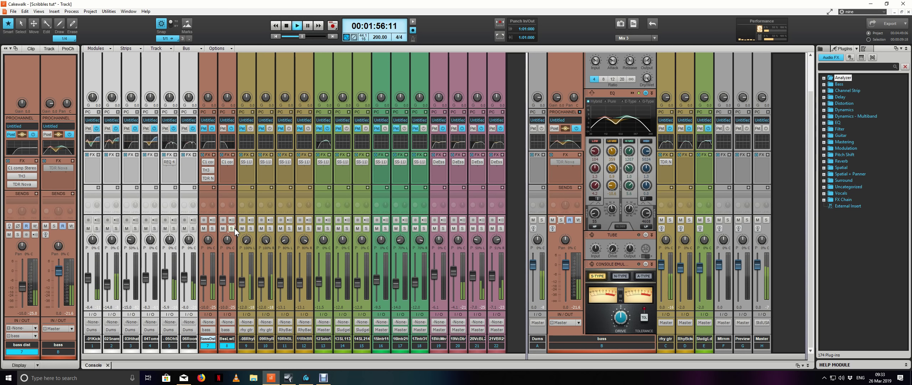
left_click(554, 219)
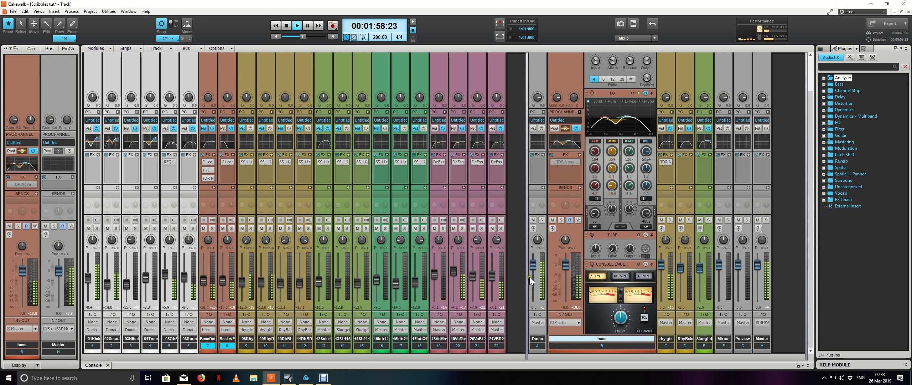
- Lower the bass bus volume to -2.0 dB while the full mix plays, and stop playback
left_click(567, 265)
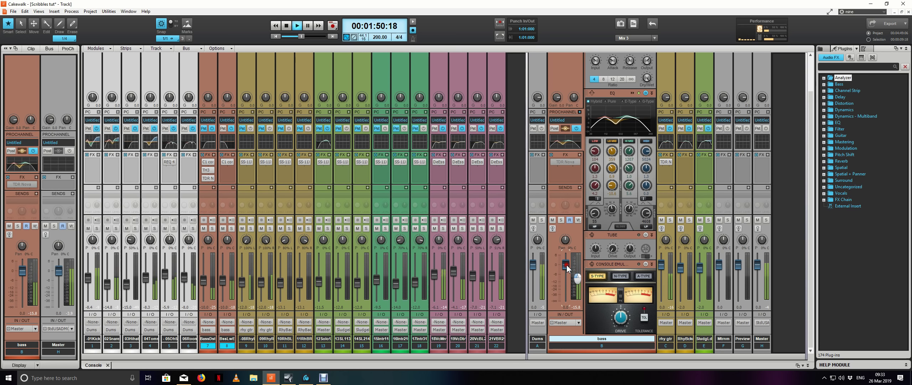
left_click_drag(566, 265, 567, 266)
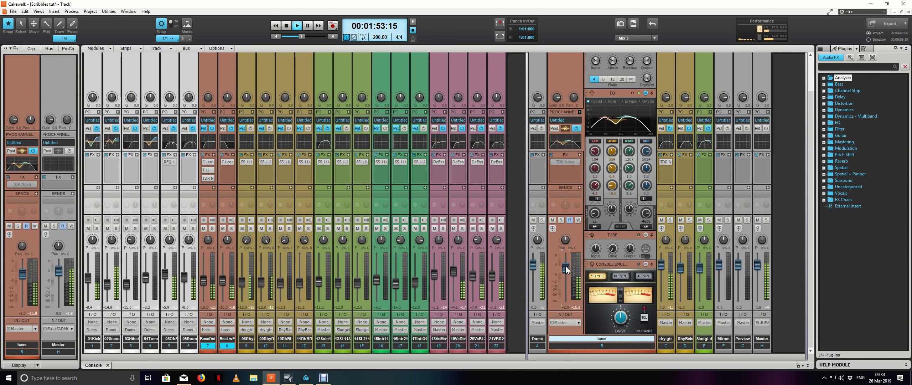
key("space")
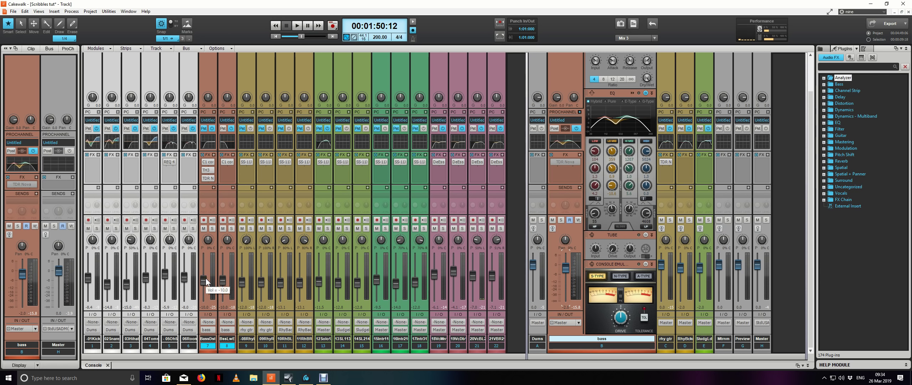
- Try a louder volume for the low-end bass track while the full mix plays, and bring it back down
left_click(204, 280)
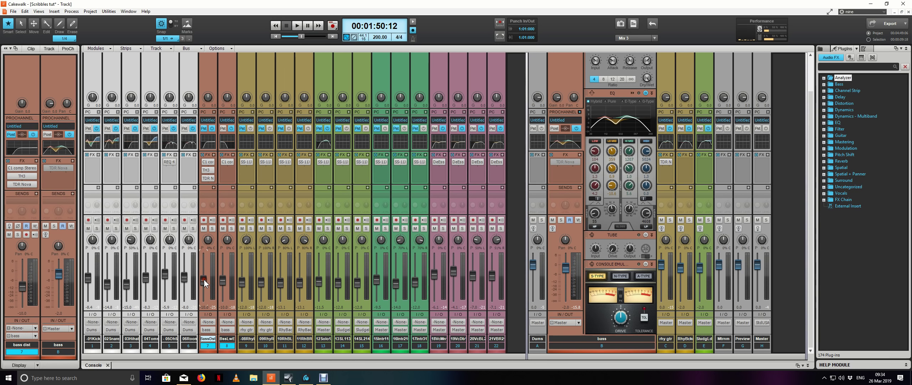
left_click(224, 280)
key("space")
scroll(223, 280, "up", 8)
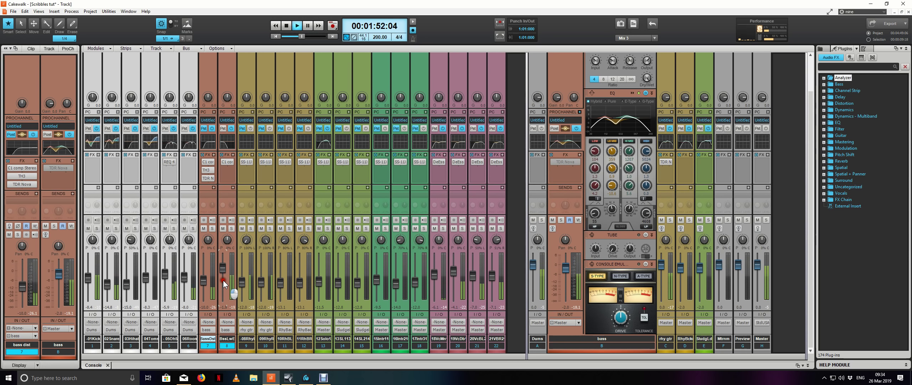
scroll(223, 280, "down", 6)
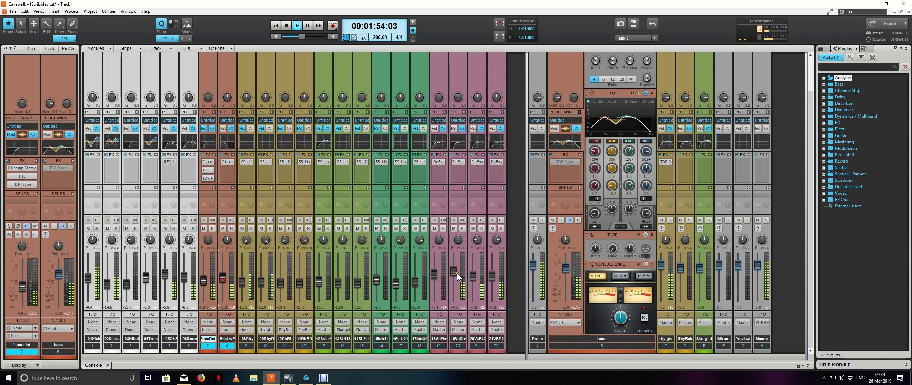
- Solo the bass bus, raise the low-end bass track's volume for comparison, return it to about -10 dB, and stop playback
left_click(561, 220)
scroll(223, 278, "up", 4)
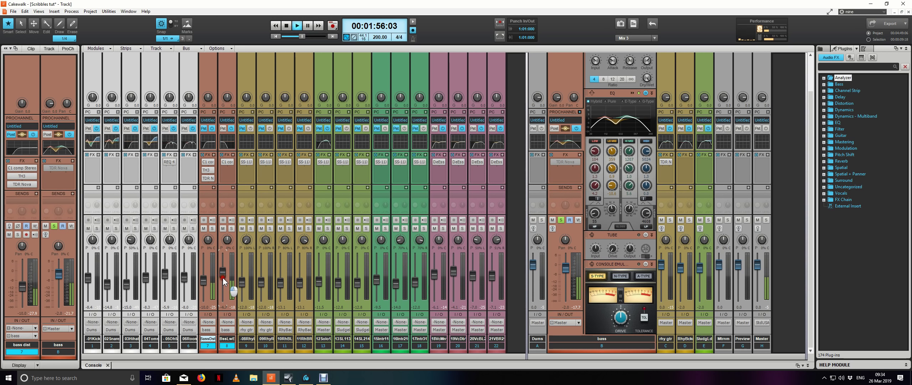
scroll(222, 278, "down", 10)
key("space")
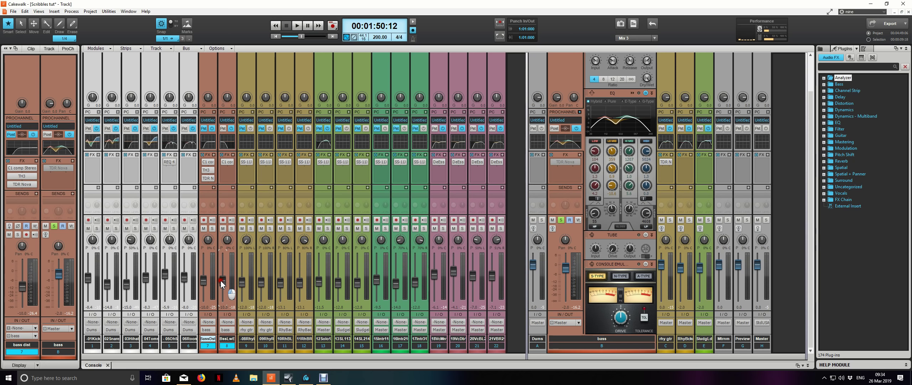
- Reorder the two bass tracks so the low-end bass comes before the distorted bass, and select the distorted bass track
left_click(231, 305)
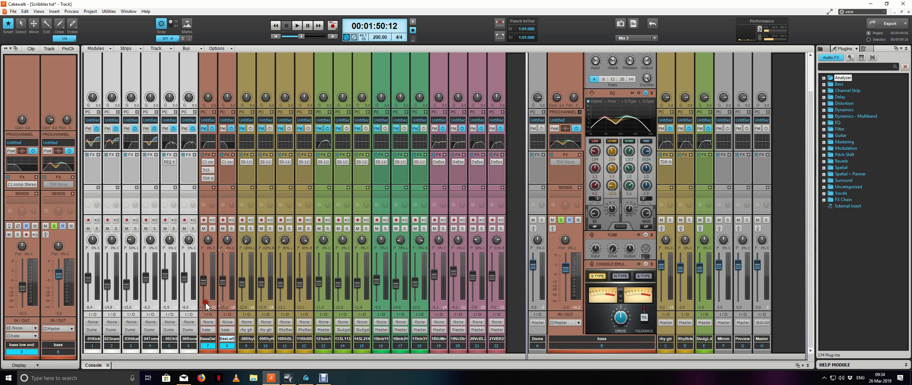
left_click_drag(229, 303, 205, 303)
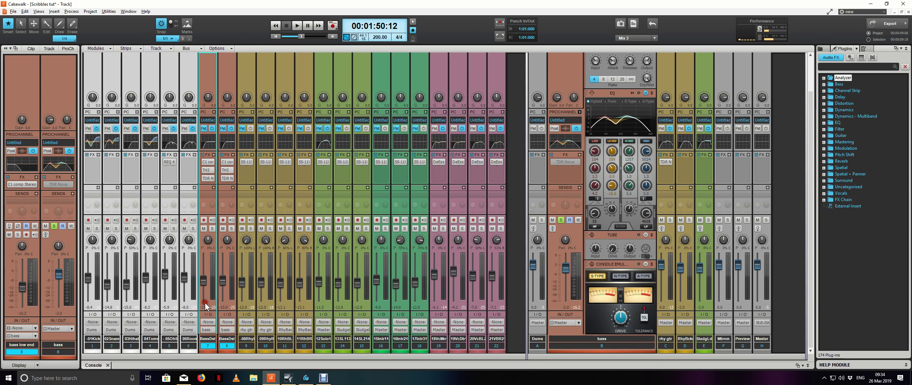
left_click(207, 350)
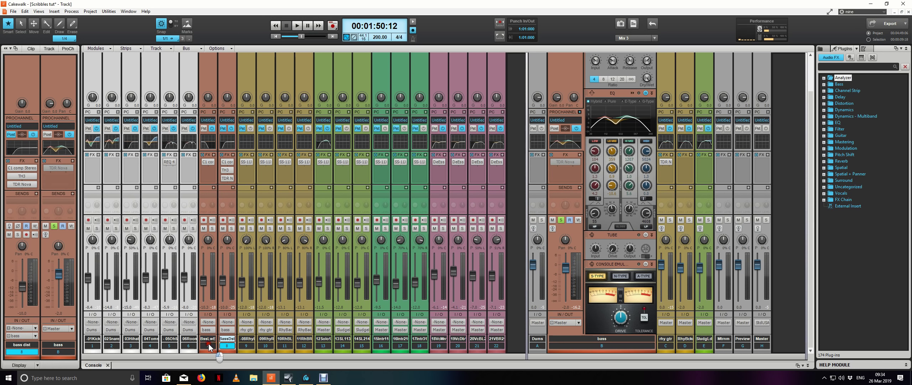
left_click(230, 305)
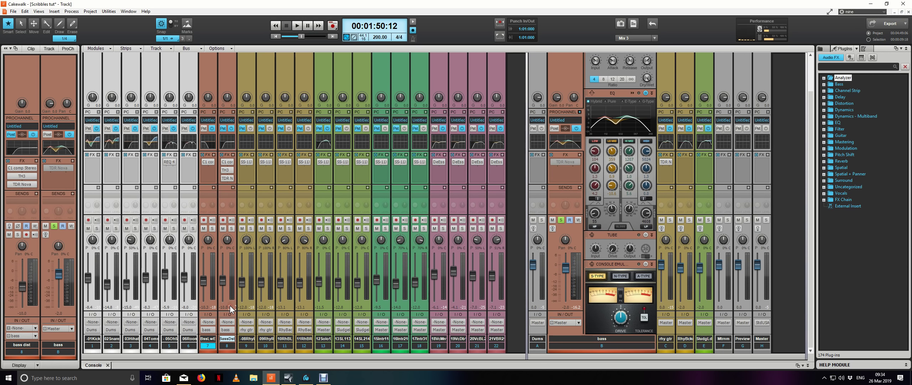
- Raise the distorted bass track's volume to about -7 dB during playback, and clear the bass bus solo to judge it in the mix
key("space")
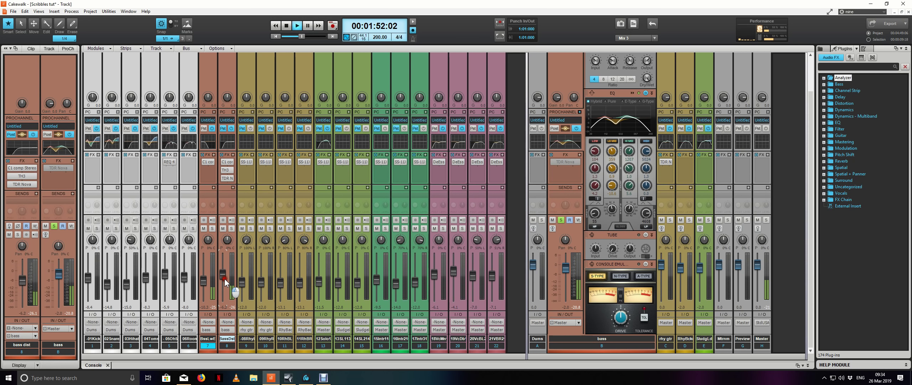
left_click_drag(225, 279, 223, 276)
left_click(562, 220)
left_click(562, 219)
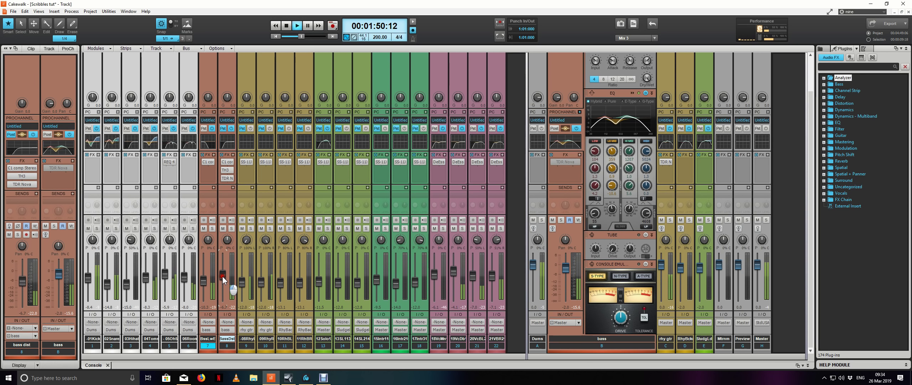
scroll(222, 275, "down", 2)
scroll(223, 276, "up", 1)
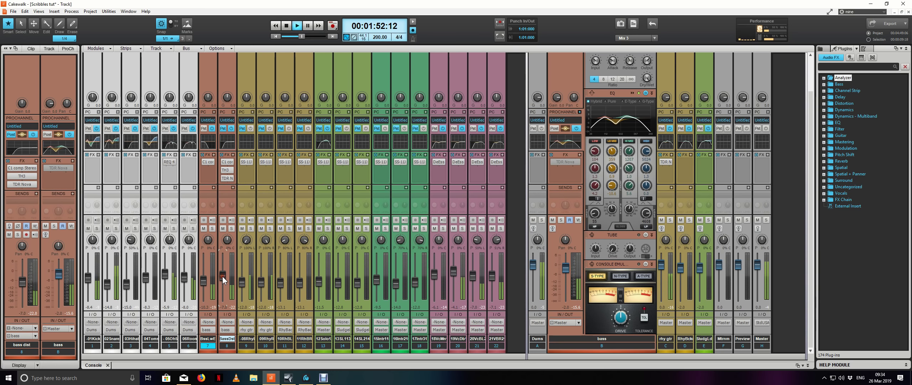
scroll(202, 281, "up", 1)
scroll(202, 281, "up", 2)
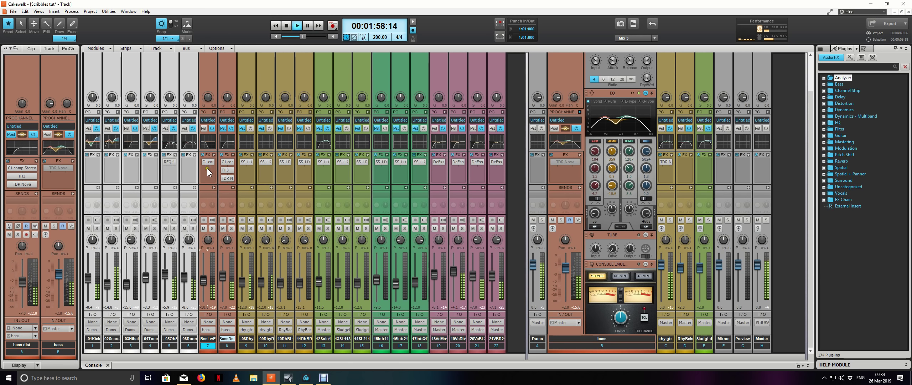
- Mute and unmute the low-end bass track for comparison, and raise the high-pass frequency on the bass bus EQ slightly
left_click(204, 229)
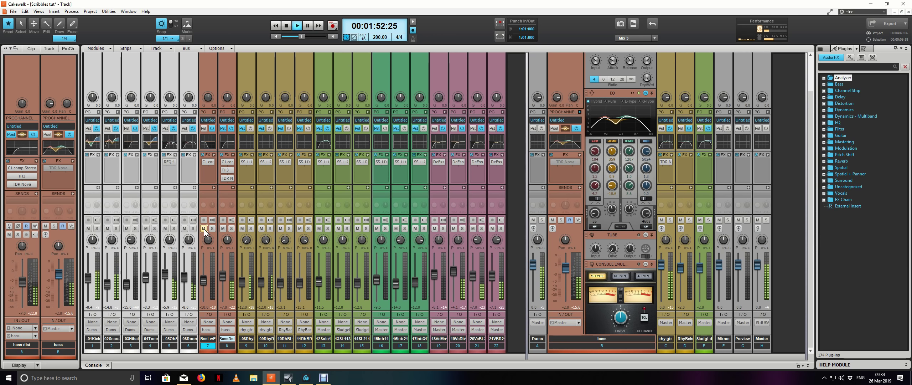
left_click(204, 229)
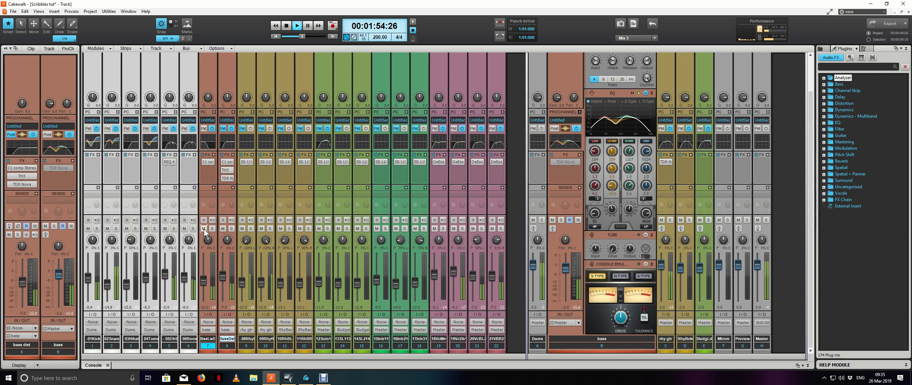
left_click(596, 212)
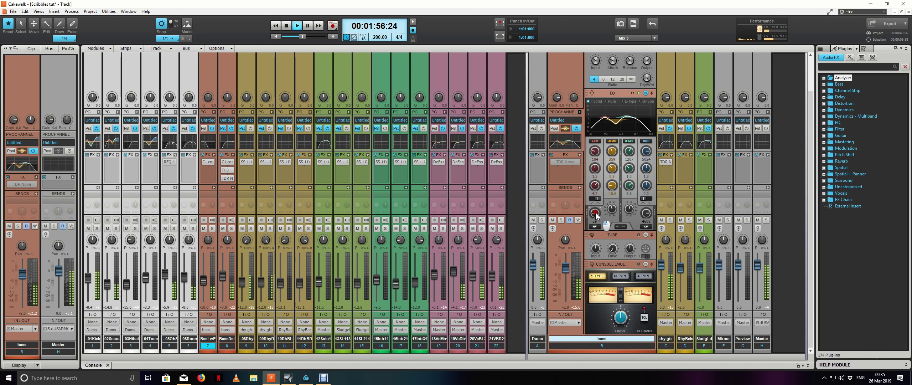
scroll(596, 213, "up", 1)
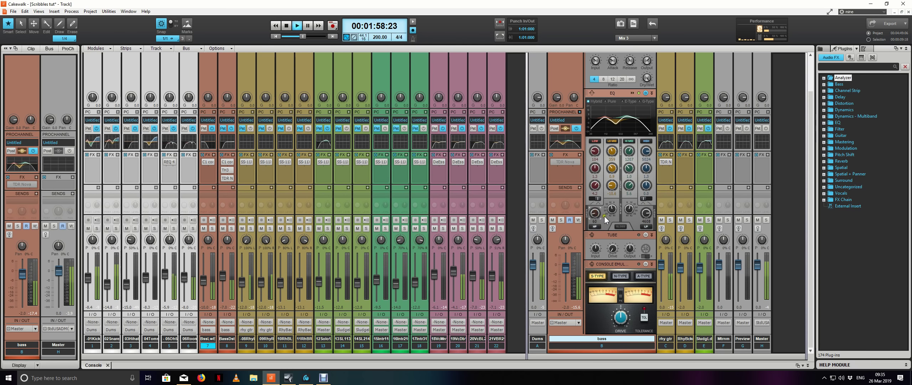
- Expand the kick track's ProChannel to examine its EQ curve during playback, and collapse it again
left_click(99, 112)
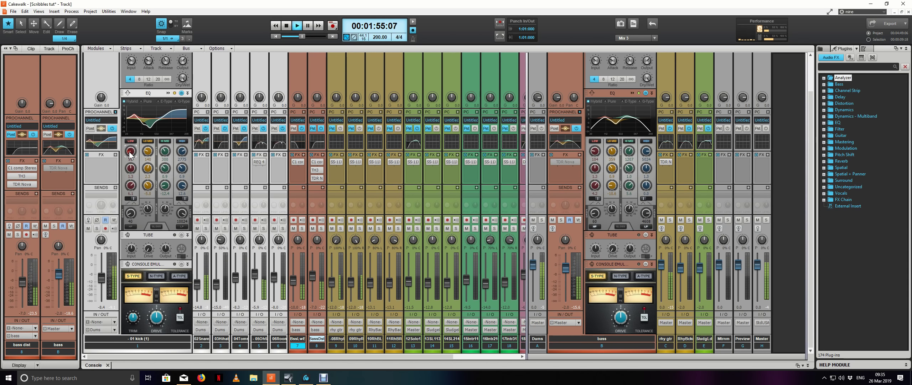
left_click(112, 129)
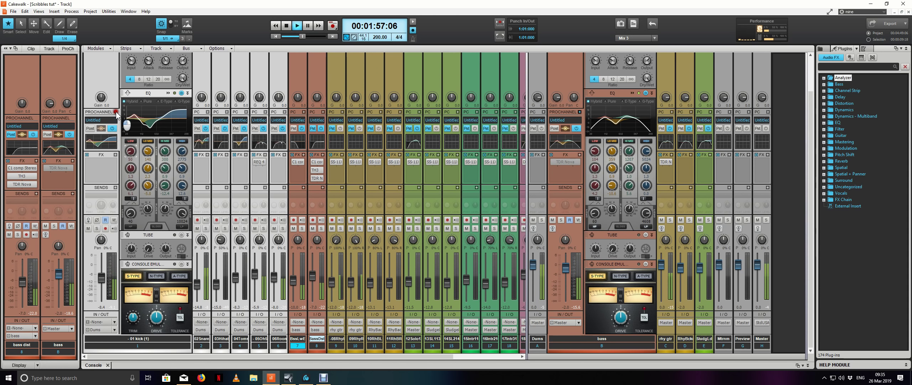
left_click(116, 112)
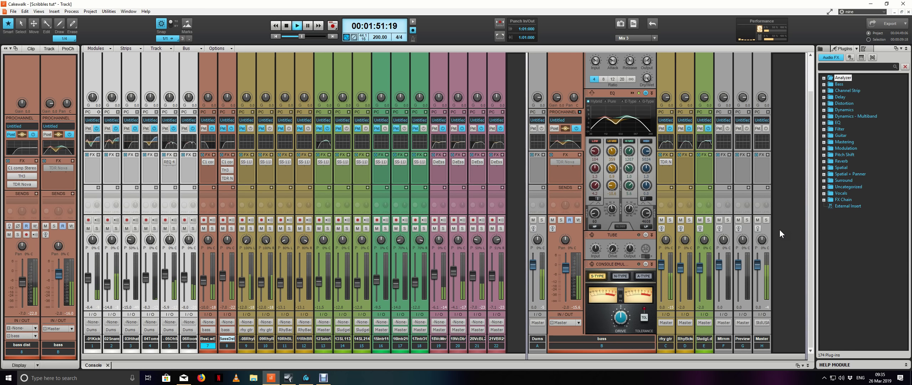
- Stop playback, toggle the low-end bass track's mute, and replay the mix comparing it with the track muted and unmuted
key("space")
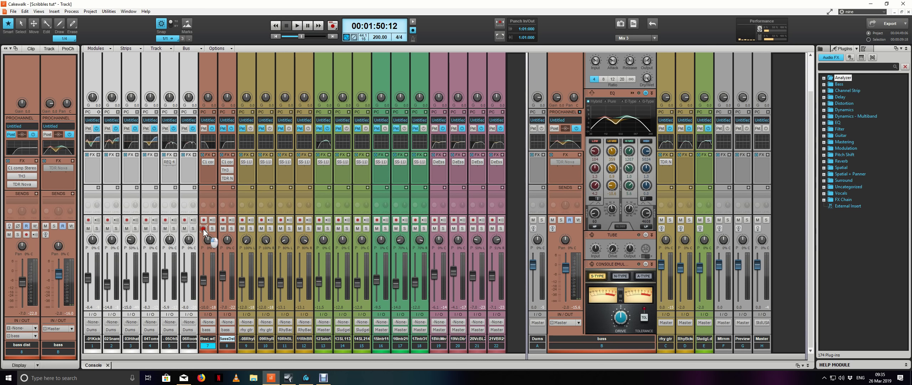
left_click(203, 228)
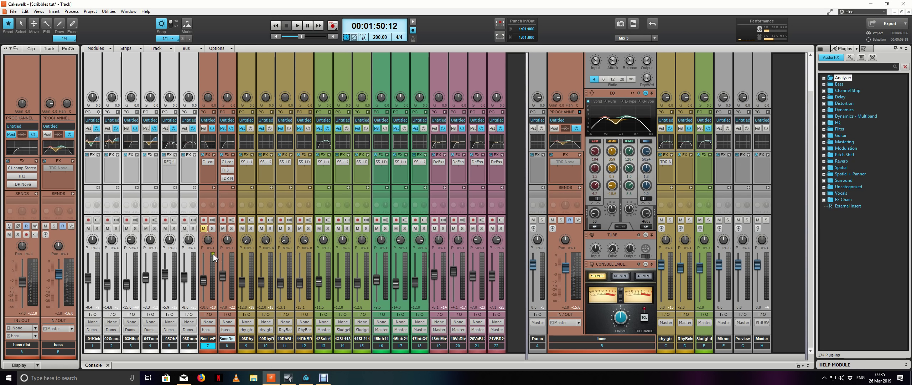
left_click(203, 228)
left_click(205, 229)
key("space")
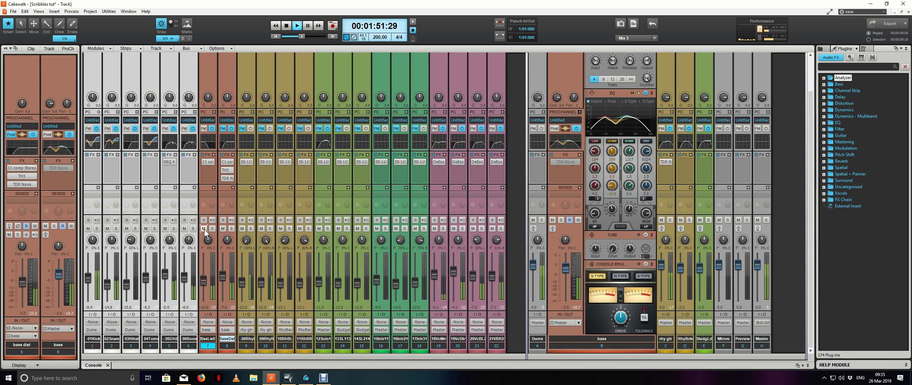
left_click(204, 229)
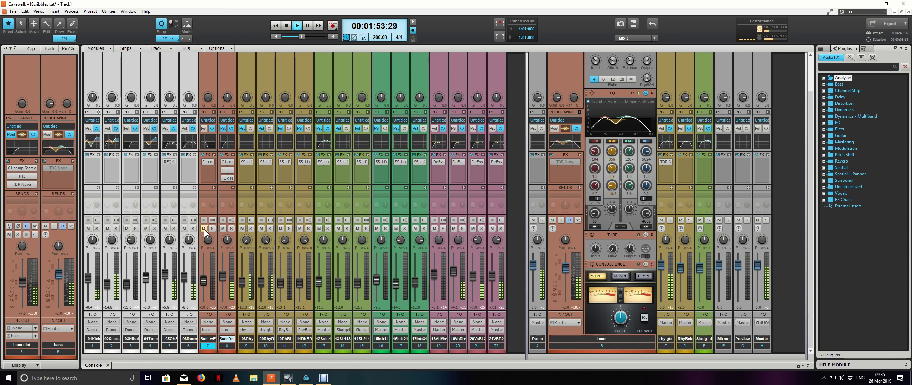
left_click(204, 228)
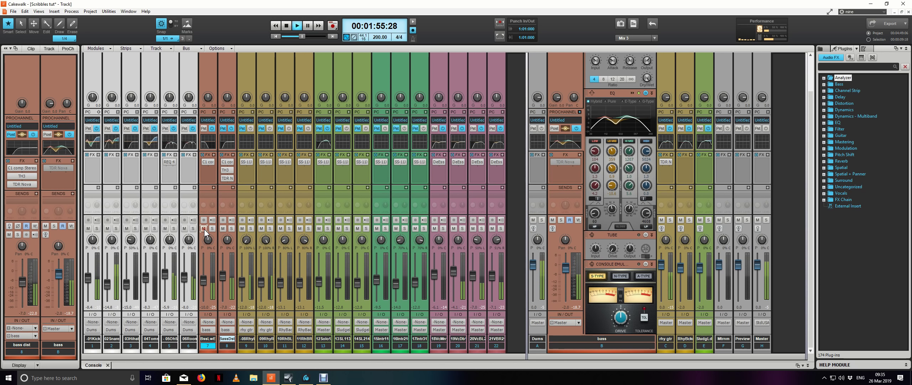
- Raise the low-end bass track's volume slightly, compare the mix with that track muted and unmuted, and stop playback
left_click_drag(204, 280, 203, 279)
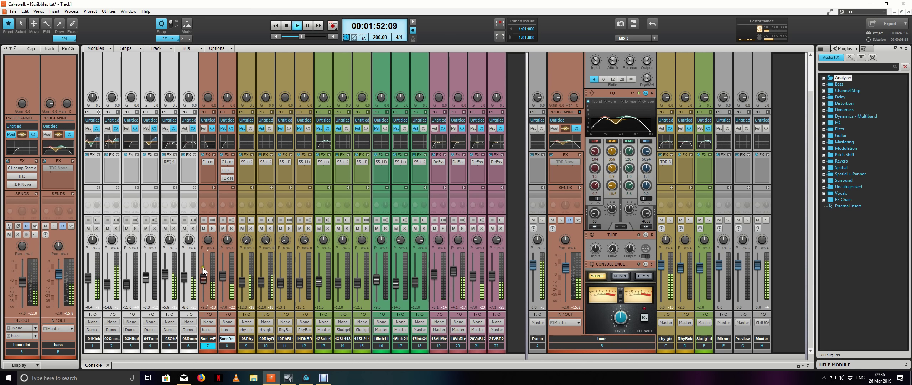
left_click(204, 228)
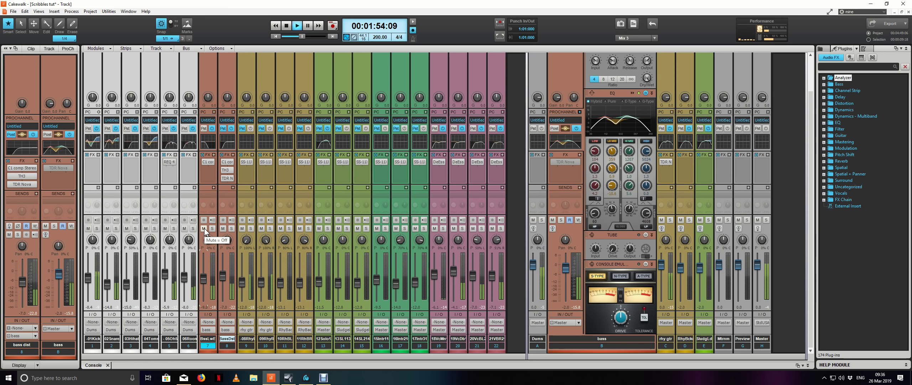
left_click(204, 228)
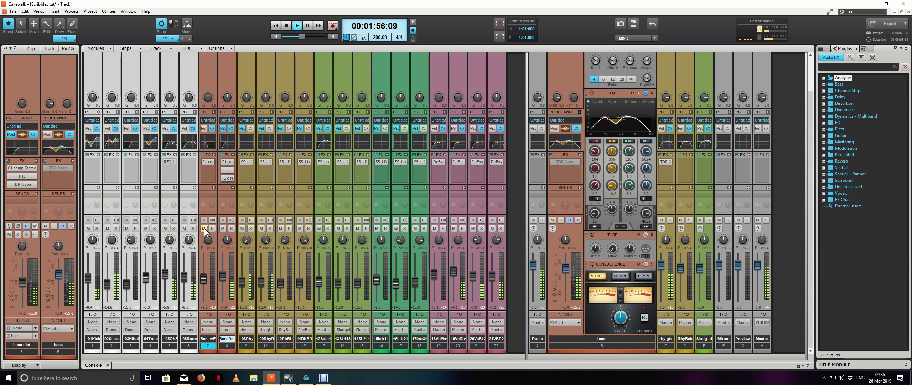
left_click(204, 229)
key("space")
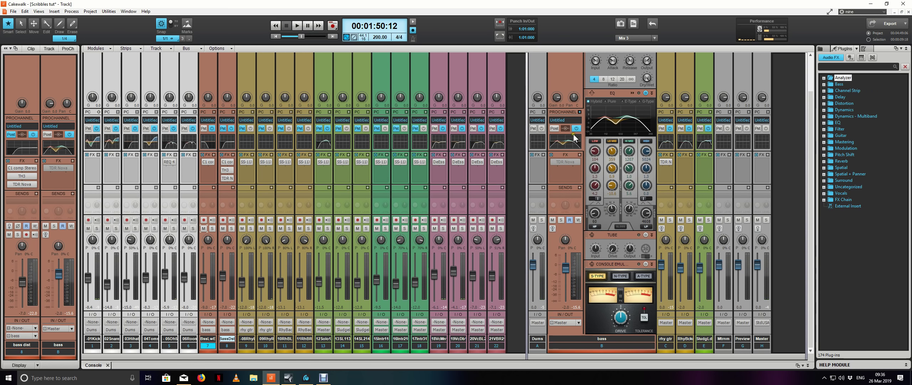
- Collapse the bass bus's ProChannel, re-enable and open its TDR Nova, and set band I's threshold to -34.3 dB during playback
left_click(579, 112)
key("space")
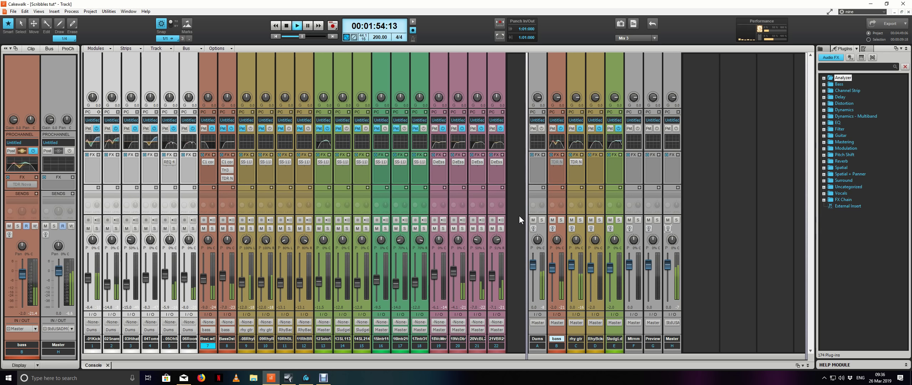
double_click(555, 162)
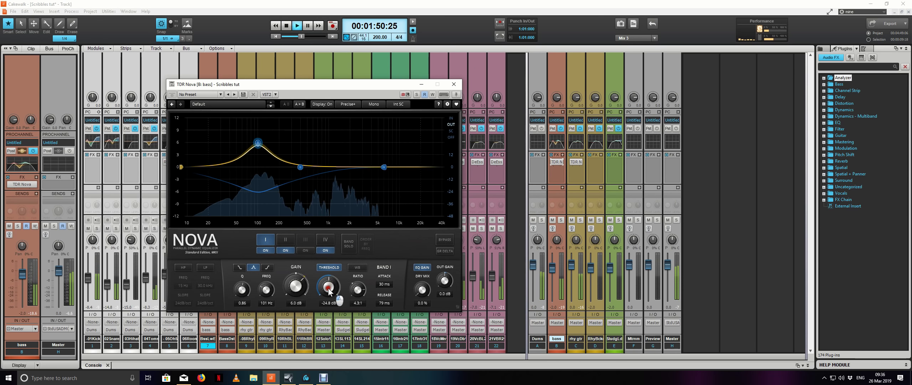
left_click_drag(328, 287, 330, 310)
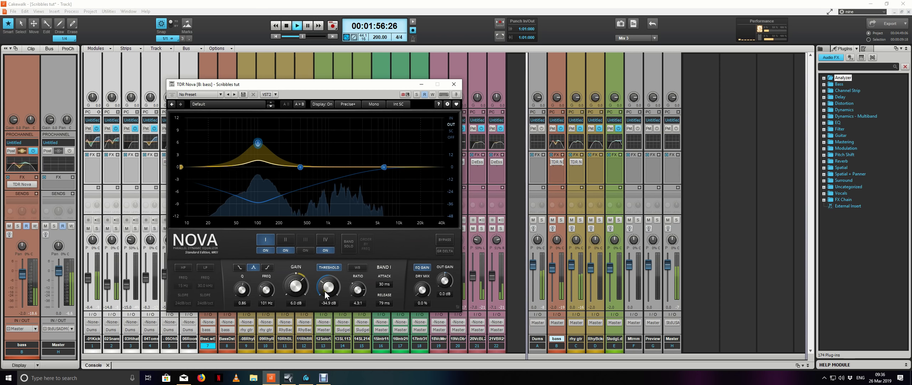
left_click_drag(325, 291, 325, 282)
key("space")
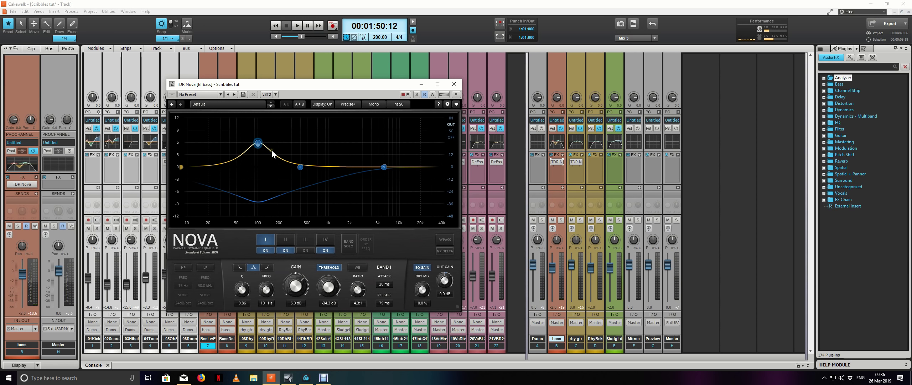
- Hide the console to show the track timeline, move the TDR Nova window aside, and start playback further along the song
key("d")
left_click_drag(378, 86, 322, 103)
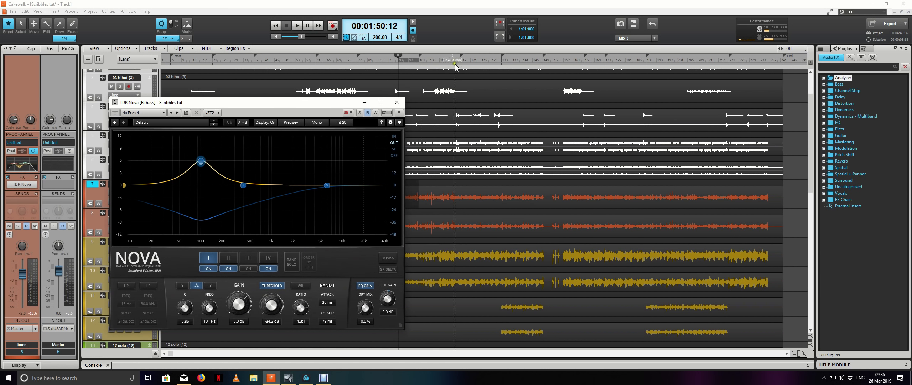
left_click(503, 61)
key("space")
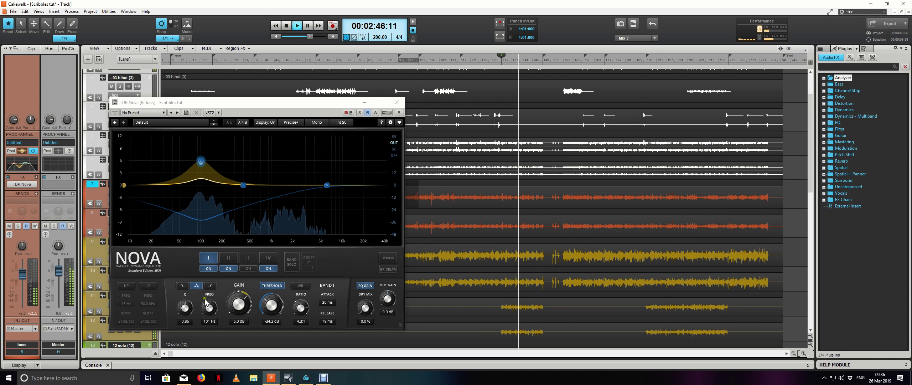
- Set band I's frequency to 90 Hz in the bass bus's TDR Nova during playback and close the plug-in window
left_click_drag(209, 307, 210, 310)
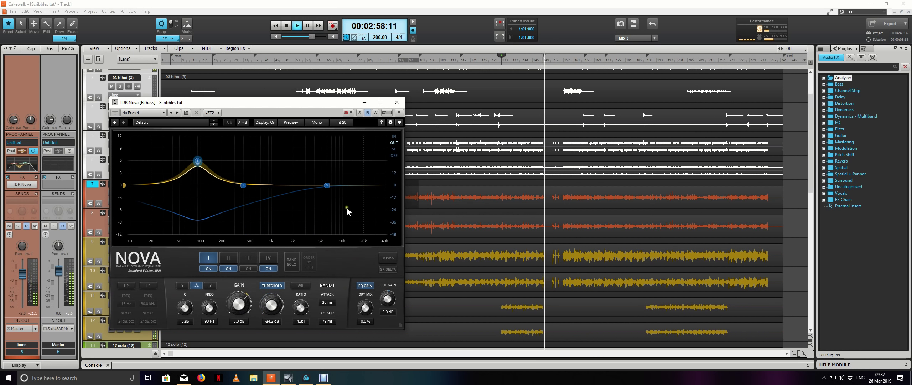
left_click(396, 103)
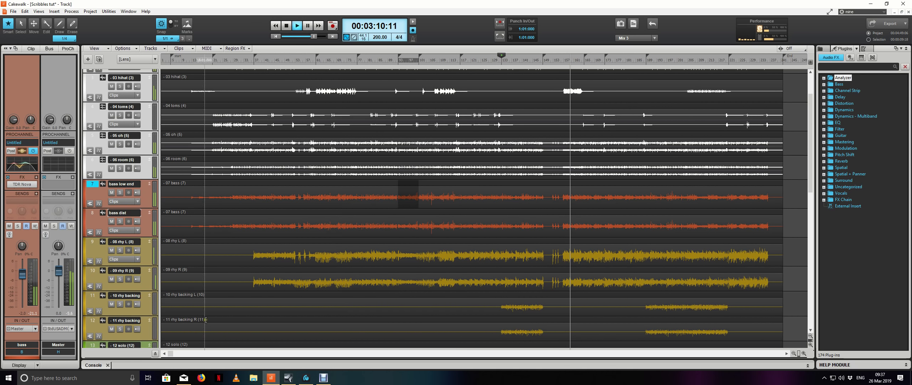
- Listen to the mix further with the timeline zoomed out to fit the whole song, and stop playback
left_click(307, 251)
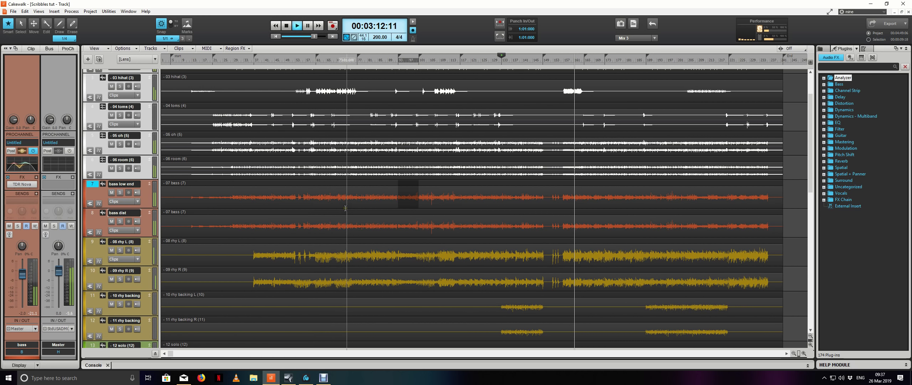
scroll(345, 209, "down", 2)
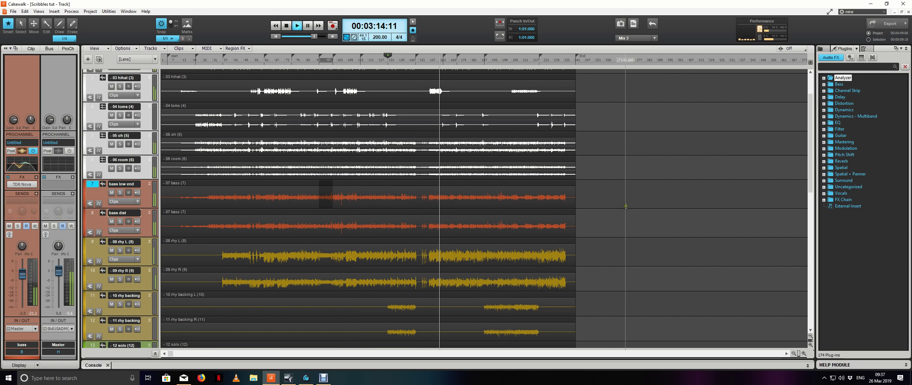
scroll(610, 207, "up", 2)
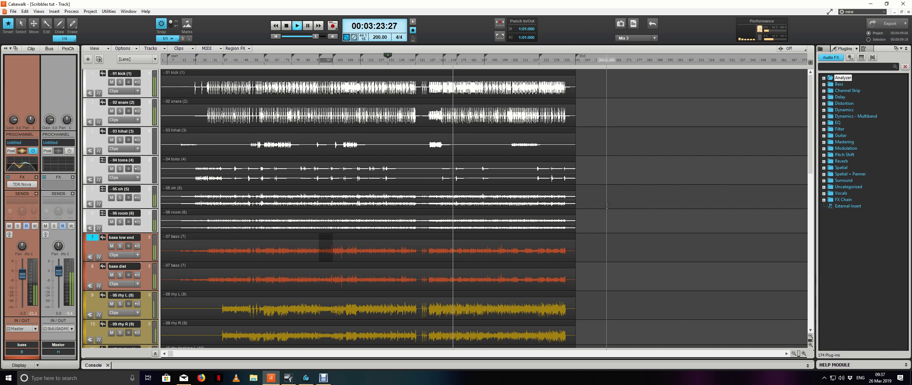
key("space")
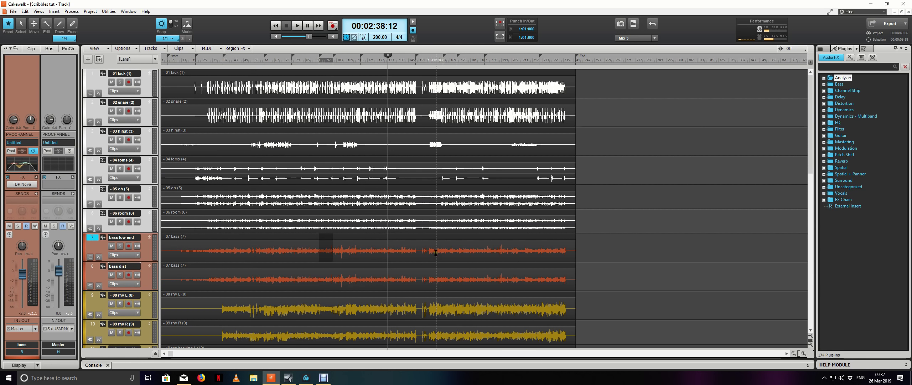
- Look through the song's tracks from the drums to the lead guitars, selecting the 08 rhy L track to show its channel strip
scroll(614, 263, "down", 3)
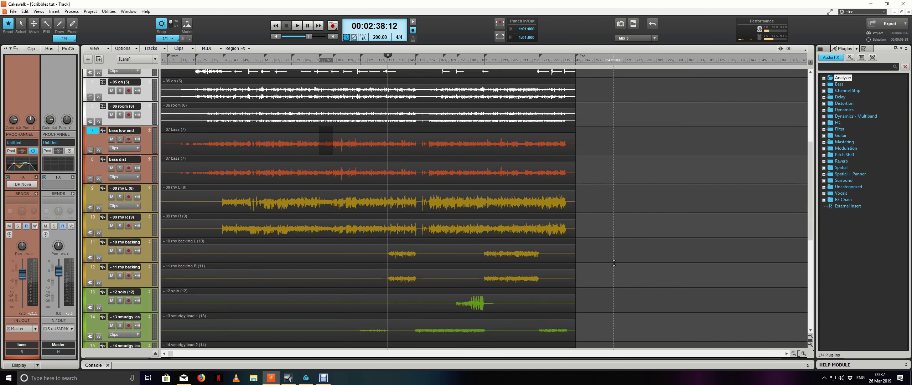
scroll(613, 263, "up", 3)
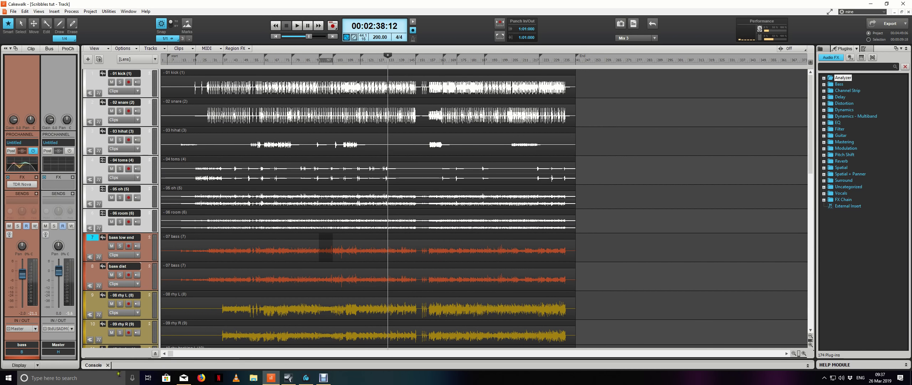
scroll(235, 254, "down", 5)
scroll(235, 254, "up", 1)
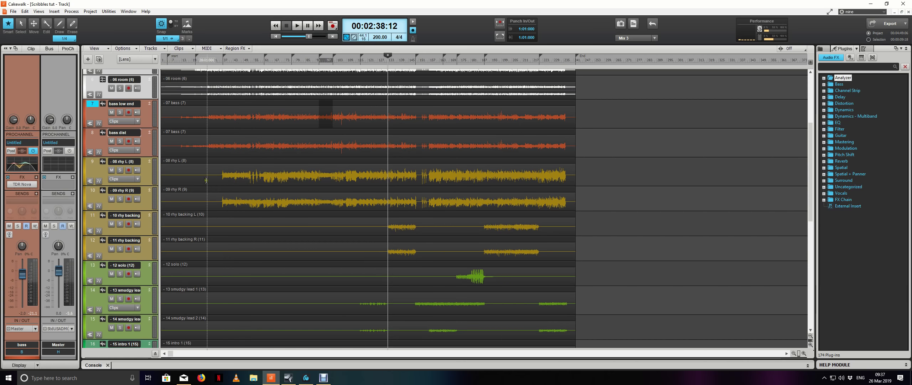
left_click(95, 200)
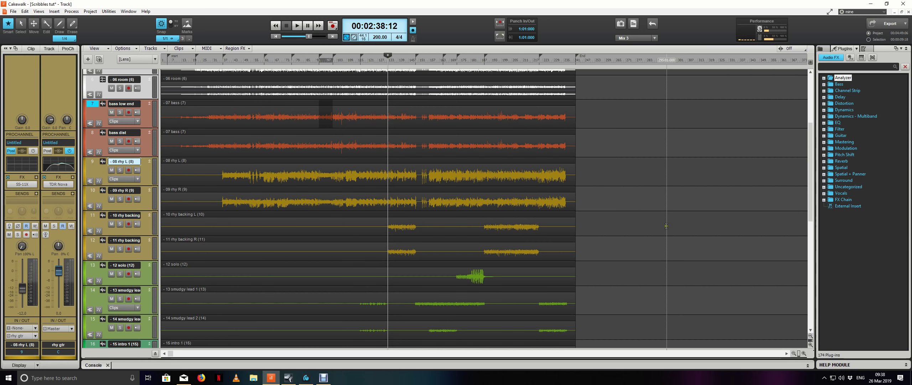
scroll(667, 226, "down", 8)
scroll(666, 226, "up", 6)
scroll(666, 226, "up", 8)
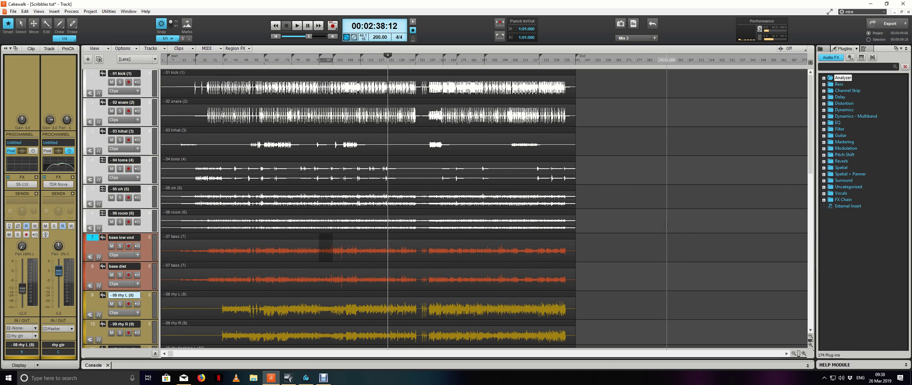